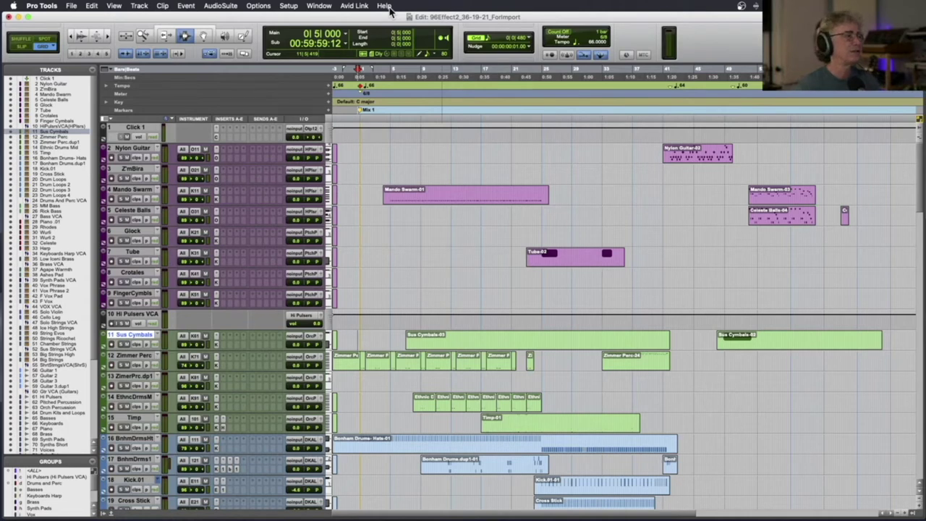
Select the Hi Pulsers VCA and Nylon Guitar tracks in turn to review the Hi Pulsers group
left_click(150, 149)
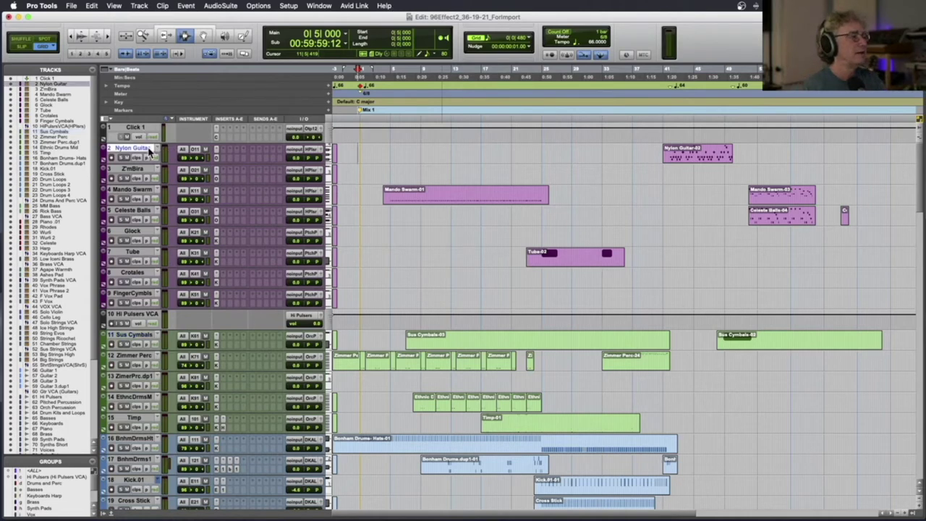
left_click(146, 314)
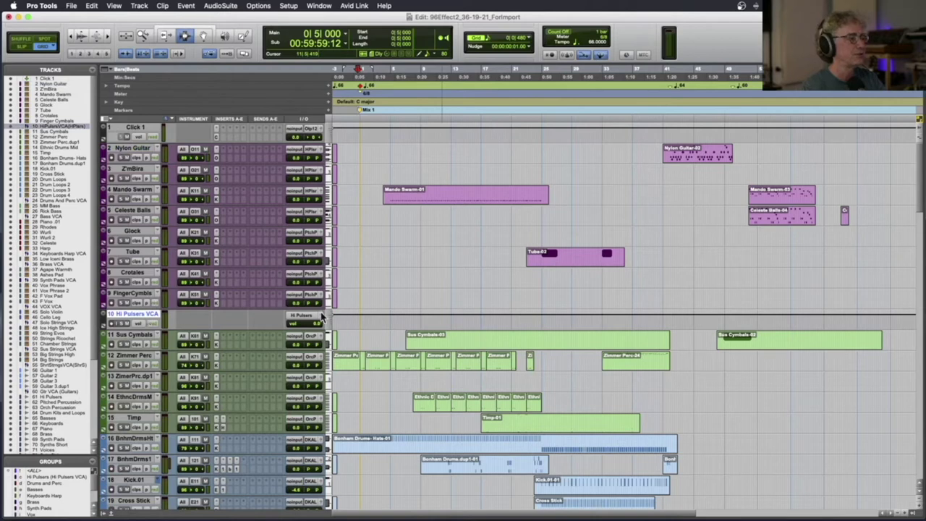
left_click(140, 148)
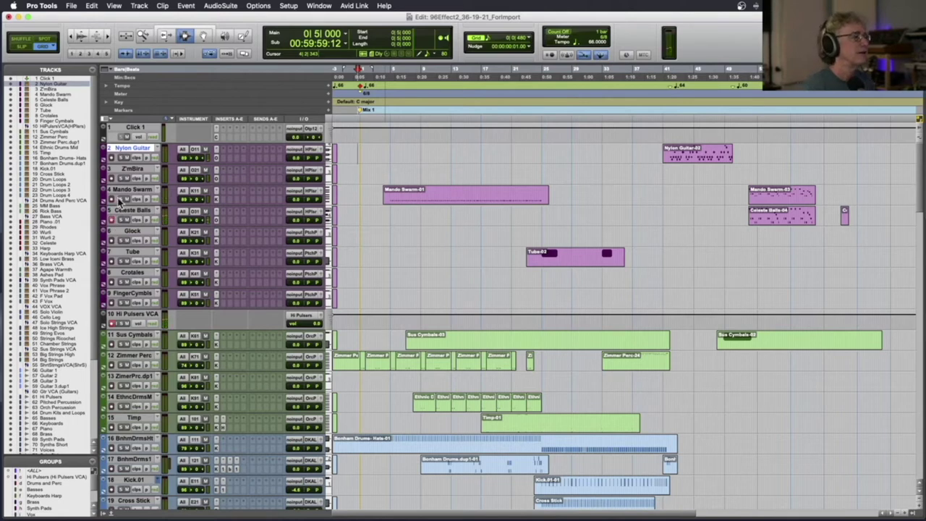
scroll(117, 202, "right", 2)
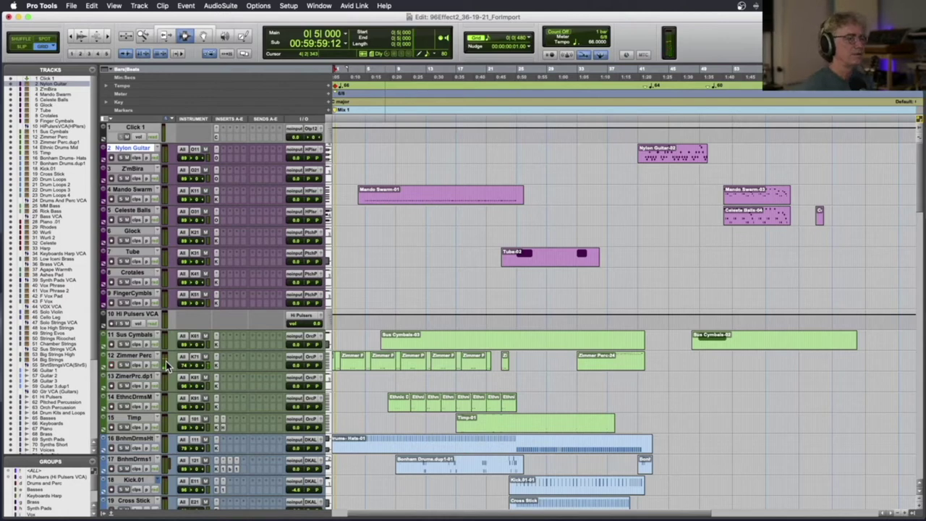
Record-enable the Timp track, inspect its H-EQ insert, and place the playback cursor at bar 11
left_click(131, 377)
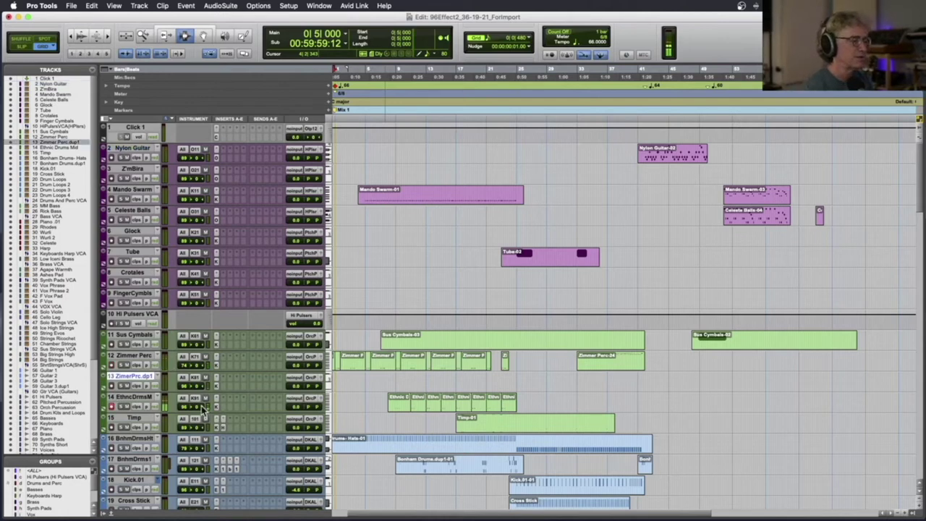
left_click(112, 427)
left_click(225, 426)
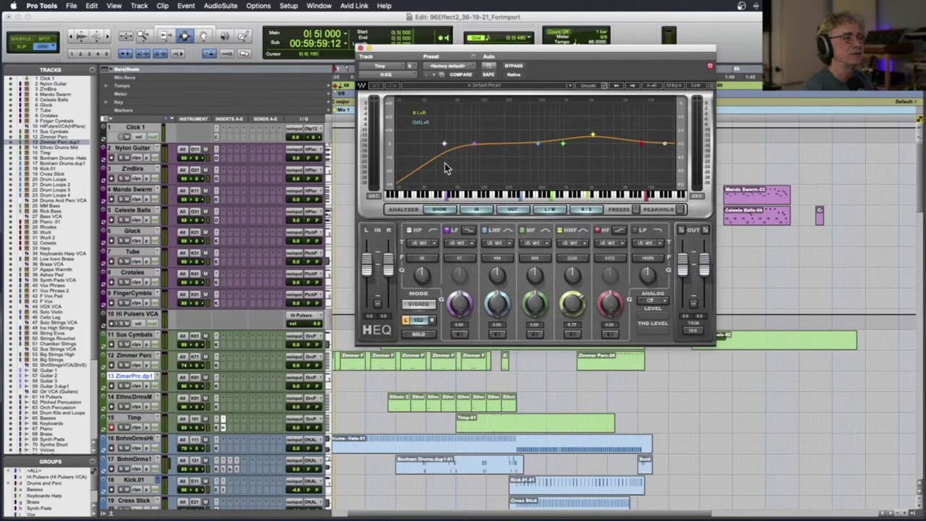
left_click(359, 49)
left_click(411, 110)
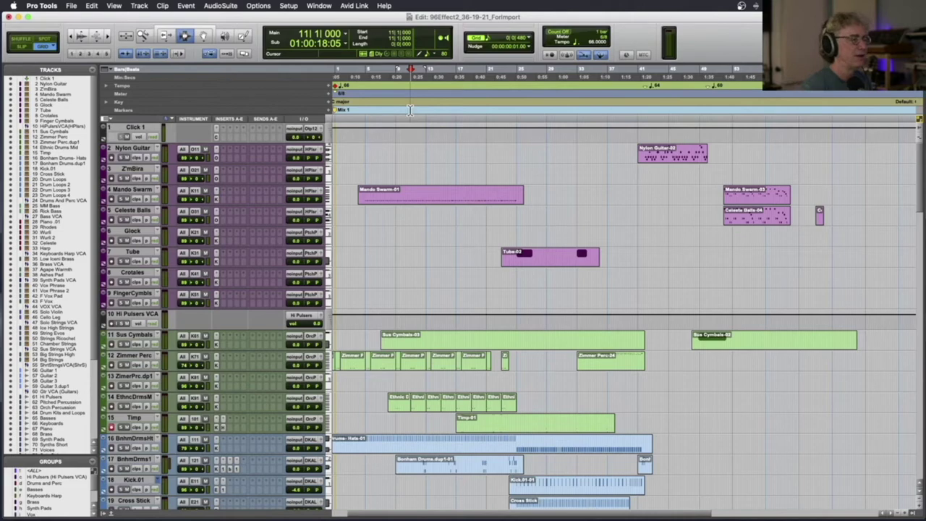
Select the Bonham Drums.dup1 and Kick.01 tracks and inspect the EZdrummer 2 instrument on Kick.01
scroll(410, 110, "right", 2)
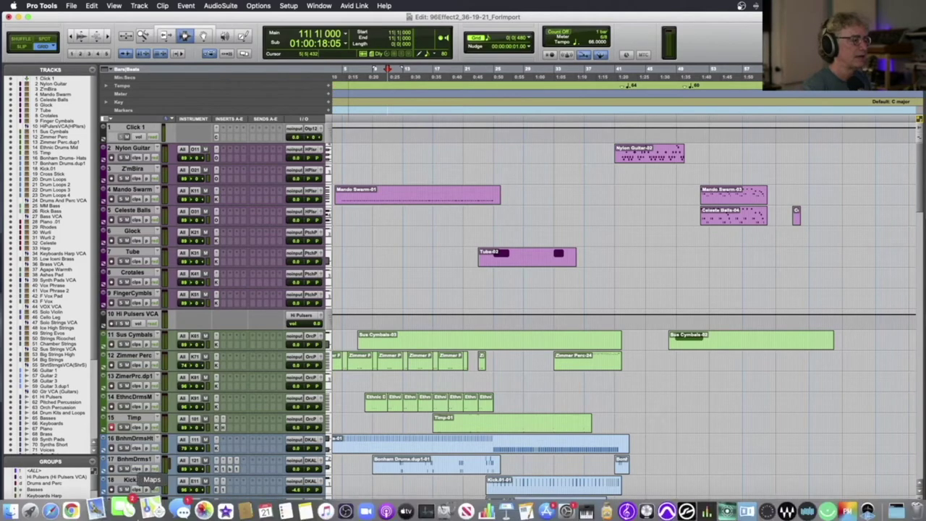
scroll(175, 432, "down", 5)
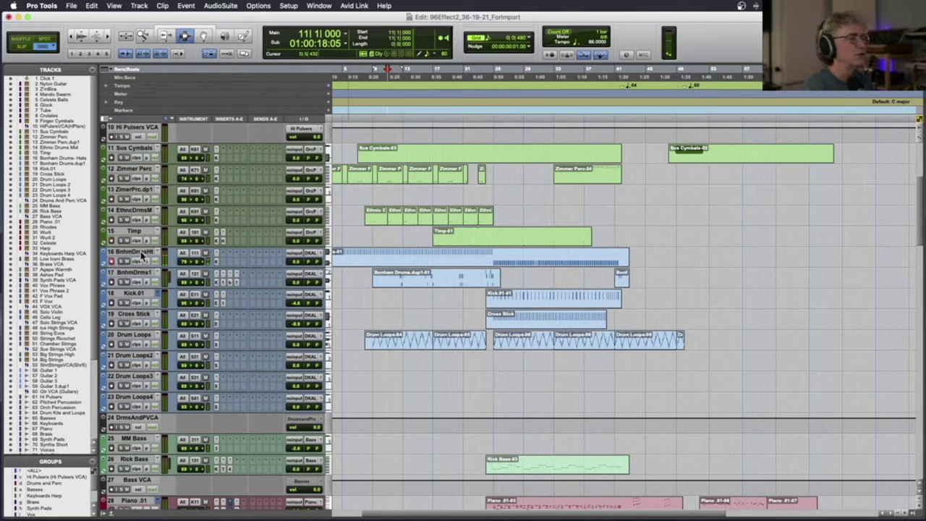
left_click(134, 275)
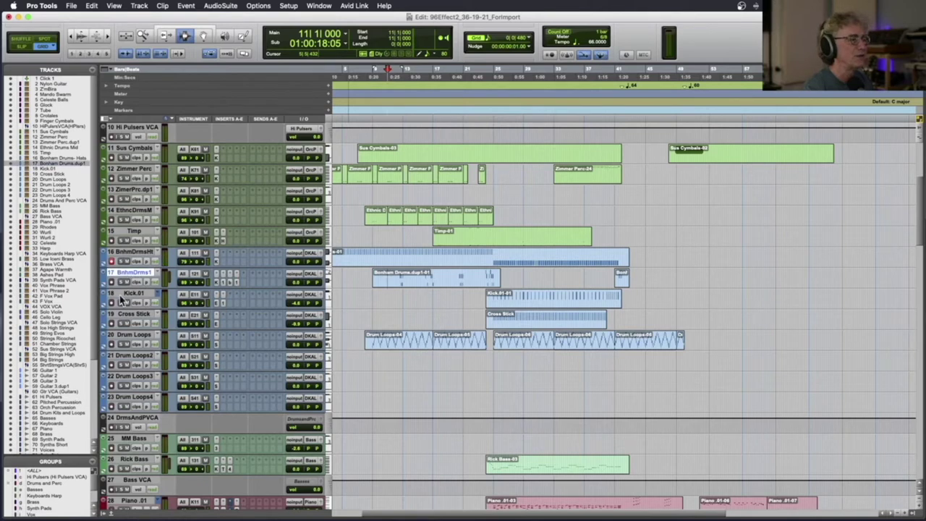
left_click(126, 293)
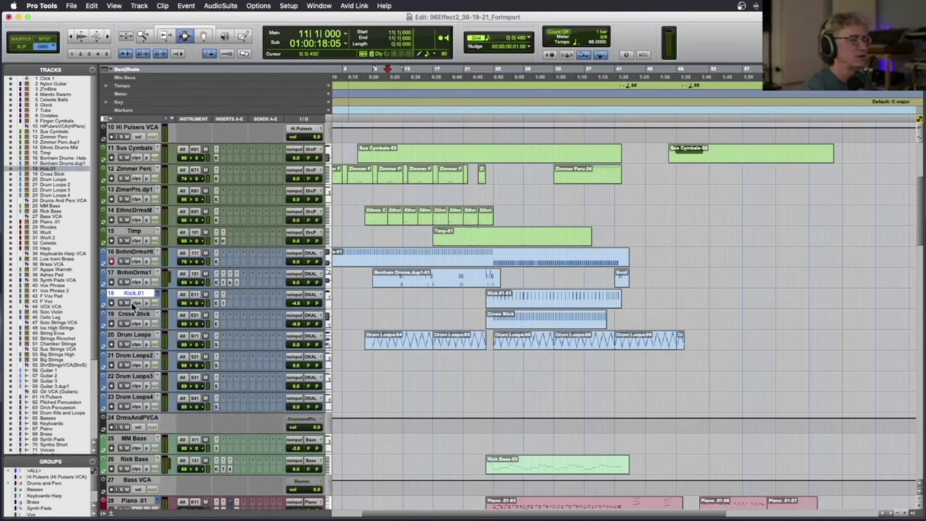
left_click(215, 302)
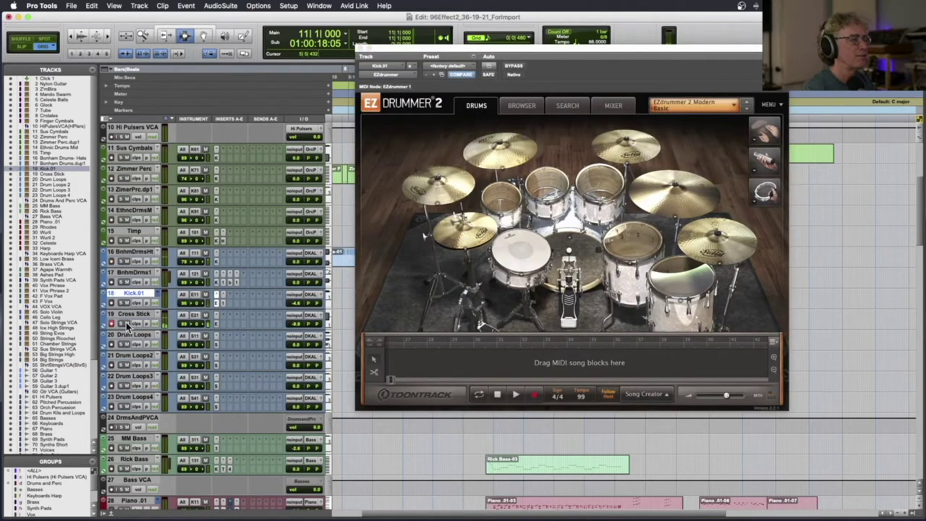
left_click(363, 52)
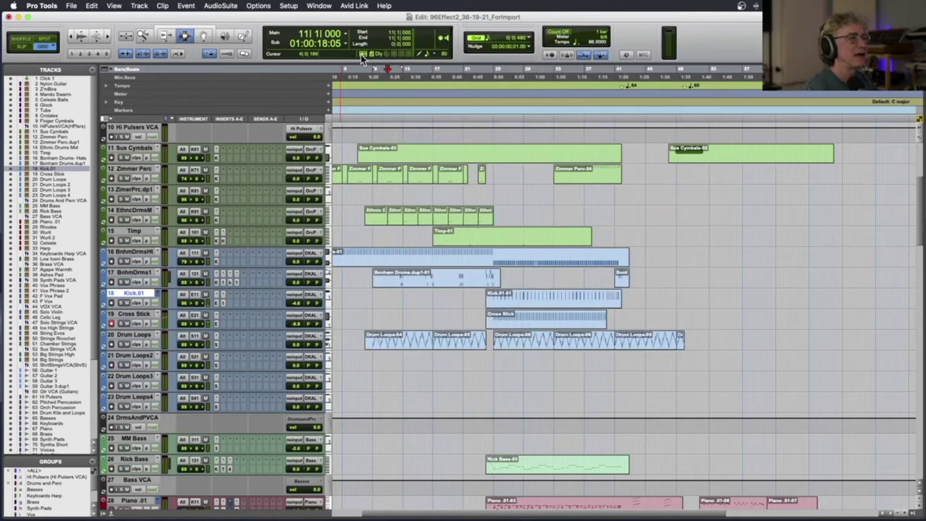
Inspect the Stylus RMX instrument on the Drum Loops track, viewing its edit page and Time Designer page
scroll(275, 222, "up", 3)
scroll(167, 348, "down", 13)
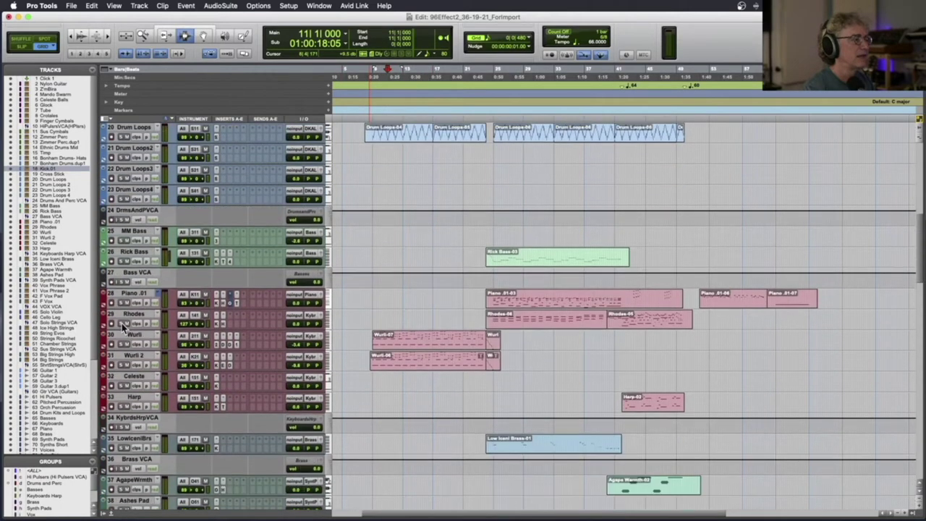
scroll(124, 218, "up", 5)
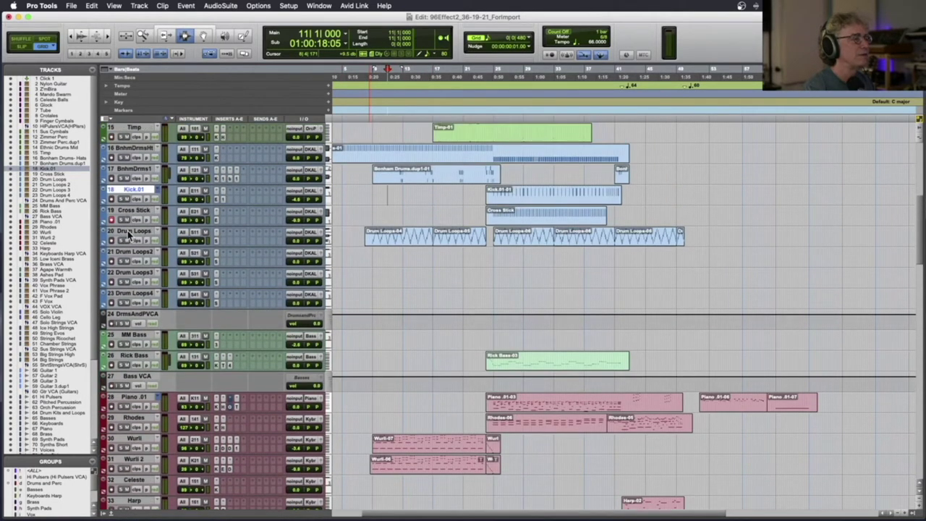
left_click(125, 232)
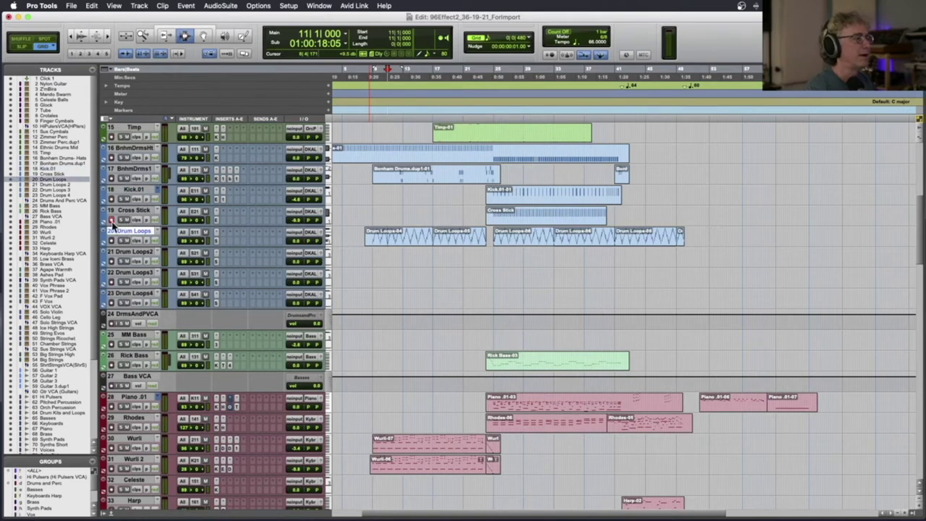
left_click(217, 243)
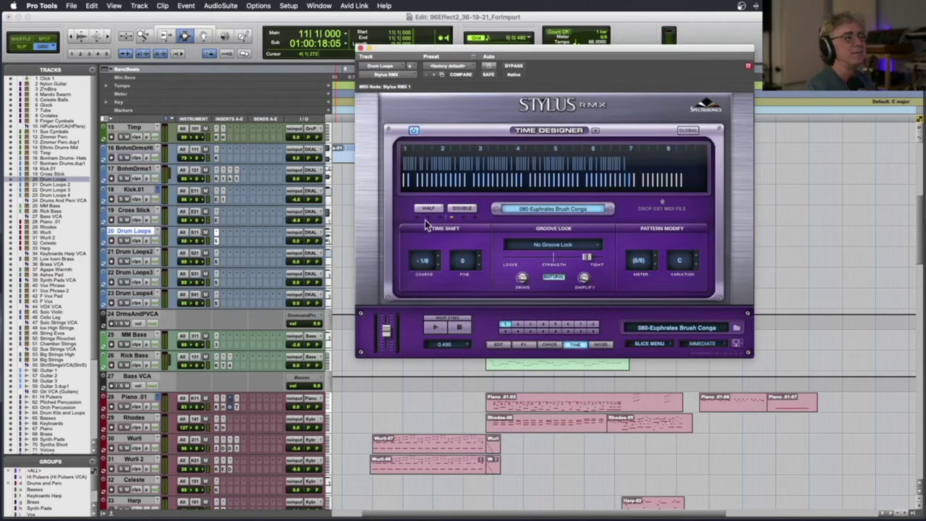
left_click(504, 343)
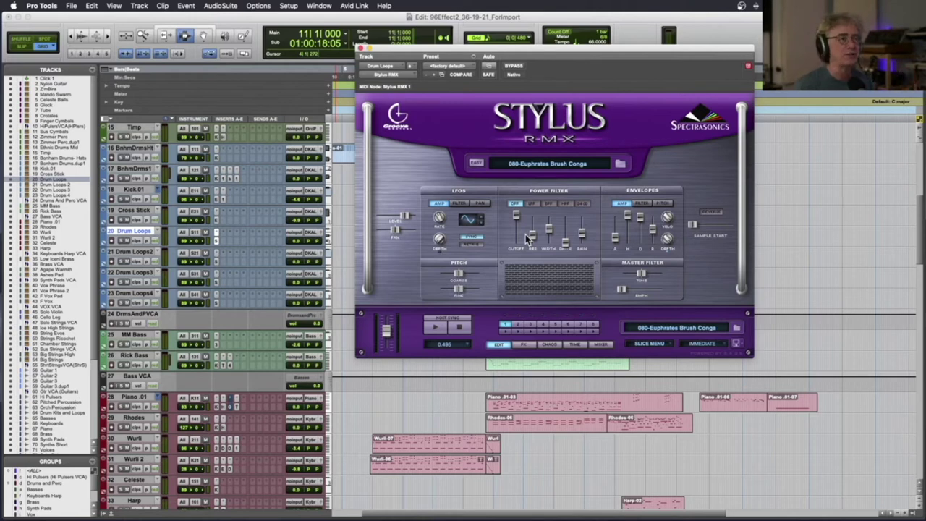
left_click(577, 344)
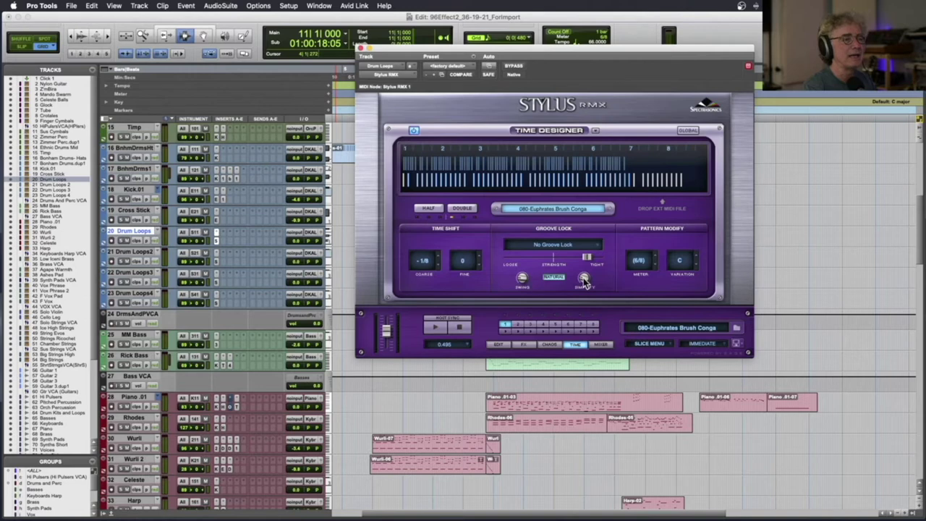
left_click(360, 48)
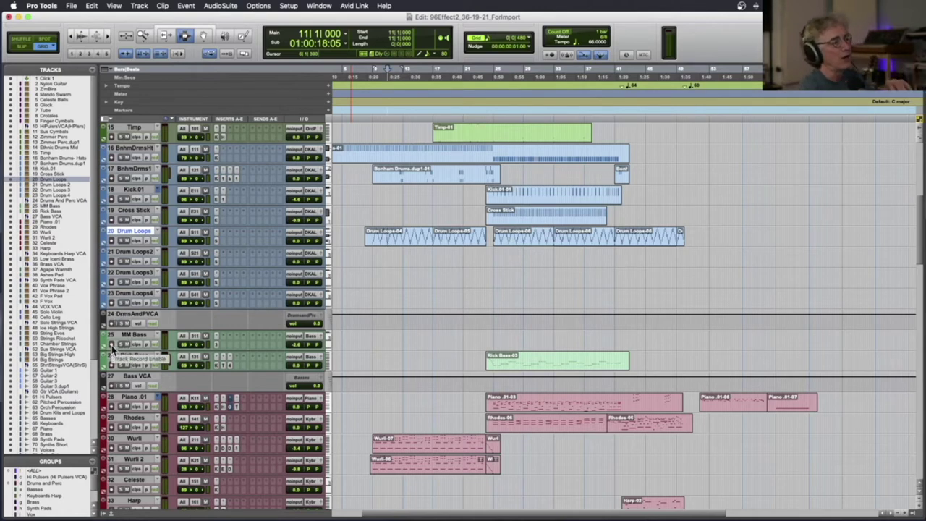
Inspect the H-EQ curves on the Piano .01 and Rhodes tracks
left_click(207, 349)
left_click(208, 349)
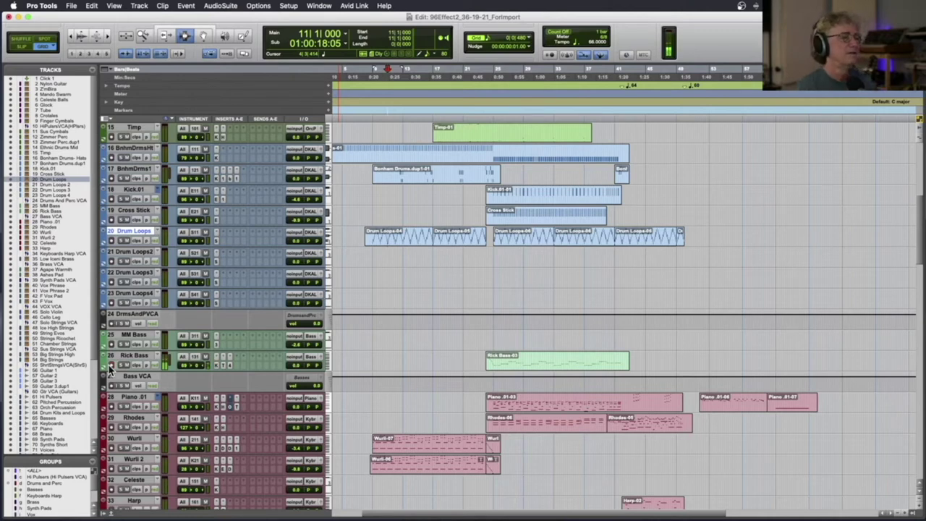
left_click(222, 407)
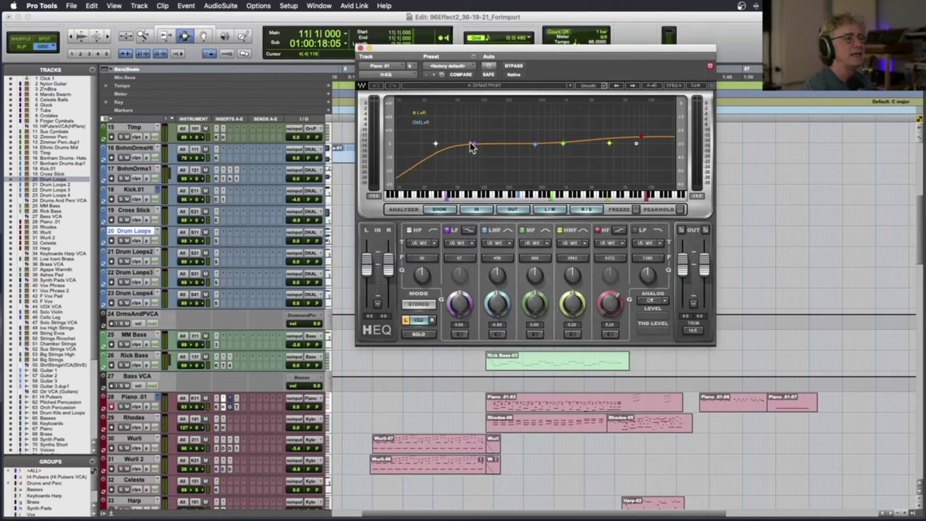
left_click(361, 49)
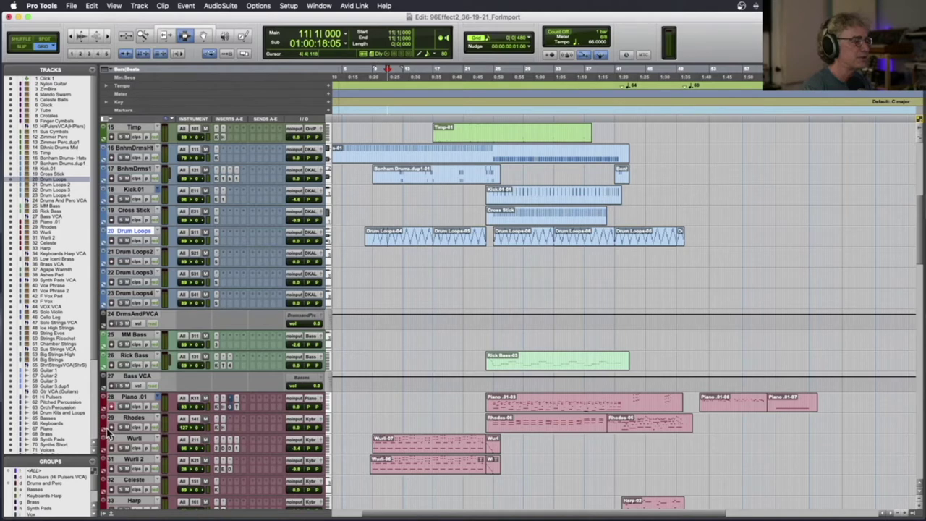
left_click(225, 428)
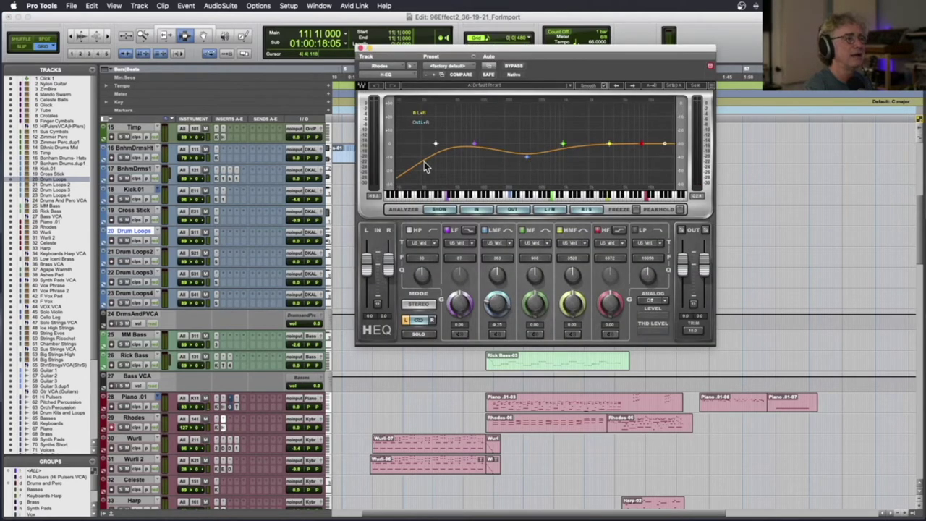
left_click(361, 48)
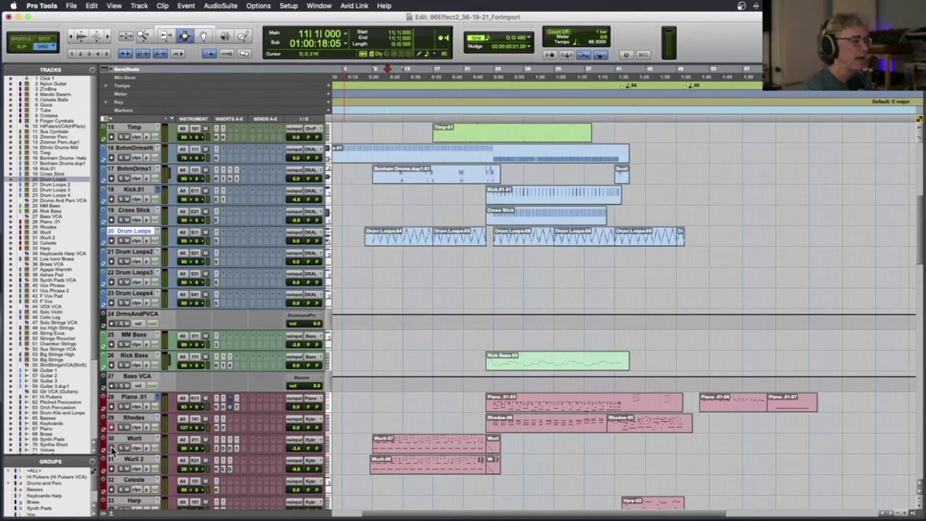
Inspect the Wurli track's plug-in chain: the Wurli V instrument, DAW Cassette and Devil-Loc Deluxe
scroll(112, 450, "left", 2)
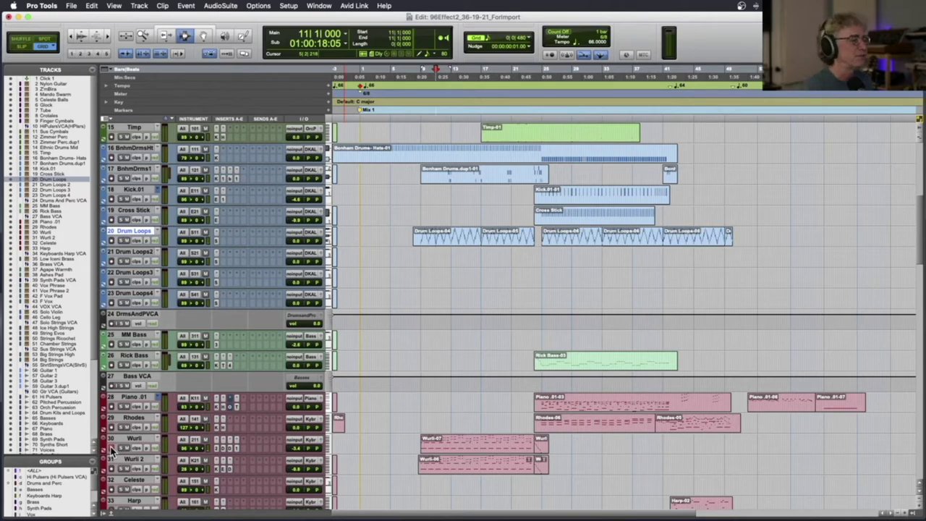
scroll(110, 450, "down", 5)
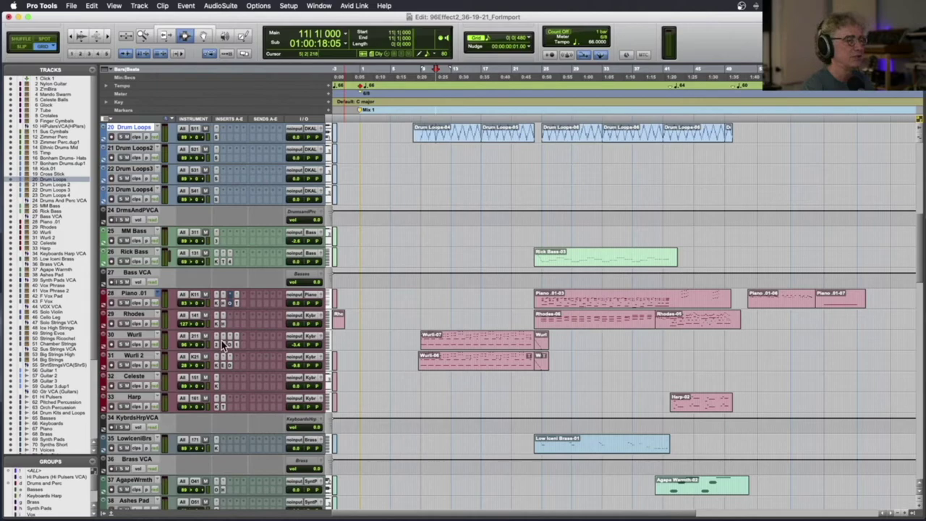
left_click(219, 347)
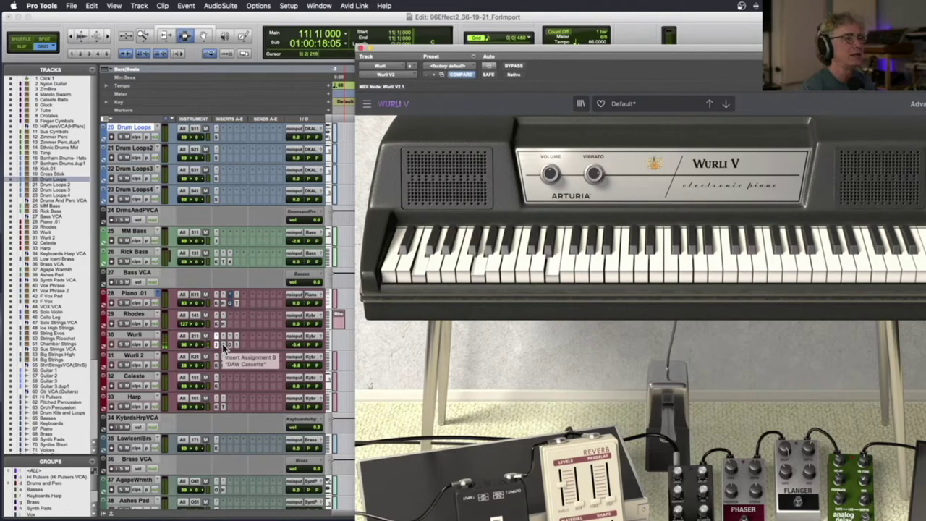
left_click(222, 345)
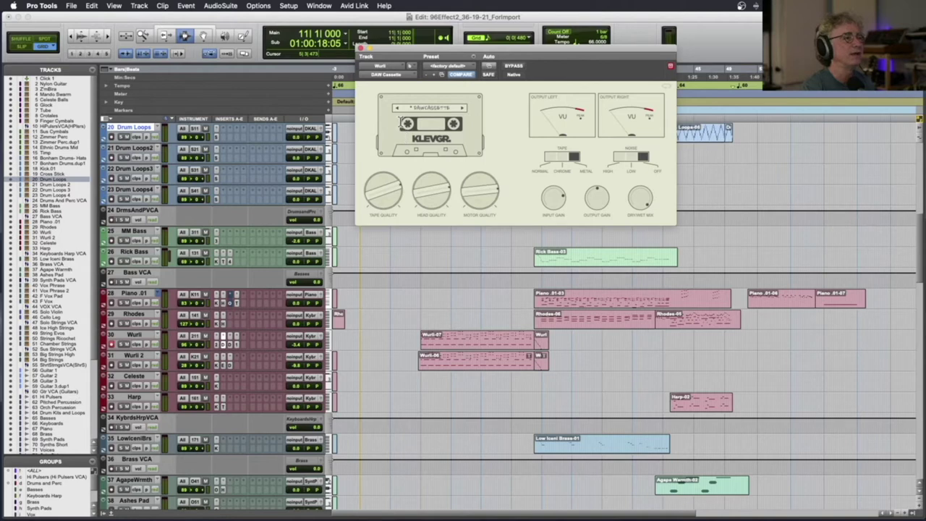
left_click(361, 48)
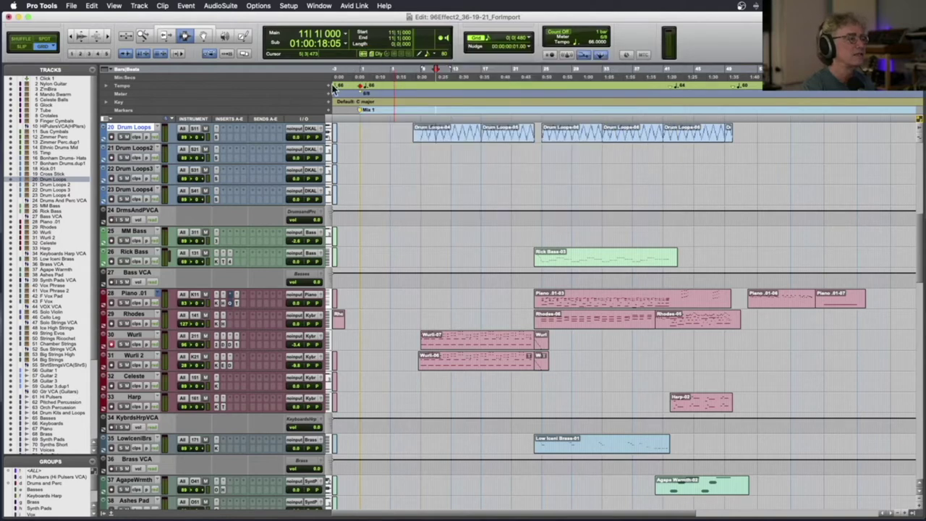
left_click(229, 343)
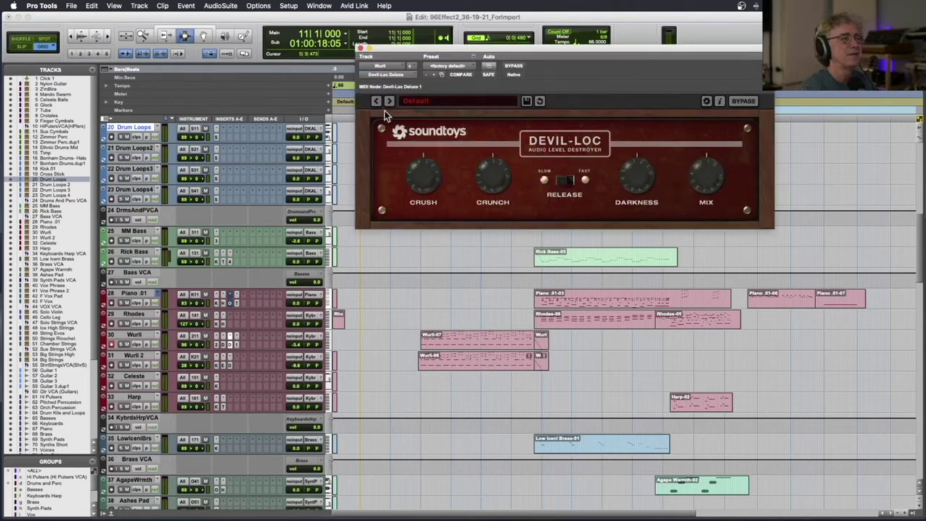
left_click(361, 48)
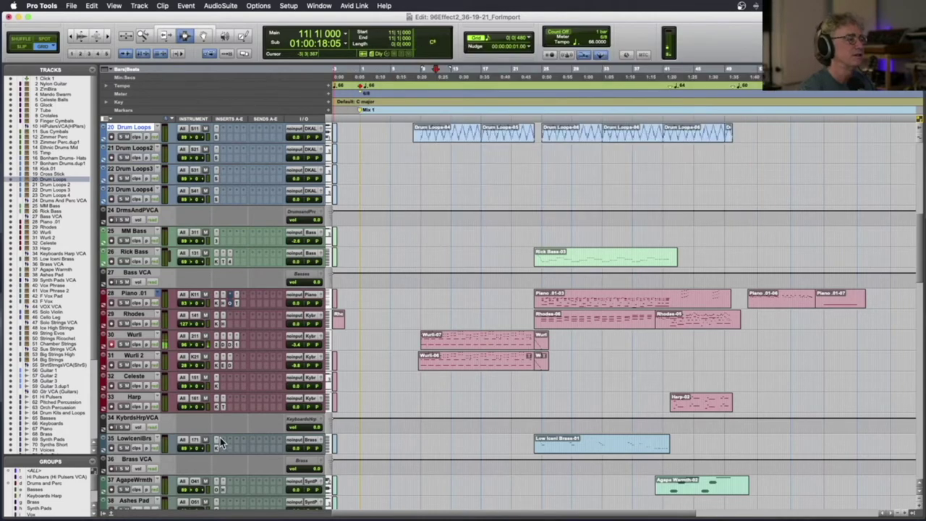
Inspect the Wurli 2 track's plug-in chain: the Keyscape instrument, Graphic EQ and Devil-Loc Deluxe
left_click(217, 367)
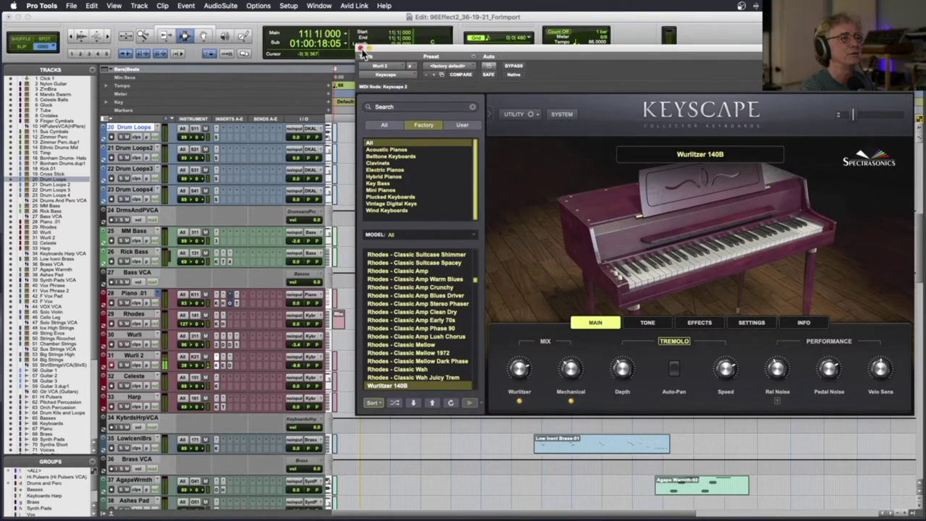
left_click(361, 49)
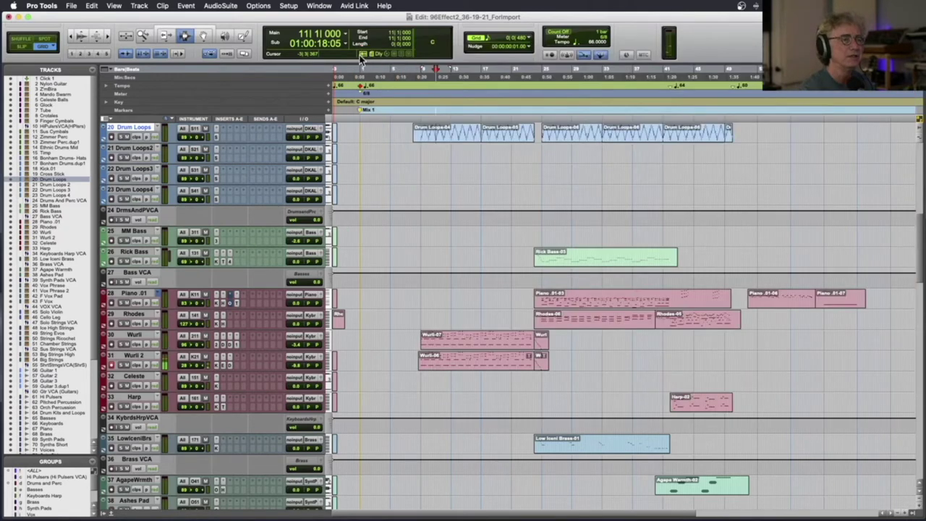
left_click(222, 365)
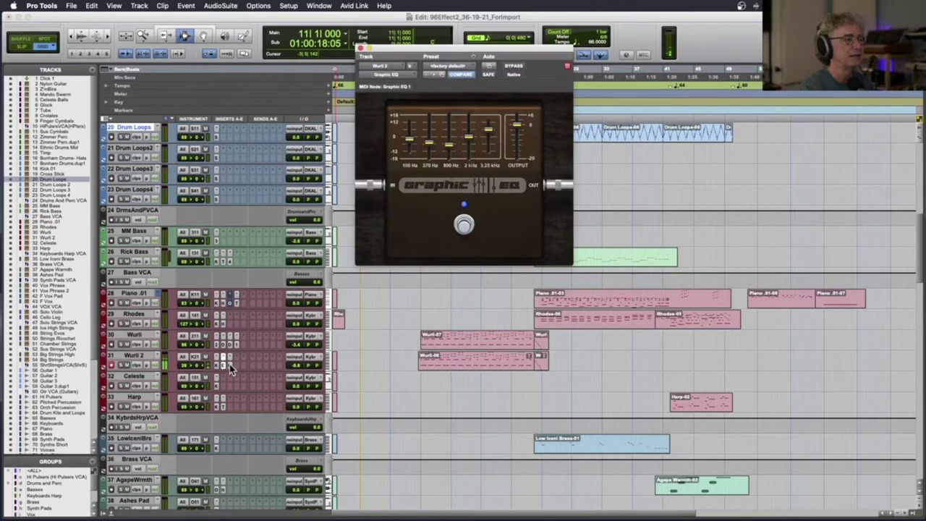
left_click(230, 364)
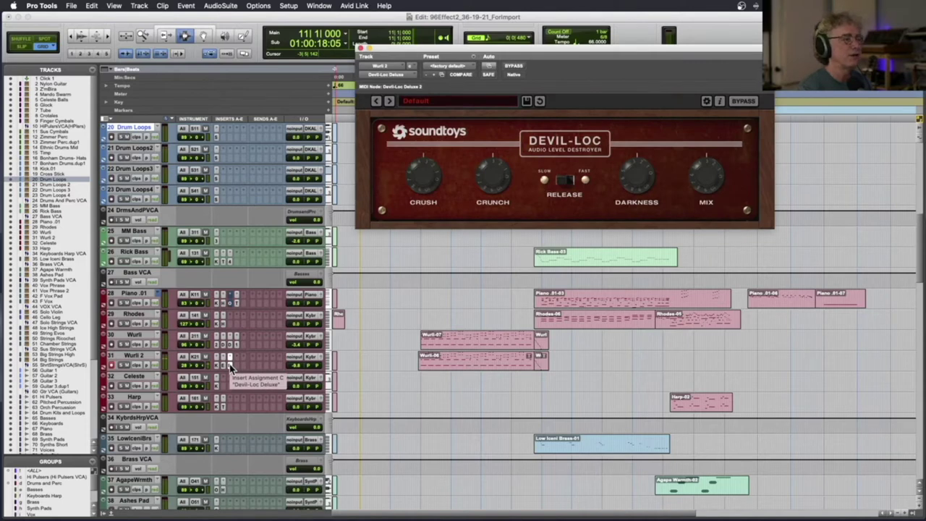
left_click(177, 348)
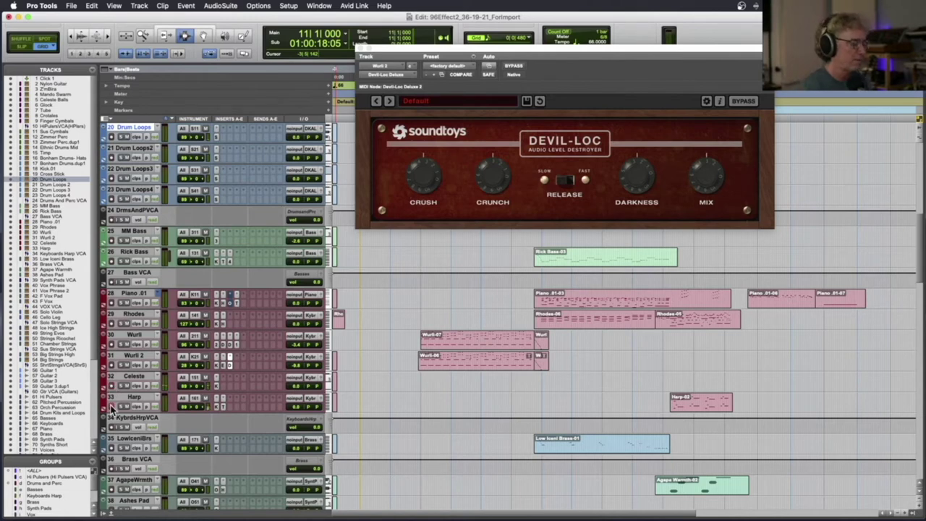
Assign the Brass, Bass, Keyboards Harp and Synth Pads VCA tracks to the Brass, Basses, Keyboards Harp and Synth Pads groups
scroll(114, 409, "down", 2)
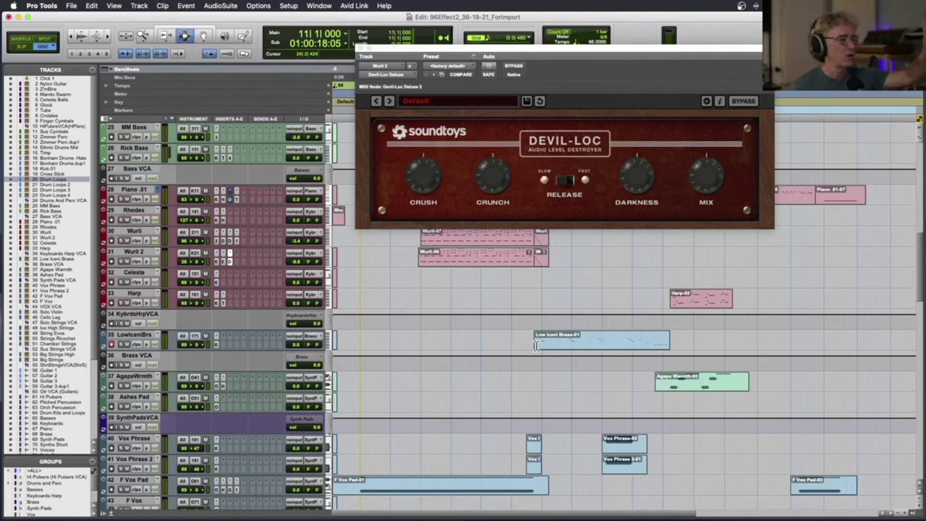
left_click(304, 357)
left_click(318, 357)
left_click(305, 178)
left_click(280, 202)
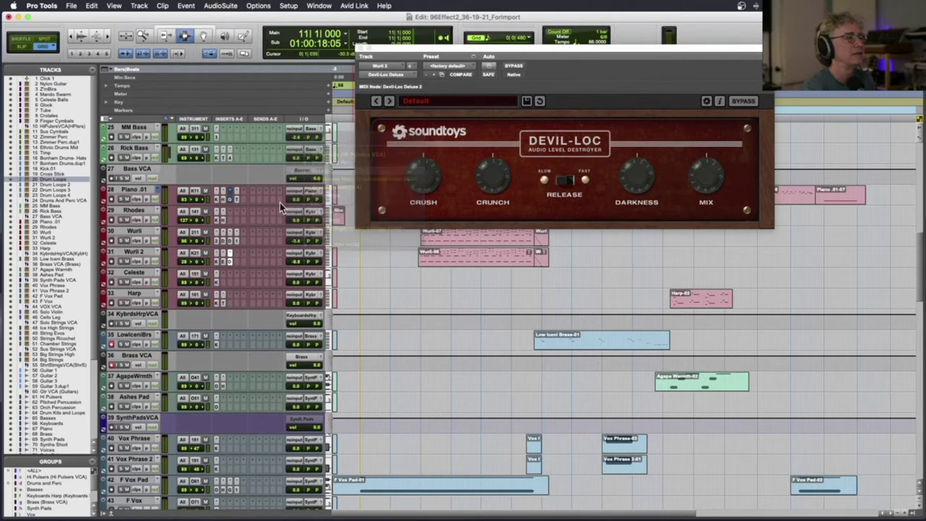
left_click(292, 423)
left_click(324, 417)
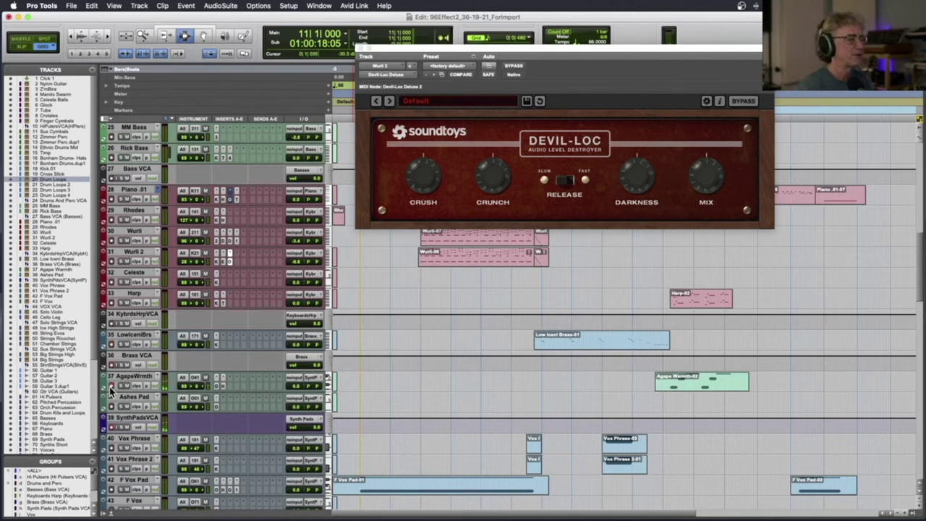
Inspect the Kontakt instruments with Vocalise 2 on the Vox Phrase and Vox Phrase 2 tracks
scroll(148, 447, "down", 3)
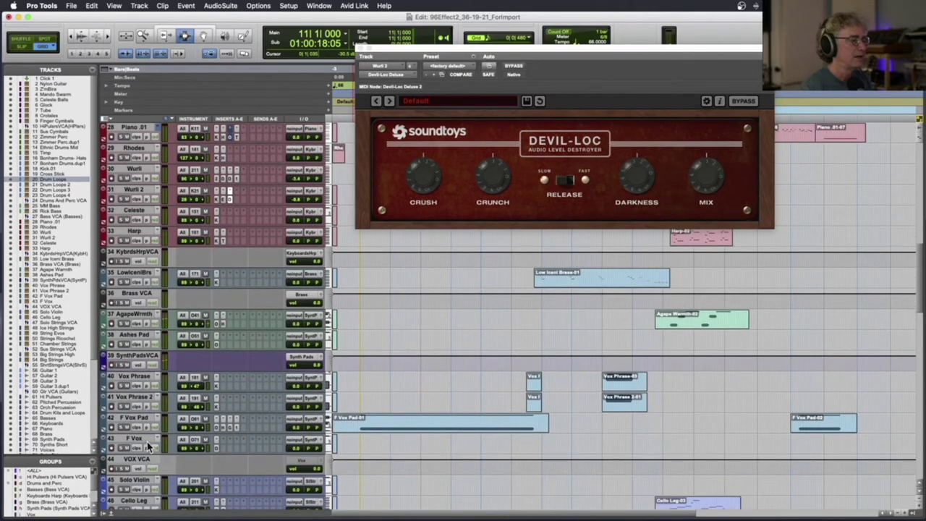
left_click(217, 387)
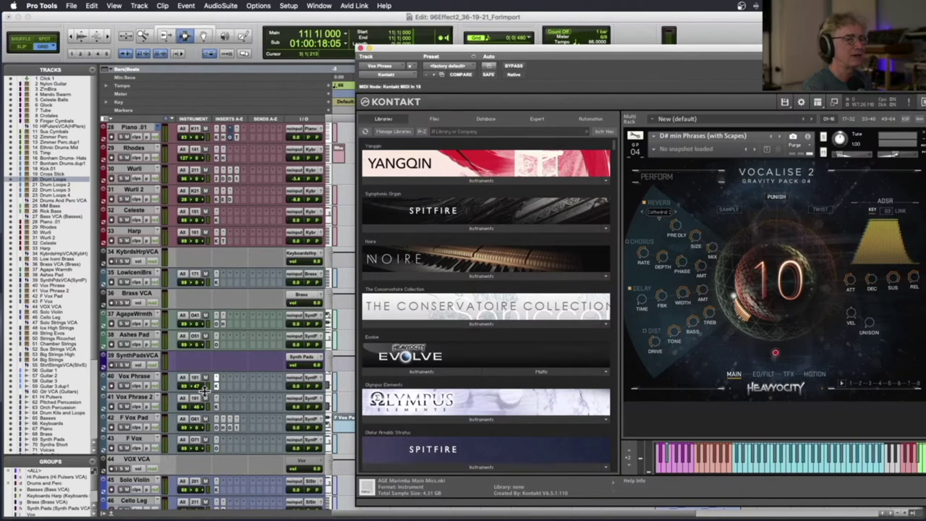
left_click(219, 407)
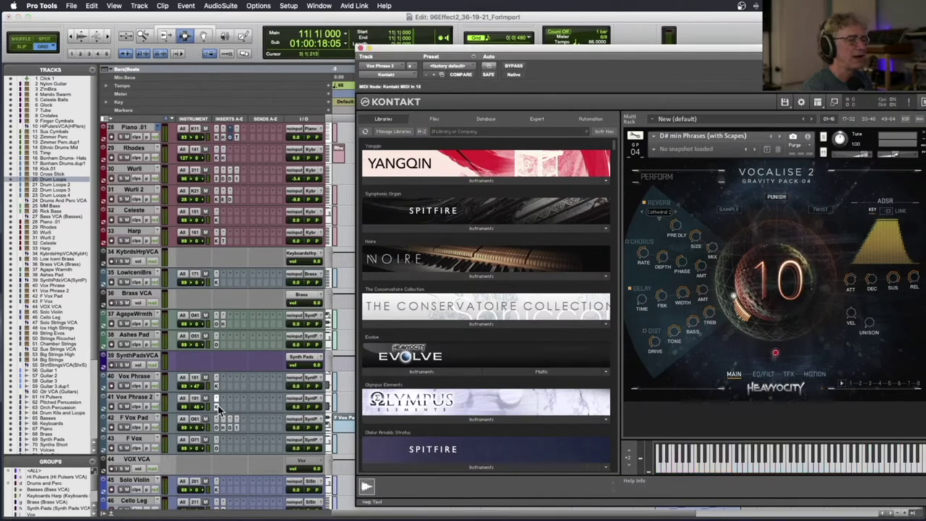
Enlarge the Vox Phrase track to view its MIDI pan, shrink it to a minimal height and close the Kontakt window
left_click_drag(138, 394, 139, 411)
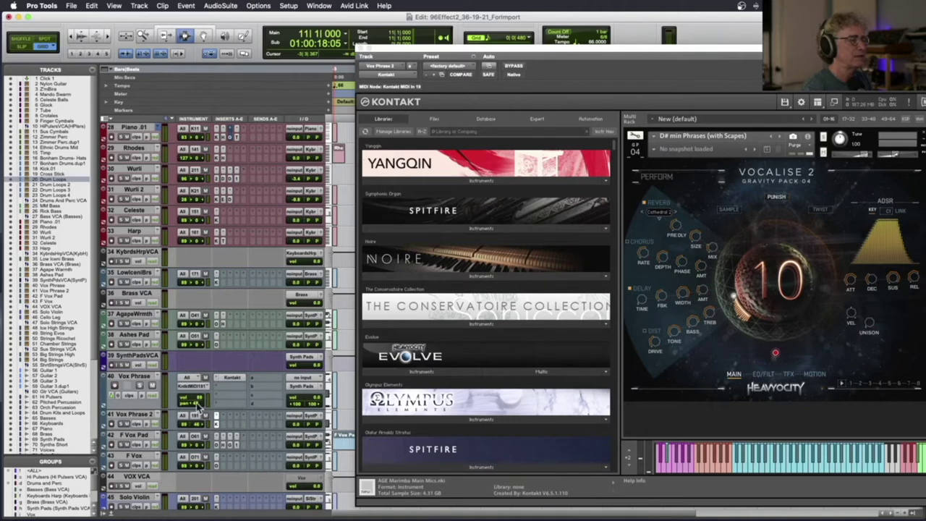
left_click_drag(138, 410, 138, 382)
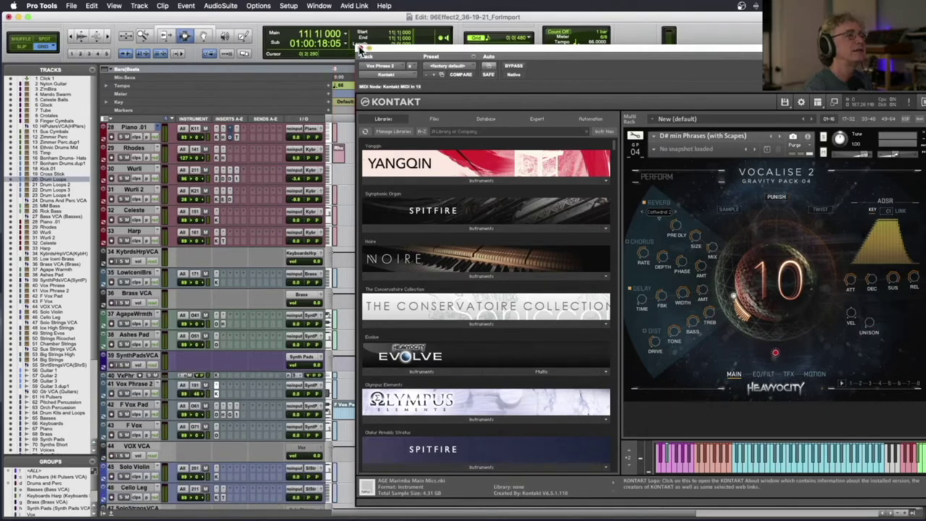
key("super+w")
key("shift+r")
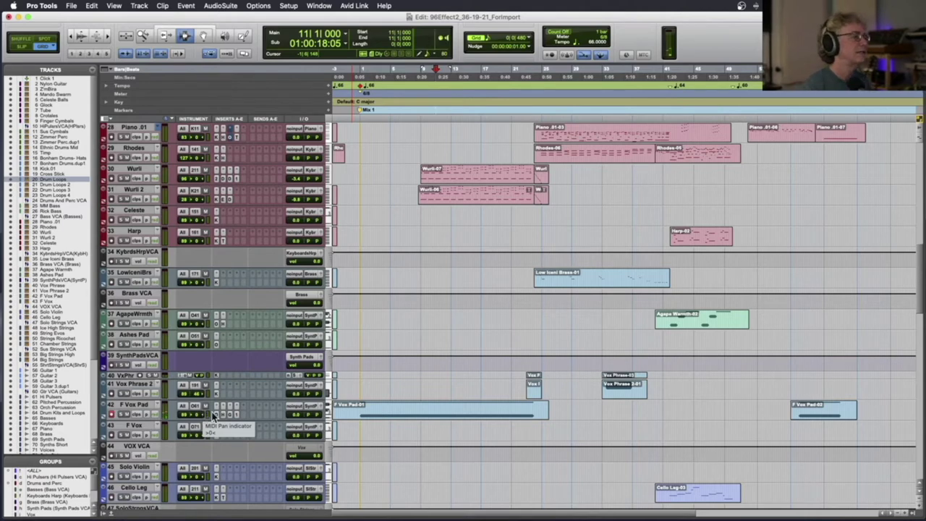
Inspect the H-EQ and Gatekeeper inserts on the F Vox Pad track and bypass Gatekeeper to compare the sound
left_click(225, 415)
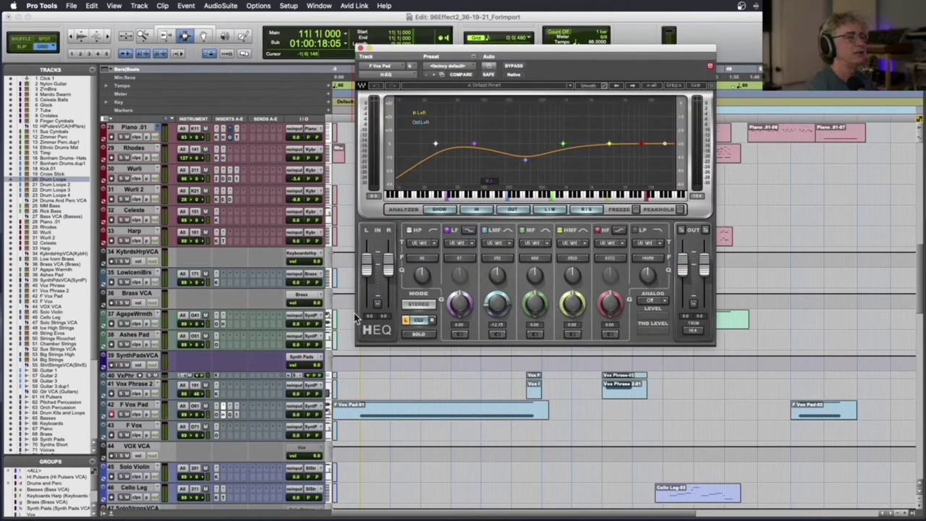
left_click(229, 415)
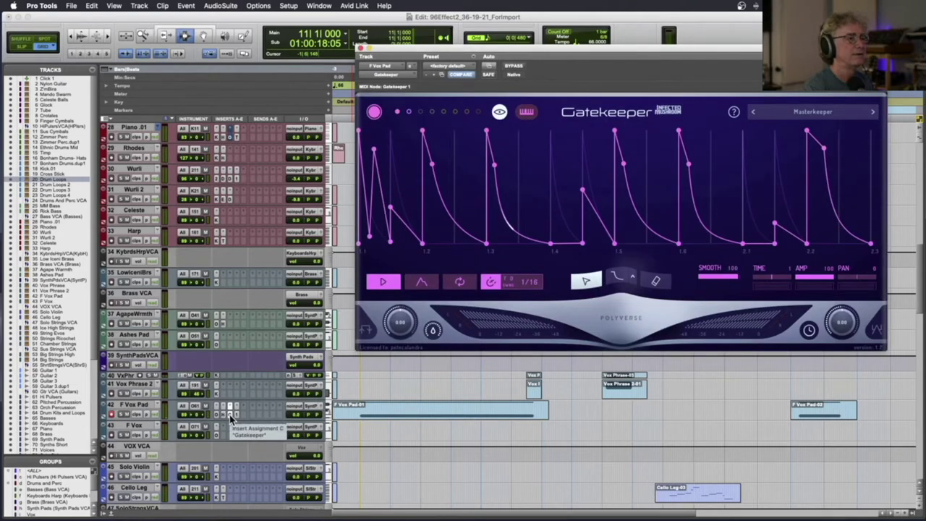
left_click(516, 66)
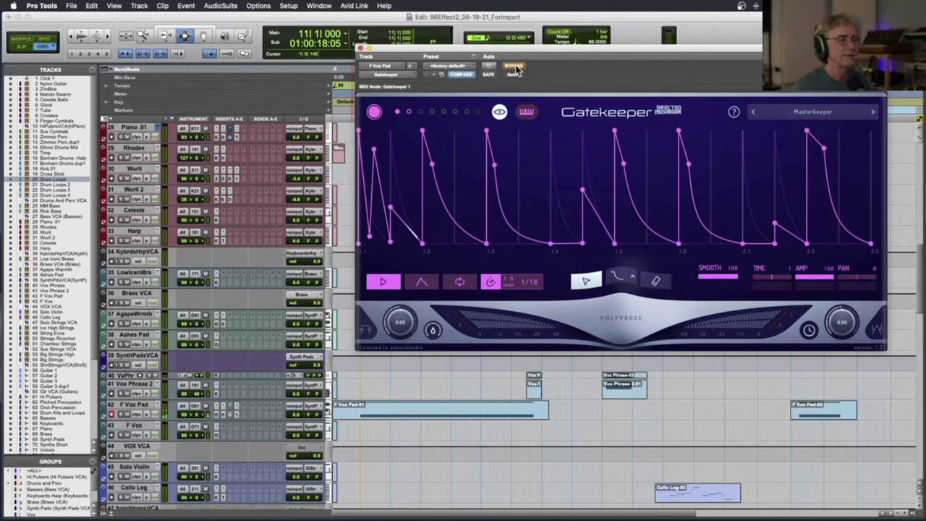
left_click(515, 67)
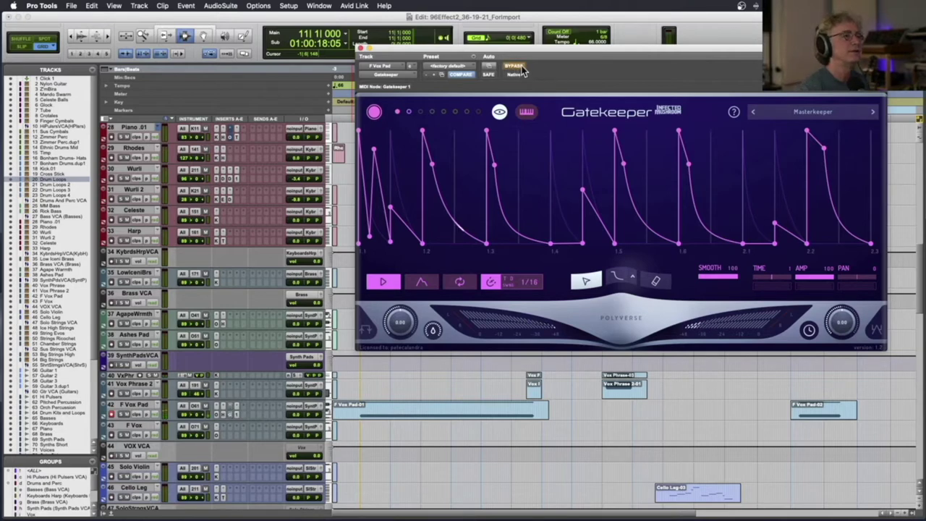
left_click(361, 48)
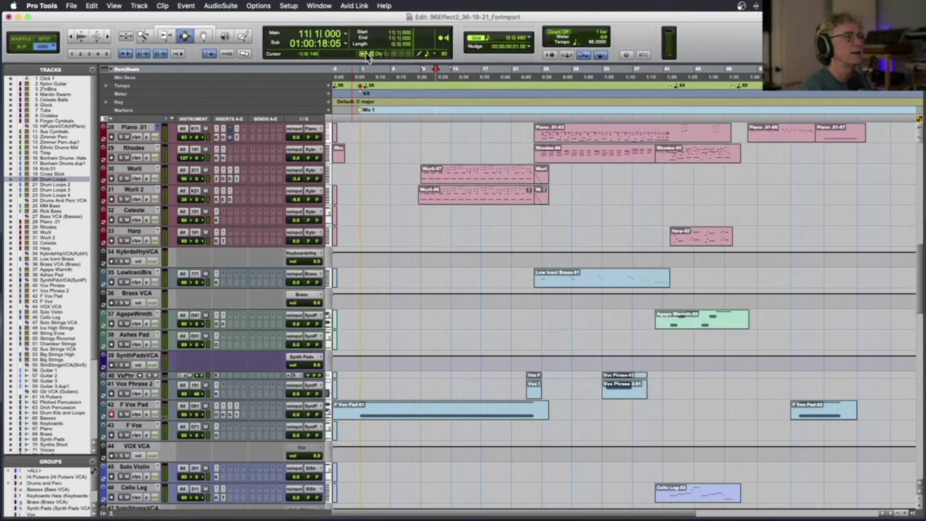
Place the edit cursor at 3|2|000 in the F Vox Pad clip and inspect the track's H-EQ and low-pass EQ inserts
left_click_drag(366, 409, 541, 409)
left_click(377, 408)
scroll(224, 292, "down", 5)
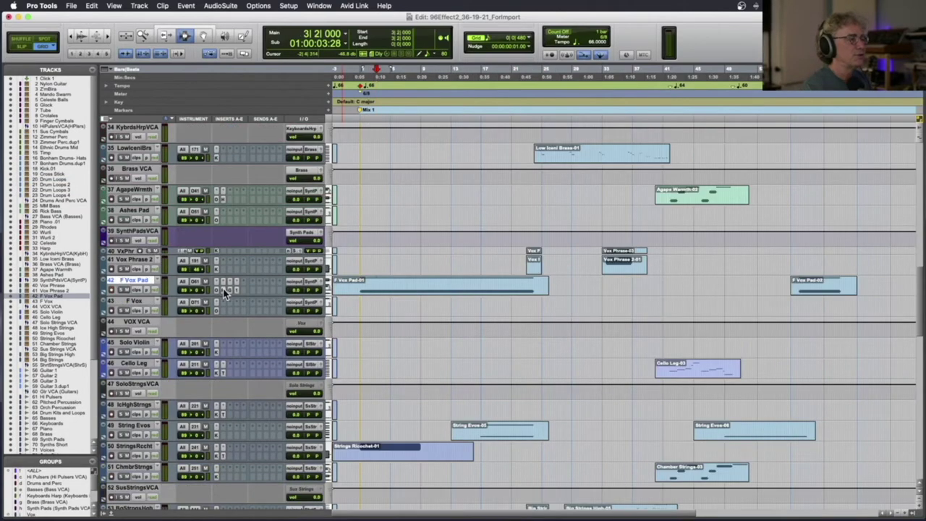
left_click(224, 291)
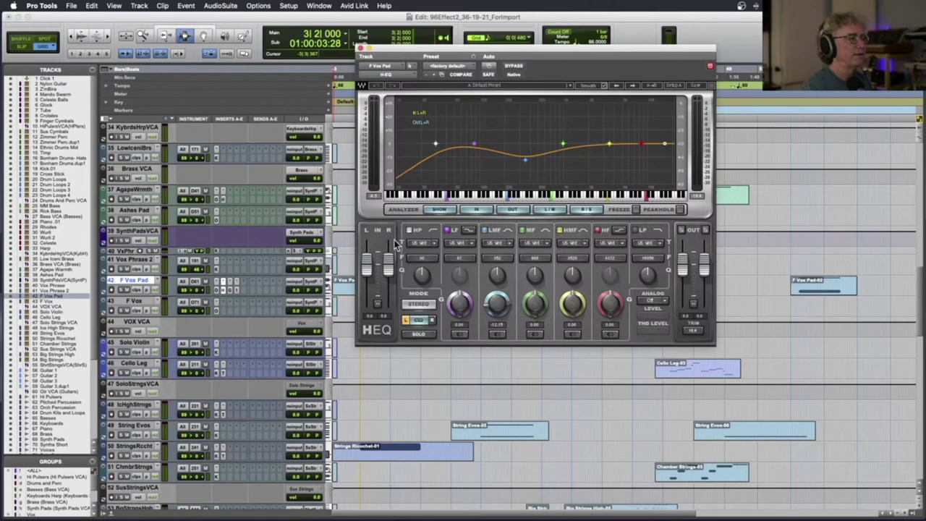
left_click(231, 291)
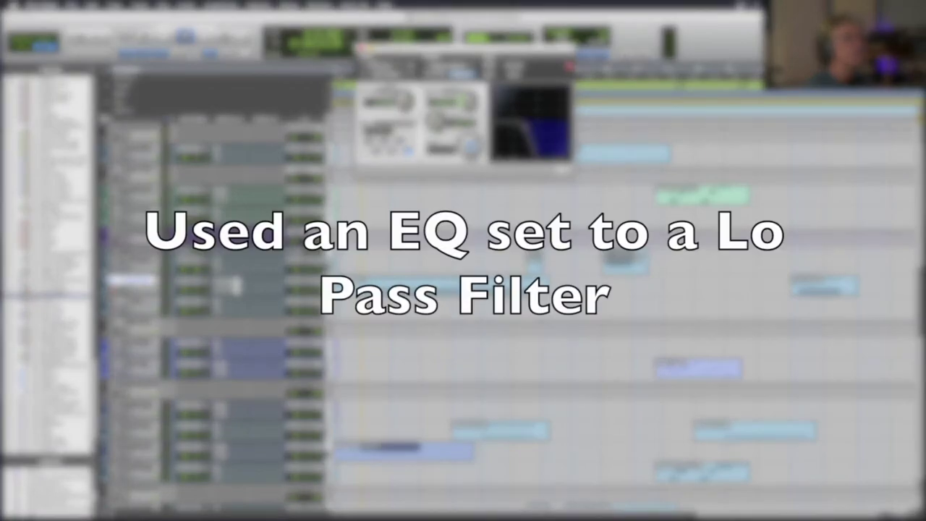
left_click(230, 288)
Record-enable the Ice High Strings and String Evos tracks in turn to audition them
scroll(141, 339, "down", 1)
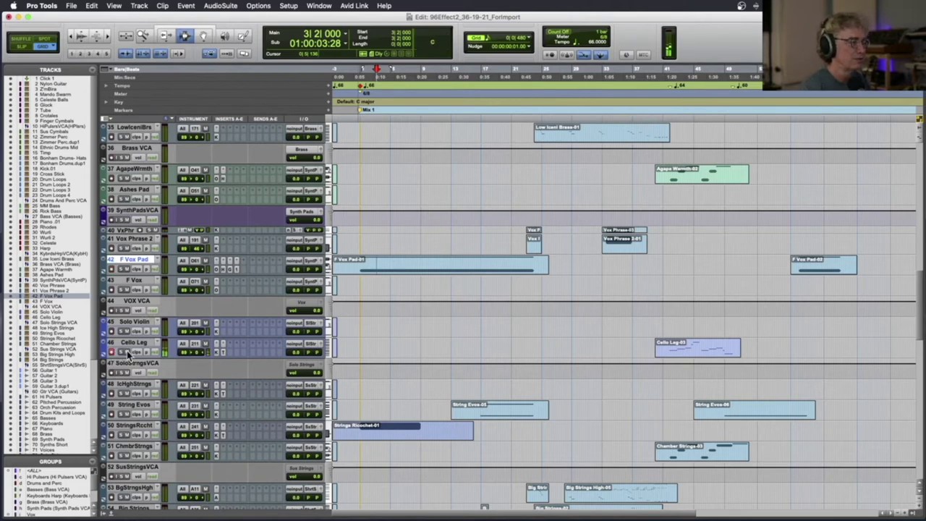
left_click(111, 393)
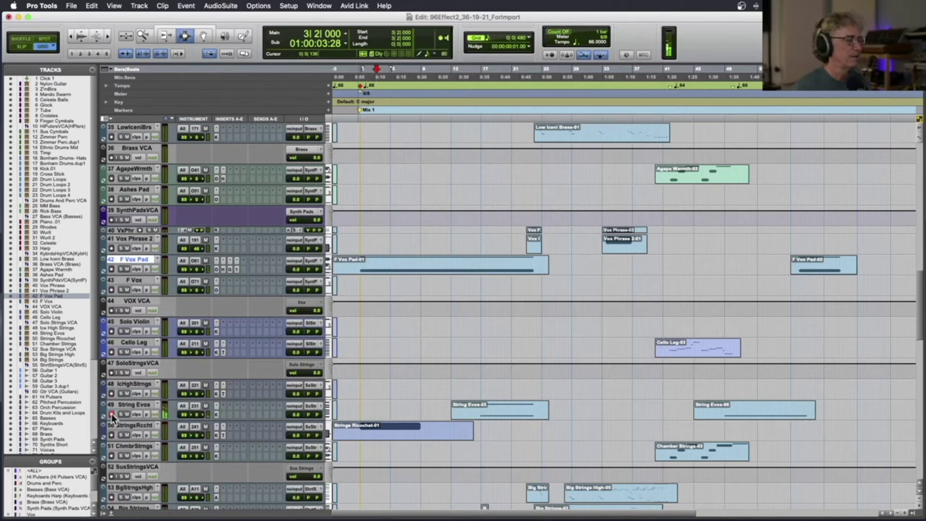
scroll(112, 417, "up", 1)
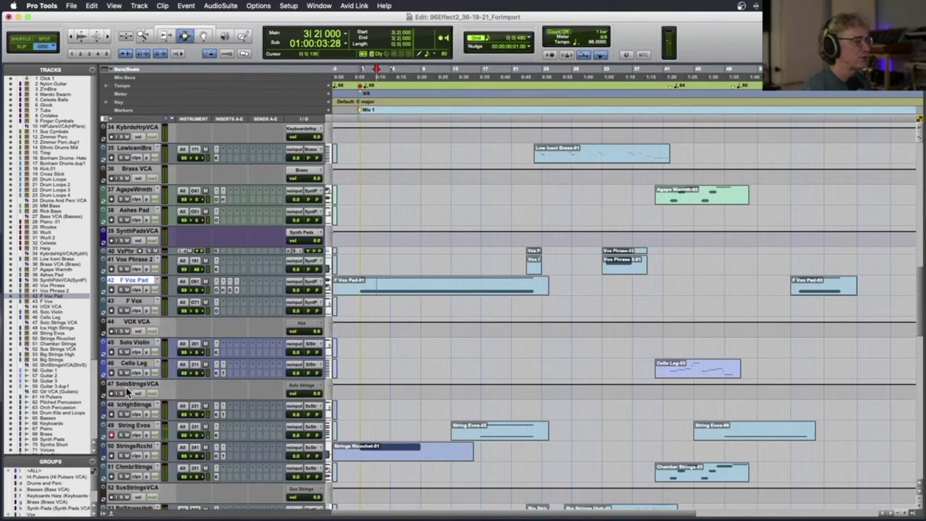
scroll(127, 392, "down", 2)
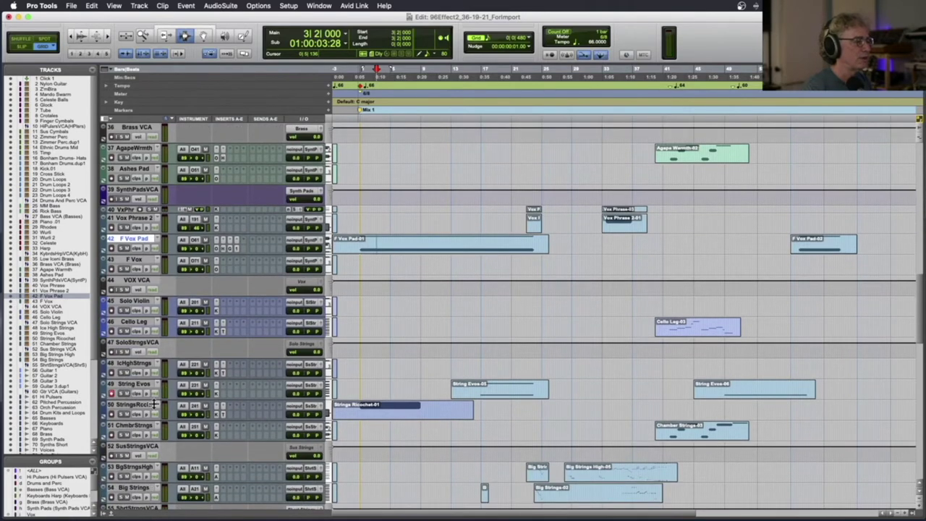
Record-enable the Strings Ricochet track and inspect the Symphonic Strings Evolutions instrument in Kontakt on the String Evos track
left_click(111, 414)
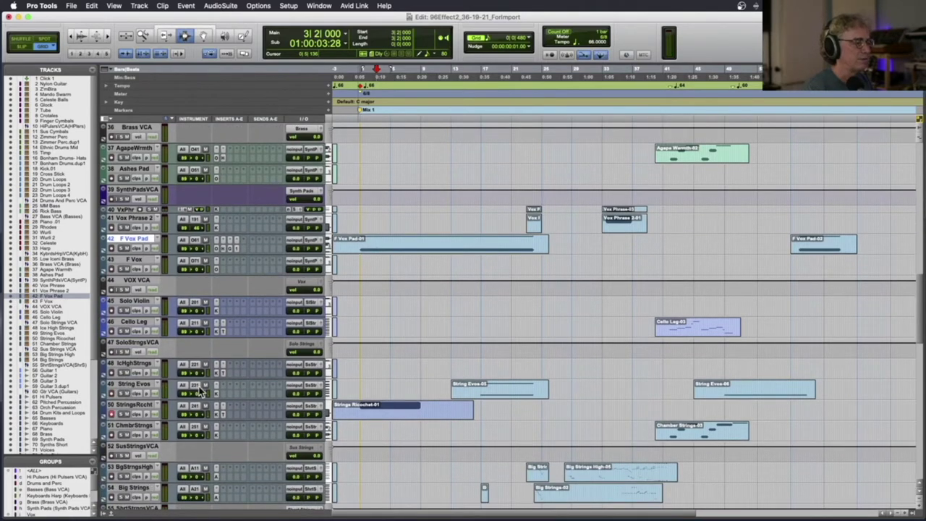
left_click(216, 394)
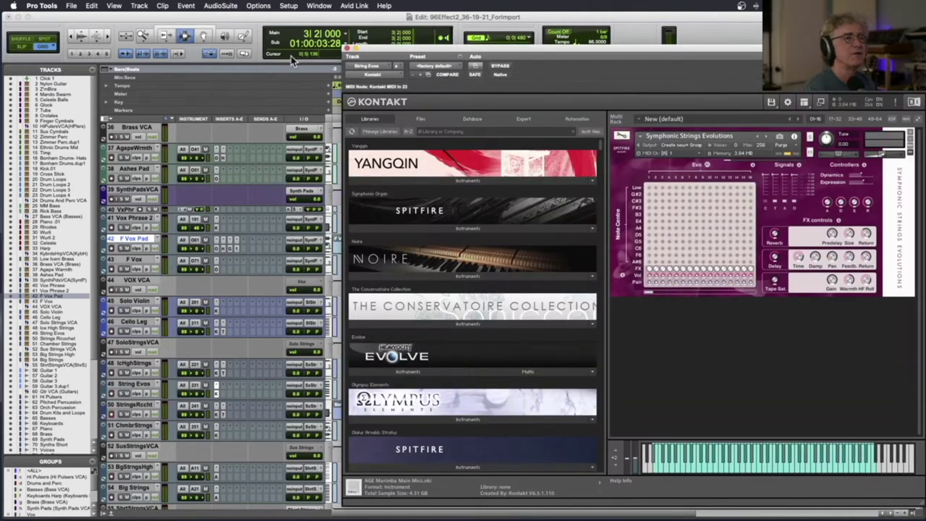
left_click(348, 49)
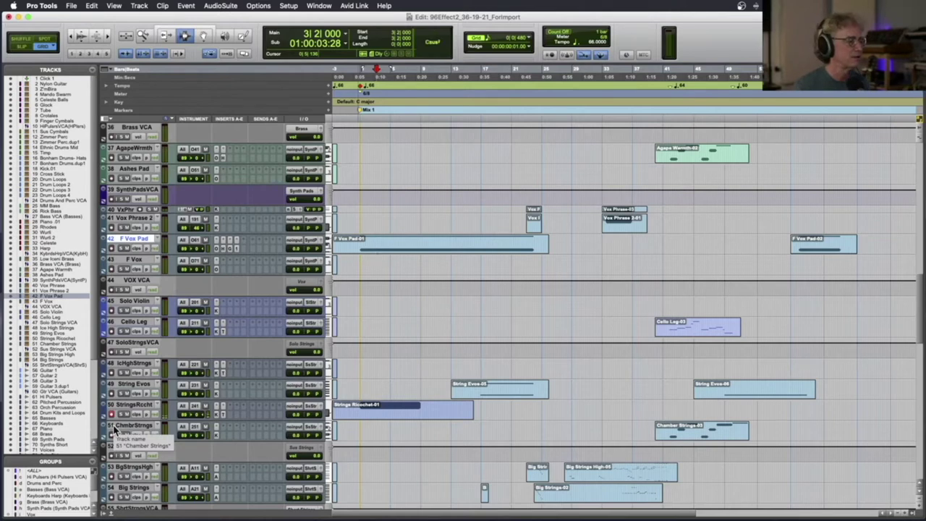
Record-enable the Chamber Strings track, followed by the Big Strings High and Big Strings tracks
left_click(111, 435)
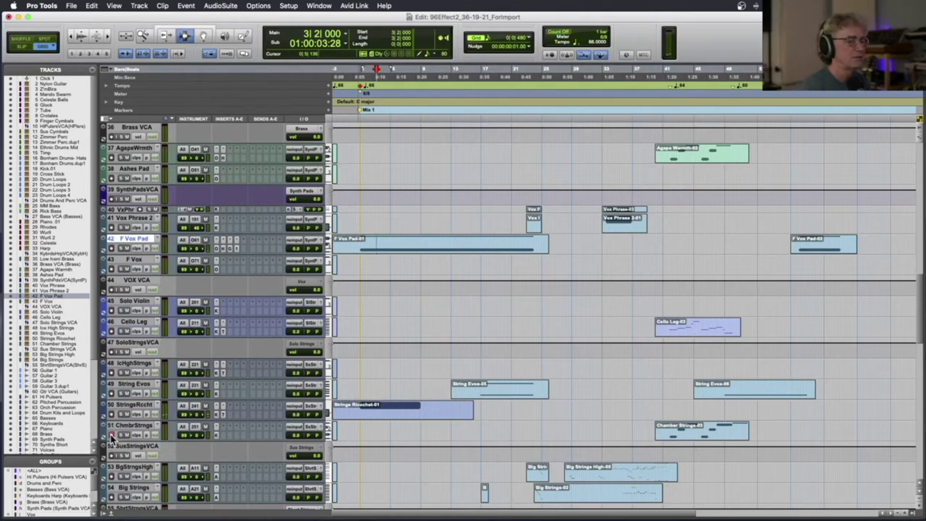
scroll(112, 436, "down", 3)
scroll(112, 436, "down", 1)
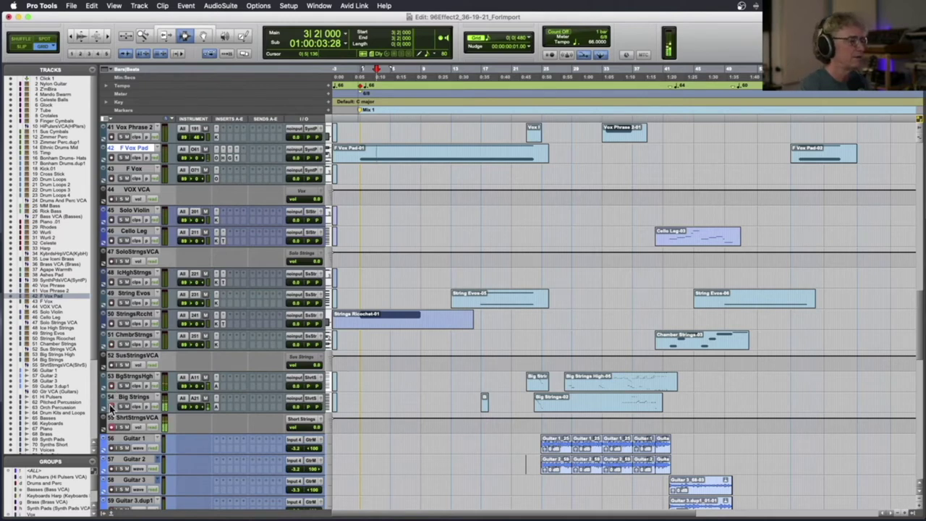
Rename the Guitar 3.dup1 track as "Guitar 4"
scroll(111, 409, "down", 6)
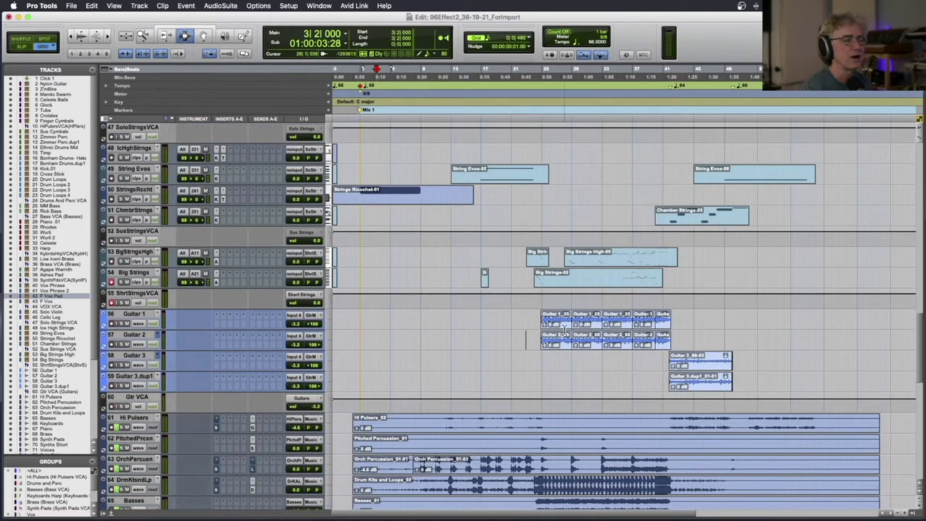
double_click(132, 376)
type("Guitar 4")
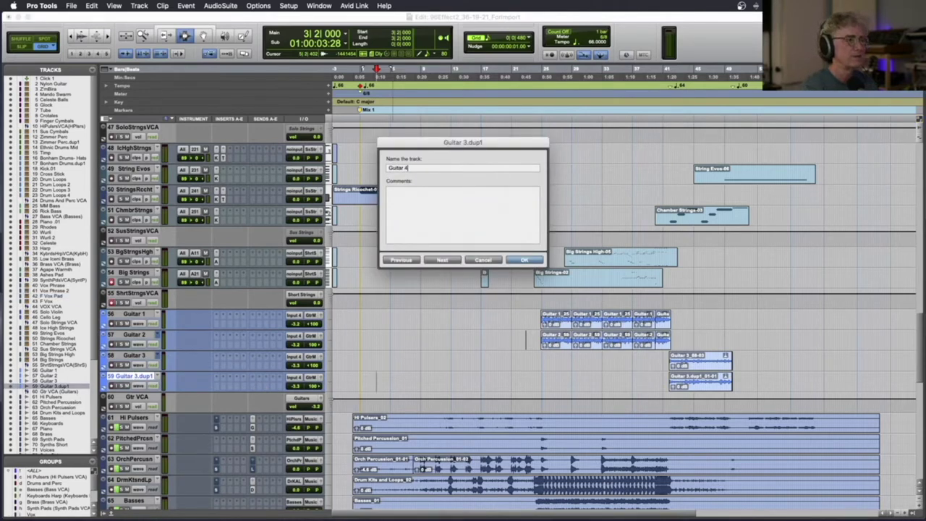
key("Return")
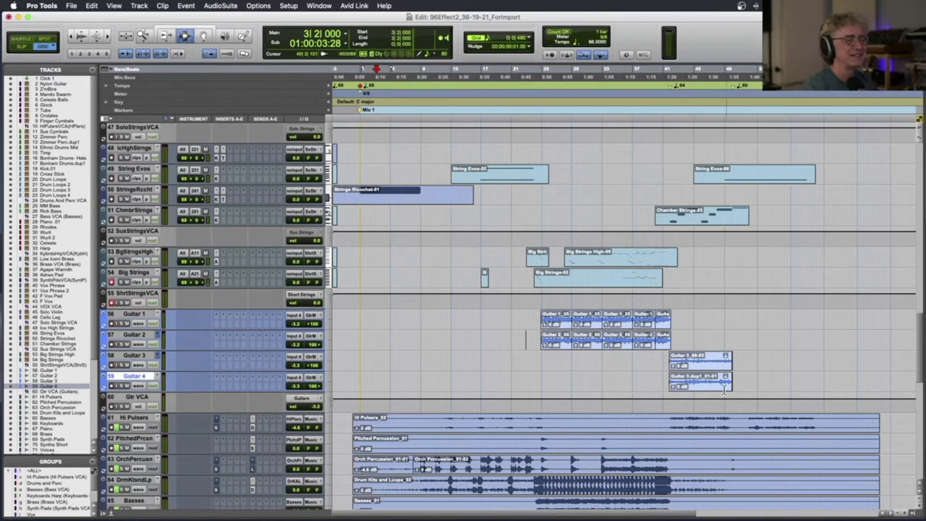
Make the four inactive inserts on the Music track below the stem and effect tracks active
scroll(723, 389, "down", 6)
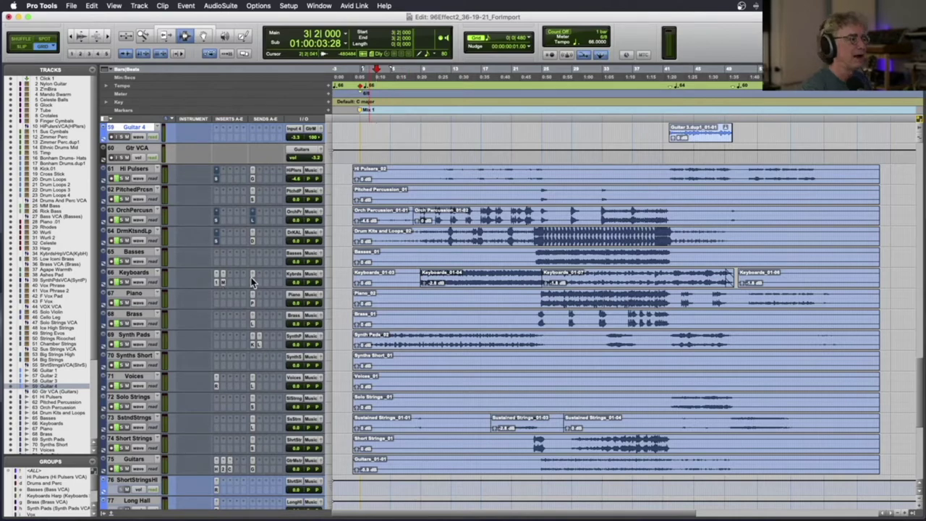
scroll(239, 301, "down", 10)
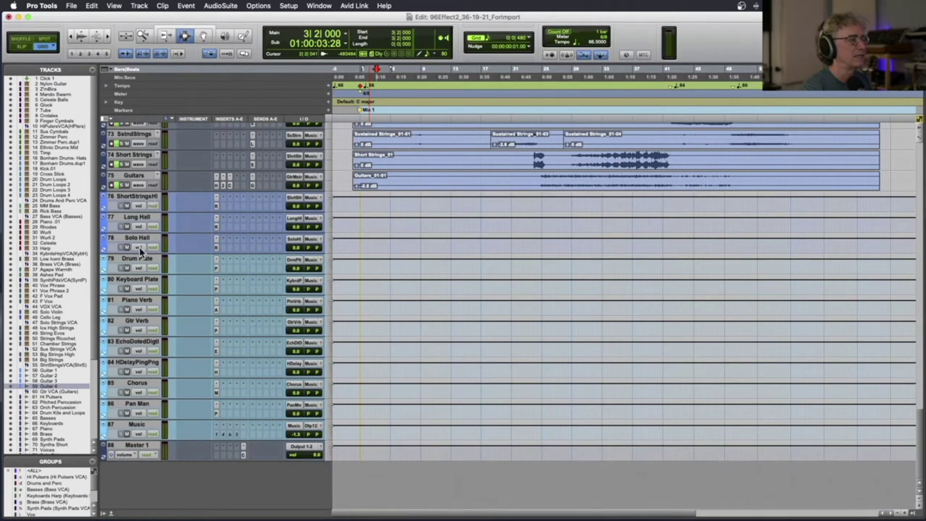
scroll(141, 433, "up", 1)
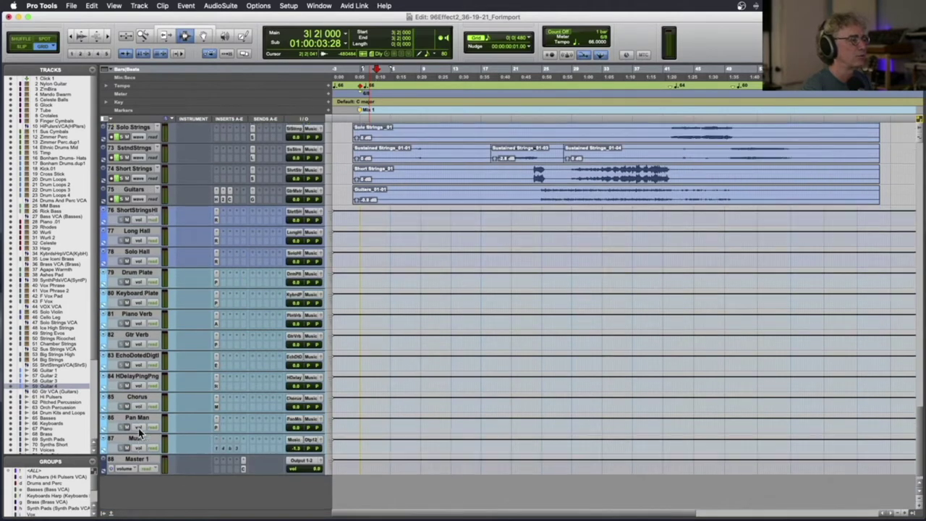
left_click(215, 447)
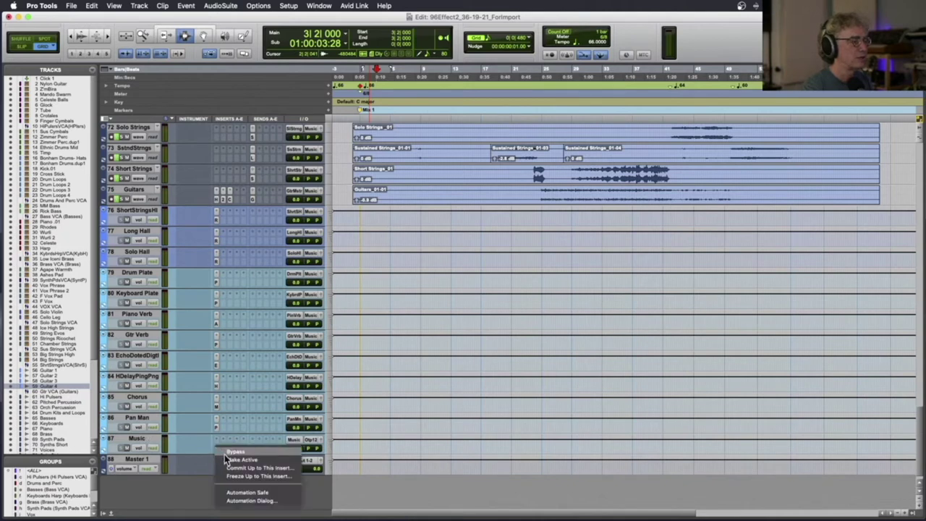
left_click(222, 451)
left_click(223, 447)
left_click(230, 457)
left_click(230, 450)
left_click(252, 460)
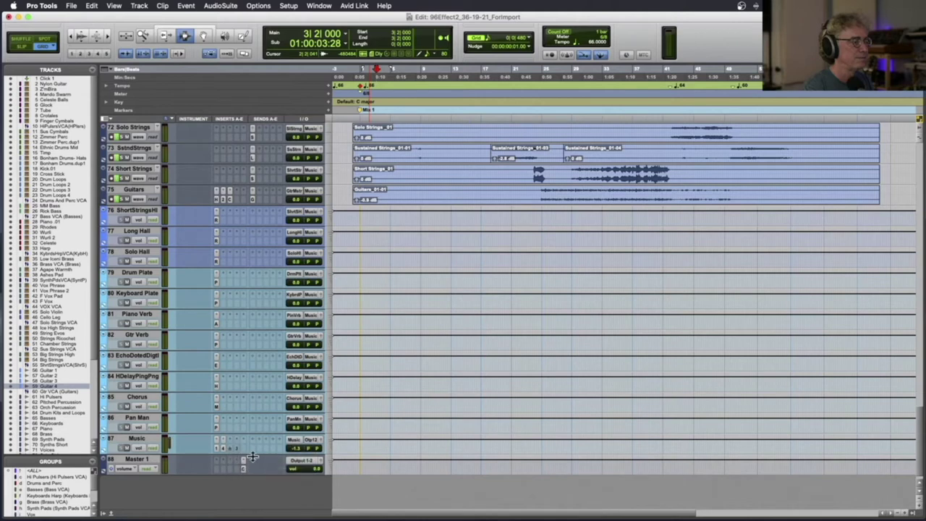
left_click(236, 448)
left_click(238, 461)
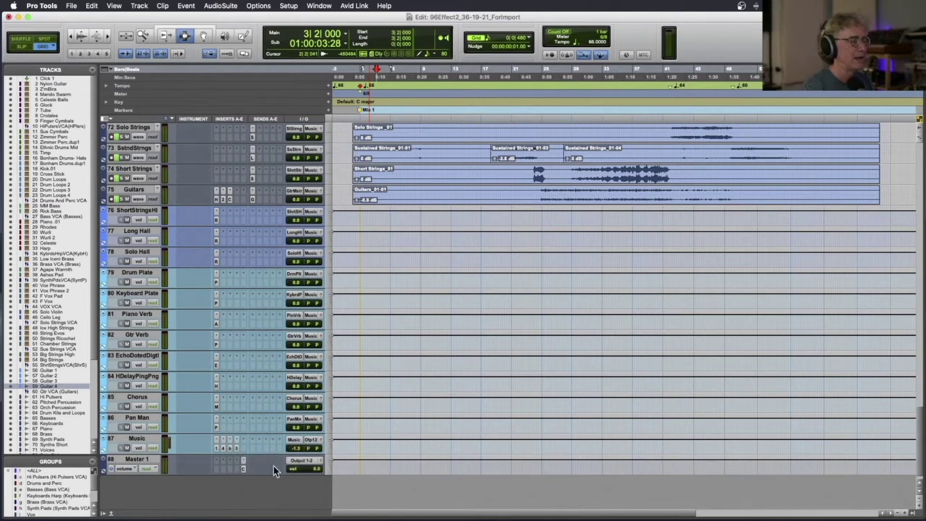
Inspect the Clarity M loudness meter insert on the Master 1 track and close its window
left_click(243, 469)
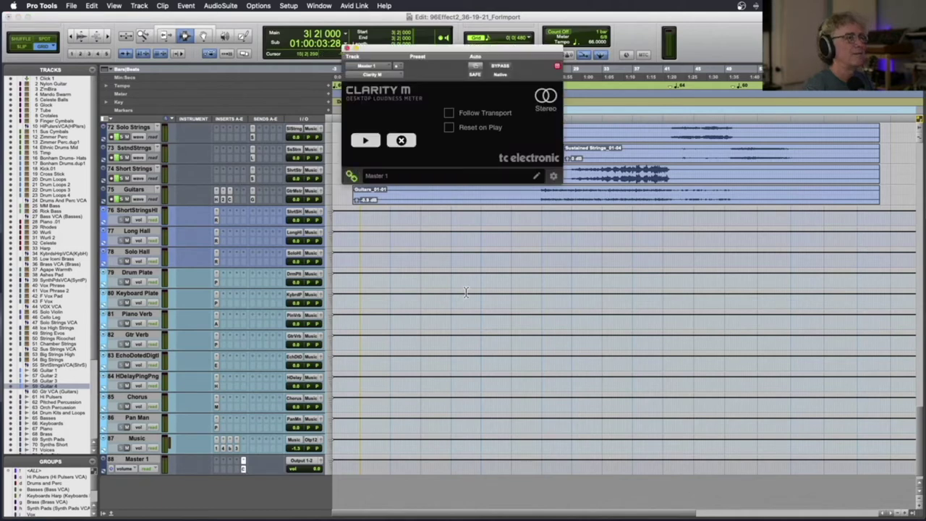
left_click(348, 50)
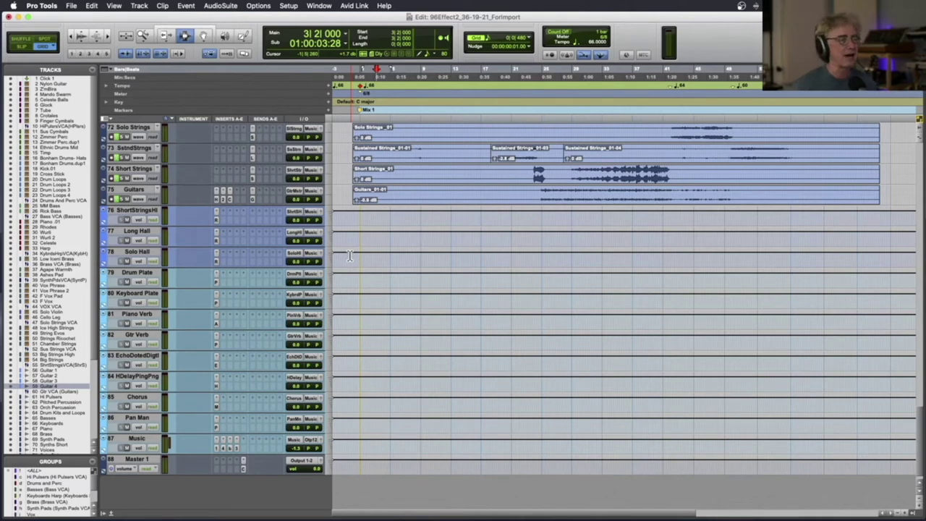
Play the session from 0|3|000, assign the Drums and Perc group to its VCA, and audition that VCA soloed
left_click(357, 107)
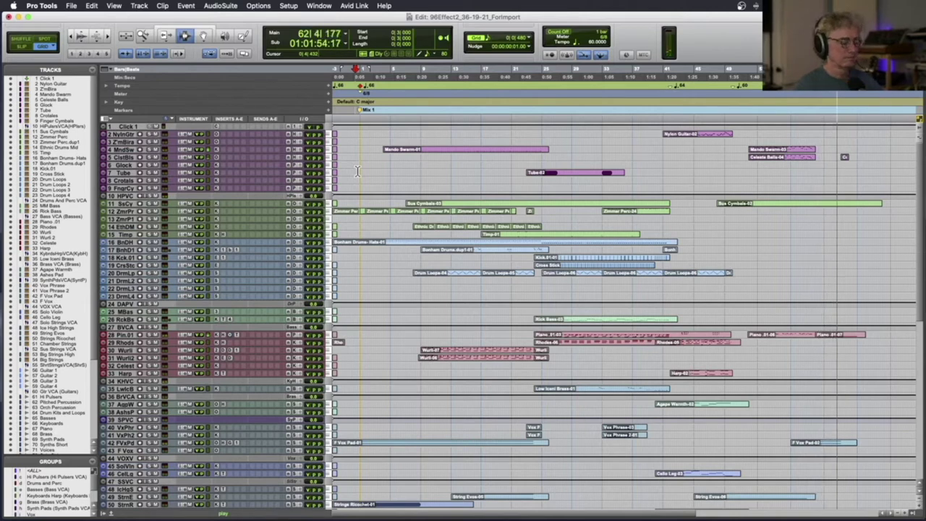
key("space")
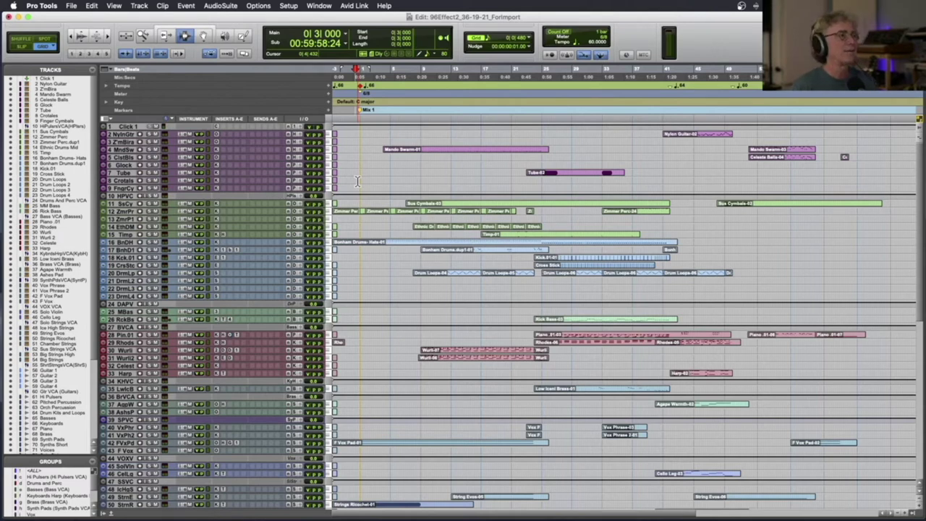
key("space")
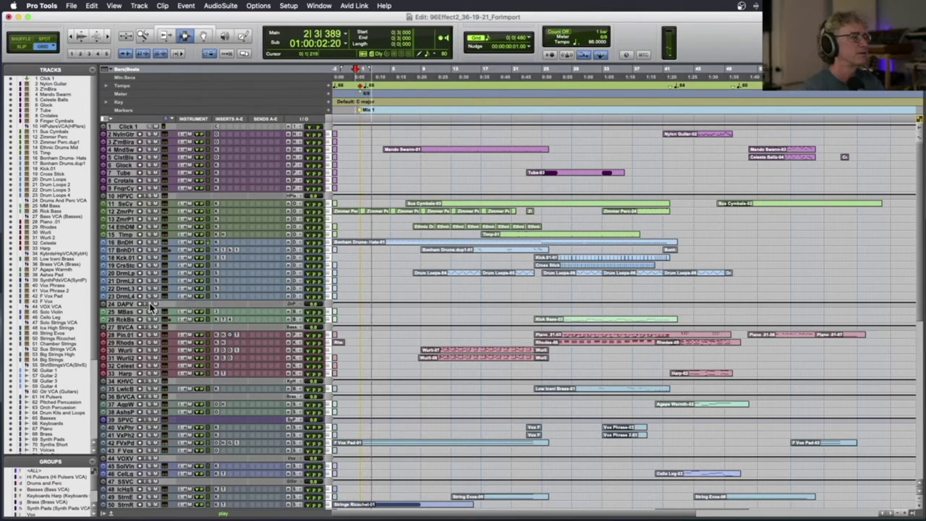
scroll(208, 297, "down", 1)
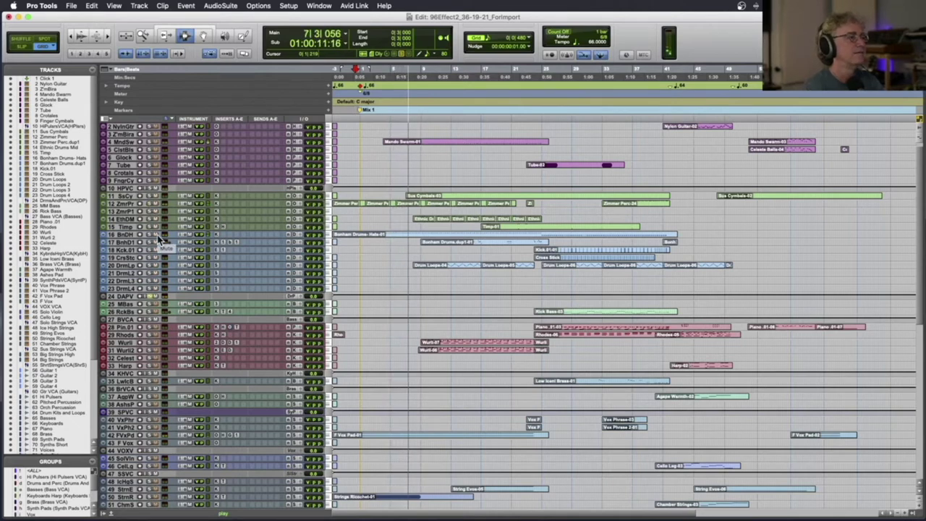
key("space")
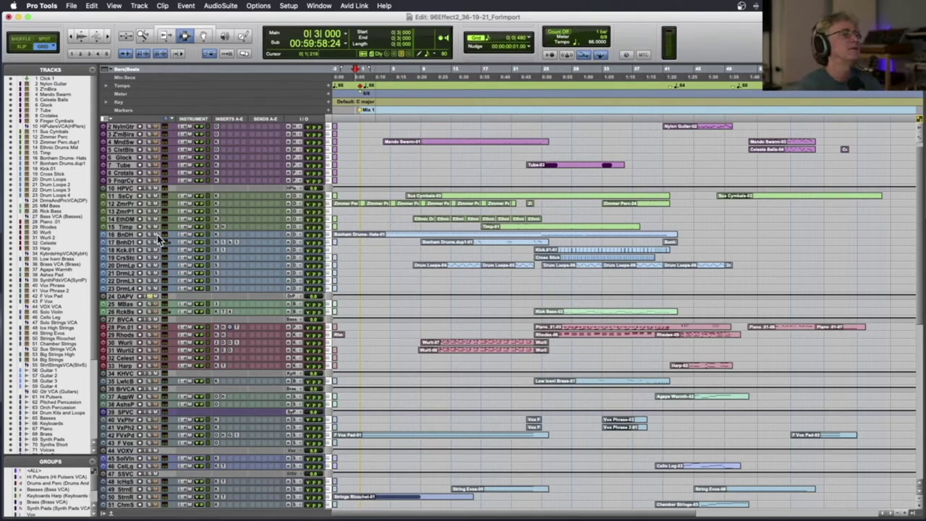
Assign the Vox group to the VOX VCA track and audition it soloed from the session start
scroll(236, 404, "down", 5)
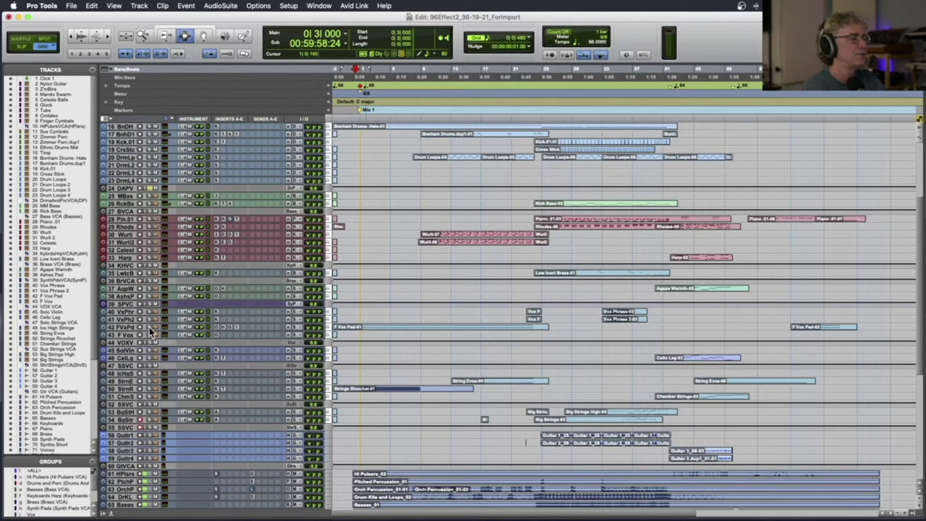
key("space")
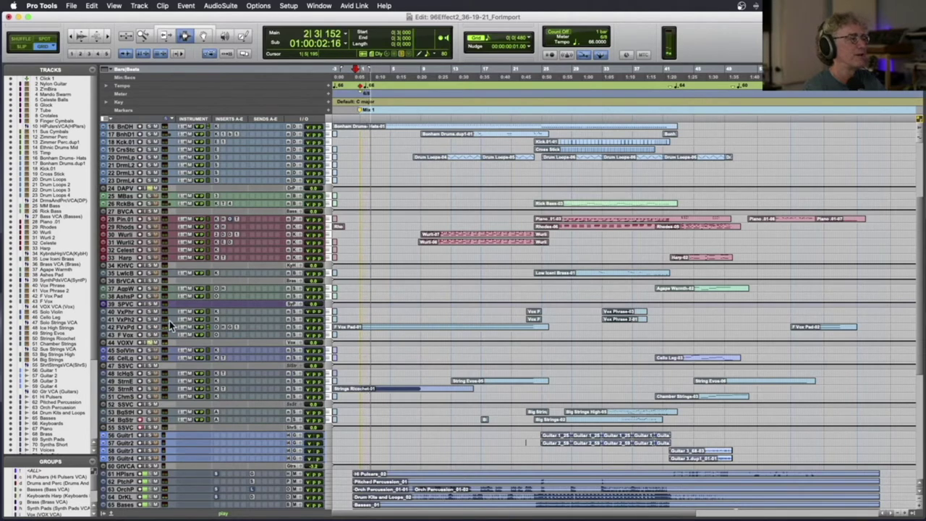
key("space")
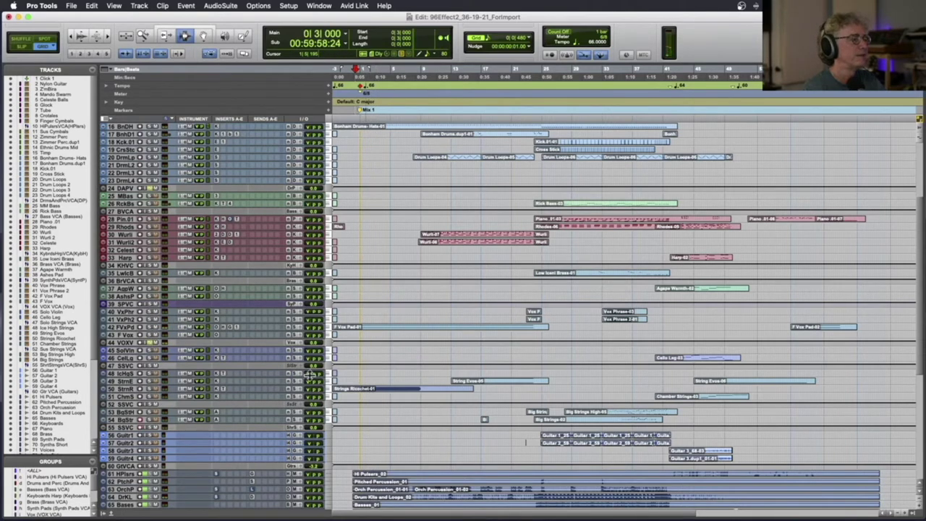
Assign the solo strings and sustained strings groups to their VCA tracks and audition the sustained strings VCA soloed
left_click(295, 369)
left_click(309, 378)
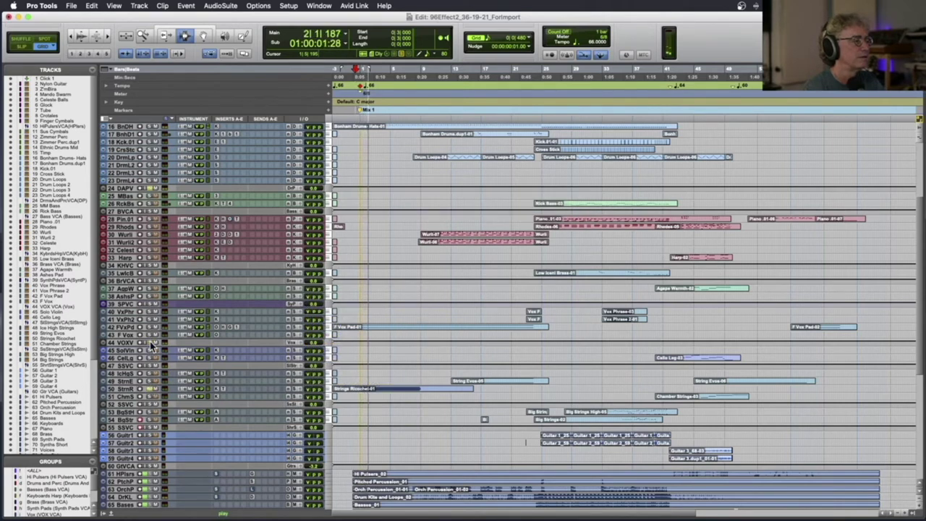
key("space")
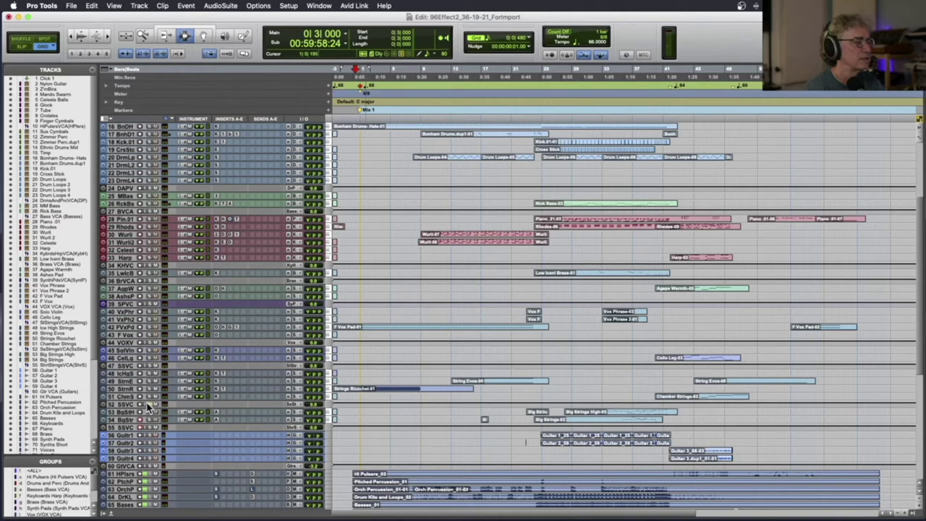
key("space")
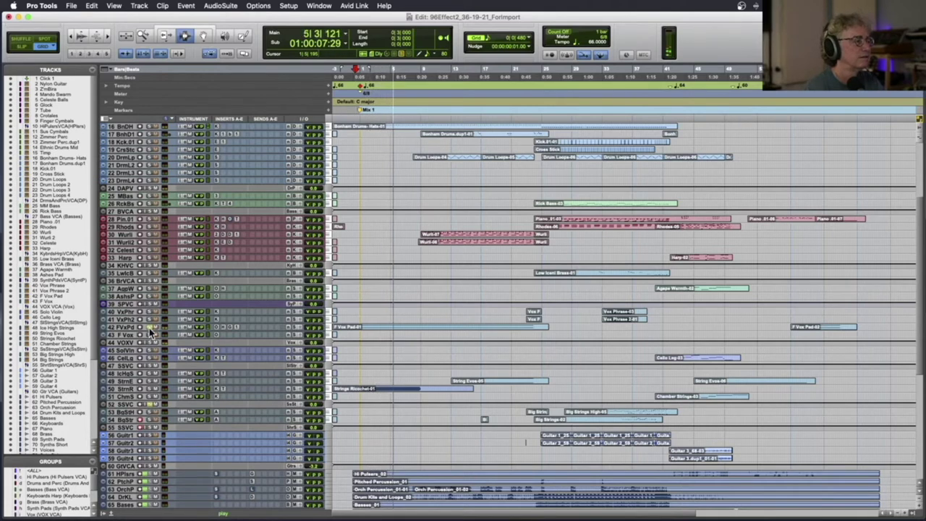
key("space")
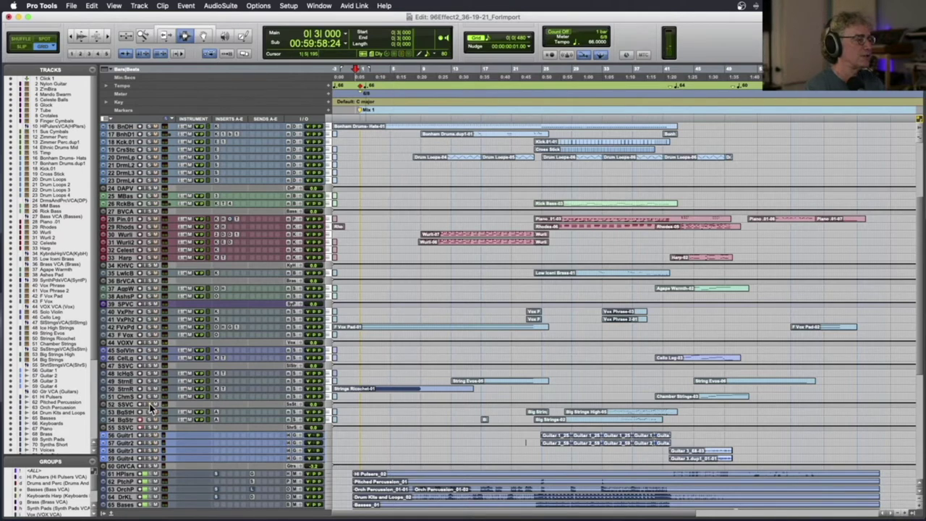
Play the session from bar 6 and solo the Wurli track
left_click(399, 188)
key("space")
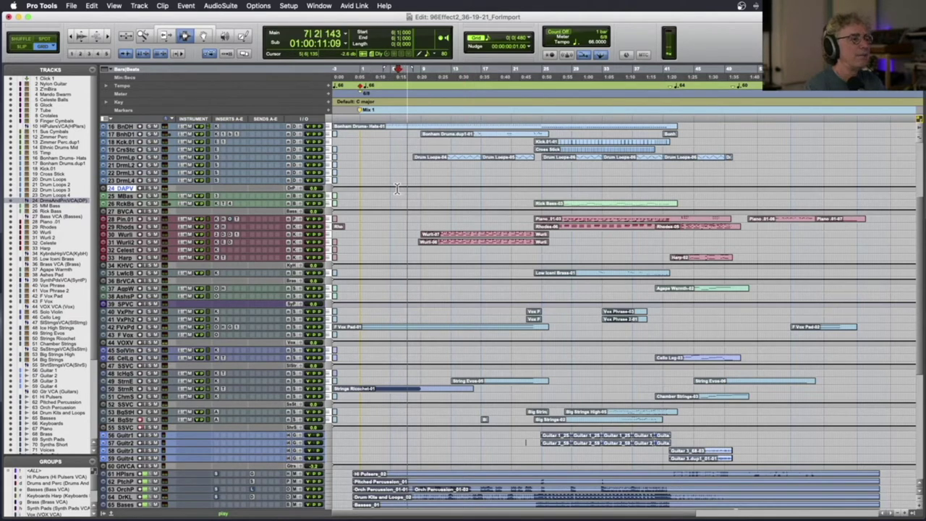
scroll(396, 188, "up", 2)
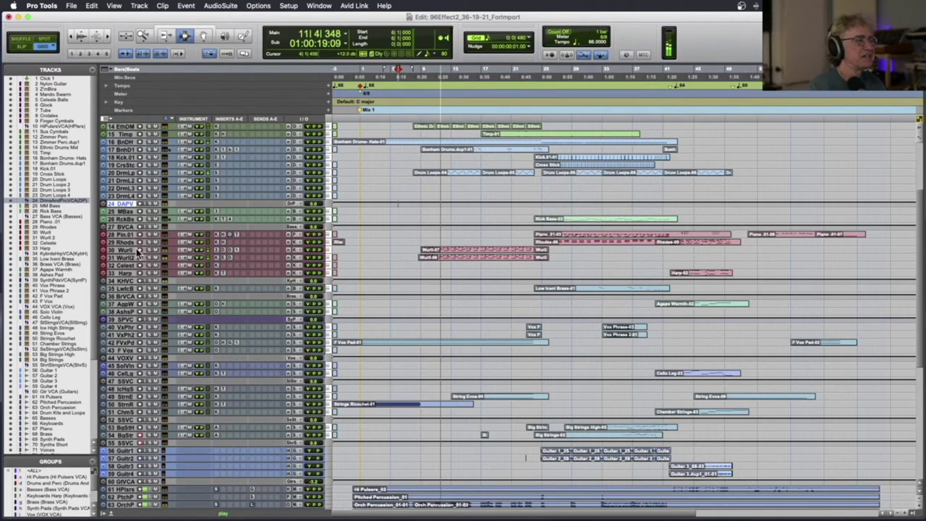
key("space")
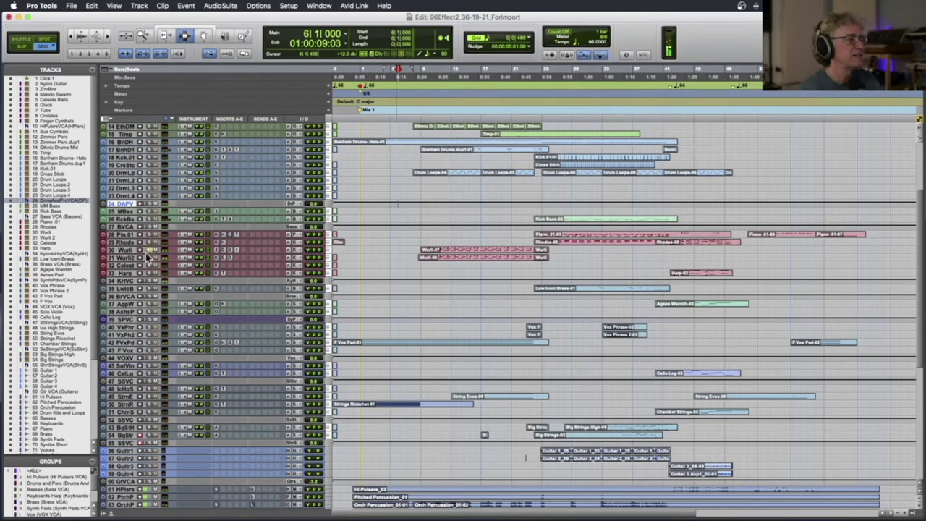
Play the session from bar 9 on the Piano .01 track, and again from 23|3|000 on the Cross Stick track
left_click(120, 235)
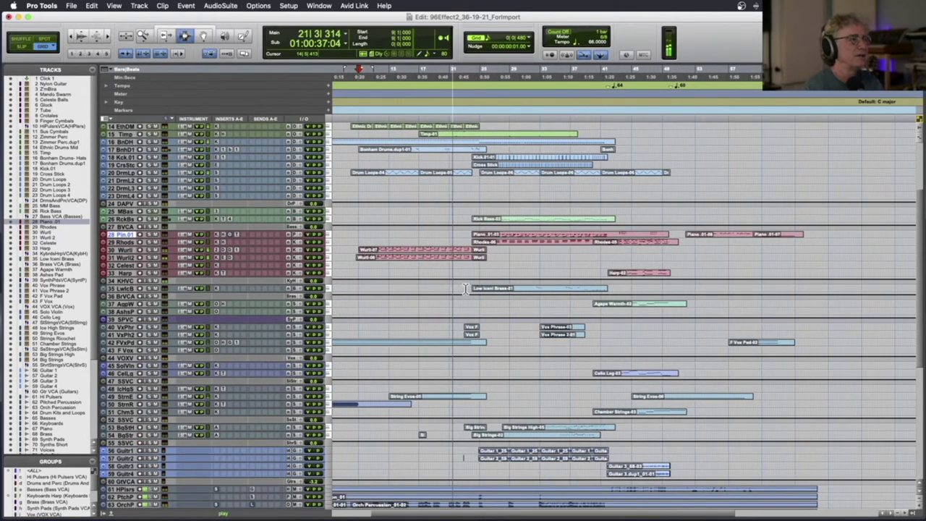
key("space")
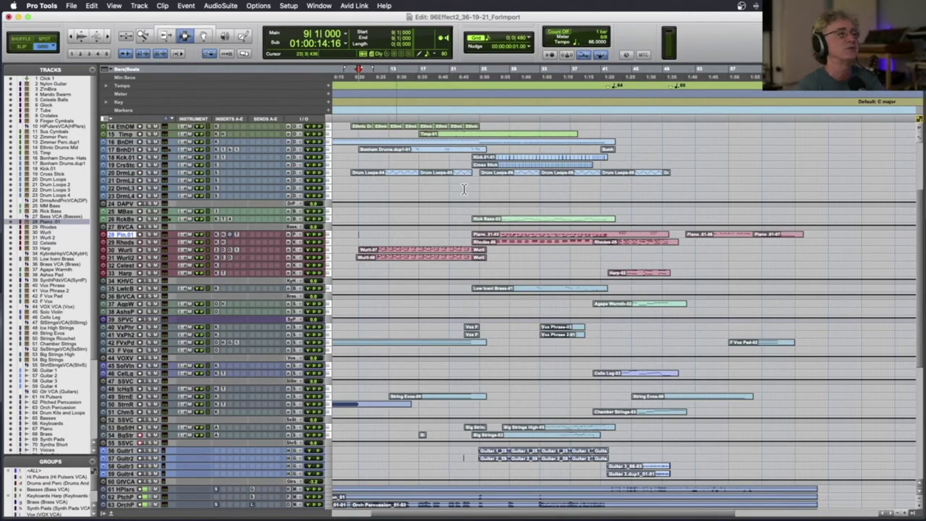
scroll(464, 189, "down", 5)
scroll(478, 202, "up", 8)
key("space")
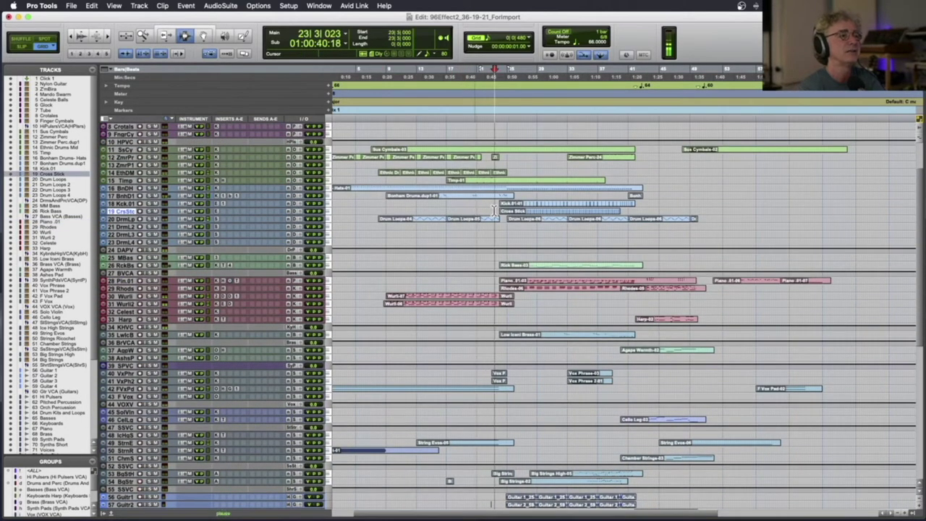
Move the playback start to 25|1|000 and listen to the section that begins there
scroll(477, 217, "right", 3)
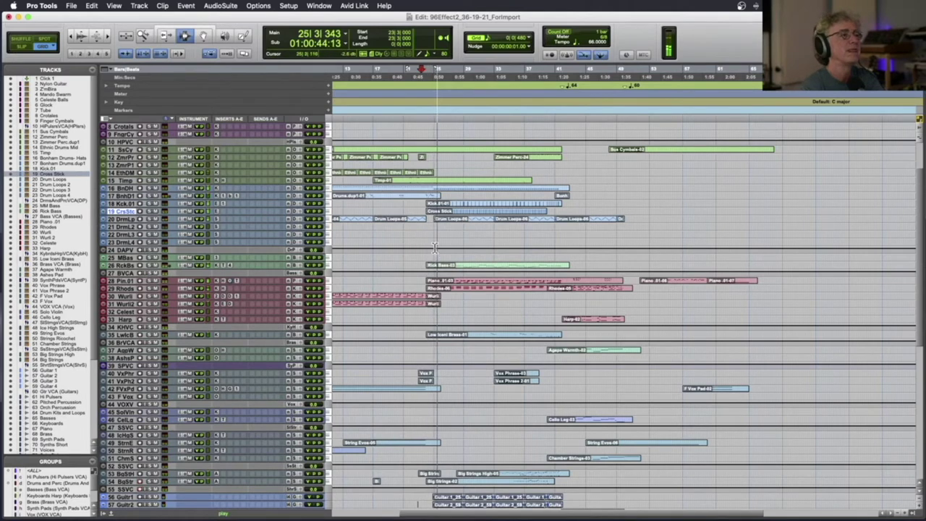
left_click(434, 242)
key("space")
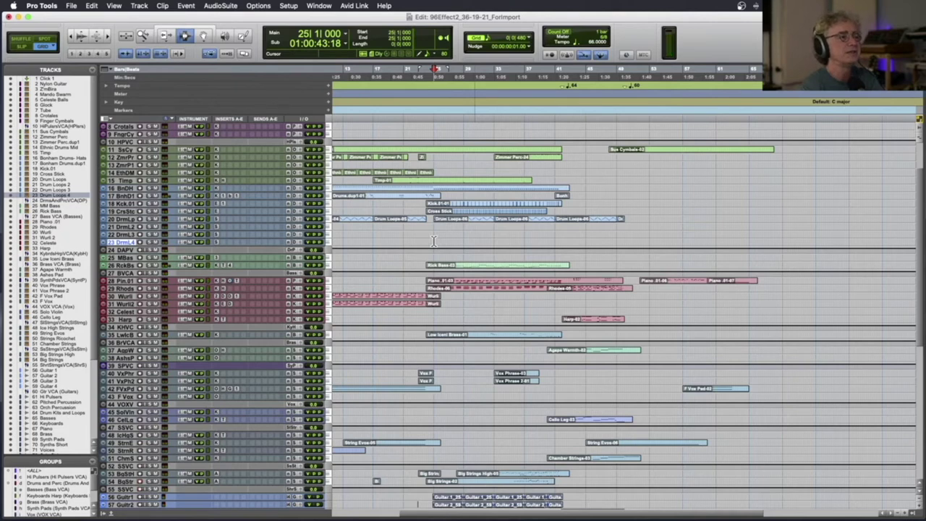
key("space")
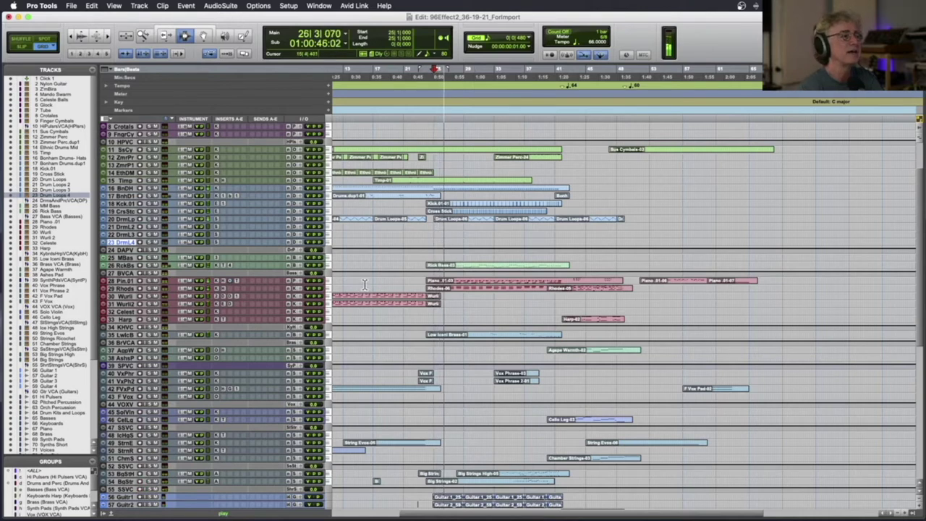
key("space")
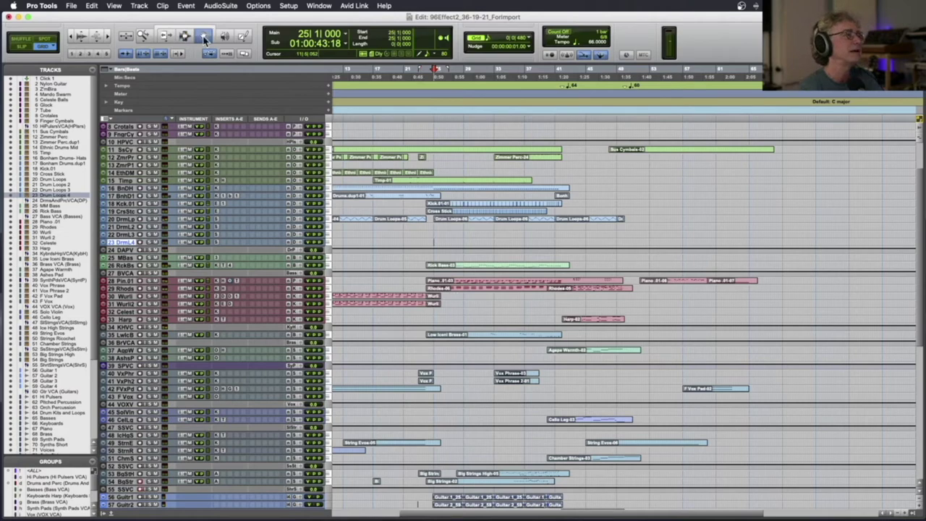
Examine the first Piano .01 clip as notation in the MIDI Editor during playback, and close the editor
left_click(450, 283)
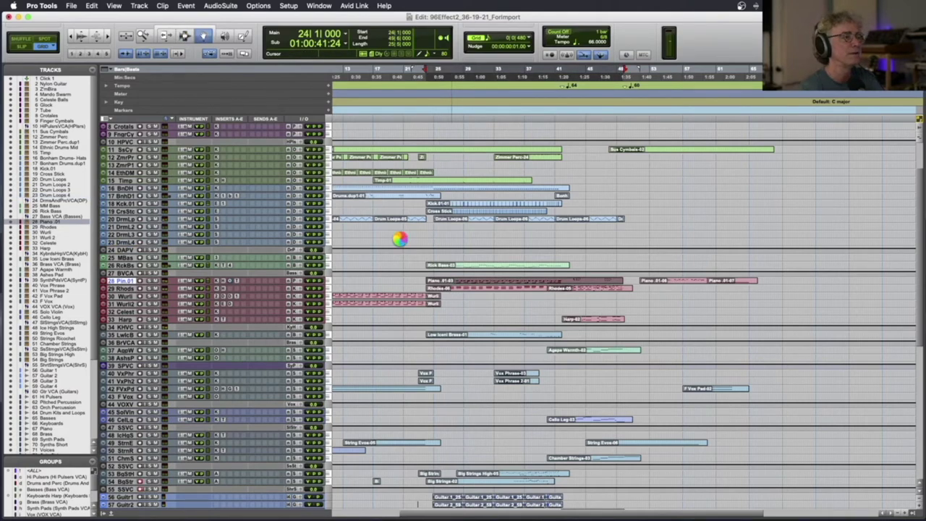
key("space")
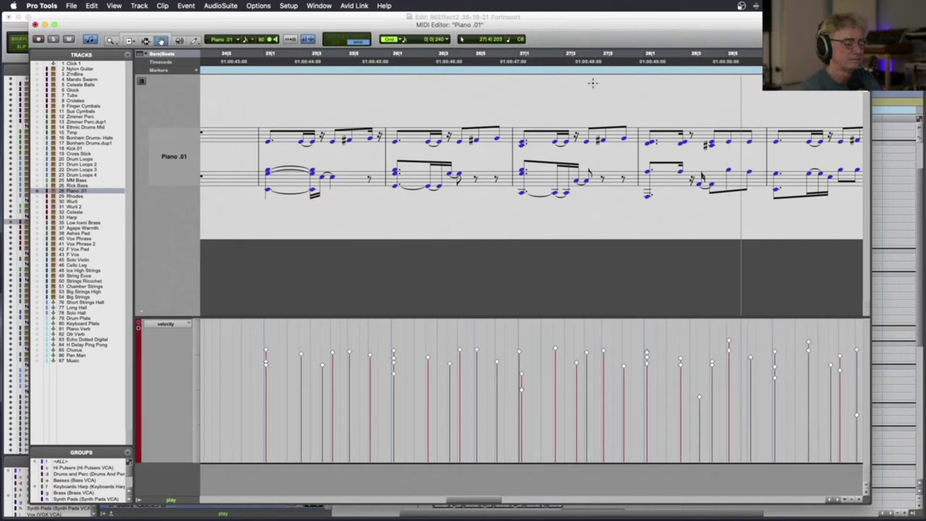
key("r")
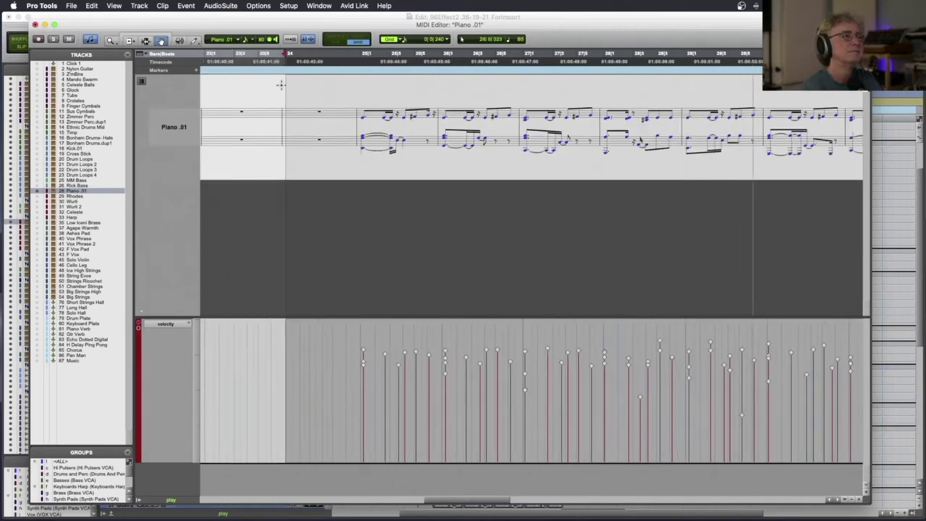
left_click(34, 25)
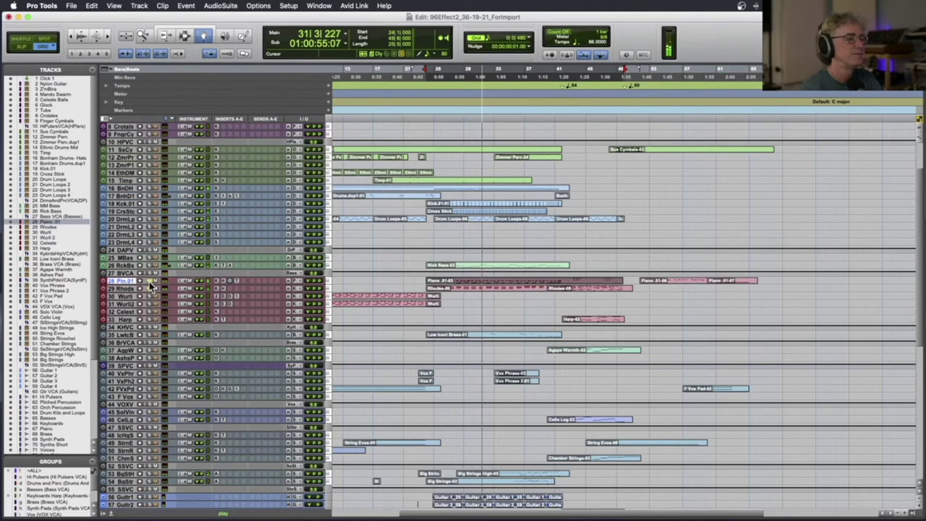
key("space")
scroll(149, 281, "down", 6)
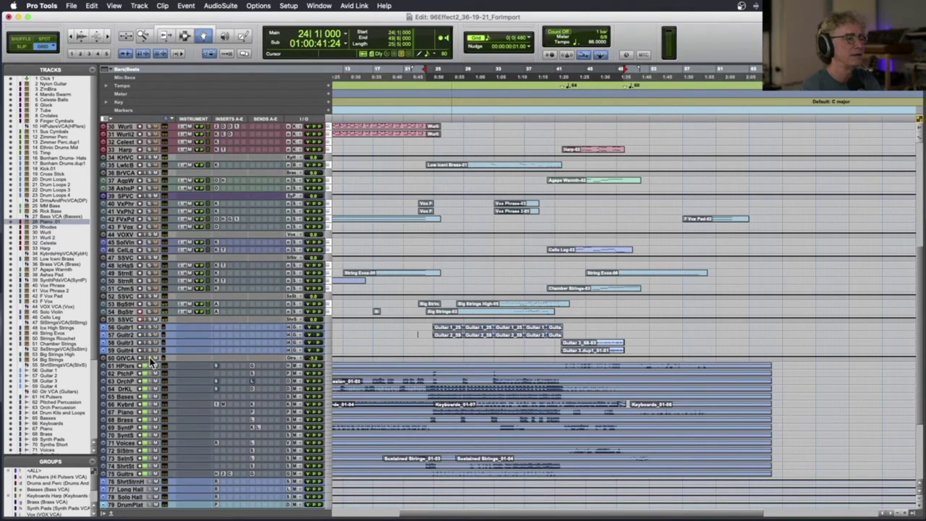
Play the session from 24|1|000 and audition the Guitars VCA group
key("space")
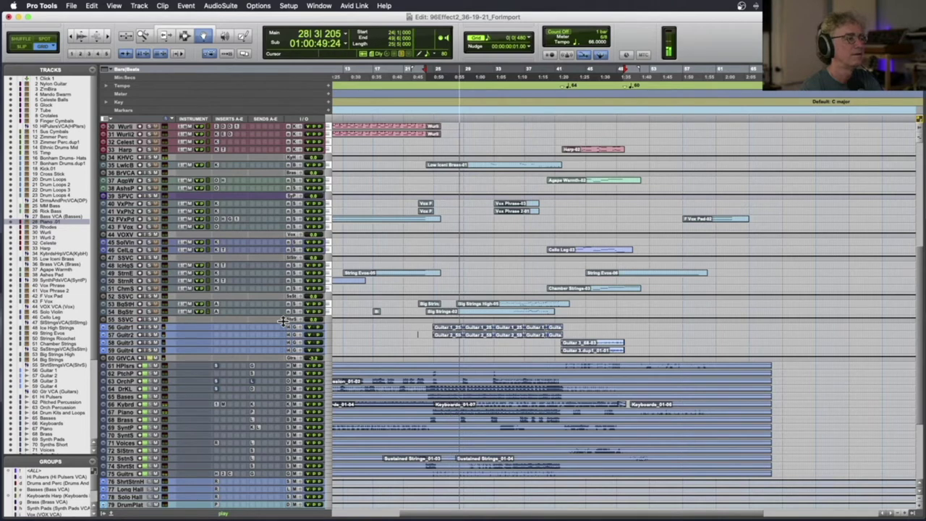
key("space")
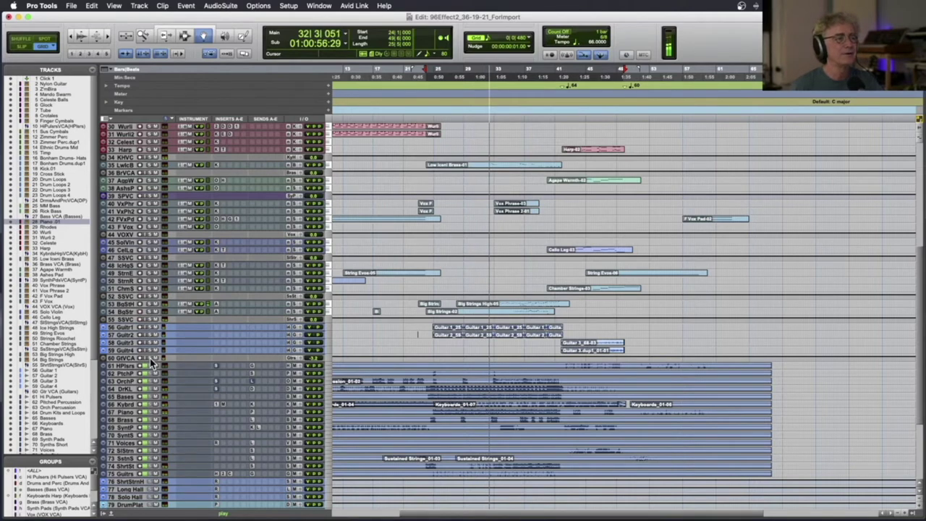
key("space")
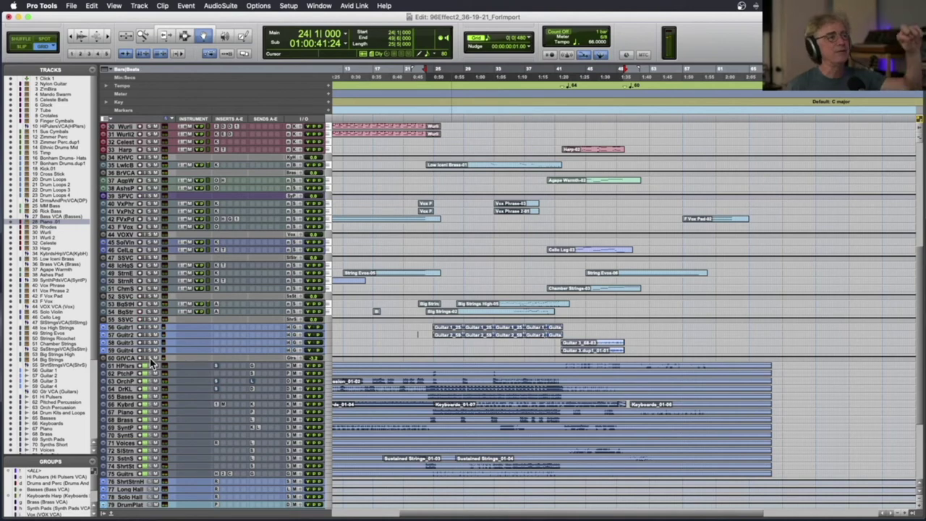
Play the session from 33|1|000 and solo the Short Strings and Vox VCA groups
left_click(494, 114)
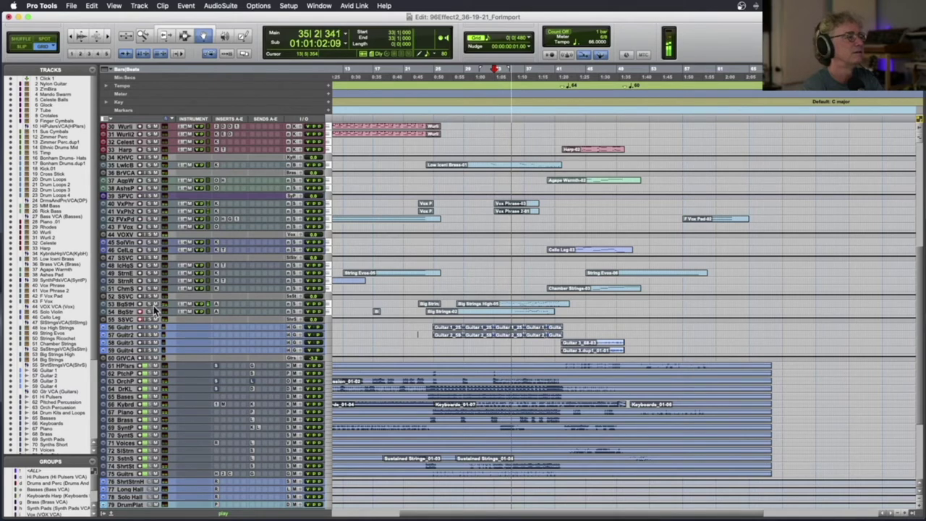
key("space")
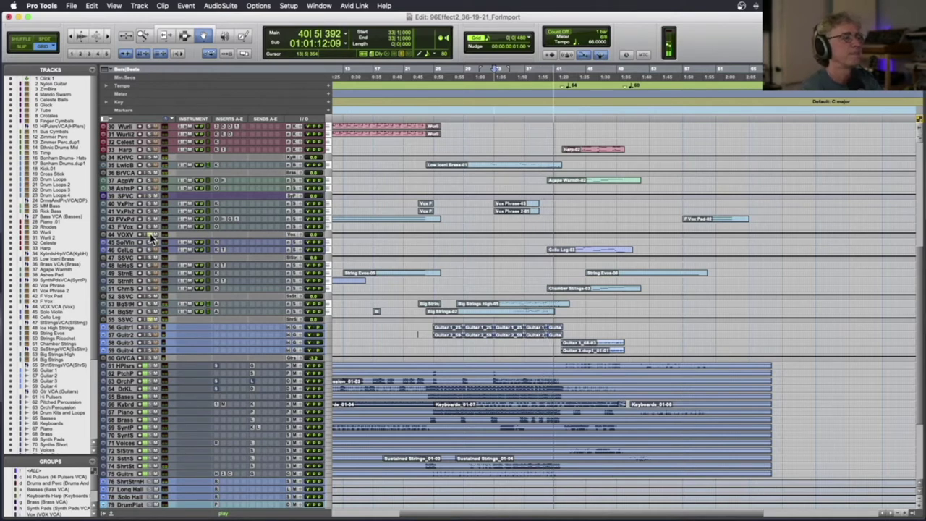
key("space")
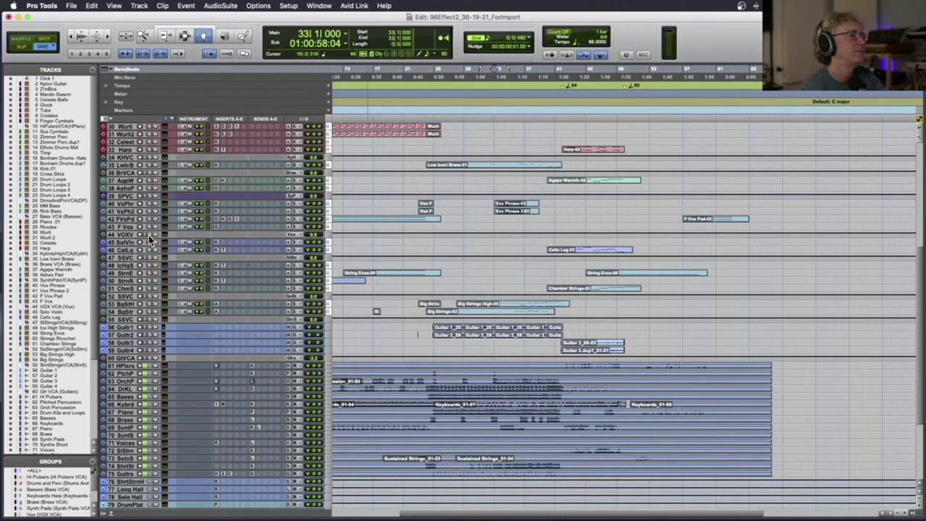
Play the session from 42|1|000 and solo the Guitars VCA group
left_click(554, 105)
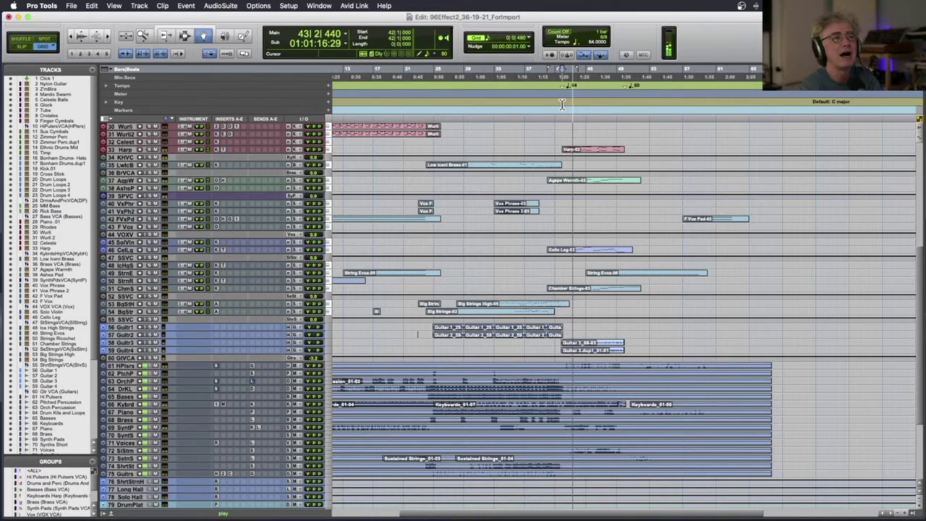
scroll(453, 166, "up", 2)
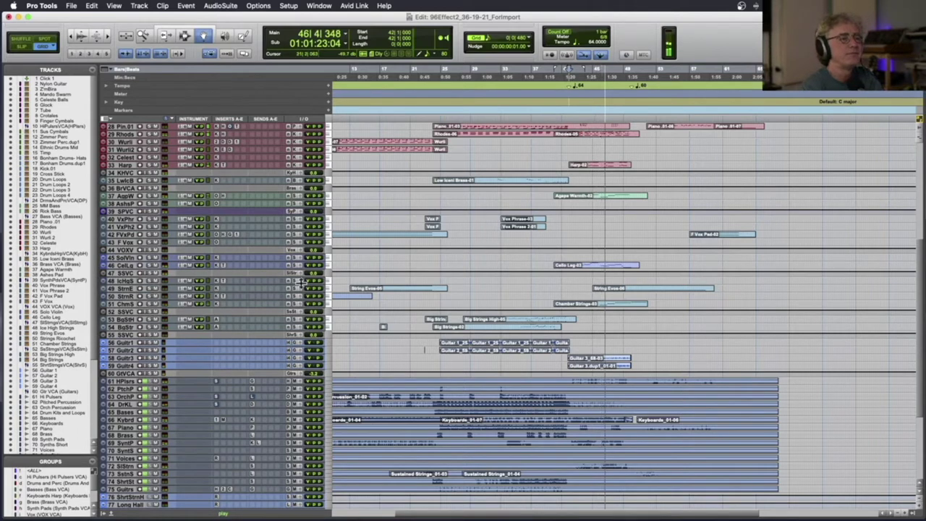
key("space")
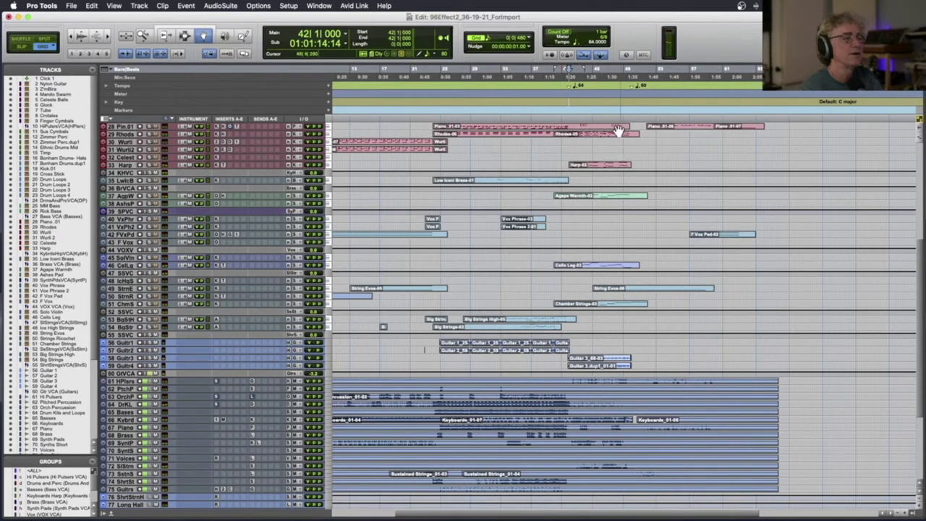
key("space")
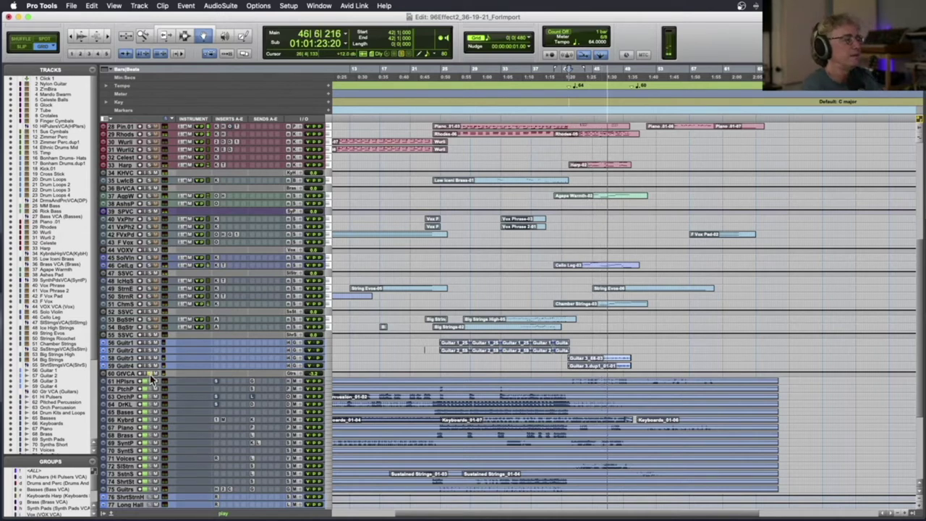
key("space")
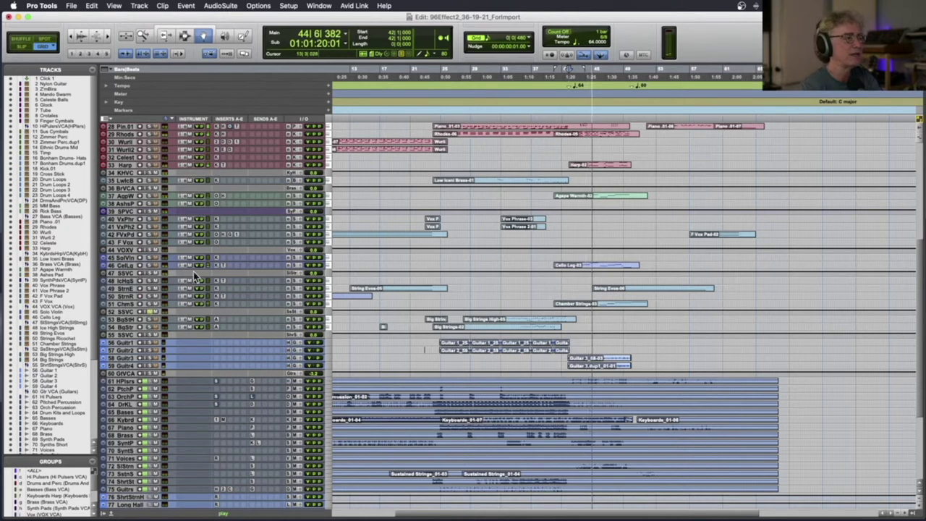
Play from 42|1|000 with the Sus Strings and Solo Strings VCA groups soloed
key("space")
key("space")
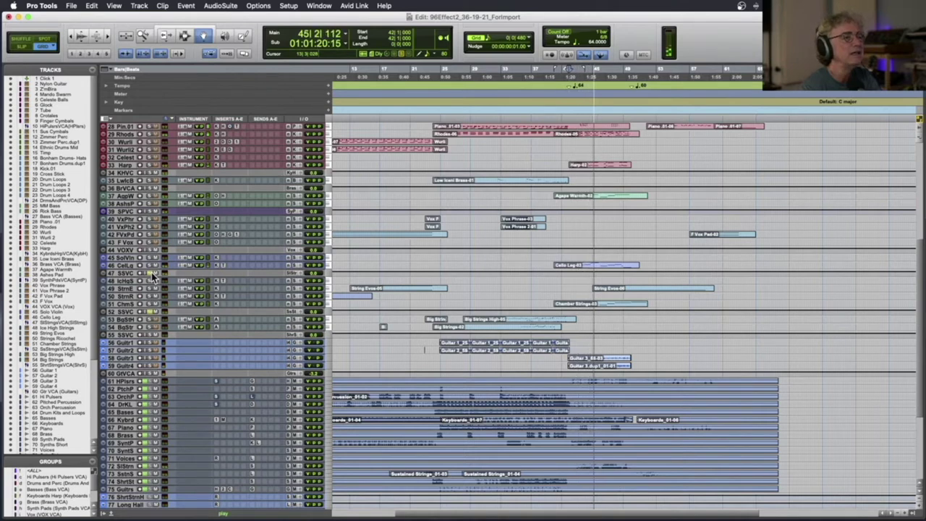
key("space")
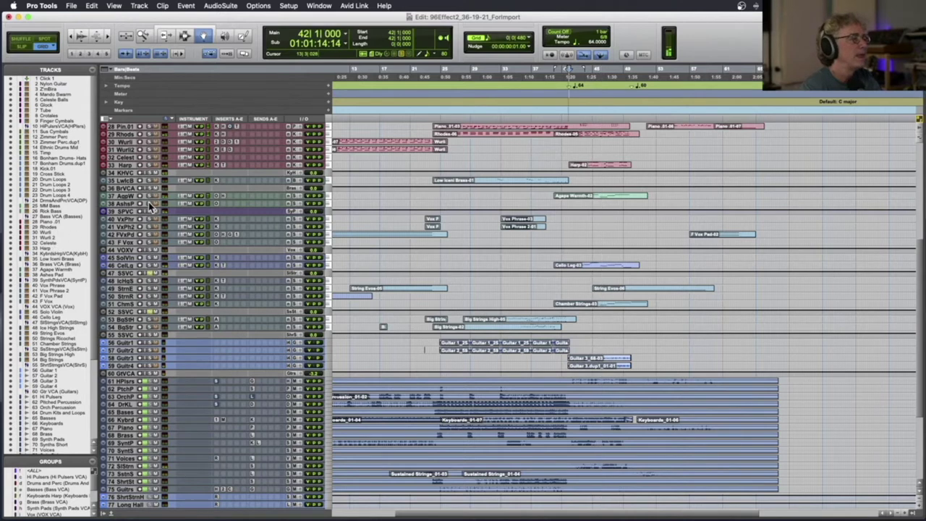
Select the Agape Warmth clip and play from 40|1|000 with the Synth Pads VCA group soloed
left_click(573, 200)
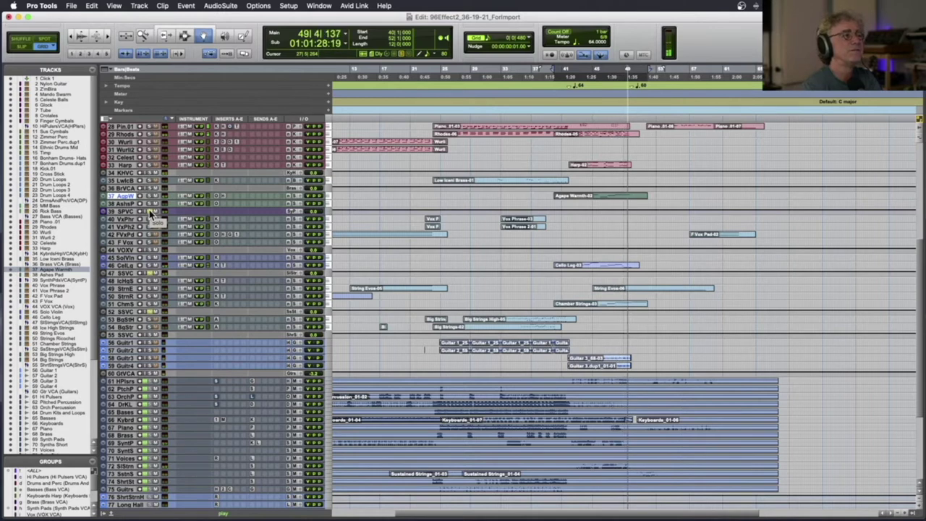
key("space")
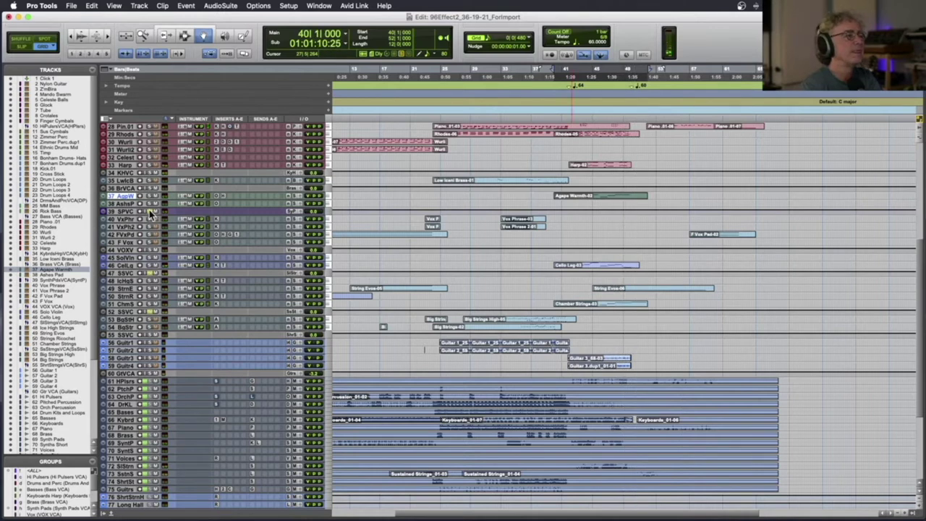
Play the session from 50|5|000 and look over the tracks up to the first one
left_click(637, 110)
key("space")
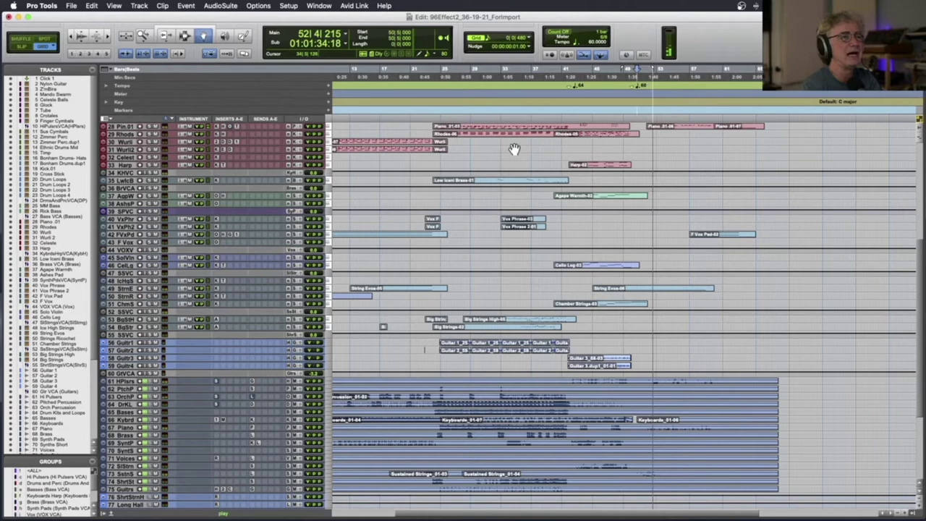
scroll(514, 149, "up", 3)
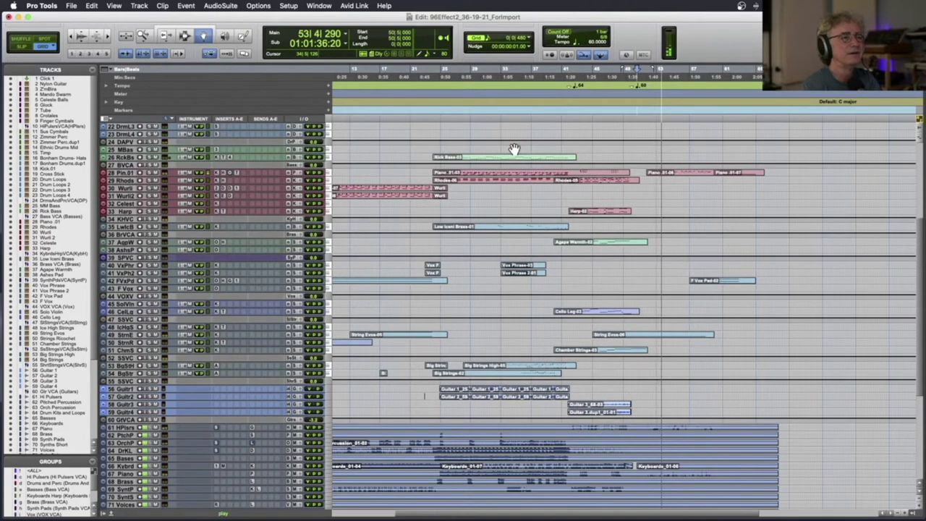
scroll(514, 149, "right", 3)
scroll(514, 149, "up", 10)
key("space")
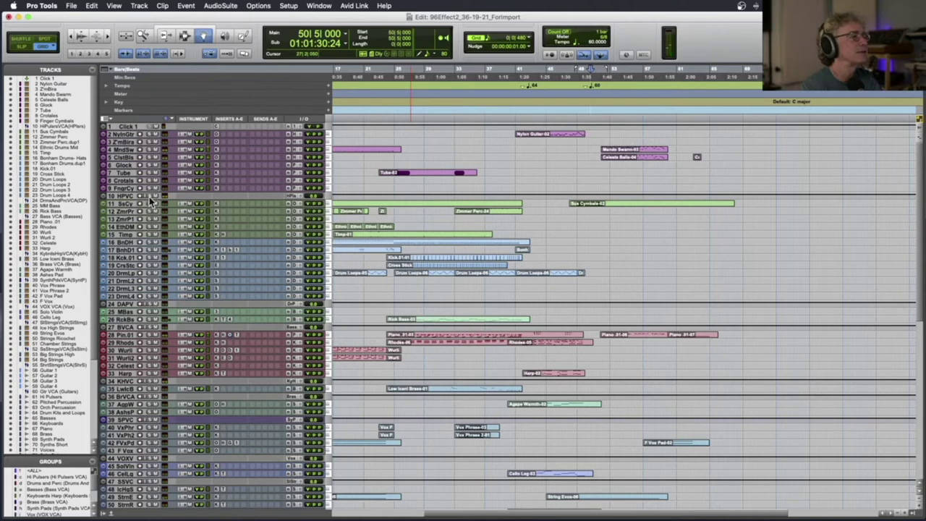
Play from 52|1|000 with the Hi Pulsers VCA and Piano .01 soloed, and play the ending from 58|4|000
key("space")
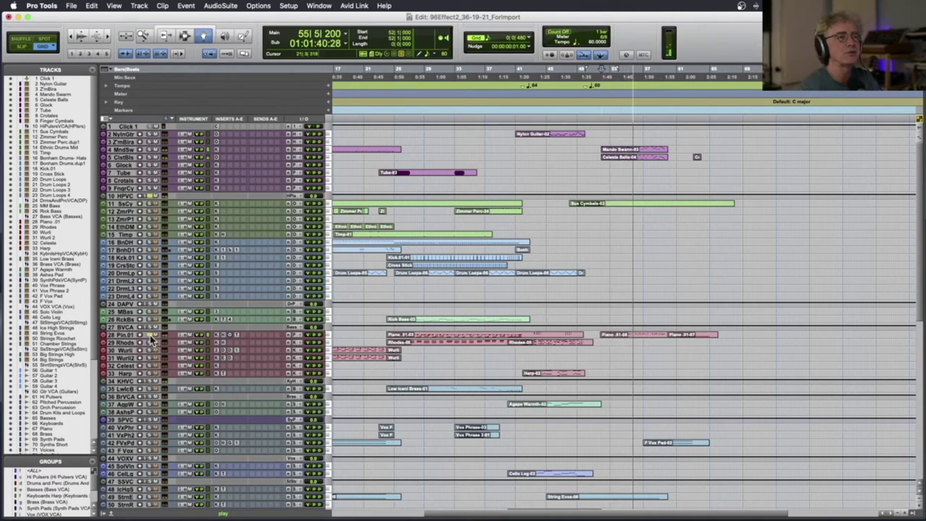
key("space")
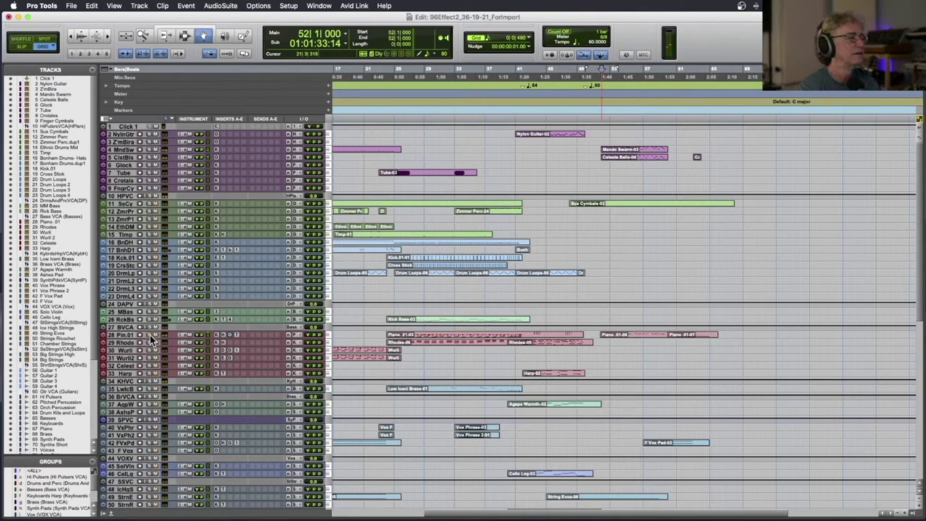
key("space")
scroll(150, 335, "down", 5)
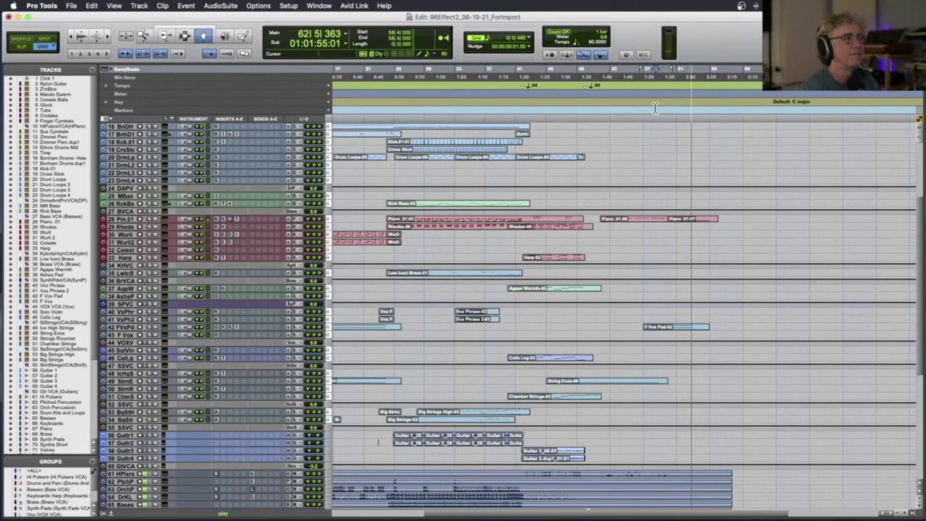
key("space")
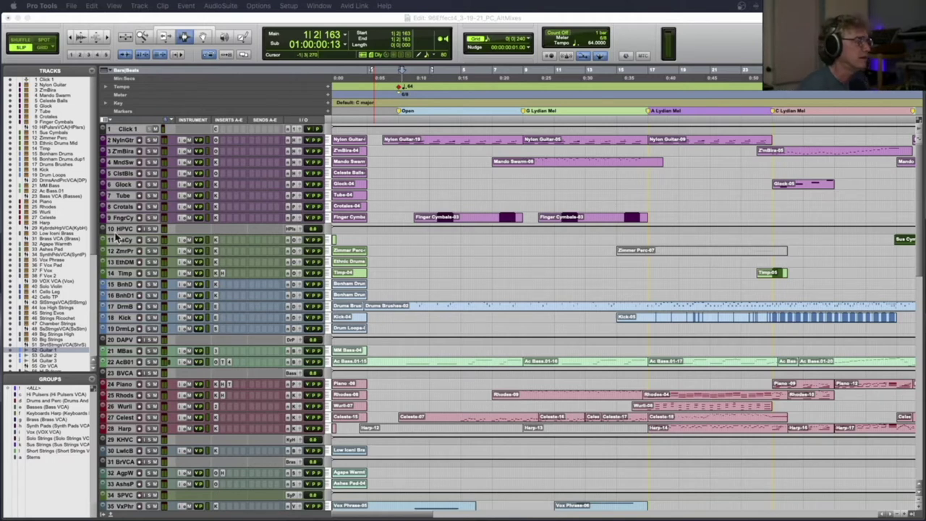
Examine the AltMixes session from its instrument tracks down to the stem tracks, and show its full timeline
scroll(157, 174, "down", 7)
scroll(157, 174, "right", 2)
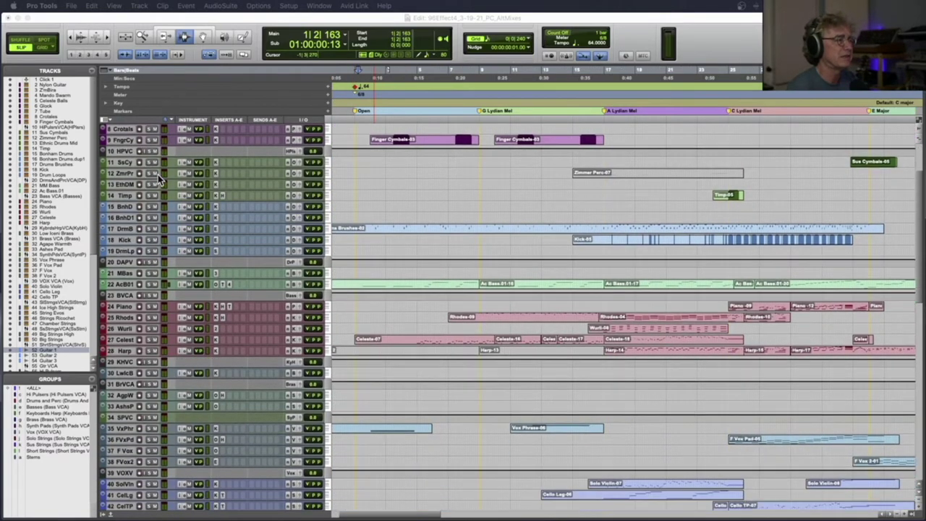
scroll(157, 178, "down", 2)
scroll(159, 178, "down", 20)
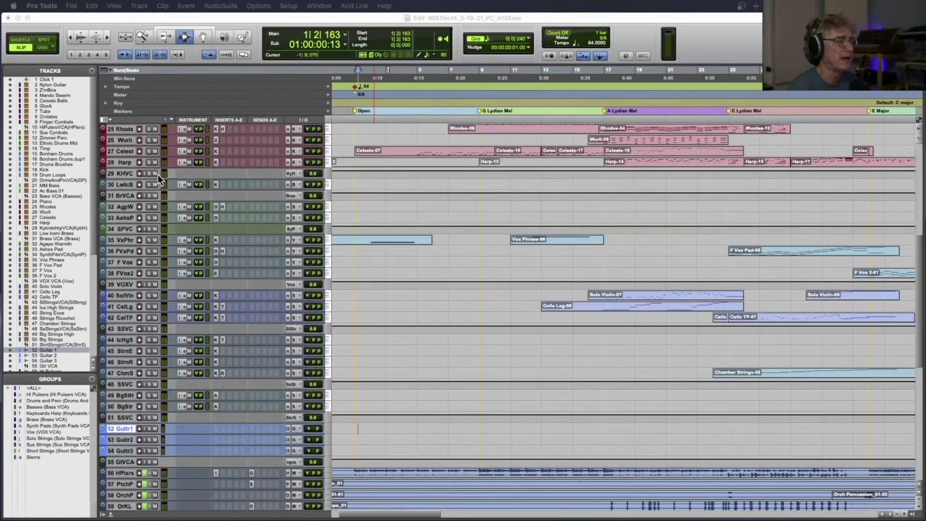
scroll(159, 178, "down", 12)
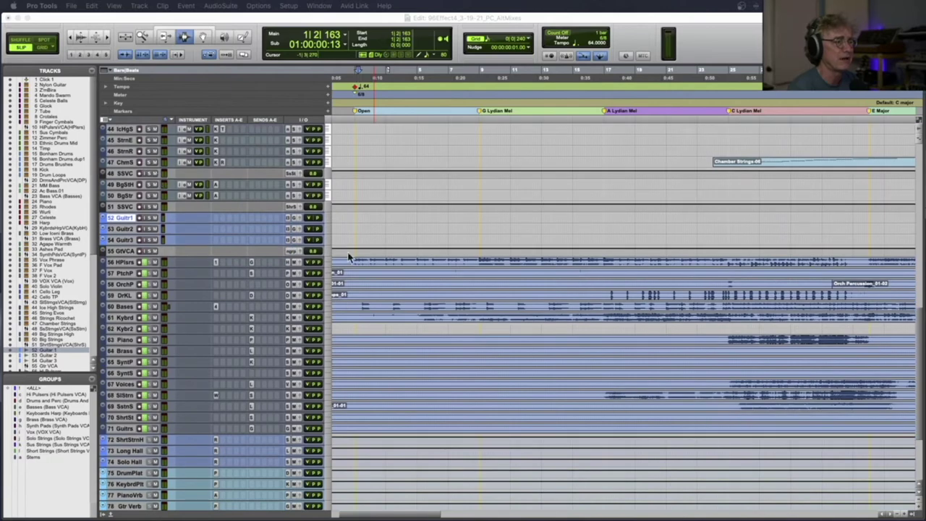
left_click(384, 203)
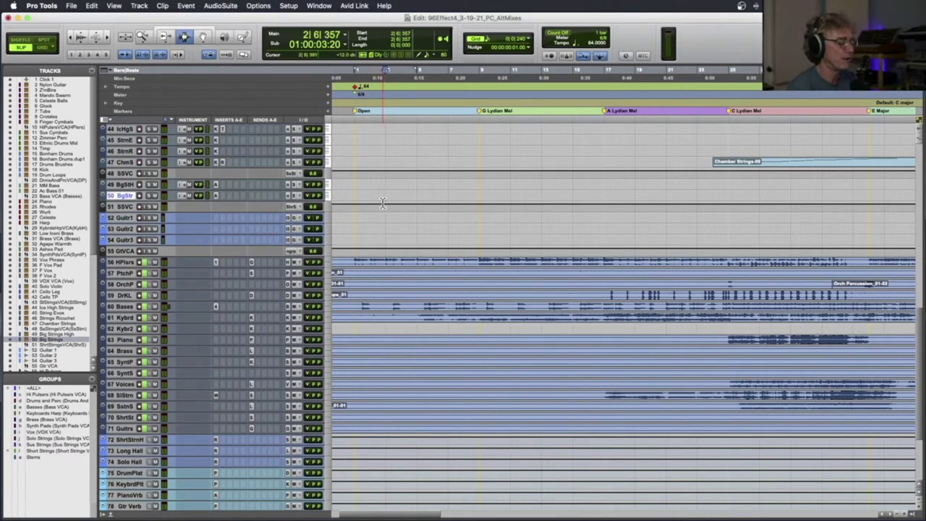
key("super+bracketleft")
key("super+bracketleft")
key("super+bracketleft")
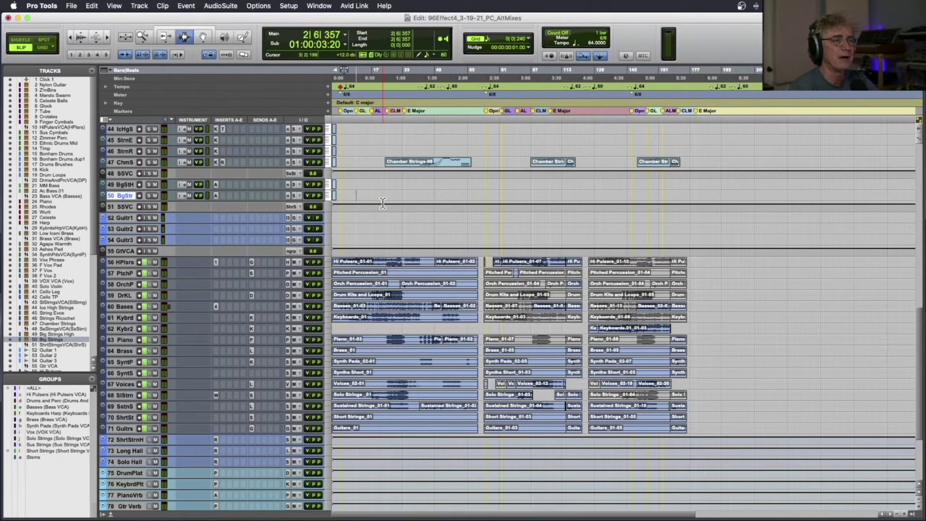
Place the edit cursor at 73|6|466 and examine the stem and instrument clips of the following alternate versions
left_click(486, 103)
key("super+bracketright")
key("super+bracketright")
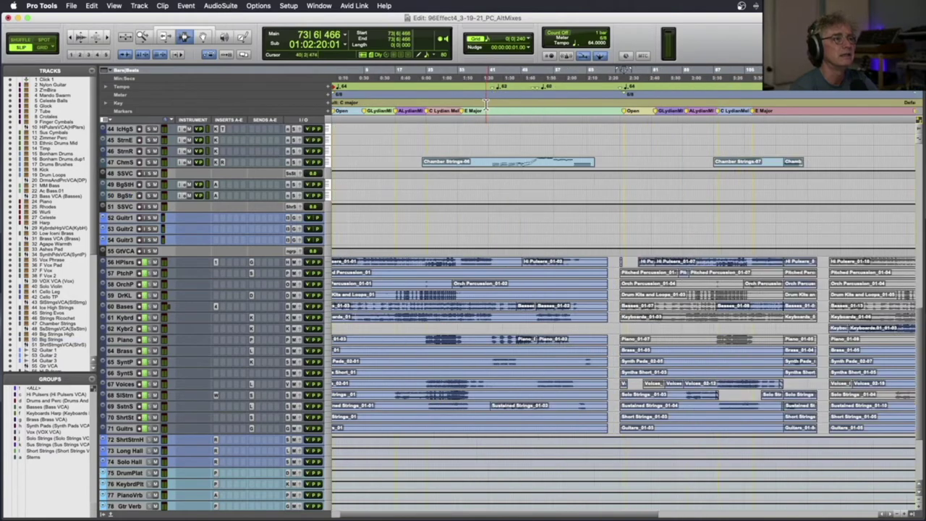
scroll(631, 150, "right", 5)
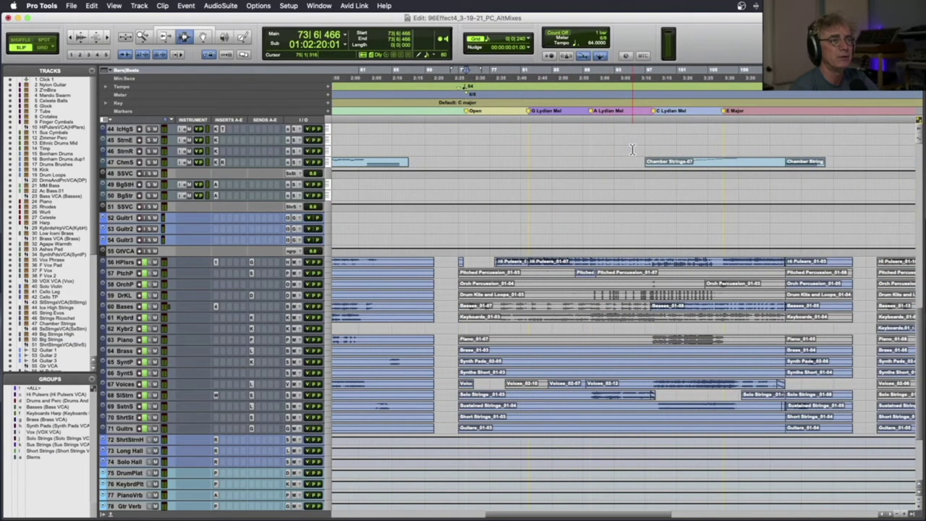
scroll(508, 279, "right", 12)
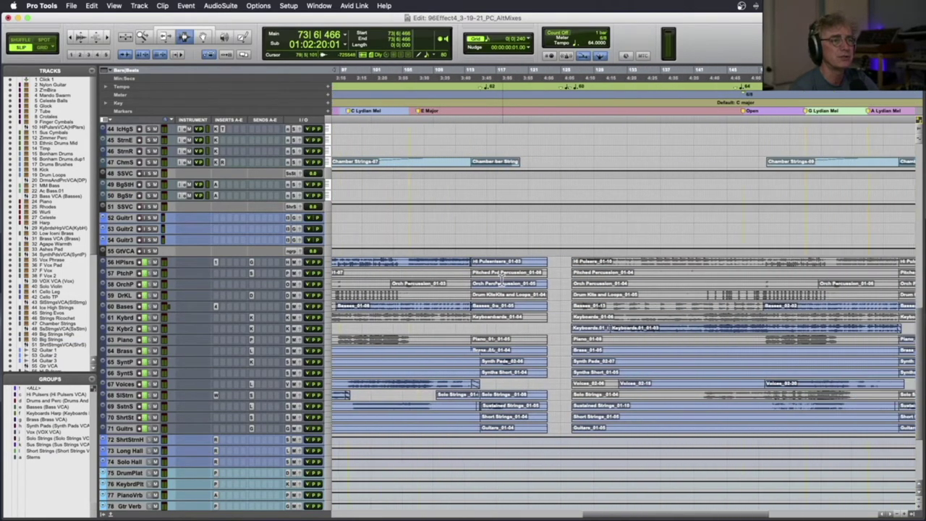
scroll(500, 280, "left", 5)
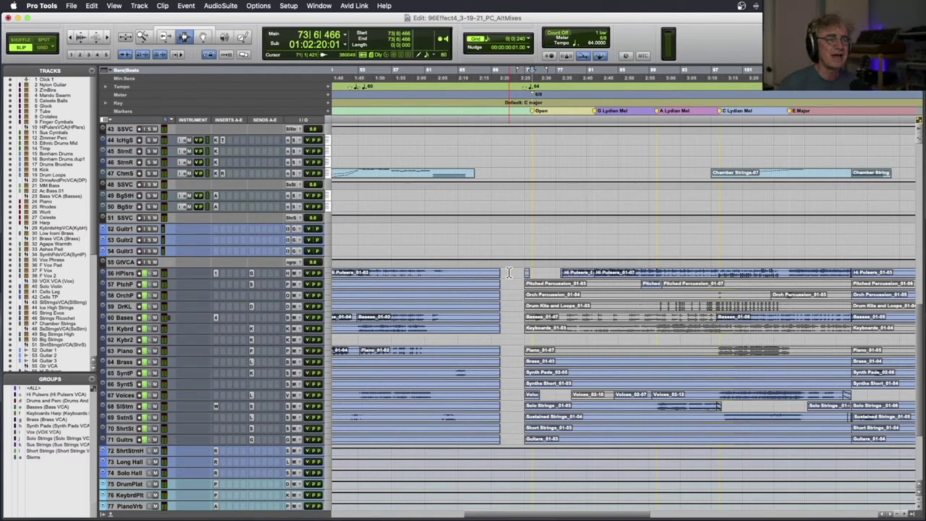
scroll(509, 272, "up", 15)
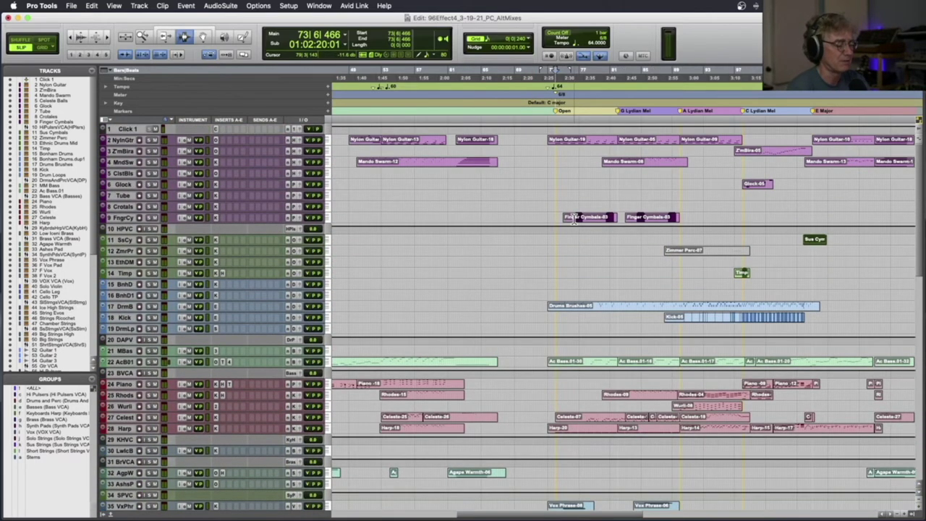
Show the full timeline, place the edit cursor at 131|2|063, and compare the stem clips of all three versions
key("r")
key("r")
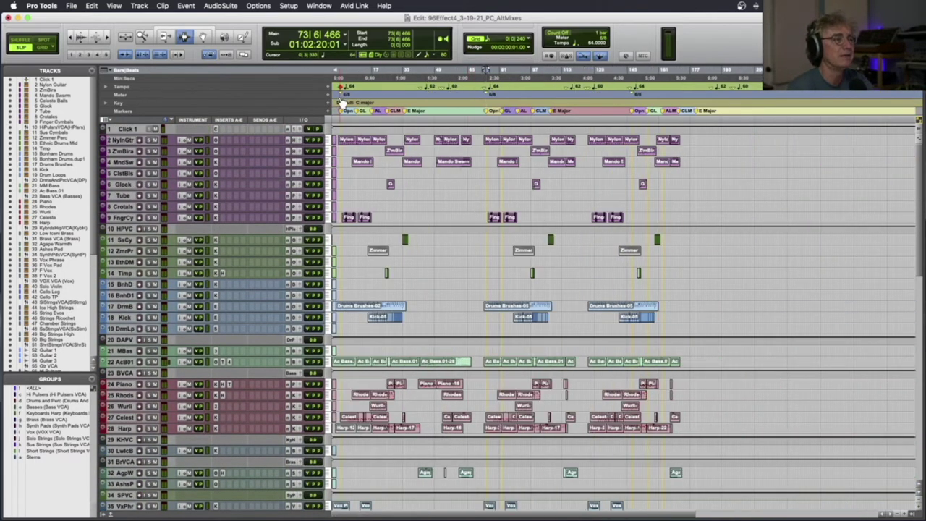
left_click_drag(337, 121, 498, 125)
left_click(494, 128)
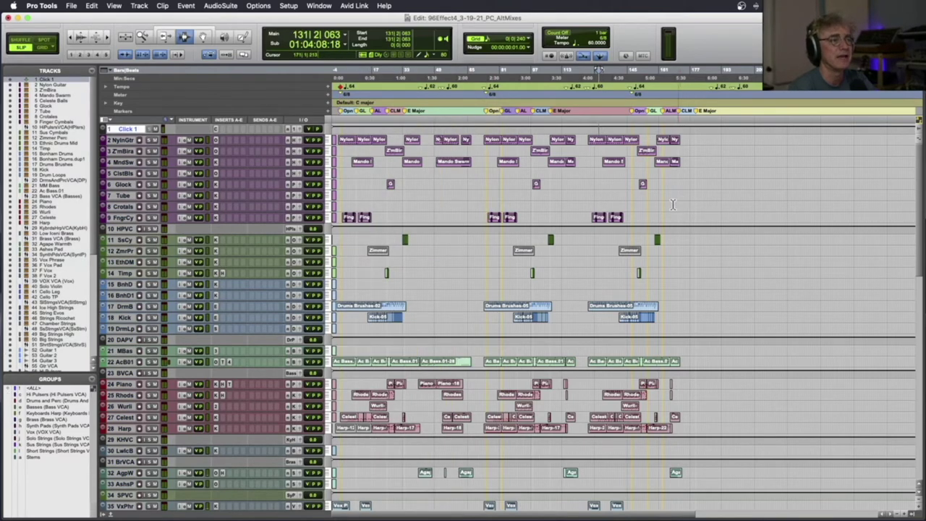
scroll(635, 214, "down", 15)
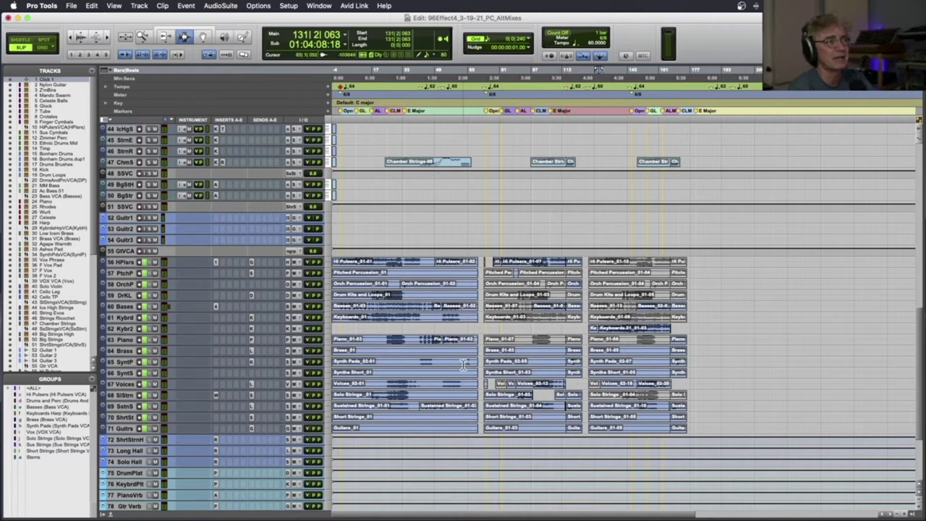
Play the first version from 0|2|457 and examine its instrument tracks during playback
key("super+bracketright")
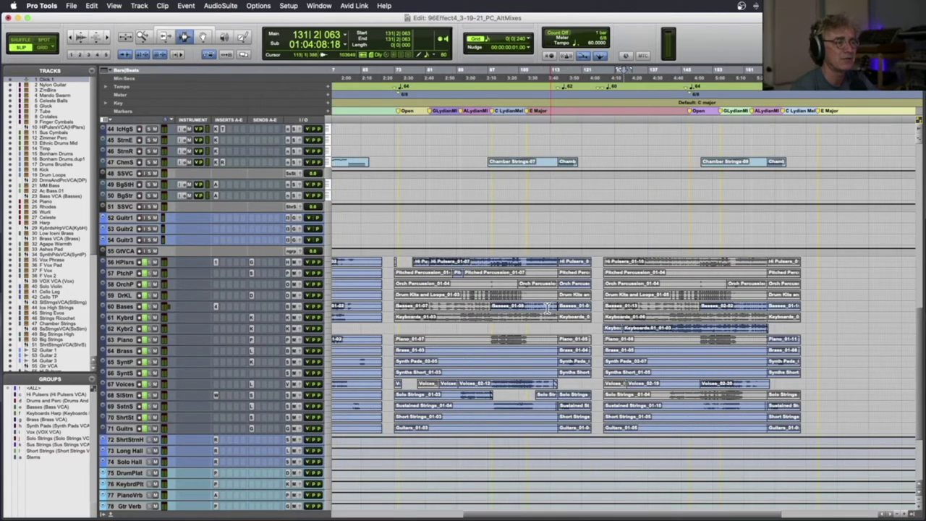
key("super+bracketright")
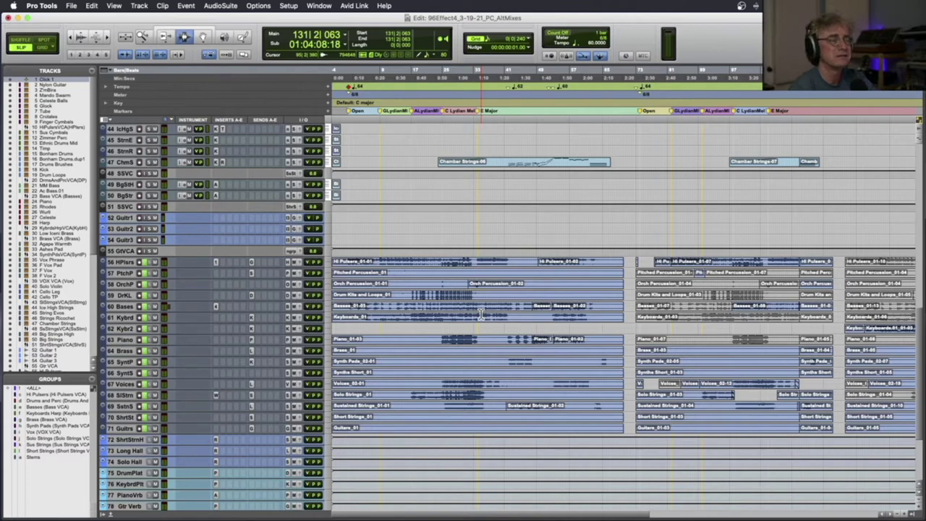
scroll(481, 312, "up", 15)
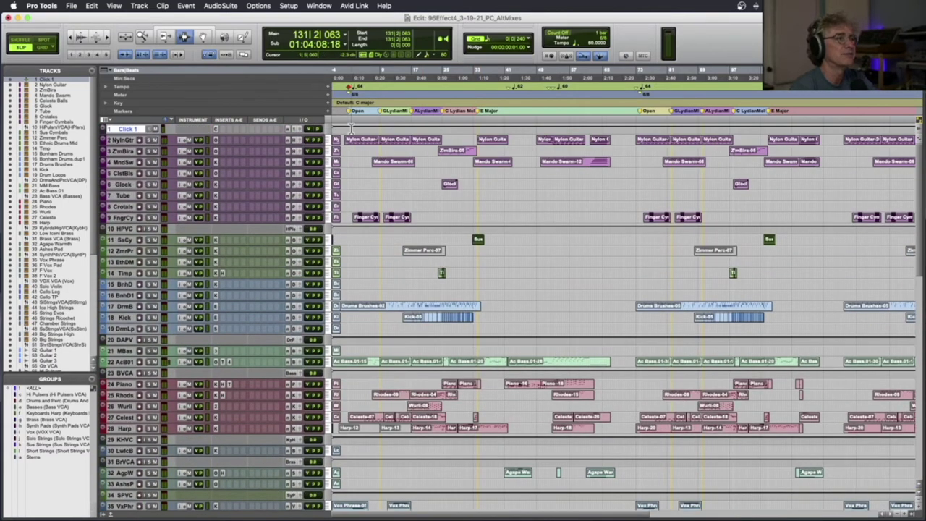
key("space")
scroll(353, 138, "down", 15)
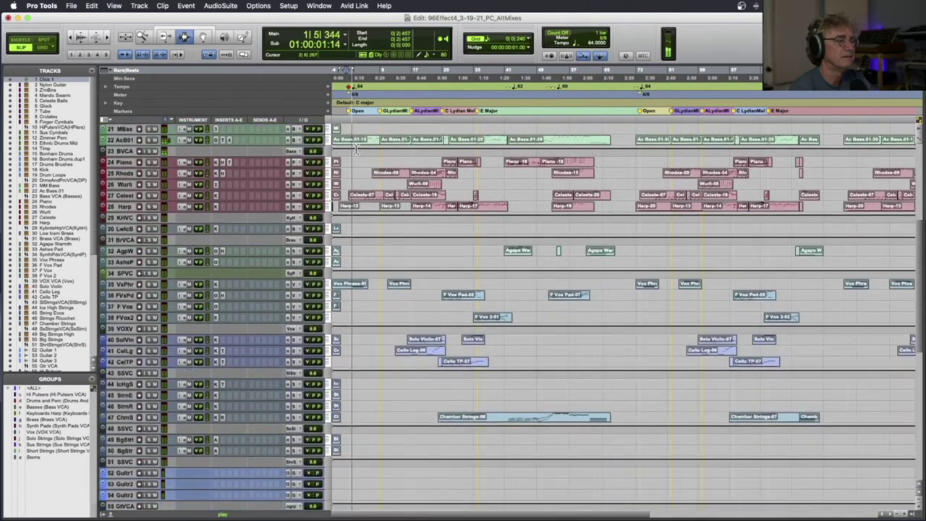
scroll(356, 148, "up", 15)
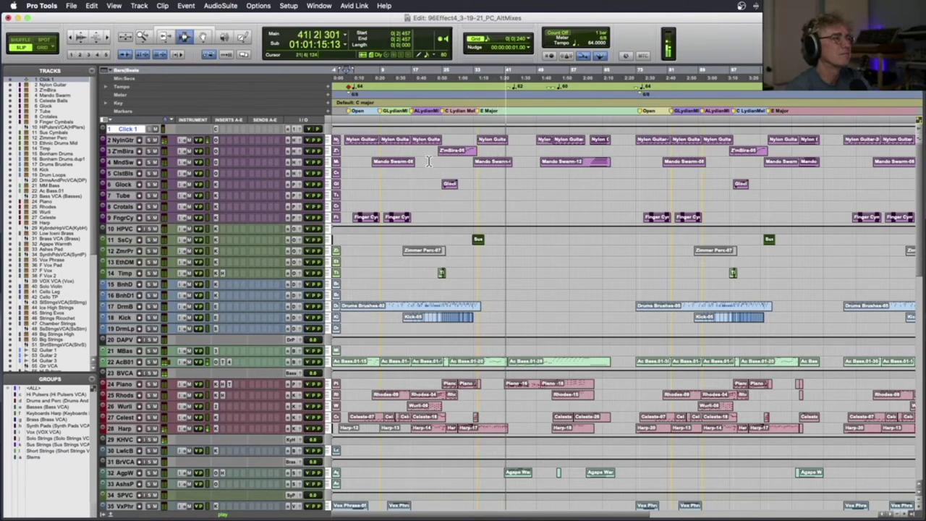
scroll(429, 161, "down", 1)
scroll(431, 160, "up", 1)
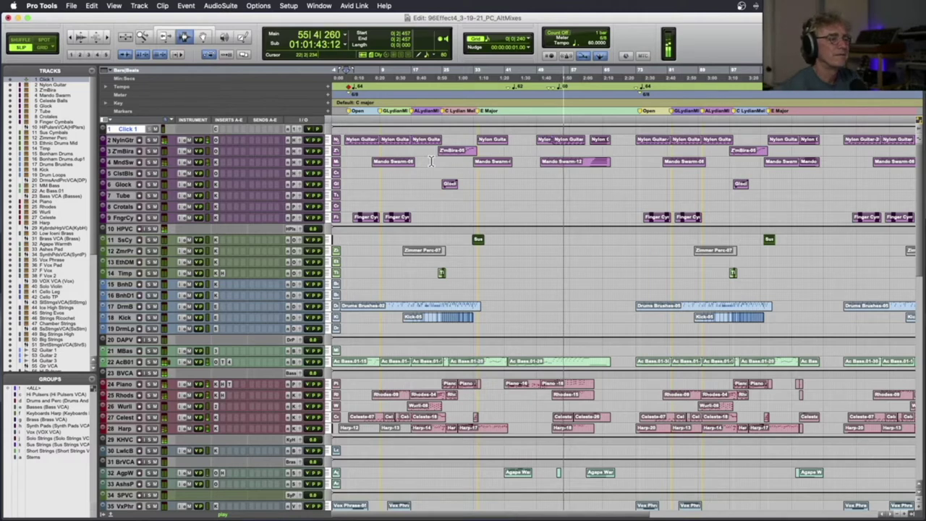
key("space")
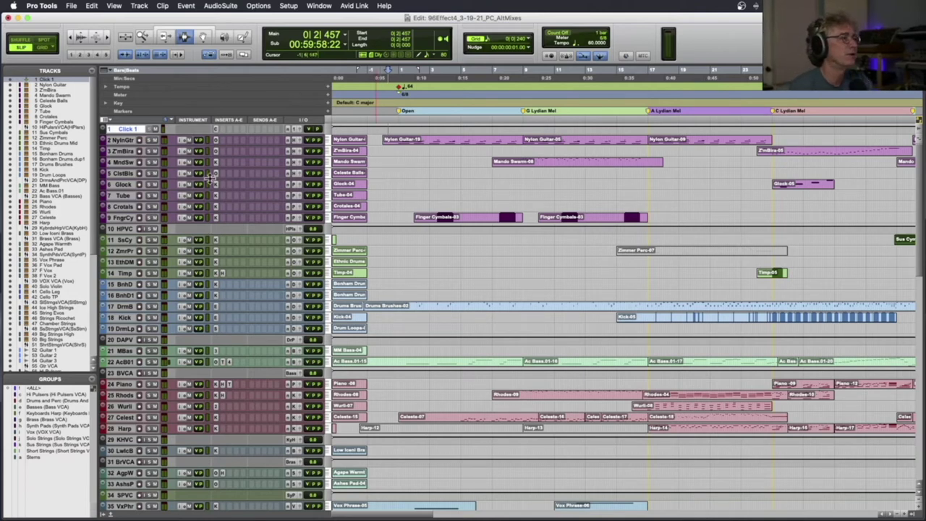
Place the edit cursor at 1|1|197 on the Nylon Guitar track and play with the Hi Pulsers VCA soloed
left_click(399, 139)
key("space")
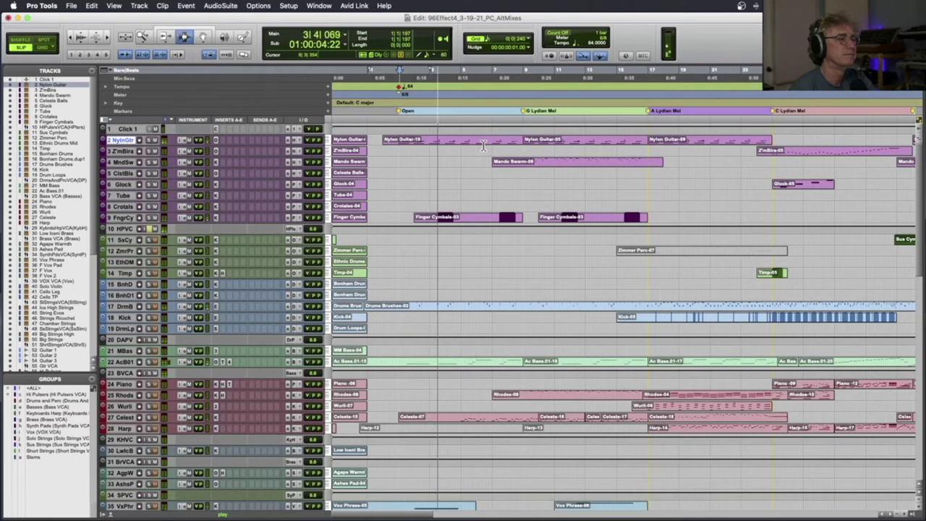
key("space")
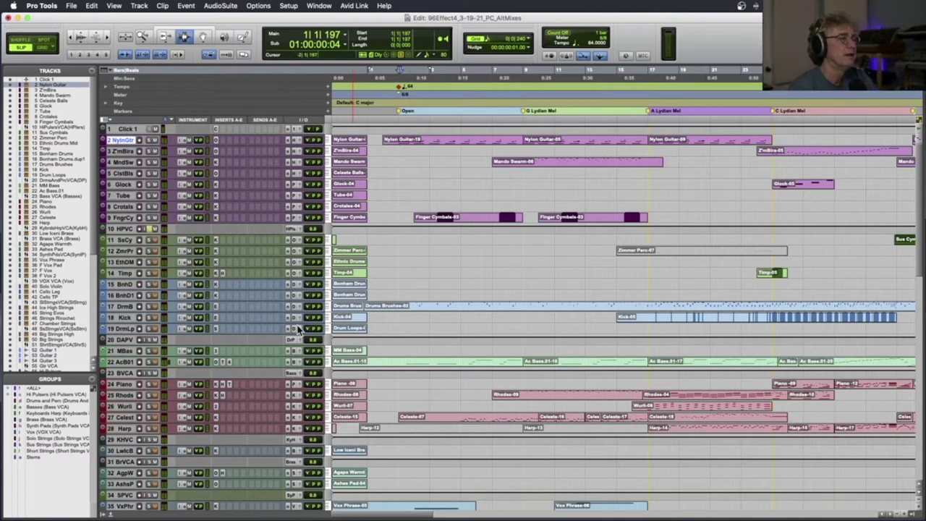
Solo Drums Brushes and Ac Bass.01 alongside the Hi Pulsers VCA, and play from 1|1|197
left_click(148, 306)
key("space")
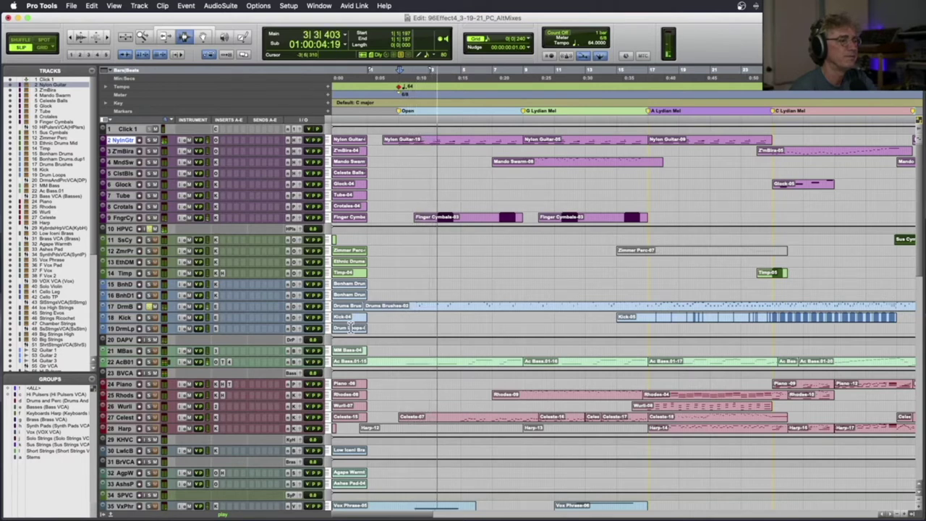
key("space")
key("space")
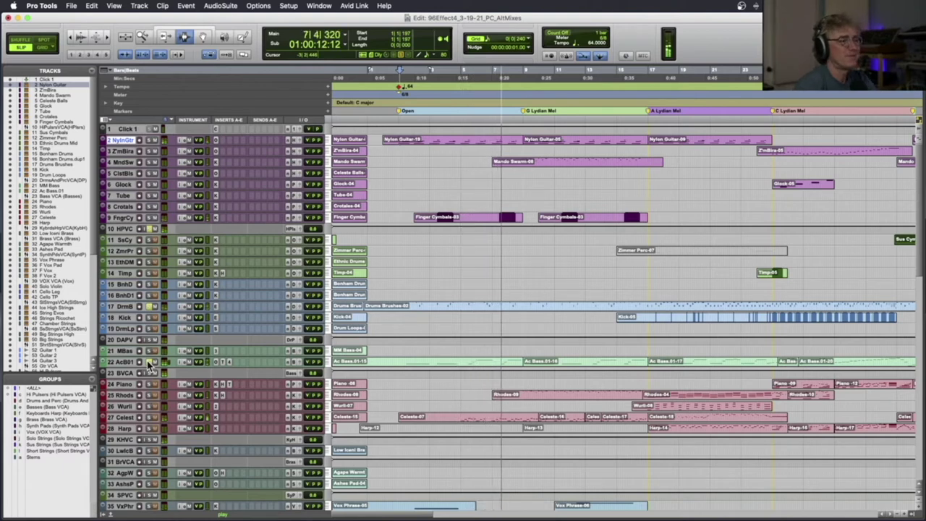
key("space")
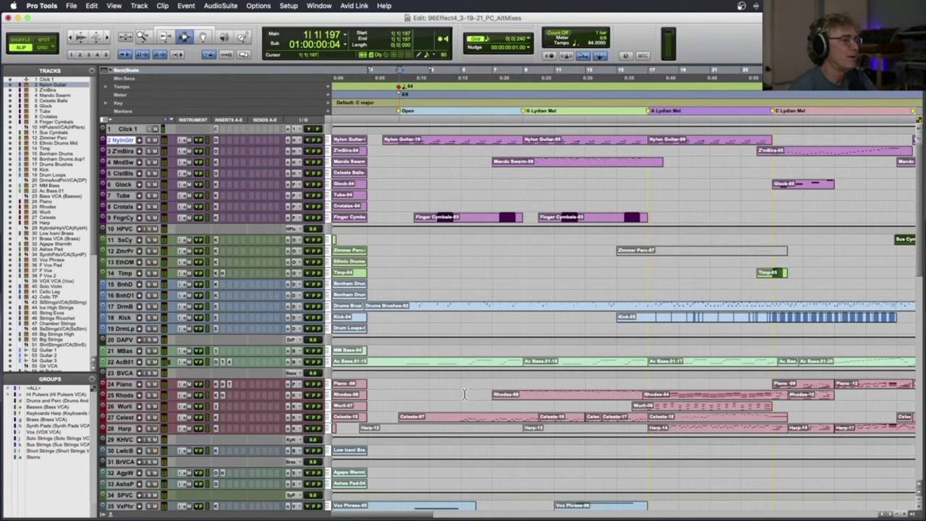
Open the Celeste part as notation in the MIDI Editor and play it from 5|1|000
left_click(458, 421)
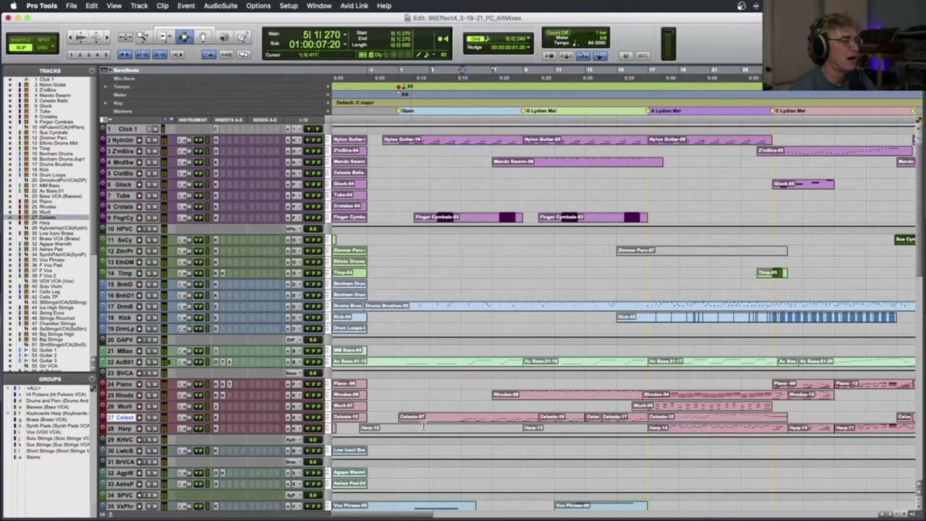
key("shift+Return")
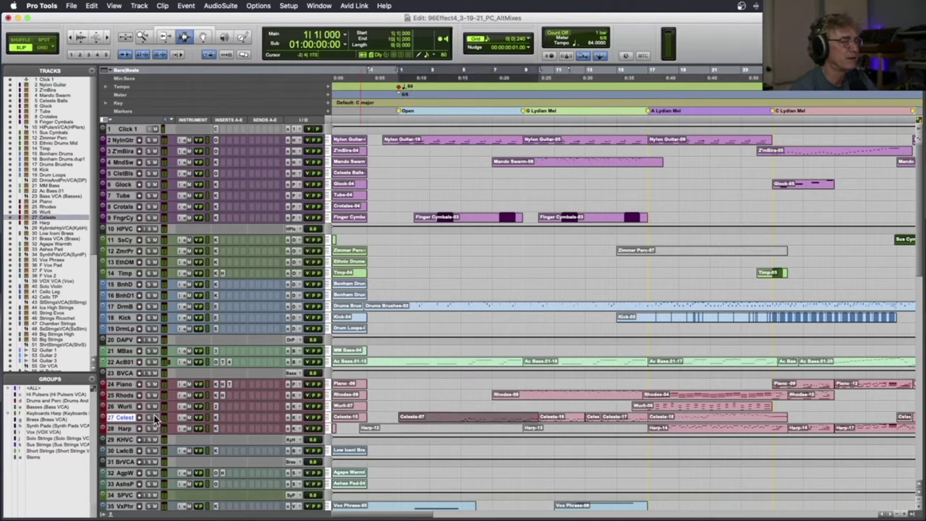
key("ctrl+equal")
key("space")
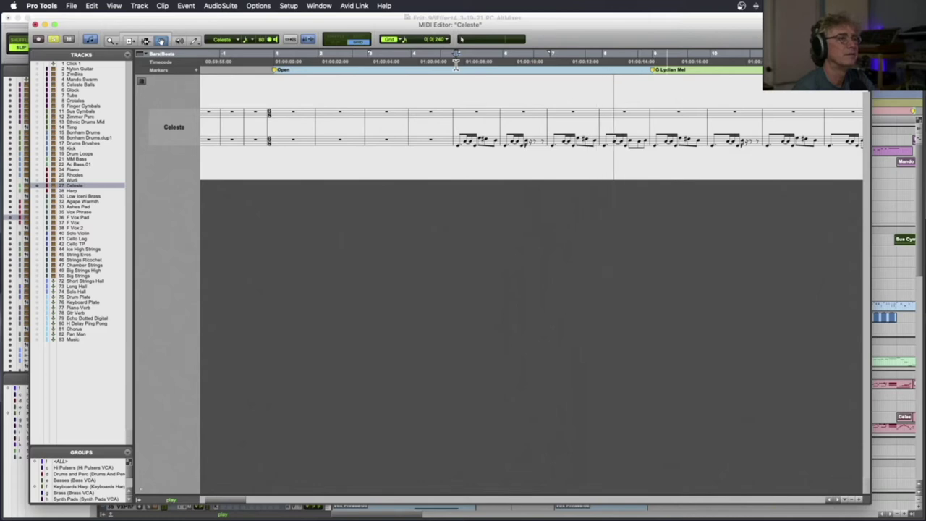
key("space")
Show the notation in the Edit window's docked MIDI editor, add the Nylon Guitar staff, and play from 4|6|000
left_click(93, 42)
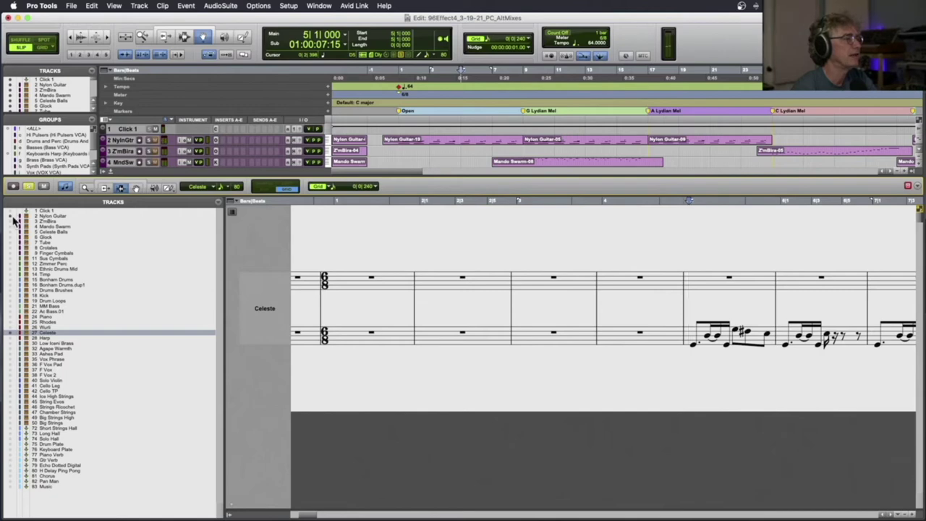
left_click(51, 216)
key("space")
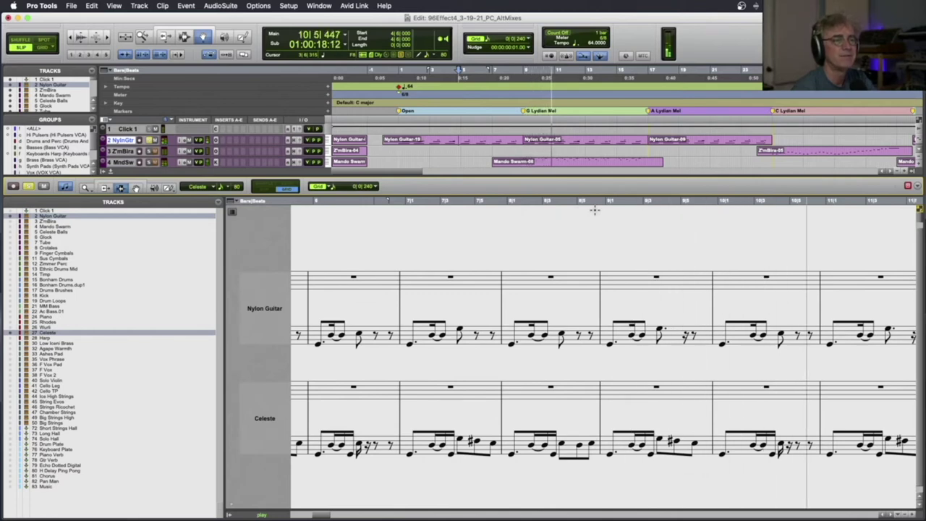
key("space")
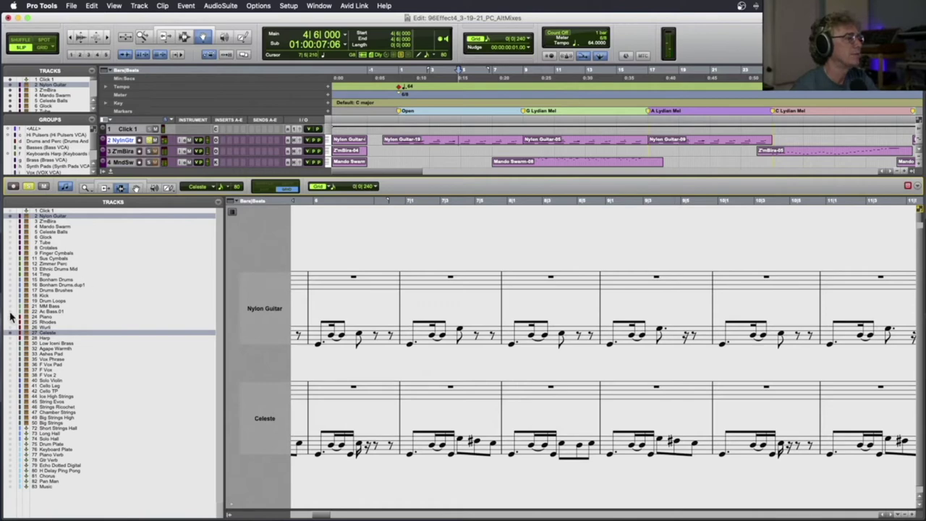
Add the Ac Bass.01 staff to the notation and play from 0|6|000
left_click(90, 312, "super")
key("Return")
key("space")
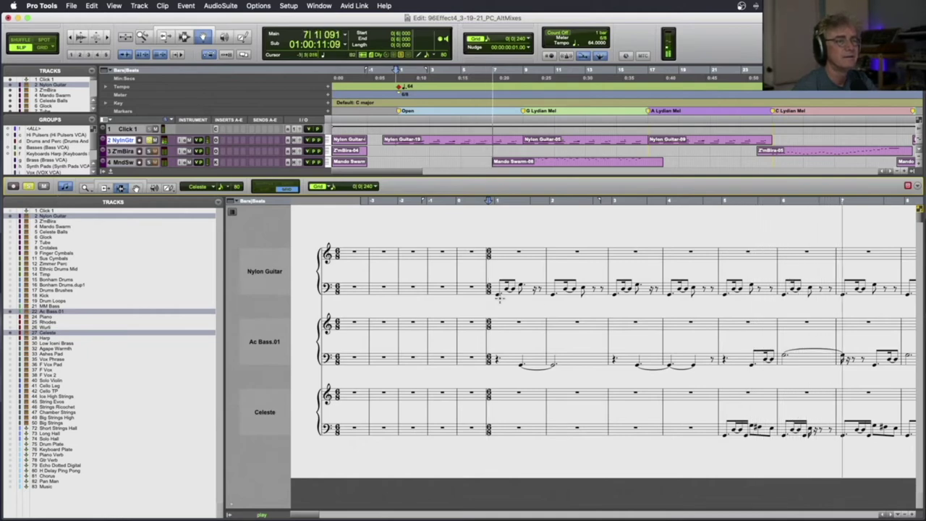
key("space")
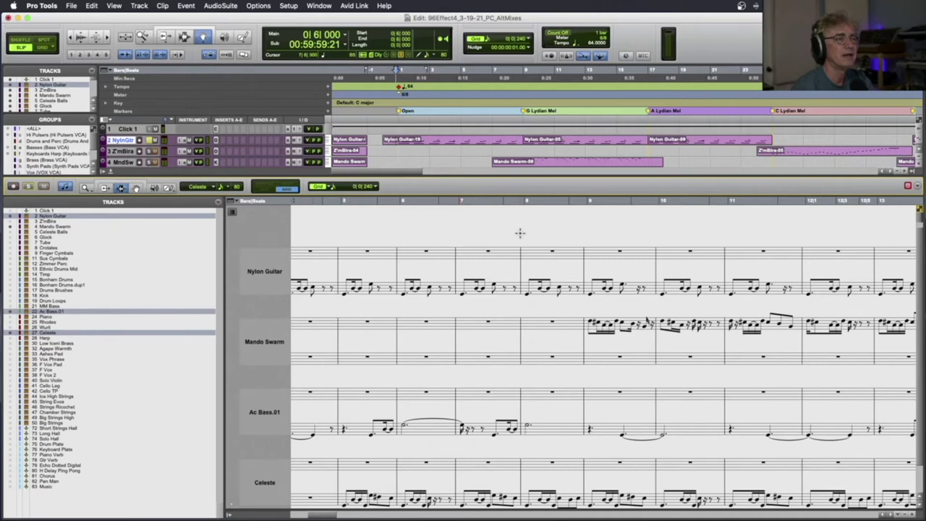
Place the edit cursor at 8|6|240 and play the passage with Mando Swarm soloed
scroll(519, 232, "right", 5)
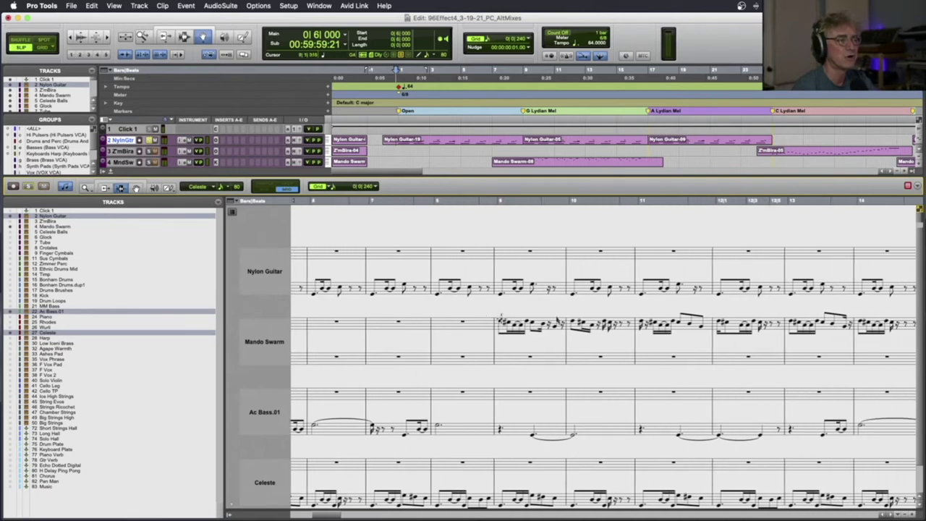
left_click(558, 323)
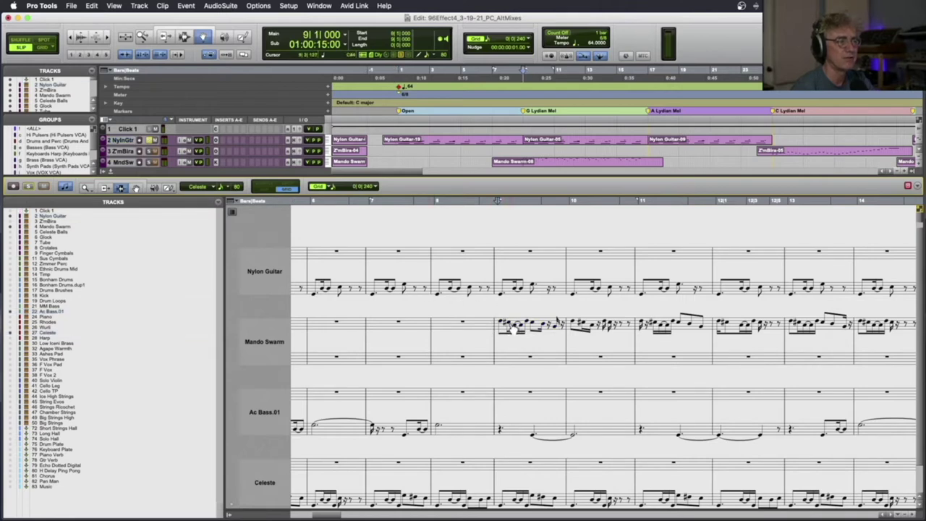
left_click(491, 206)
key("space")
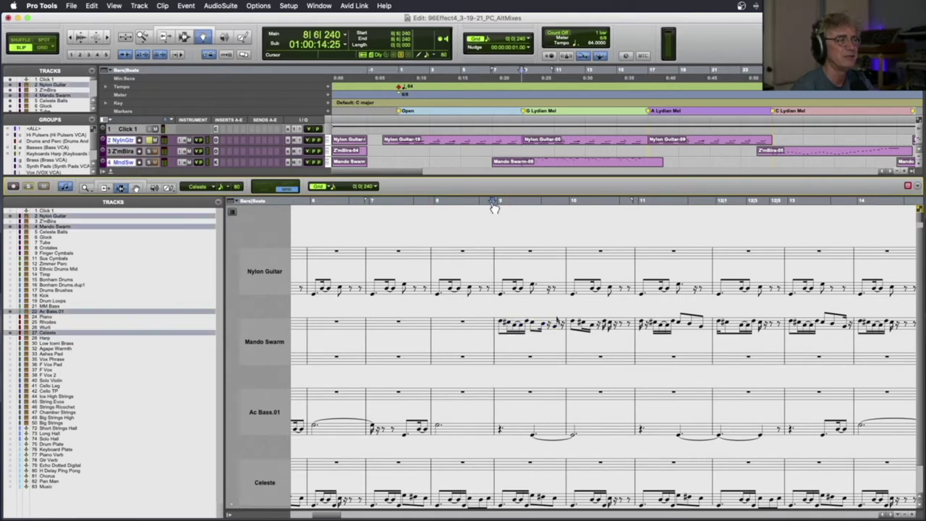
left_click(29, 189)
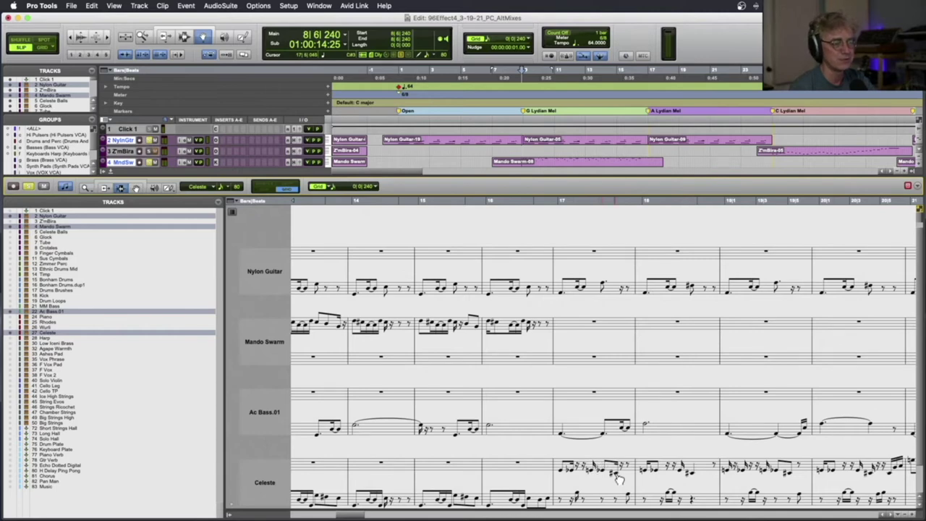
Examine the Celeste notation from bar 17, clear the solos, and switch the MIDI editor to piano-roll view
scroll(619, 477, "right", 3)
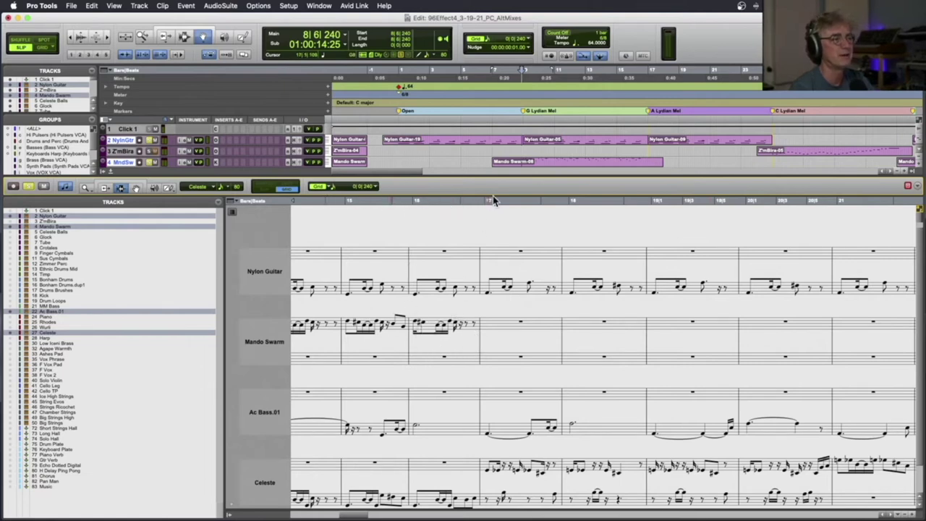
left_click(150, 143)
left_click(65, 188)
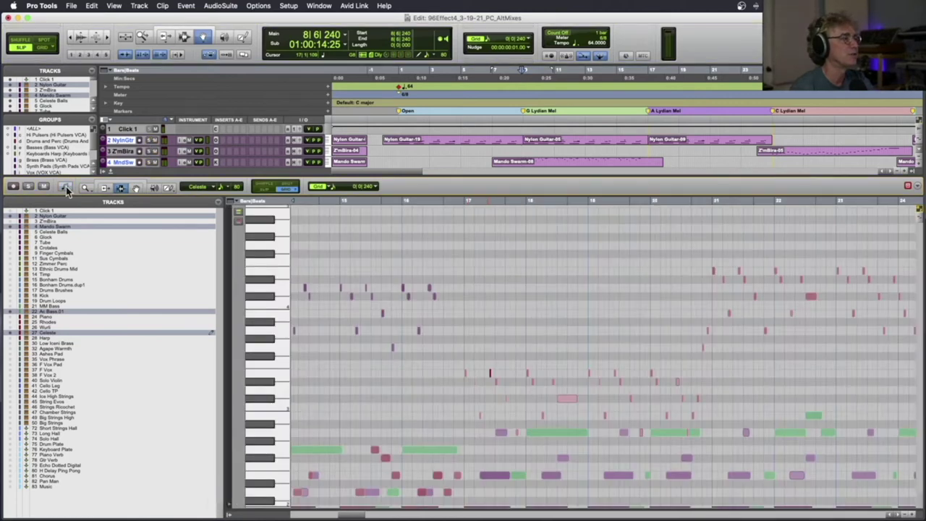
Show only the Mando Swarm and Rhodes notes in the MIDI editor and play from 9|1|075
left_click(56, 291)
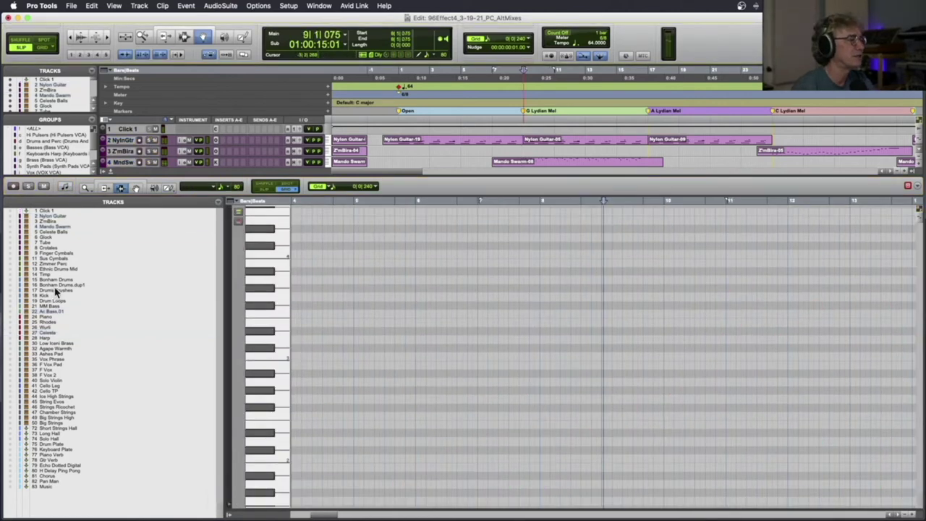
left_click(11, 227)
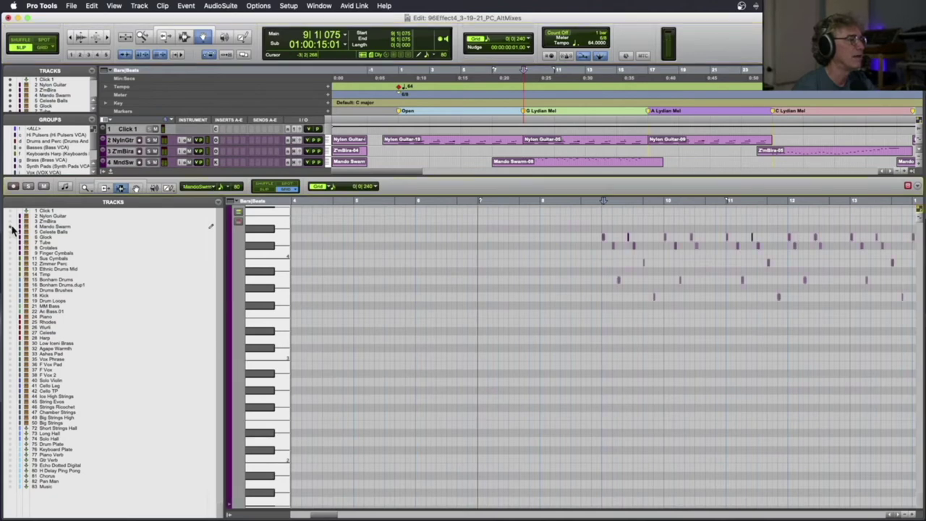
left_click(13, 323)
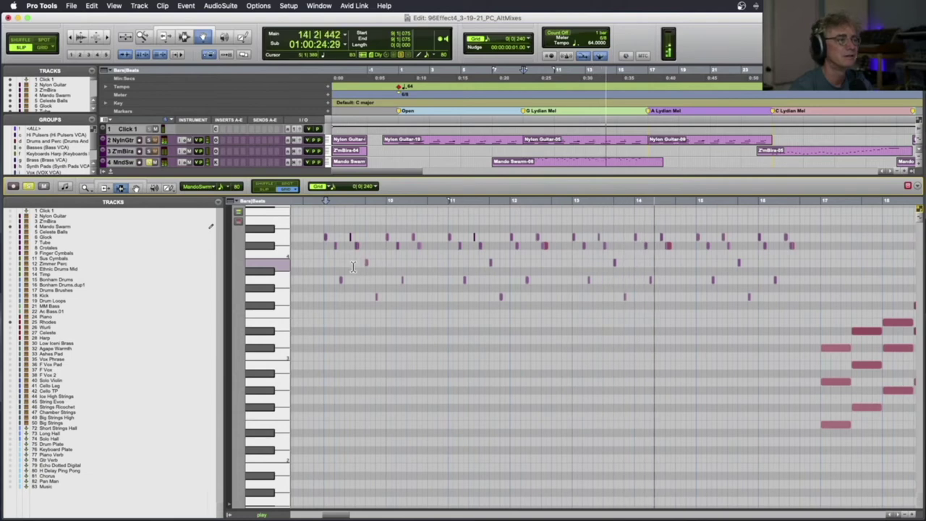
key("space")
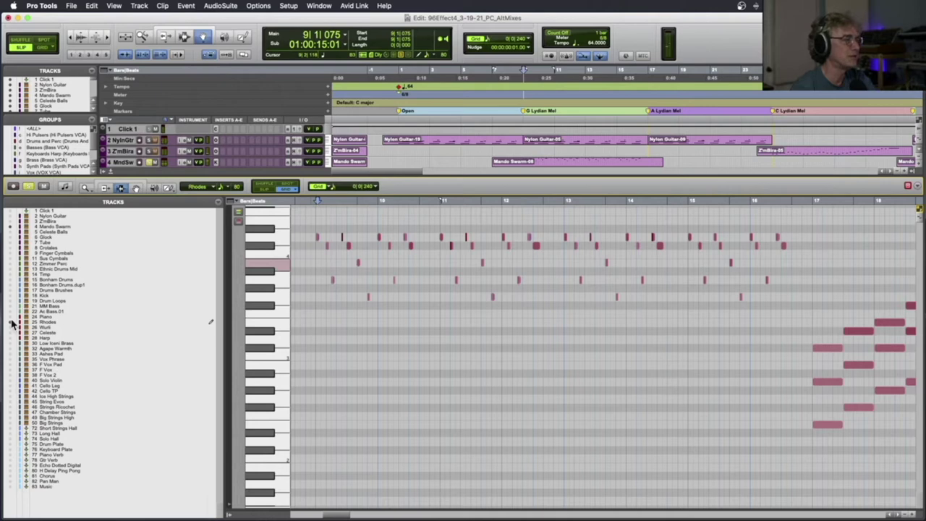
Hide the Rhodes and Mando Swarm notes in the MIDI editor and play from 9|1|075
left_click(12, 325)
left_click(12, 229)
key("space")
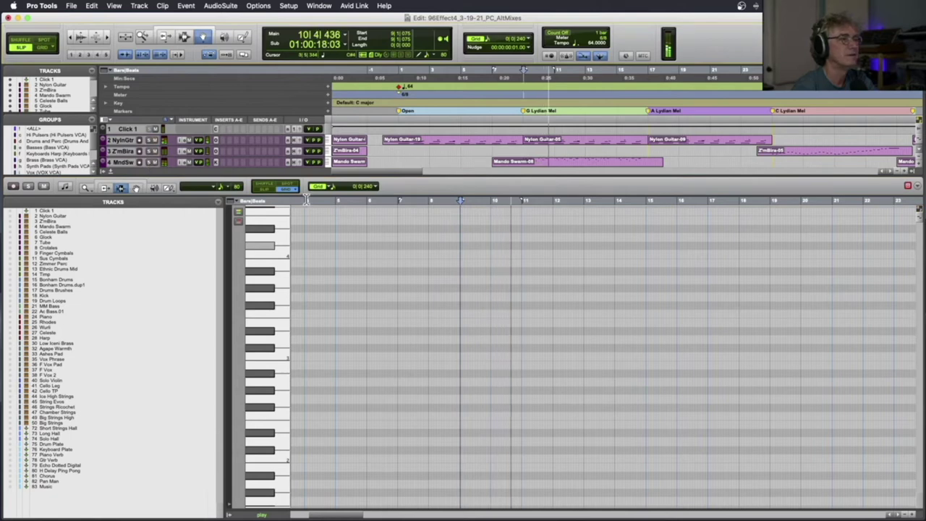
Enlarge the track area above the MIDI editor and play the Vox Phrase-06 passage from 12|2|141
left_click_drag(296, 195, 291, 240)
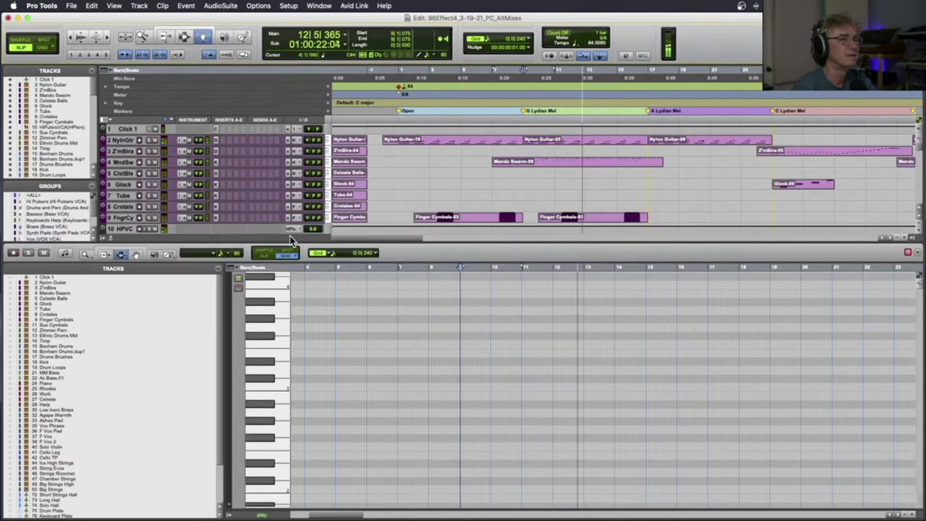
scroll(455, 210, "down", 10)
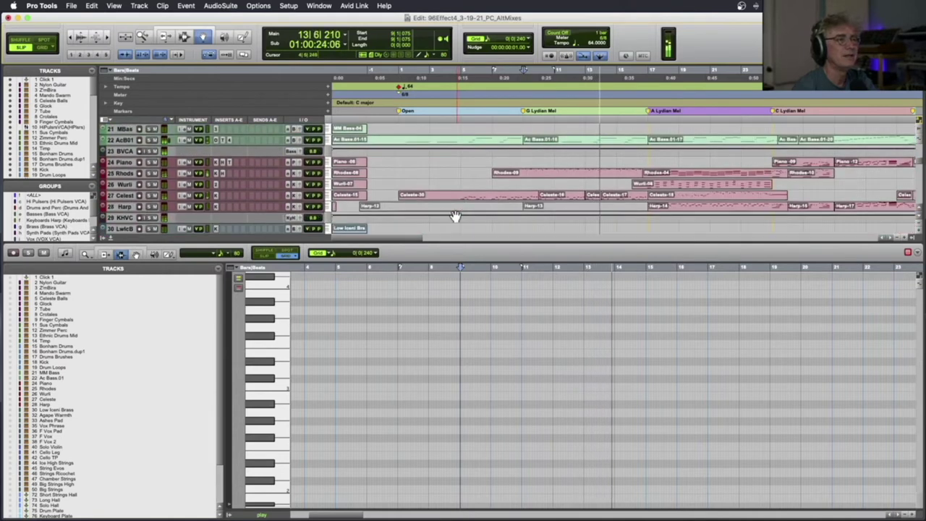
scroll(504, 206, "down", 8)
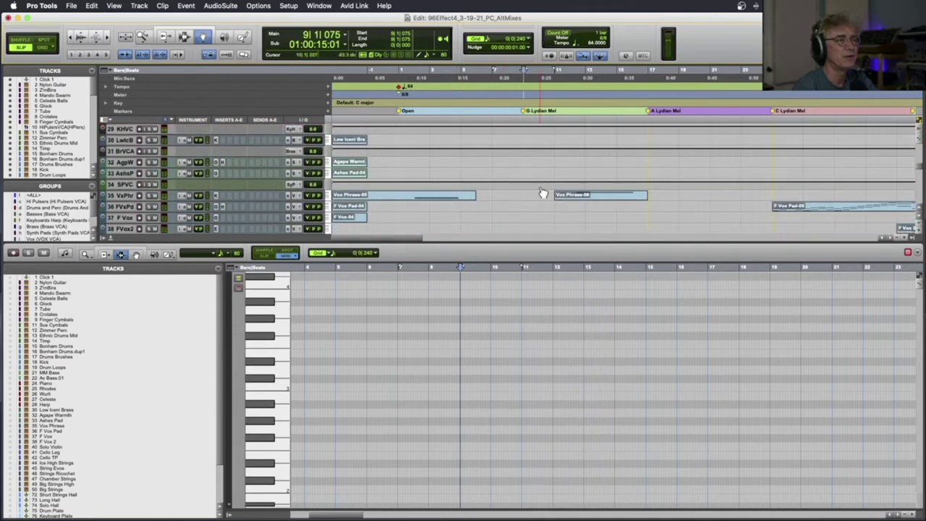
left_click(589, 197)
left_click(573, 111)
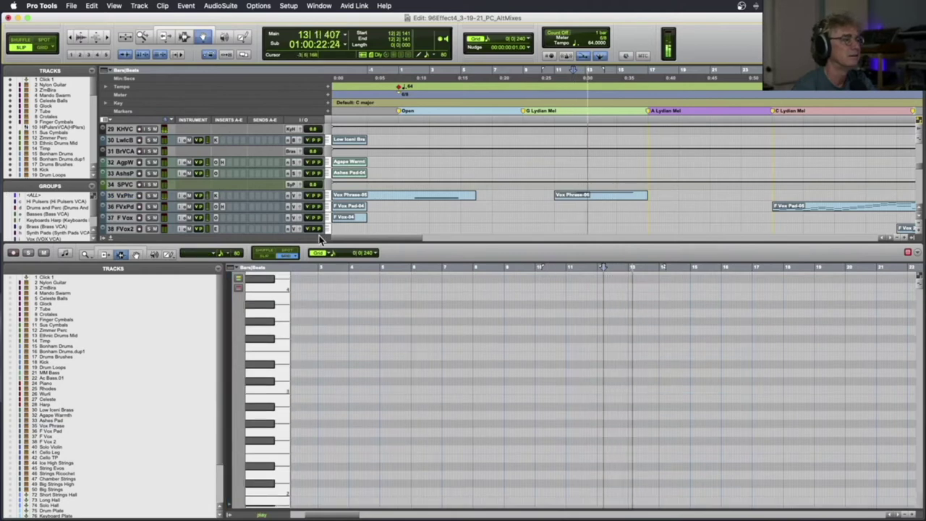
Stop playback and show the Solo Violin and Cello Leg notes in the MIDI editor
scroll(500, 238, "down", 3)
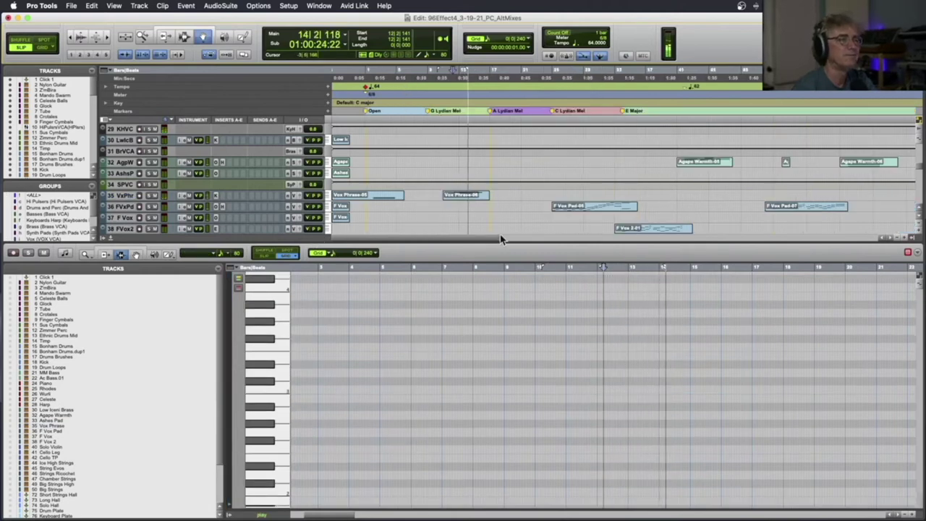
scroll(502, 238, "down", 1)
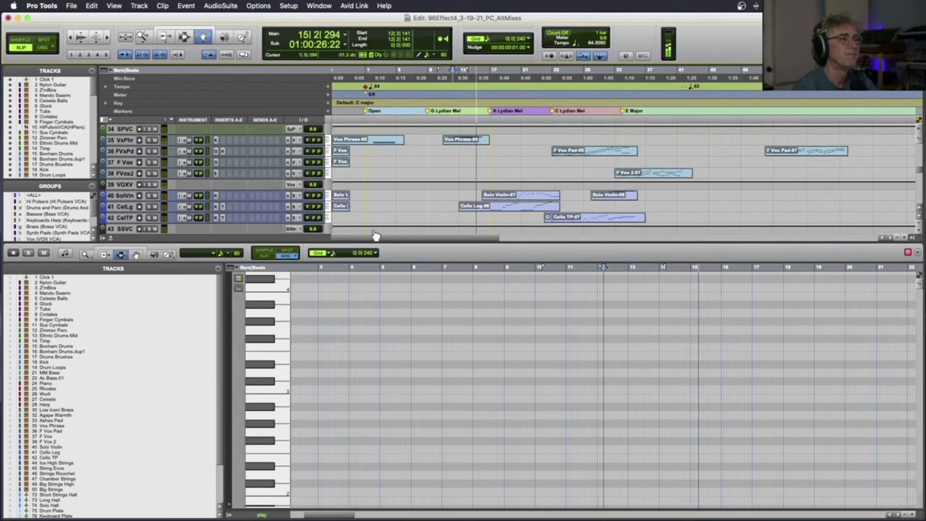
scroll(305, 221, "down", 1)
key("space")
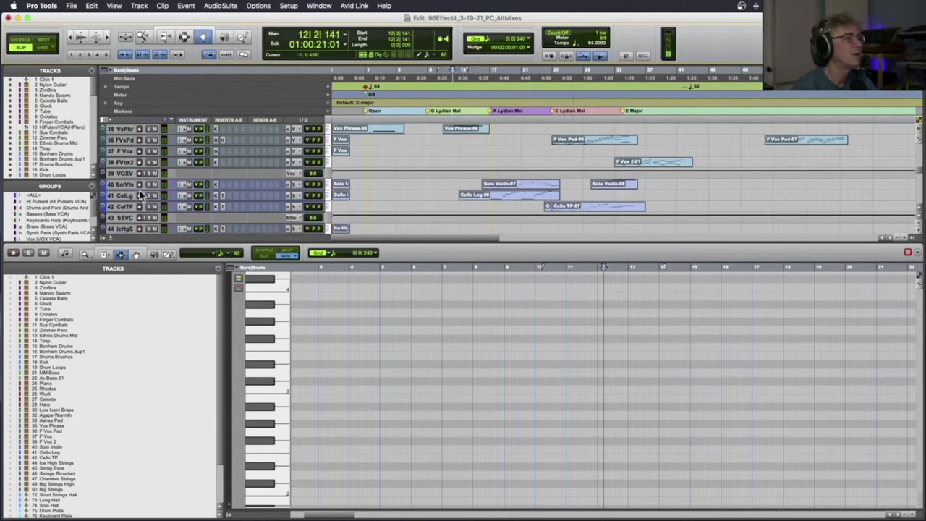
left_click(123, 186)
left_click(124, 197, "shift")
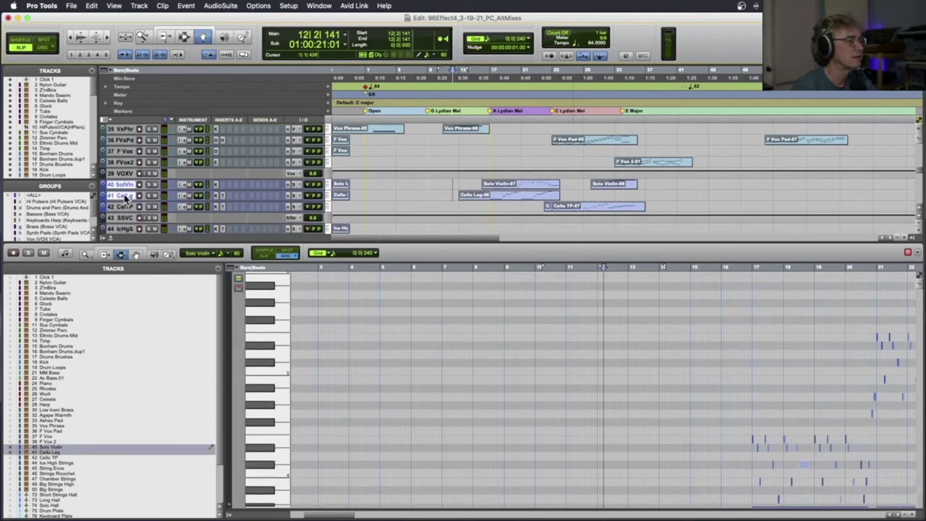
Solo the Solo Violin and Cello Leg tracks and play their passage from 16|5|000
scroll(721, 289, "right", 5)
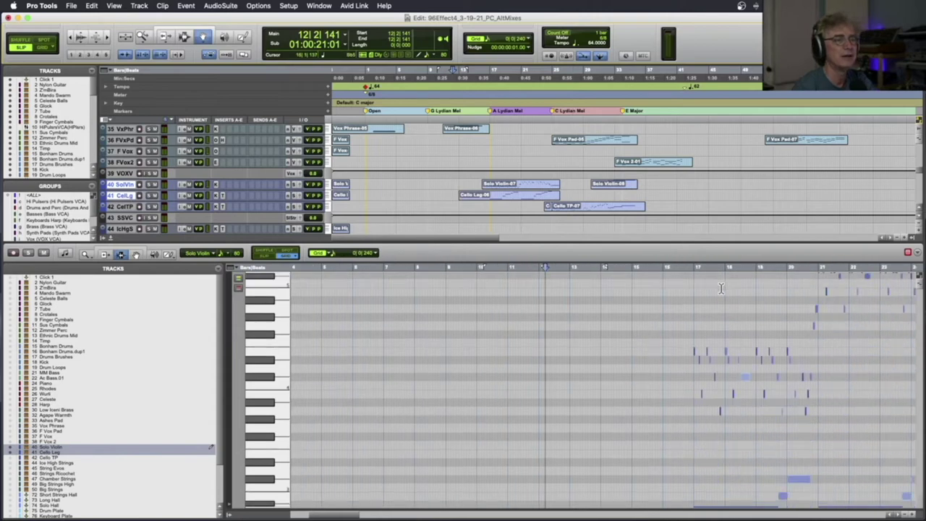
left_click(29, 253)
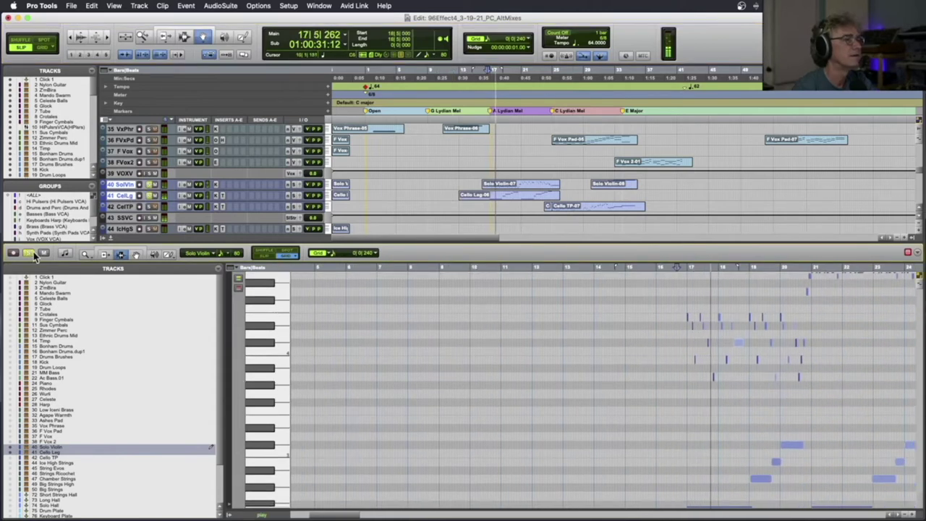
scroll(584, 370, "right", 3)
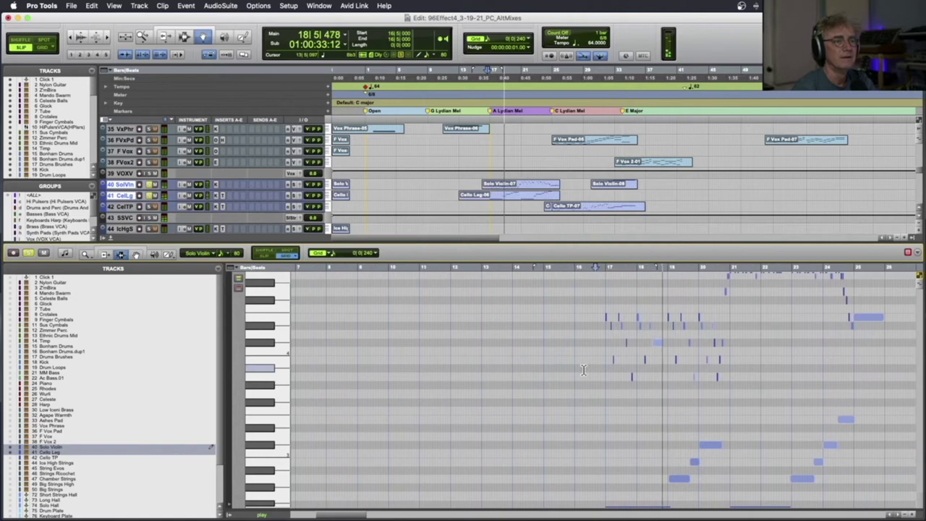
key("space")
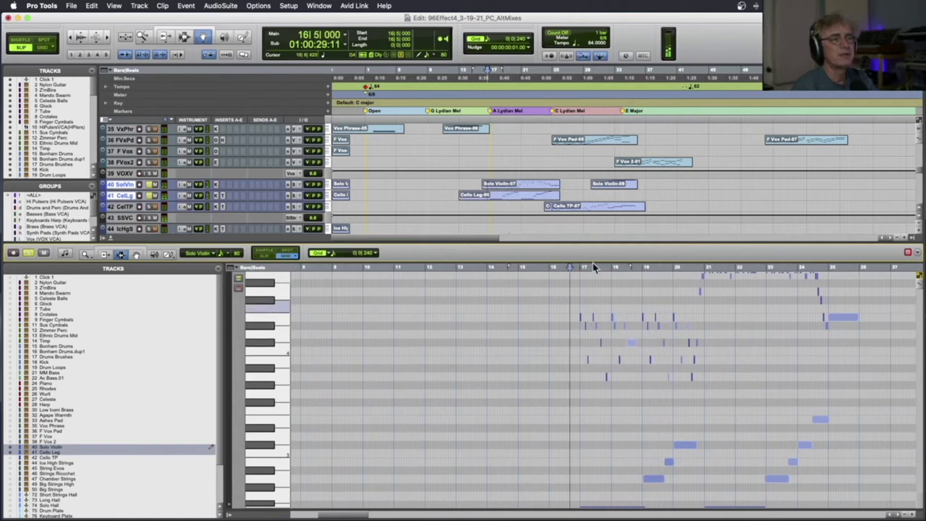
Add the Celeste notes to the MIDI editor and play from 17|1|000 with Solo Violin and Cello Leg soloed
left_click(575, 311)
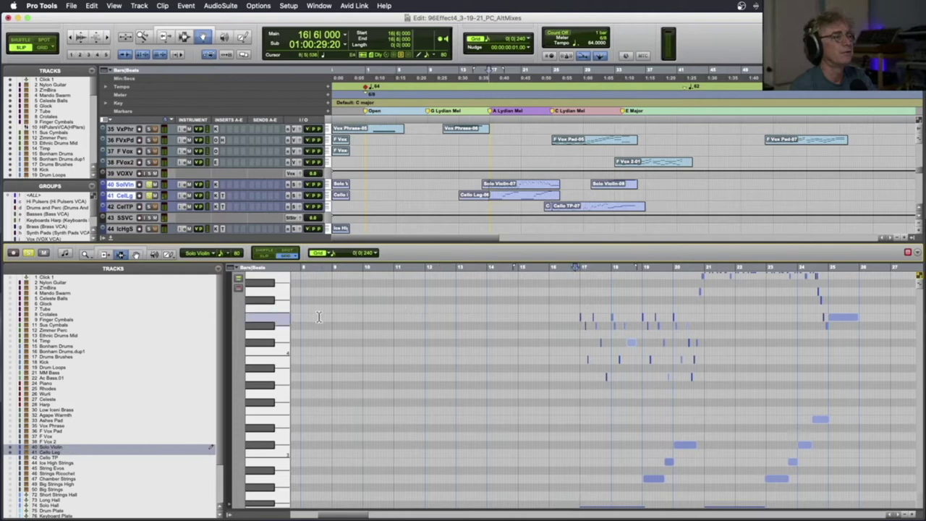
left_click(16, 383)
left_click(579, 308)
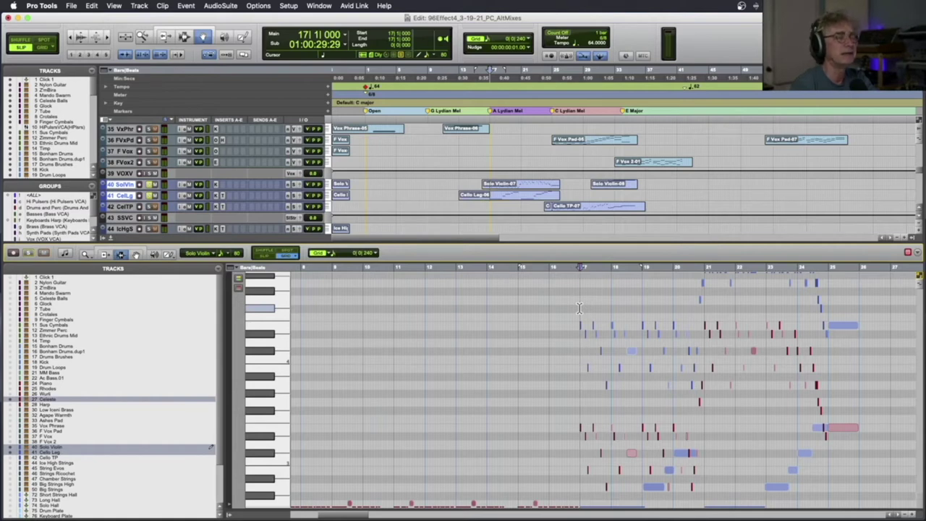
key("space")
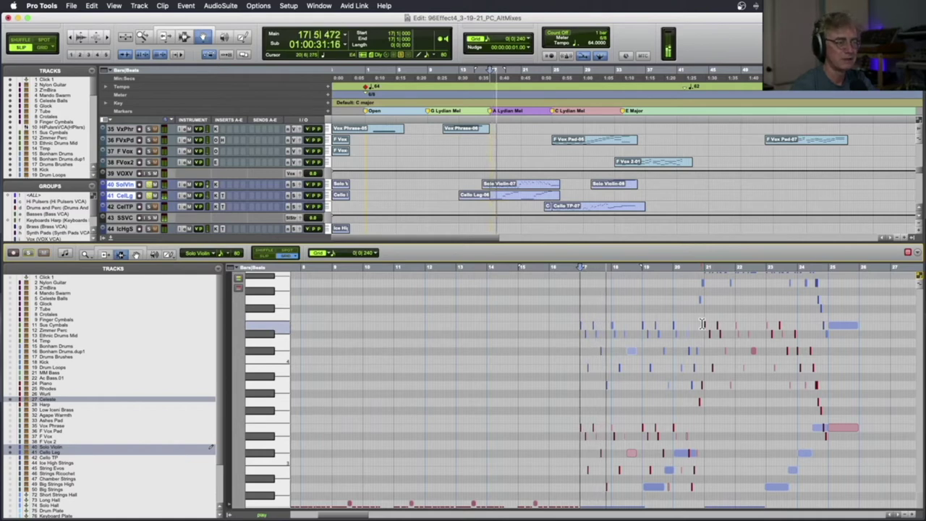
left_click(29, 254)
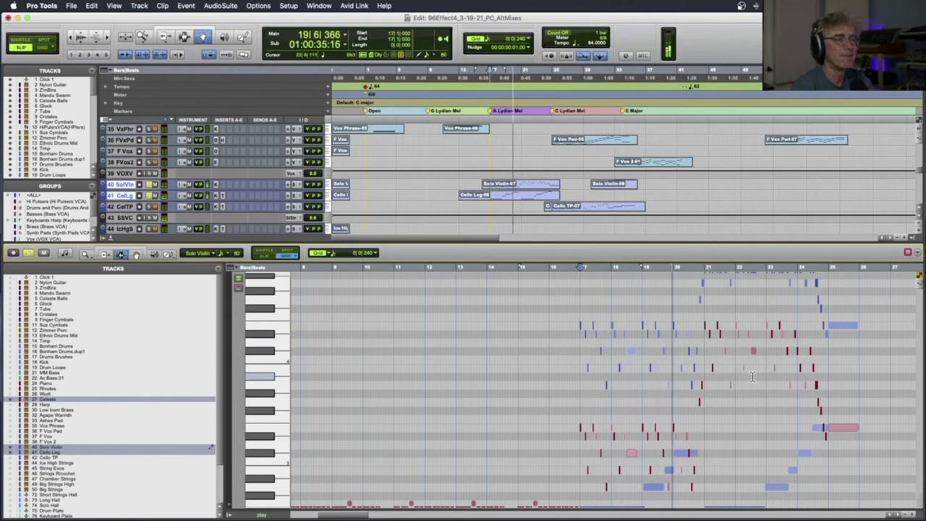
key("space")
Compare the lower Celeste and Cello Leg notes in the piano roll while replaying the passage from 17|1|000
scroll(616, 372, "down", 5)
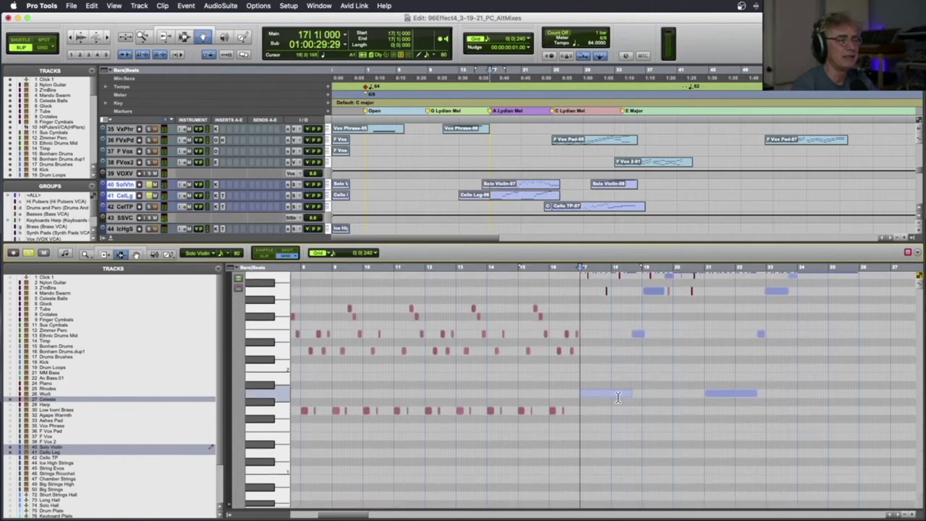
scroll(655, 325, "up", 3)
key("space")
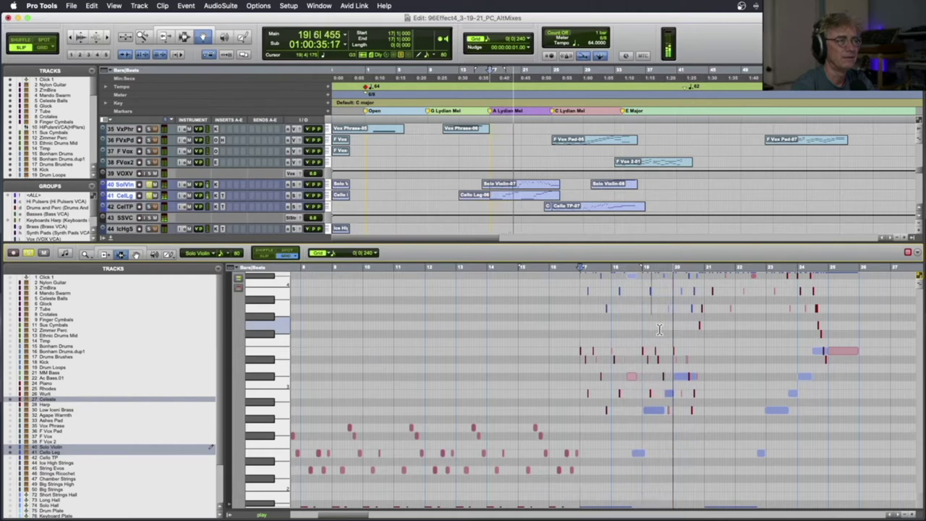
scroll(658, 330, "down", 3)
key("space")
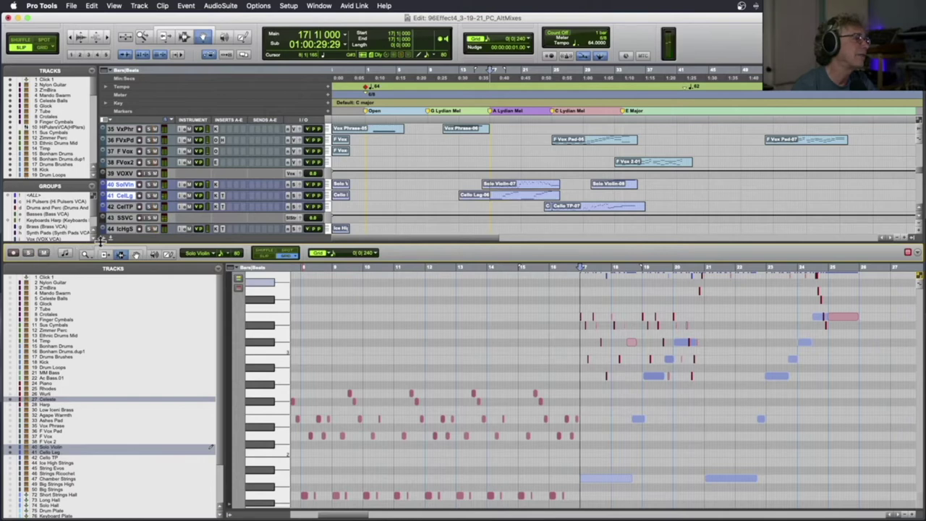
Enlarge the track area above the MIDI editor, solo the Cello Leg track and play from 17|1|132
left_click_drag(110, 241, 113, 344)
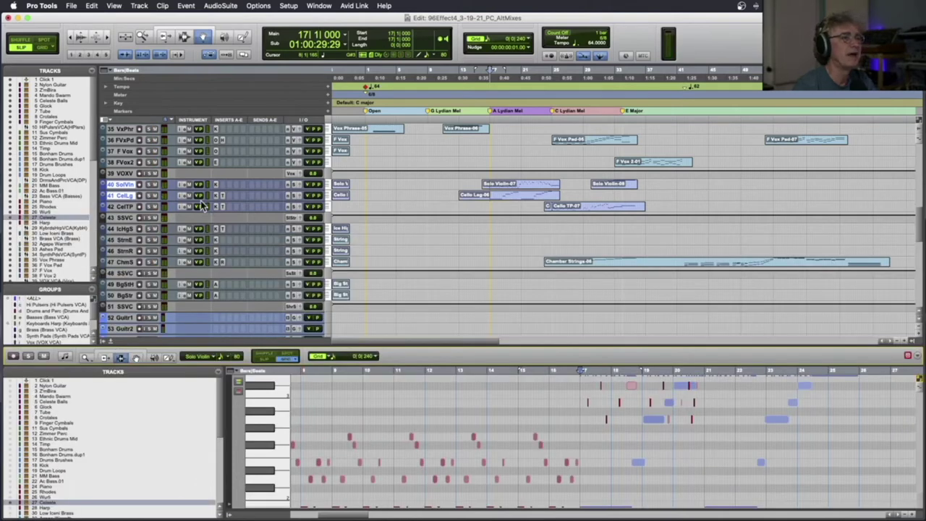
left_click(147, 198)
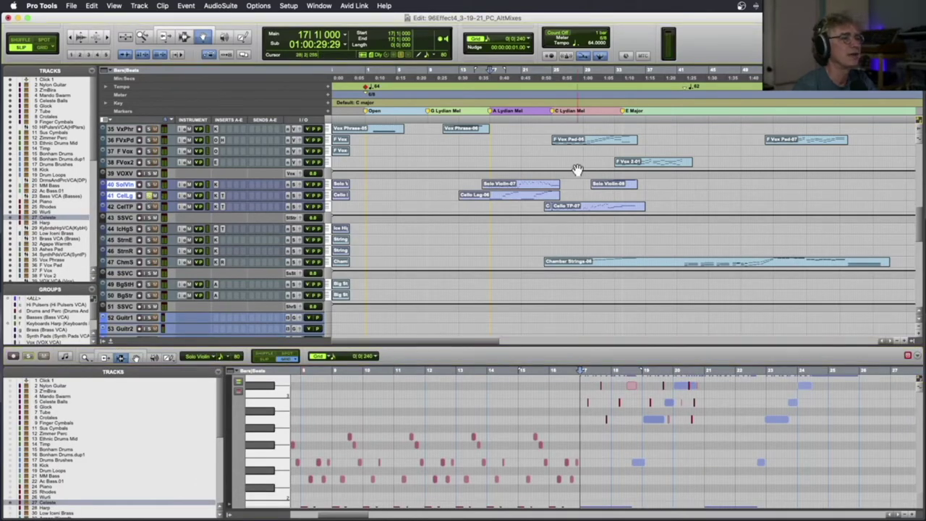
scroll(512, 143, "up", 6)
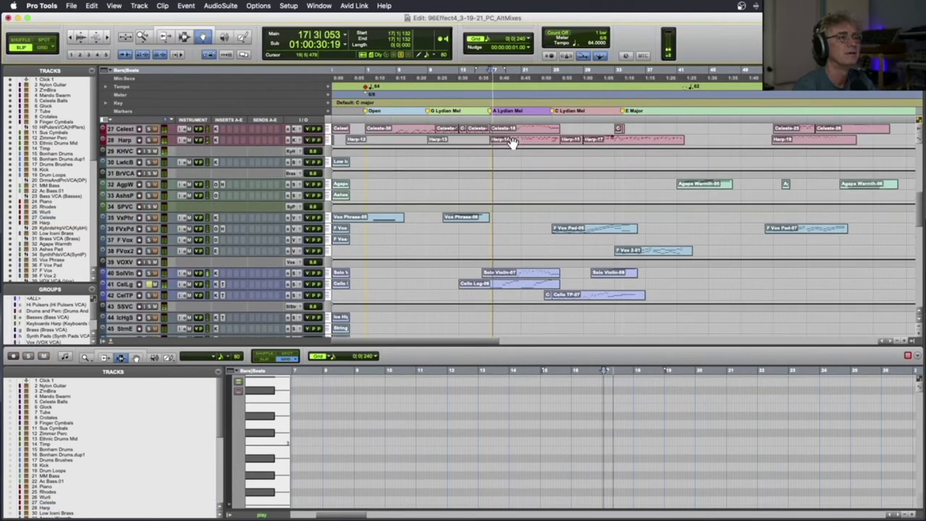
scroll(512, 143, "up", 1)
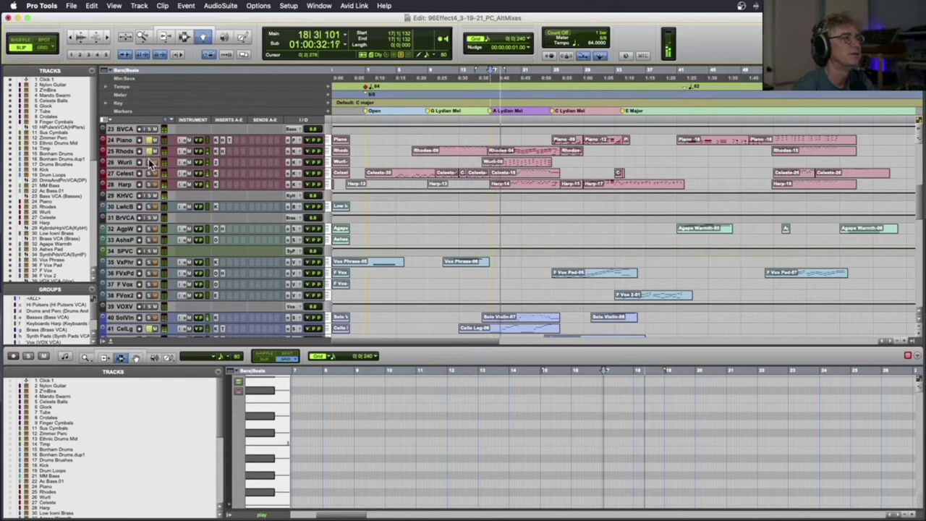
Solo the Piano and Rhodes tracks and show the Rhodes notes in the MIDI editor during playback
left_click(122, 141)
left_click(127, 152)
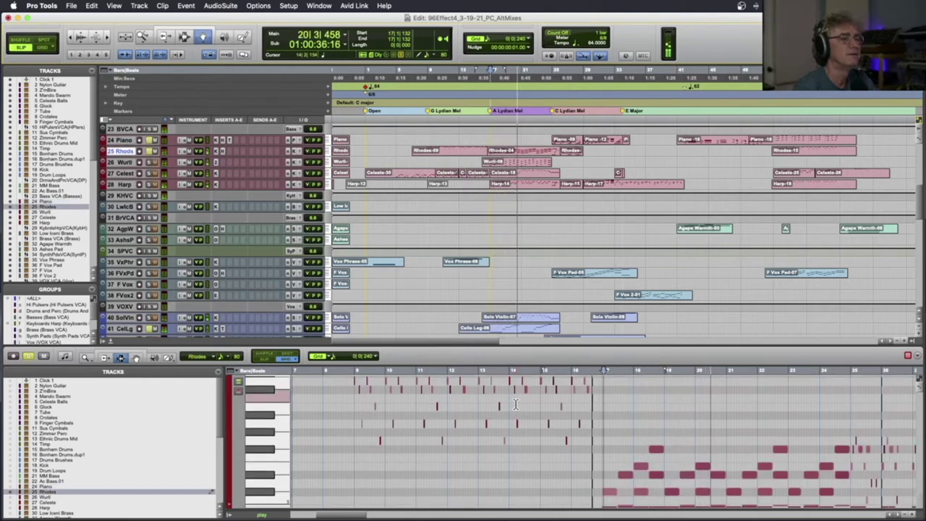
key("space")
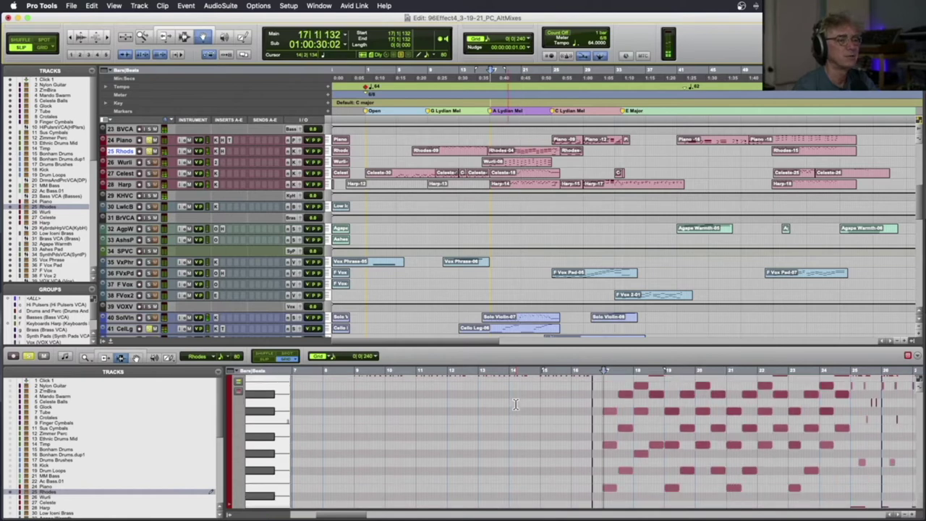
Show the Rhodes and Wurli parts as notation and play them from 16|6|240
left_click(64, 356)
key("space")
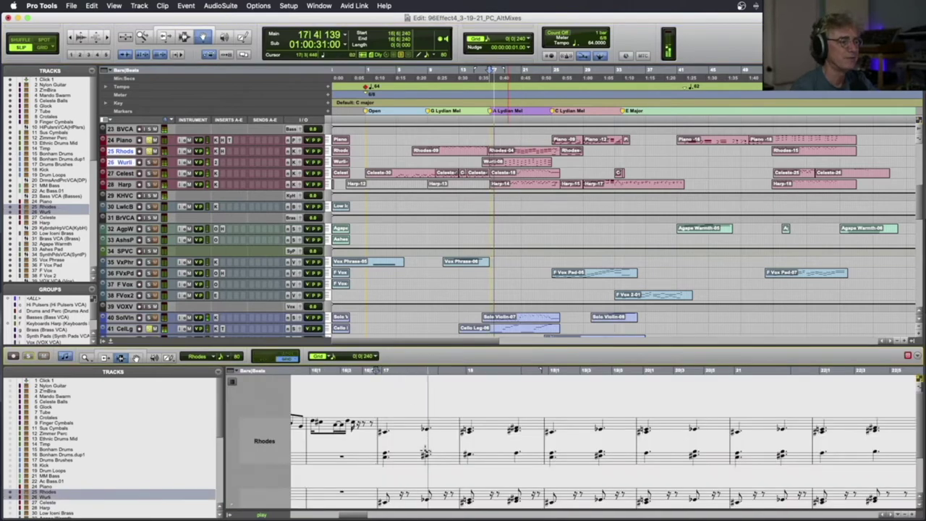
key("space")
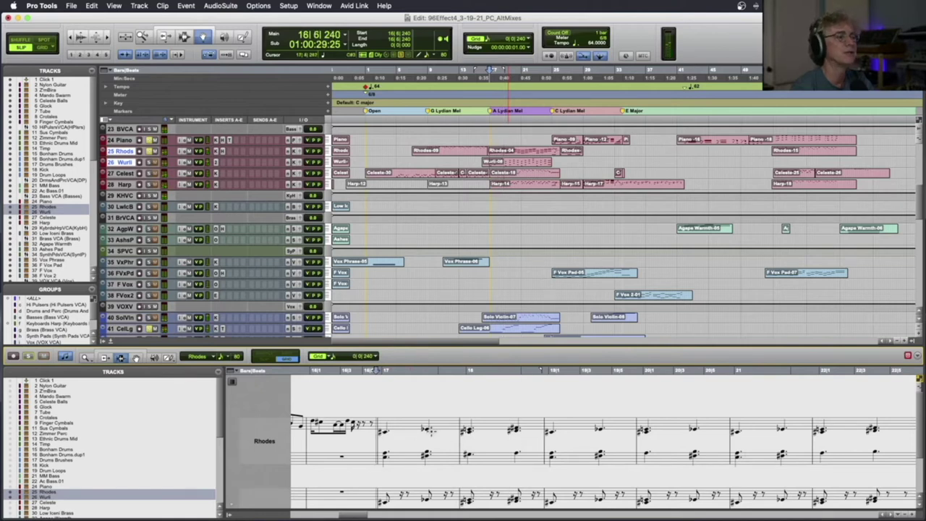
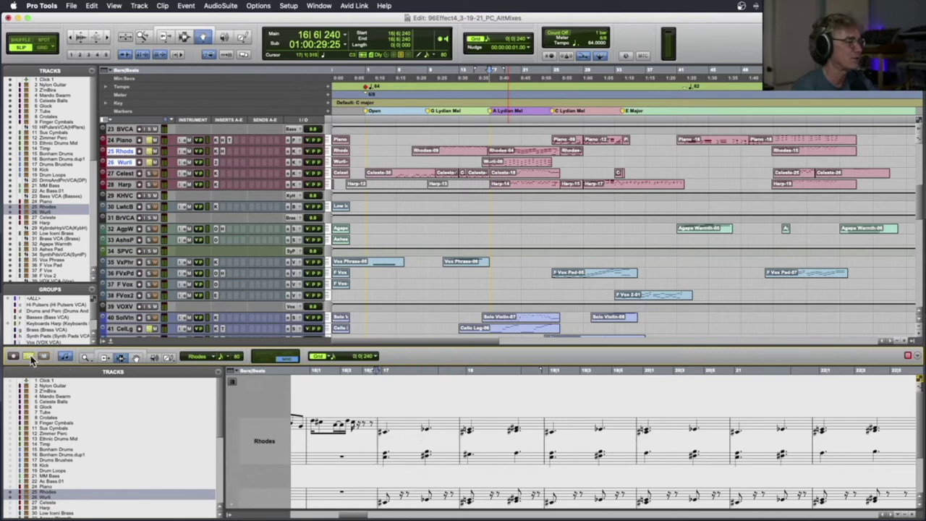
Clear the Rhodes and Wurli solos and replay the passage from 16|6|240
key("space")
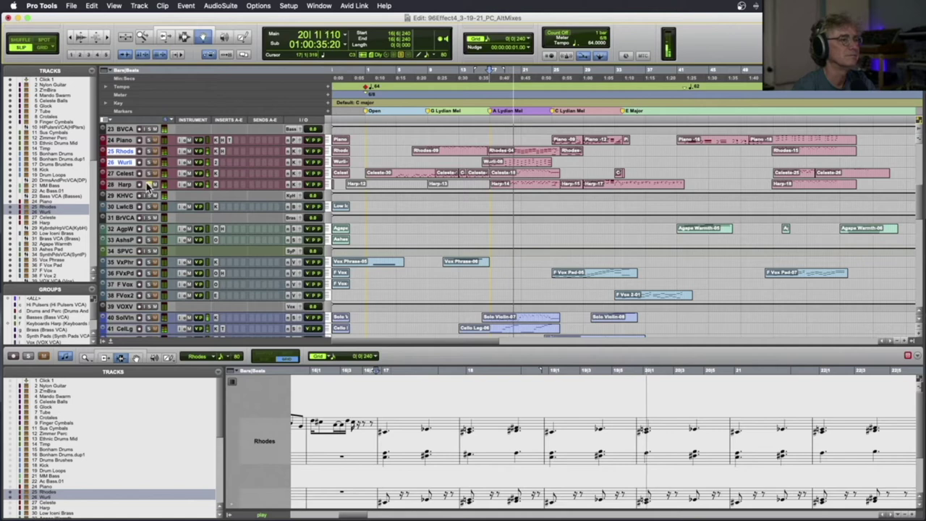
key("space")
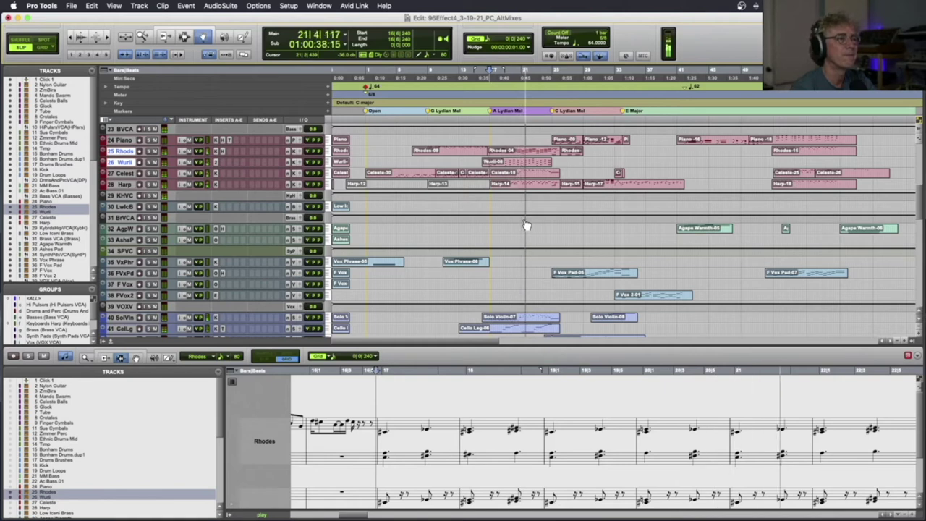
scroll(527, 226, "right", 2)
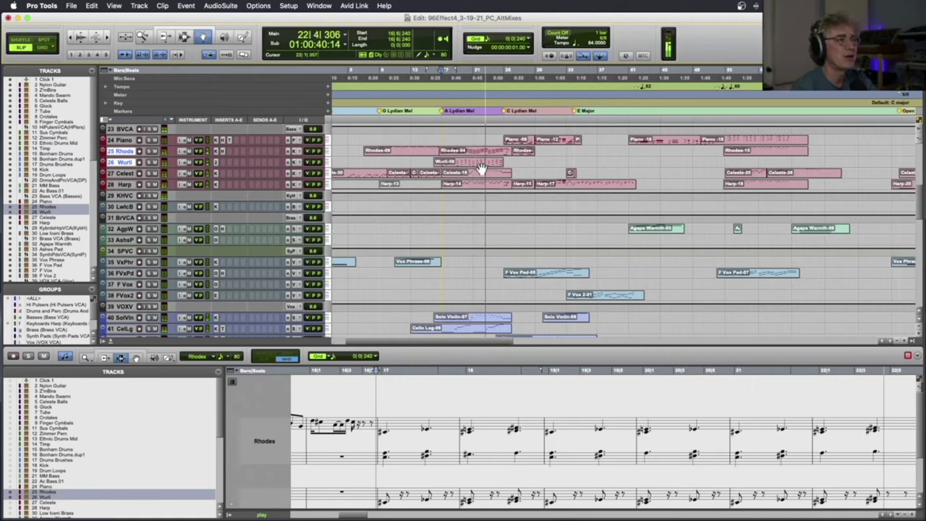
key("space")
Switch the MIDI editor to piano-roll view, solo the Celeste track and play from 21|2|082
left_click(474, 112)
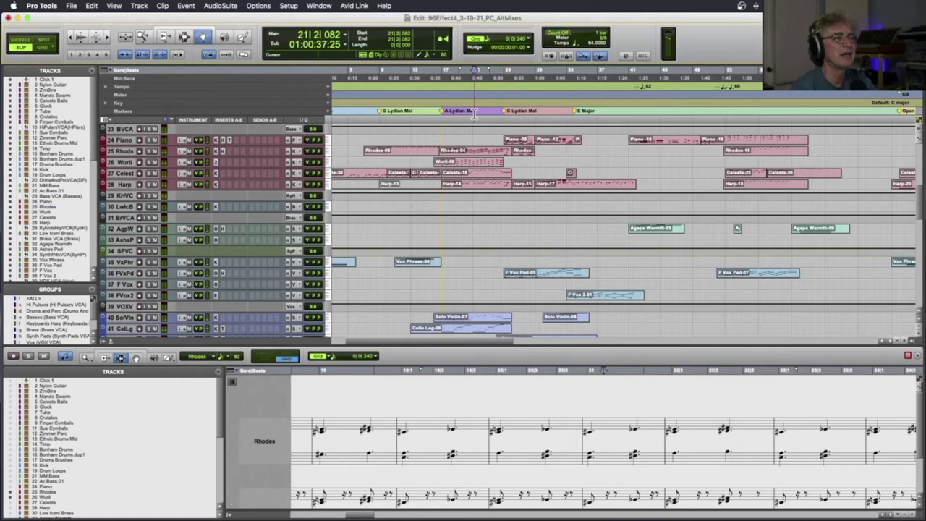
left_click(65, 356)
key("space")
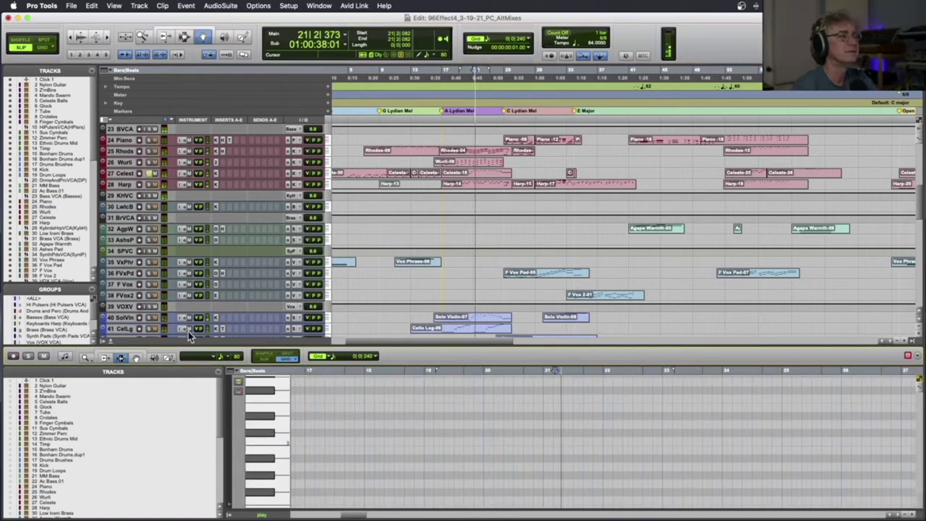
Play from 19|3|368 and change the Solo Violin track's solo state during playback
left_click(462, 108)
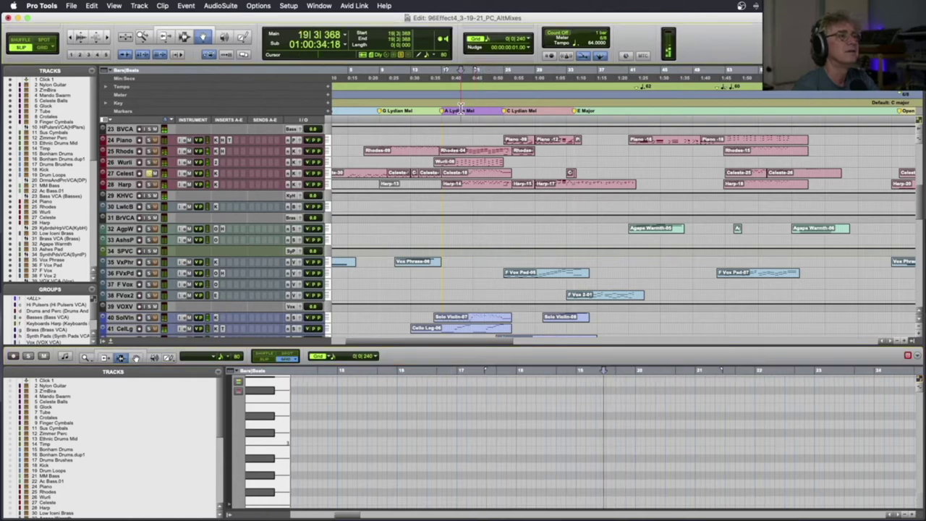
left_click(152, 318)
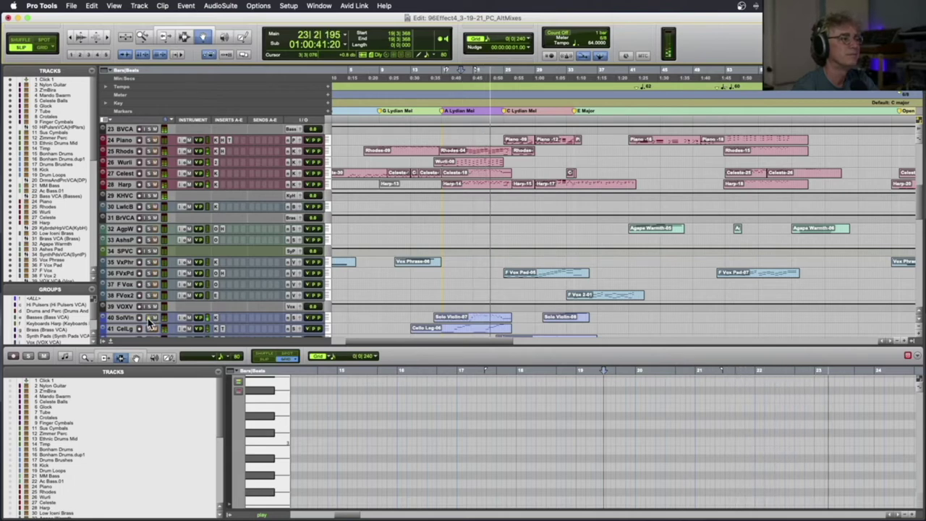
key("space")
Solo the Piano, Rhodes and Harp tracks and play the C Lydian section from 24|6|223
left_click(503, 96)
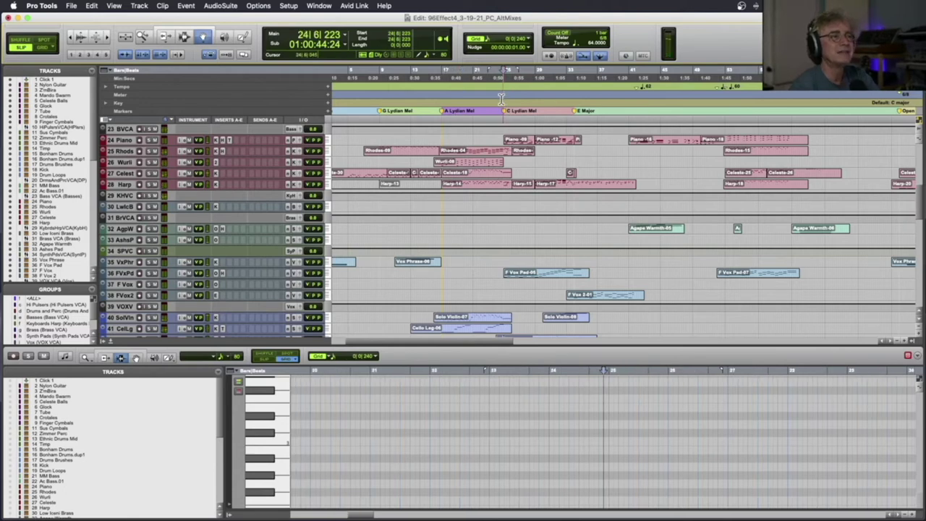
left_click(149, 142)
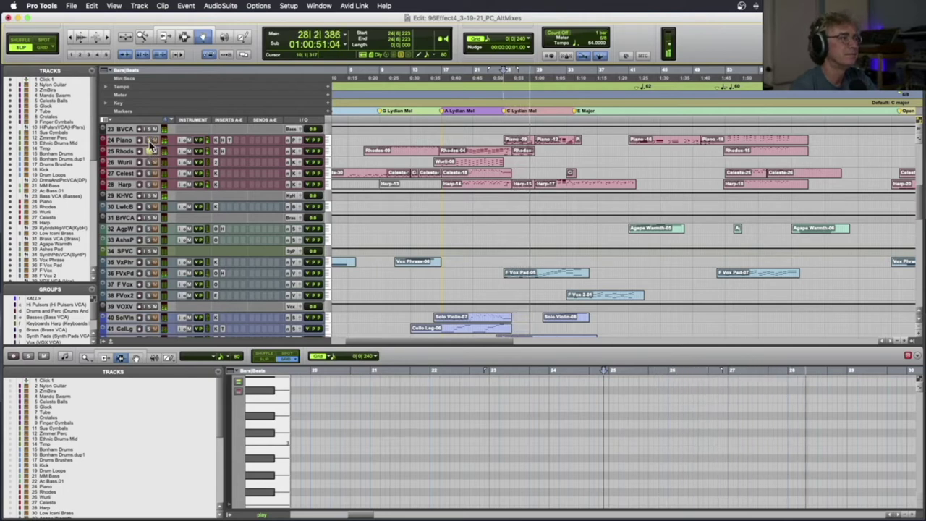
left_click(149, 141)
key("space")
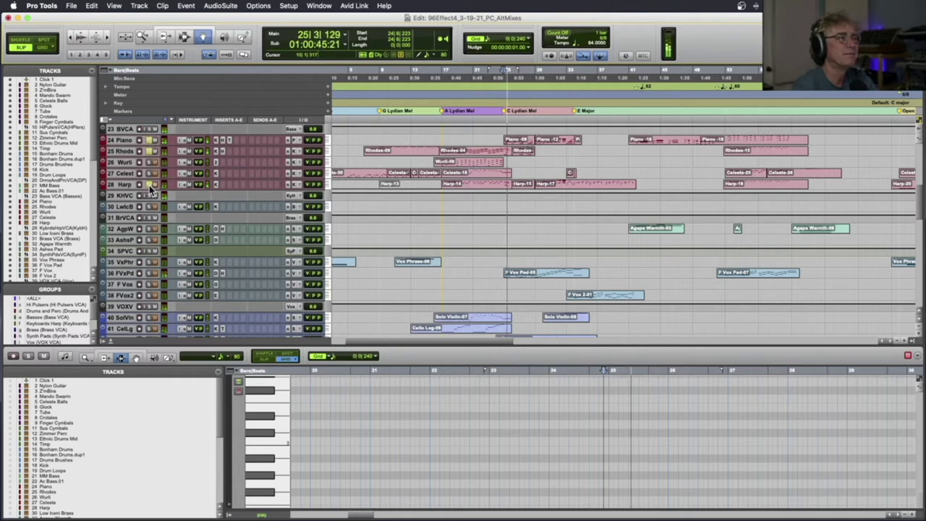
key("space")
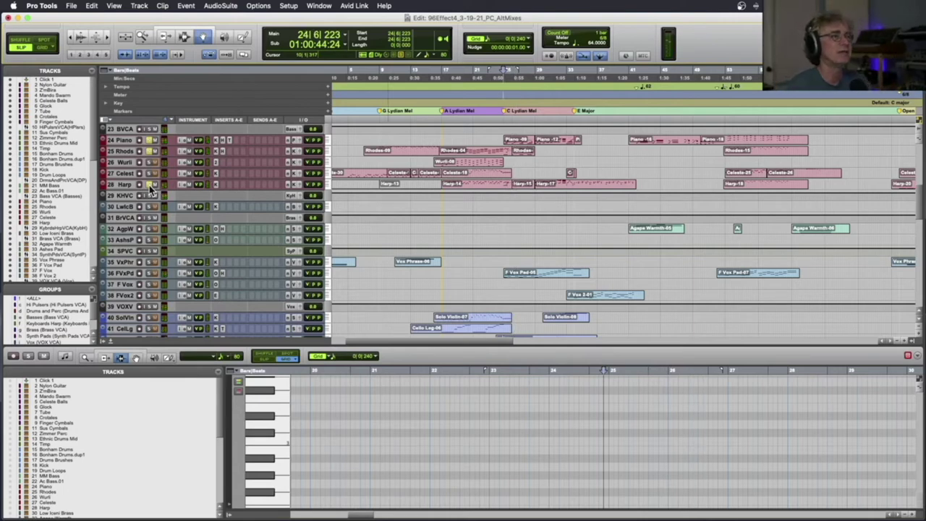
Play the C Lydian section from 24|6|223 and add the F Vox Pad track to the soloed parts
key("space")
scroll(420, 174, "down", 3)
key("space")
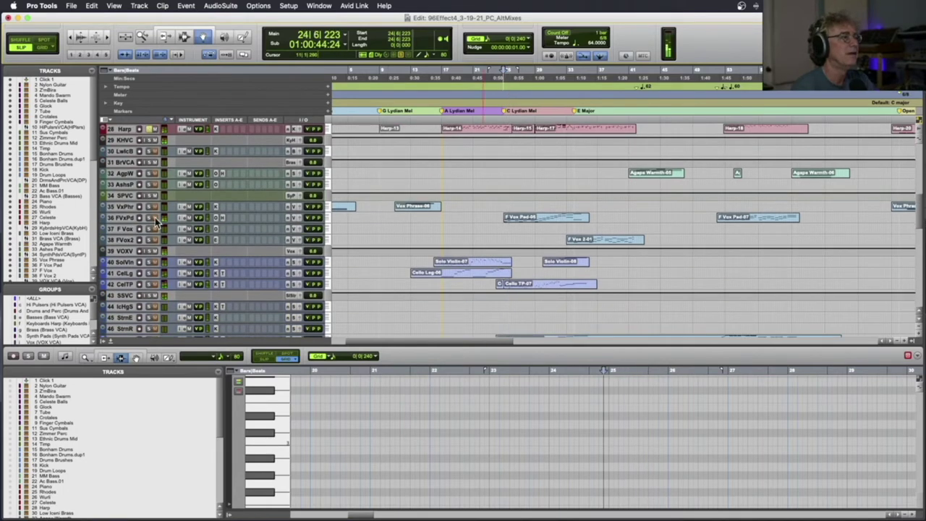
key("space")
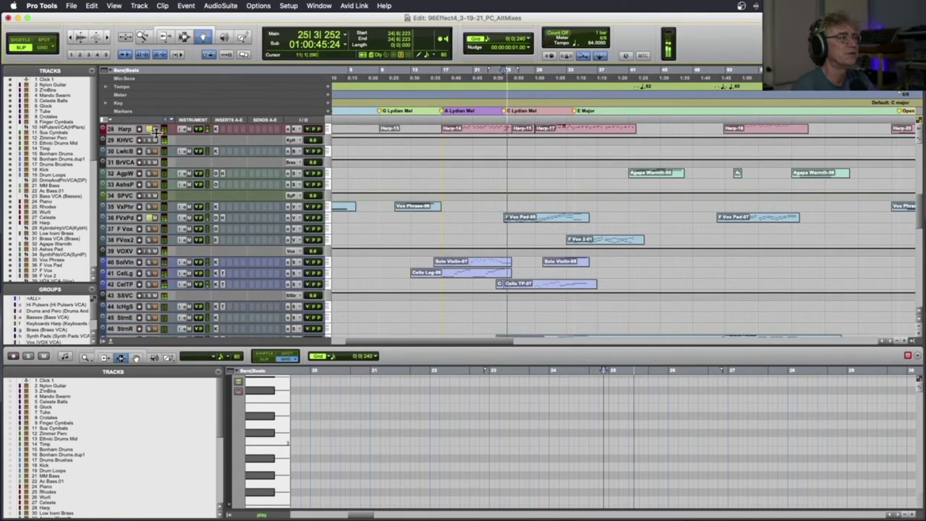
key("space")
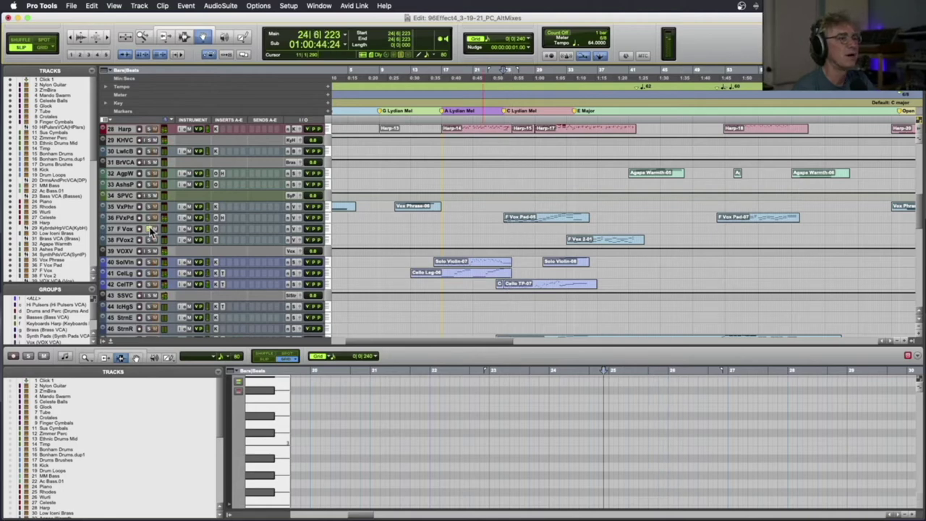
Solo only the F Vox Pad track and audition it from 24|6|223
left_click(148, 218)
key("space")
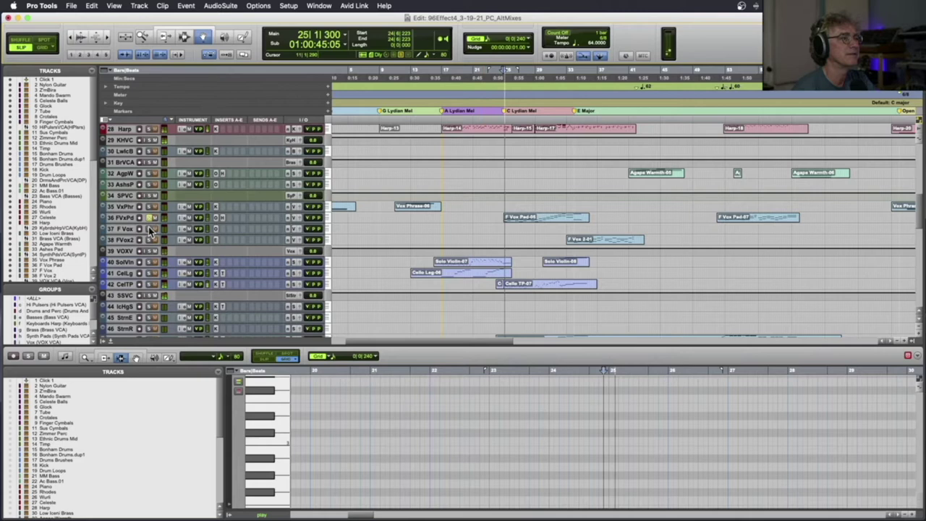
key("space")
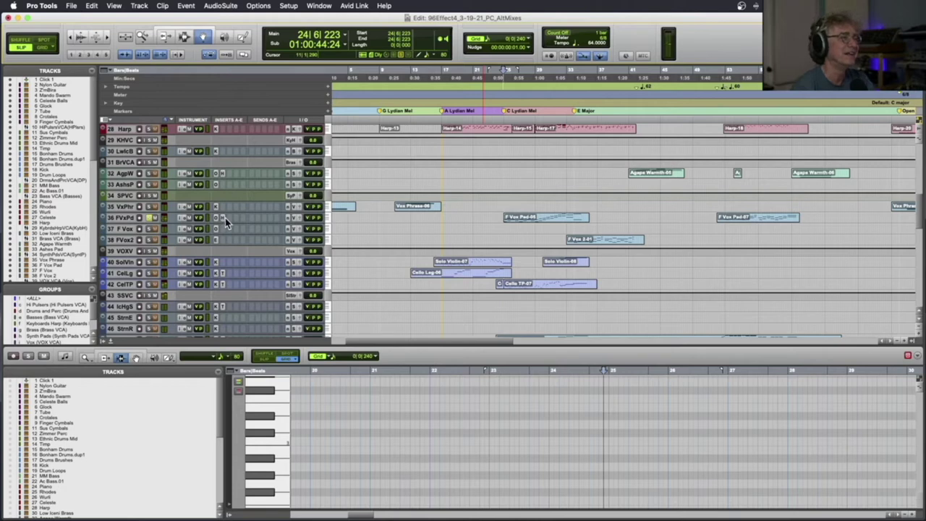
key("space")
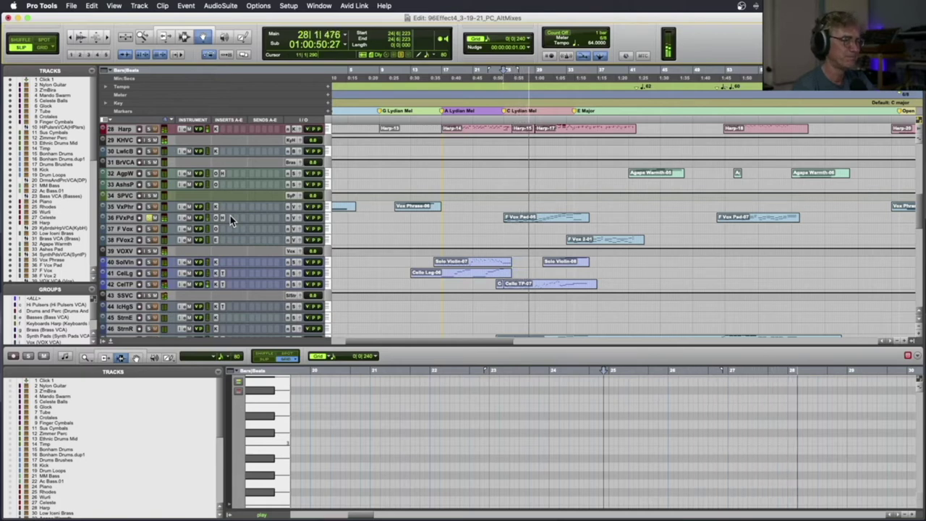
key("space")
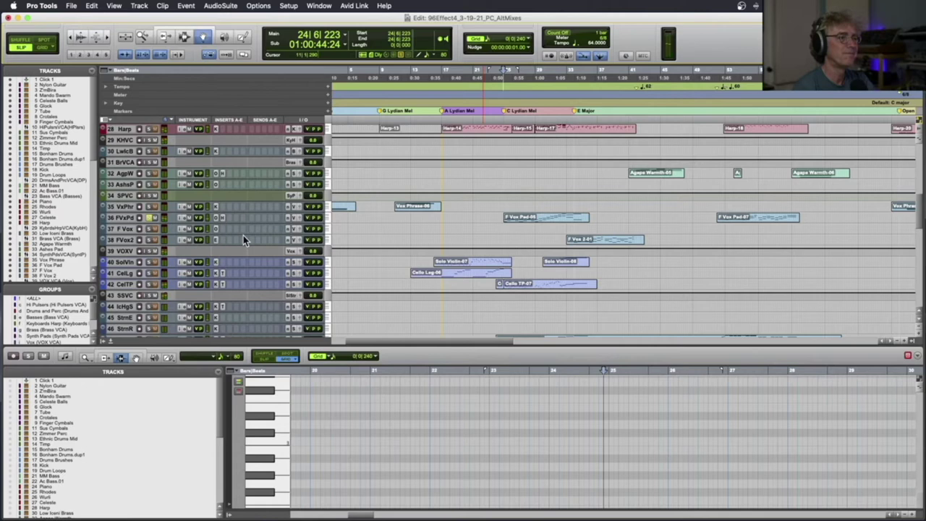
Add the Chamber Strings track to the solo, play from 24|6|223 and look through the instrument and stem tracks
scroll(243, 235, "down", 4)
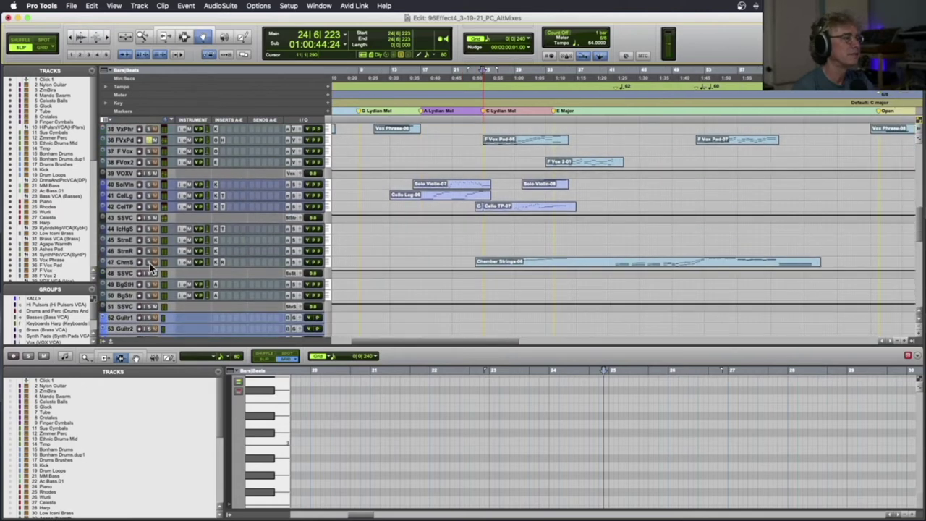
key("space")
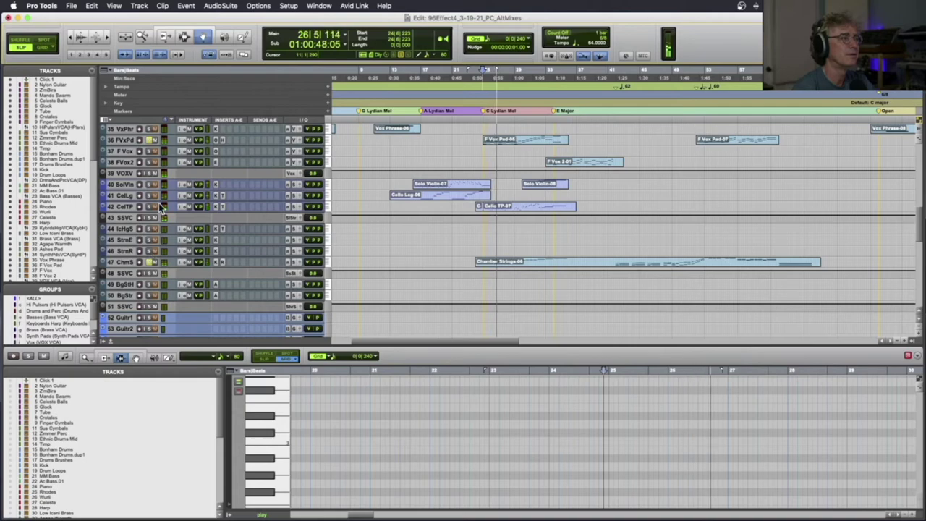
scroll(161, 208, "up", 4)
scroll(161, 208, "up", 1)
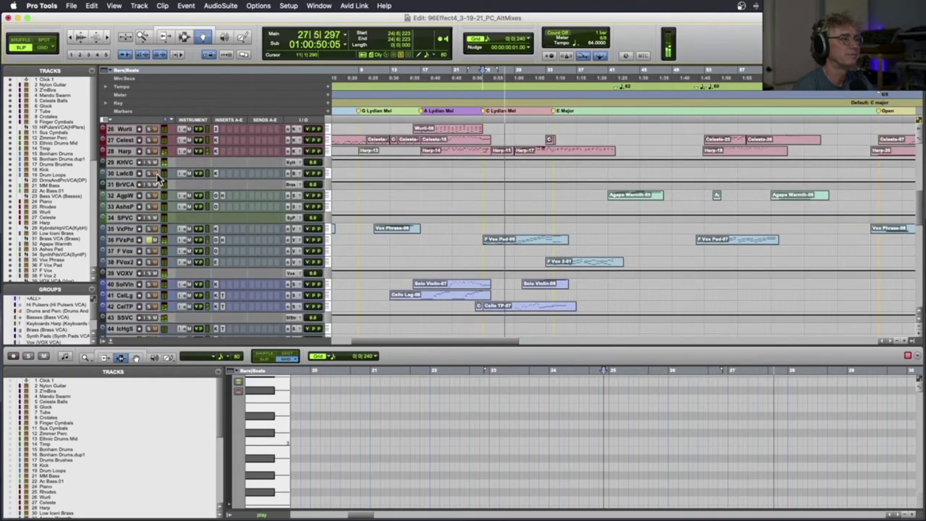
scroll(157, 180, "down", 6)
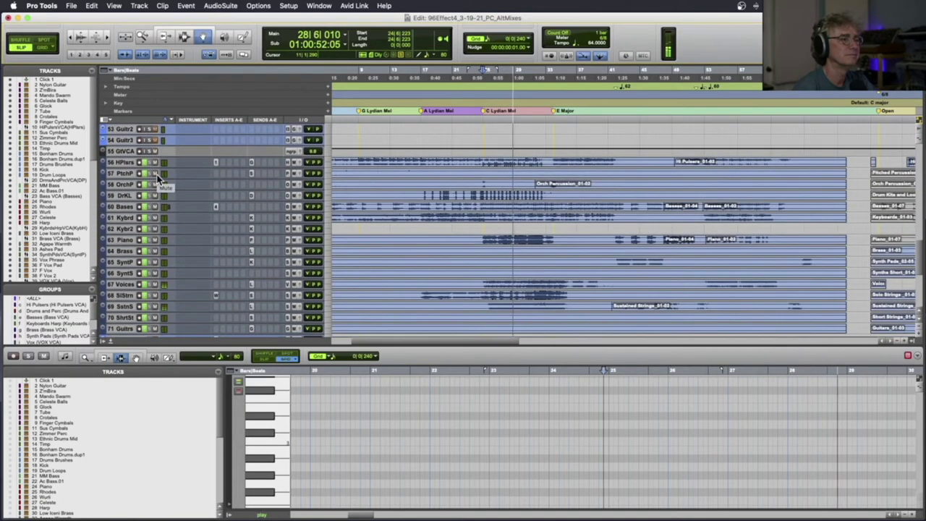
scroll(159, 180, "up", 2)
key("space")
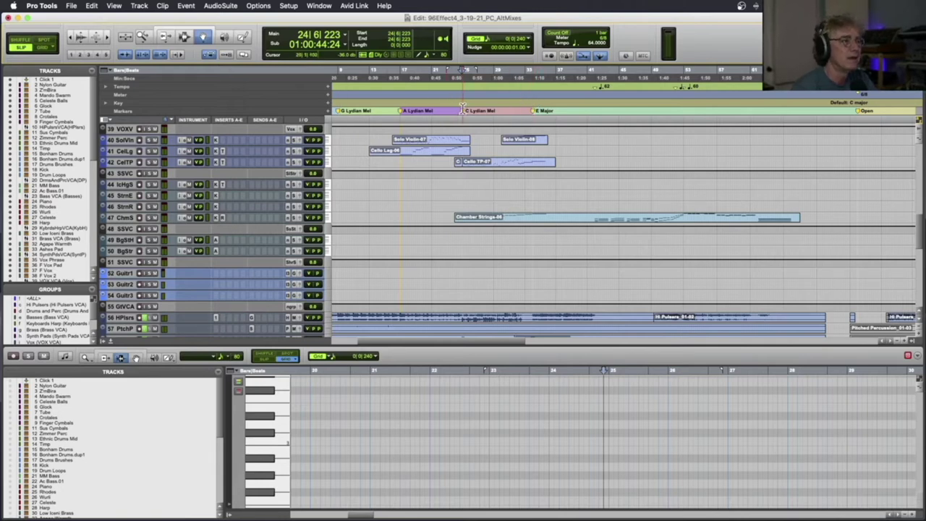
Play the unsoloed arrangement from 31|1|477 and restart it from 34|1|398 into the E Major section
left_click(509, 110)
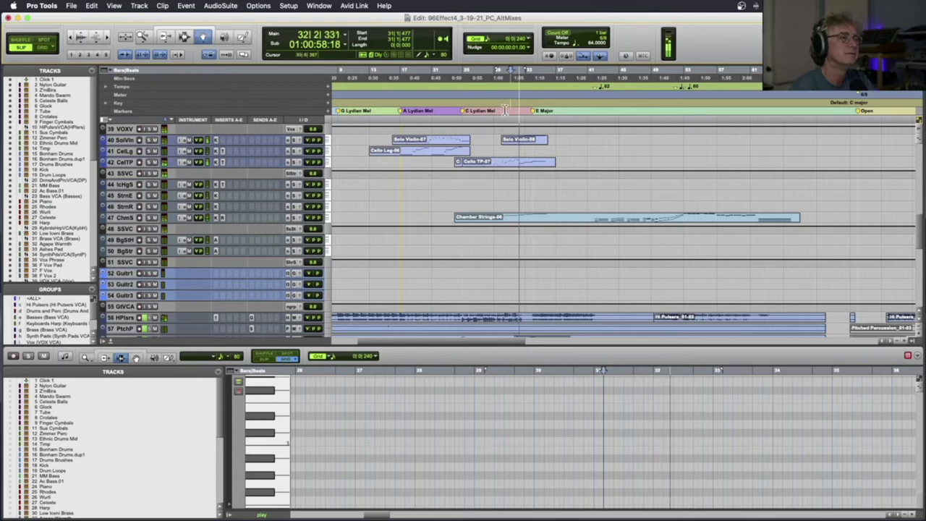
left_click(493, 102)
left_click(492, 103)
left_click(488, 105)
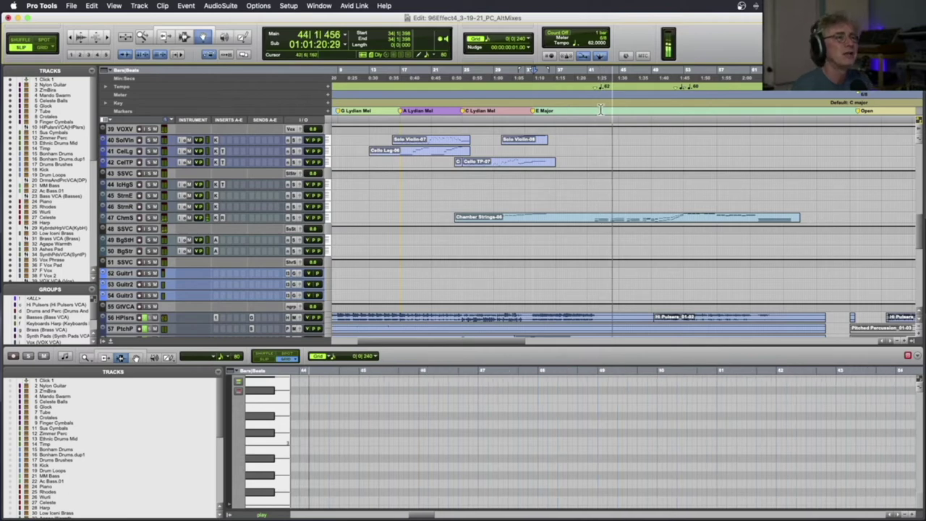
Solo the Agape Warmth synth pad track and audition it from 41|2|091
scroll(470, 224, "up", 4)
scroll(470, 225, "up", 2)
key("space")
left_click(148, 162)
left_click(588, 104)
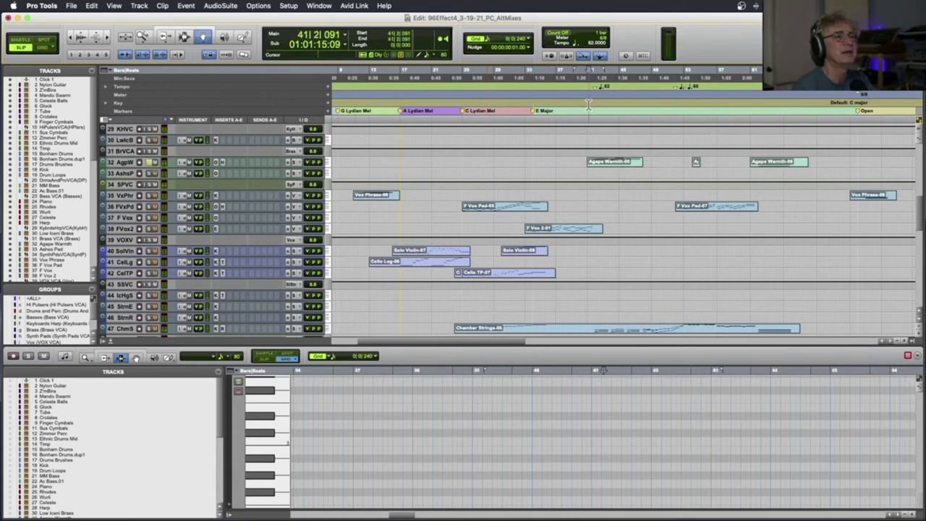
key("space")
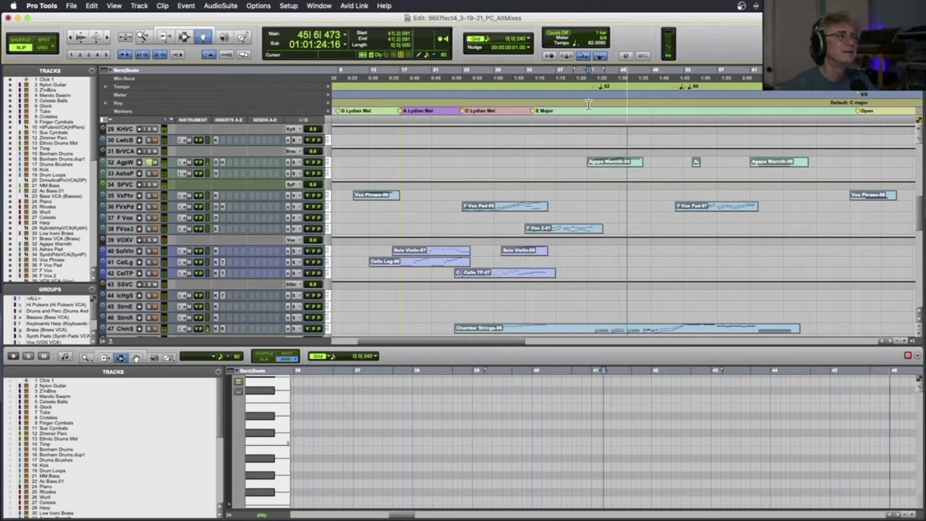
key("space")
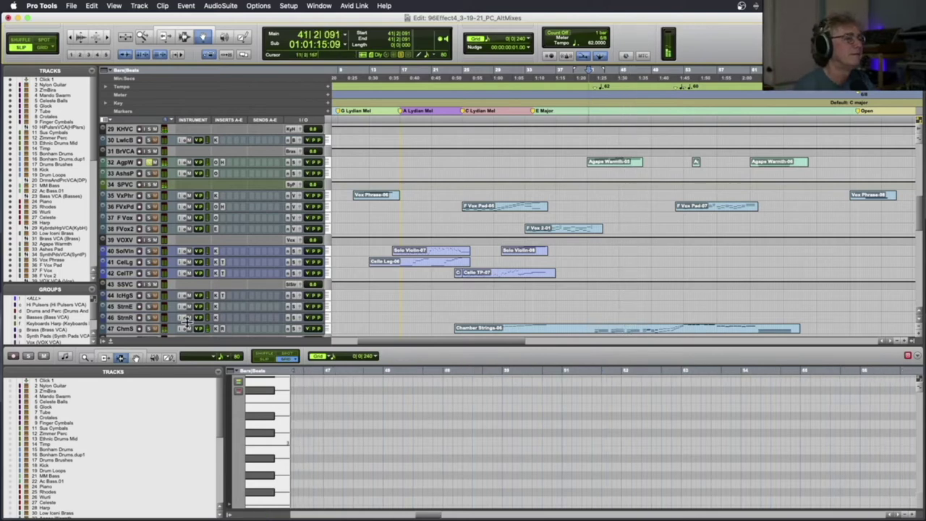
Add the Chamber Strings track to the Agape Warmth solo and replay from 41|2|091
key("space")
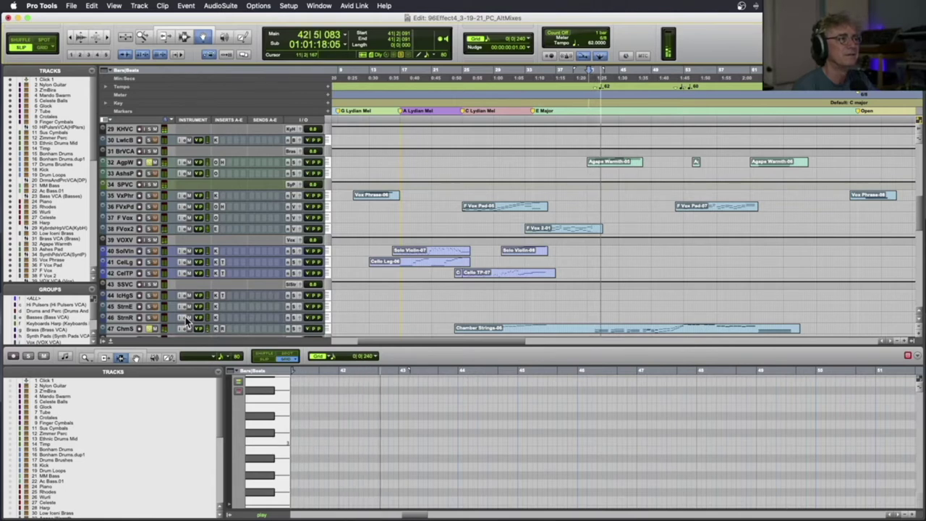
scroll(186, 320, "up", 5)
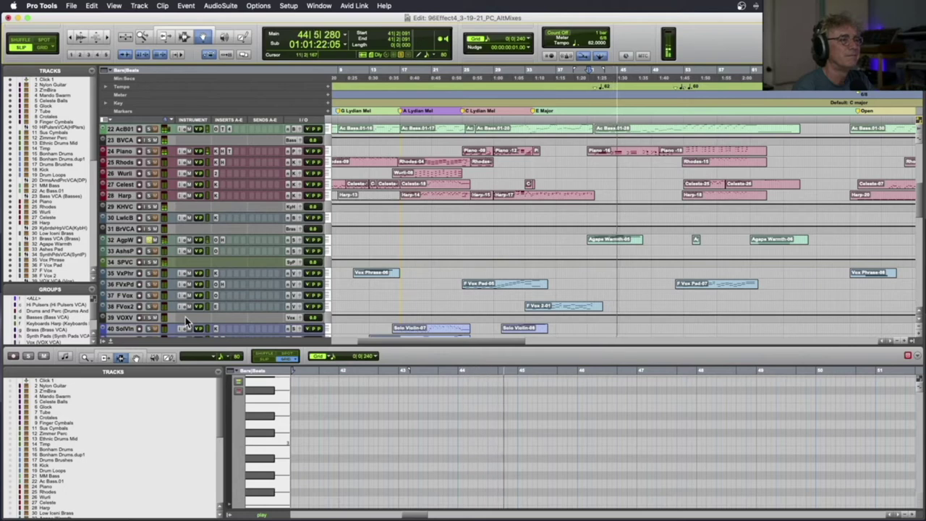
key("space")
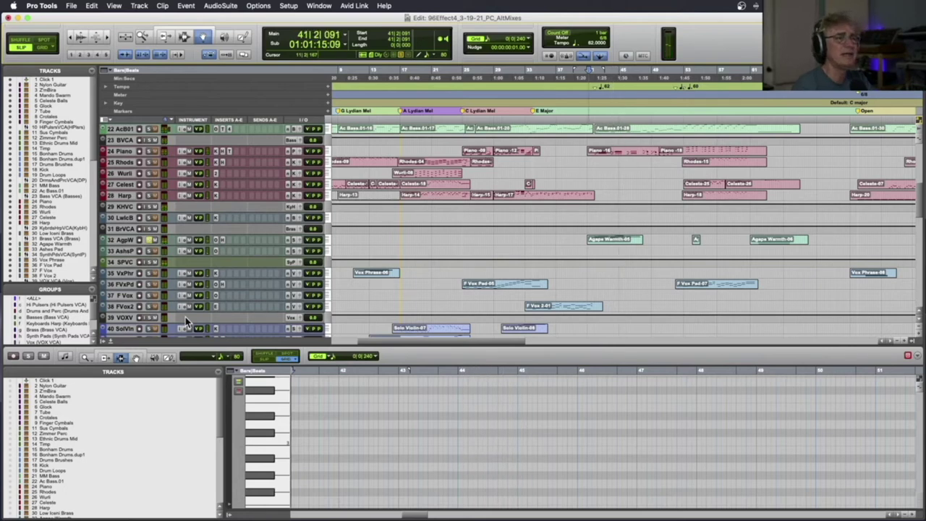
Play the arrangement from 53|1|259, and show the Piano notes in the MIDI editor and play them soloed from 53|2|240
left_click(683, 102)
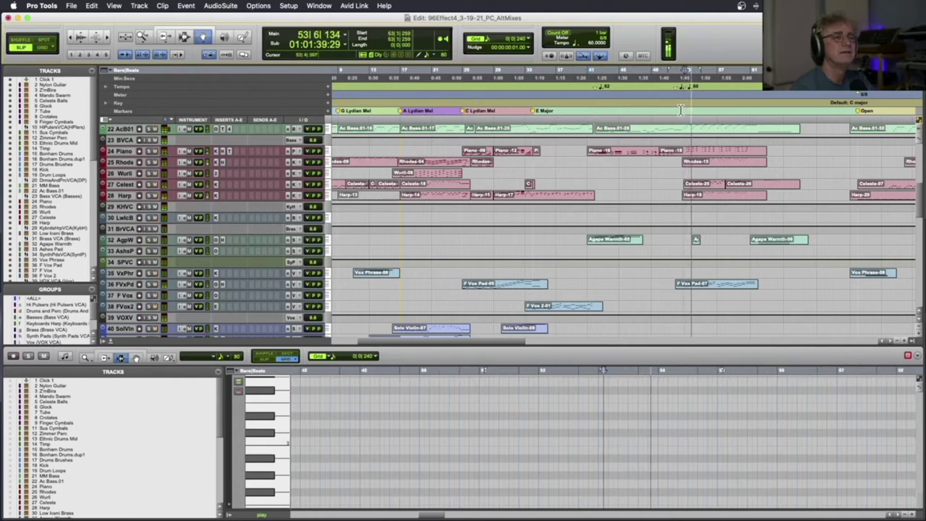
key("space")
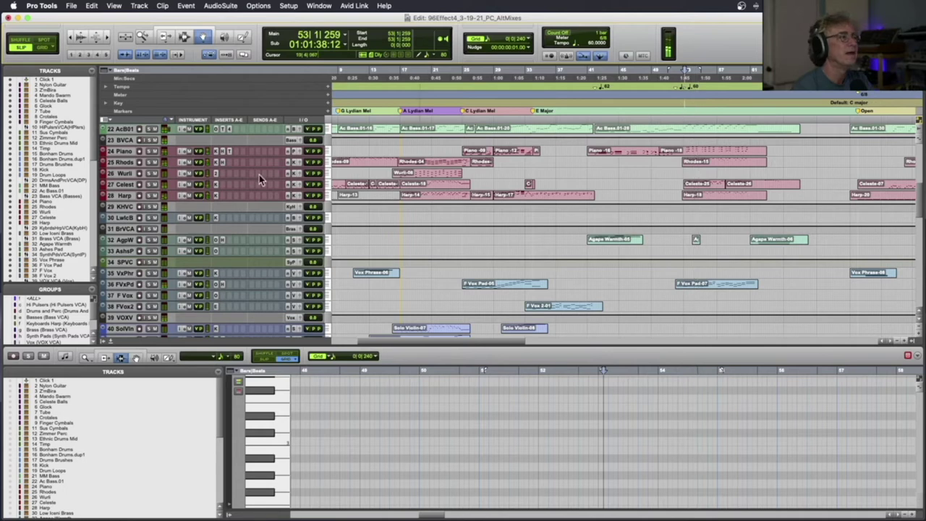
left_click(673, 154)
key("space")
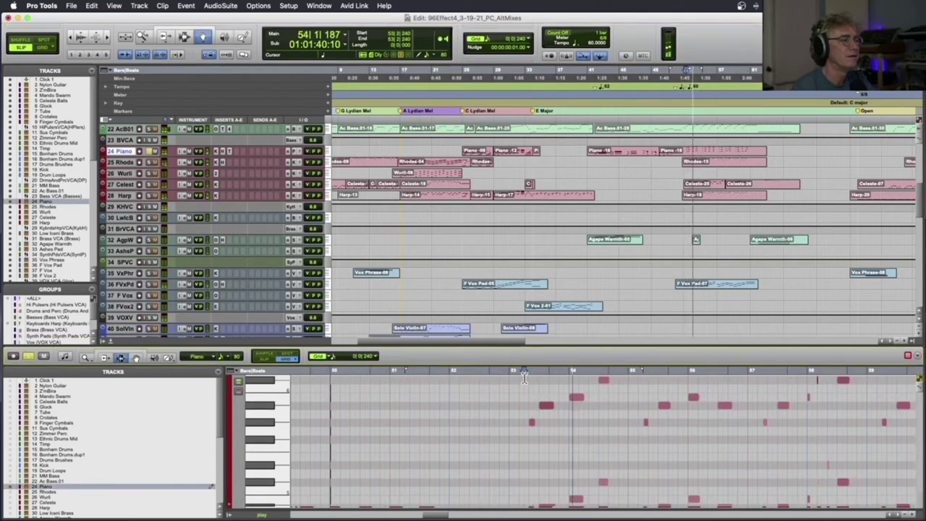
scroll(525, 376, "up", 2)
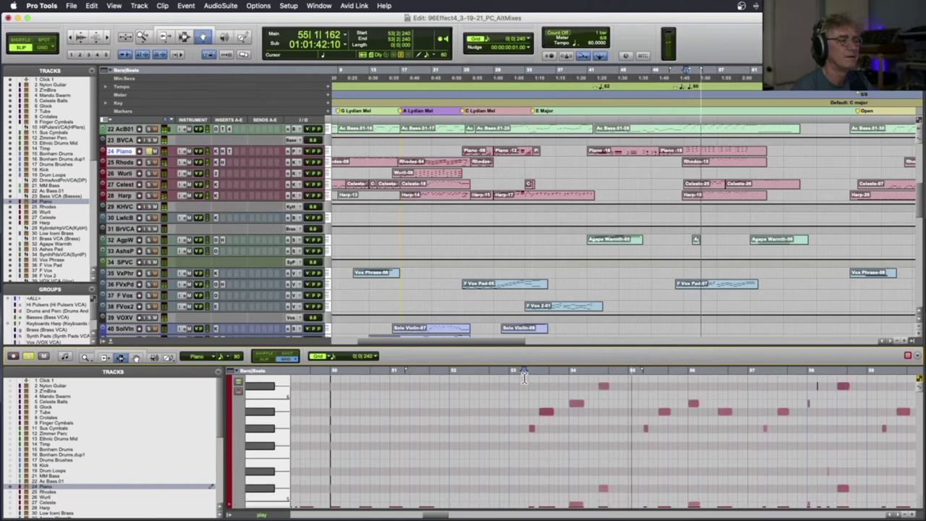
key("space")
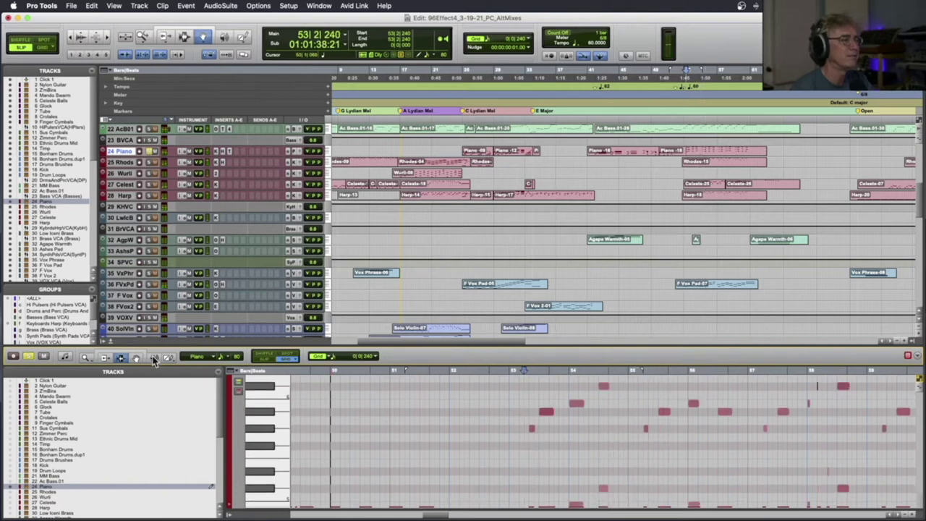
Audition the Bb5 note at 53|4|007 on the Piano track and replay the passage from 53|2|000
left_click(577, 404)
left_click(547, 412)
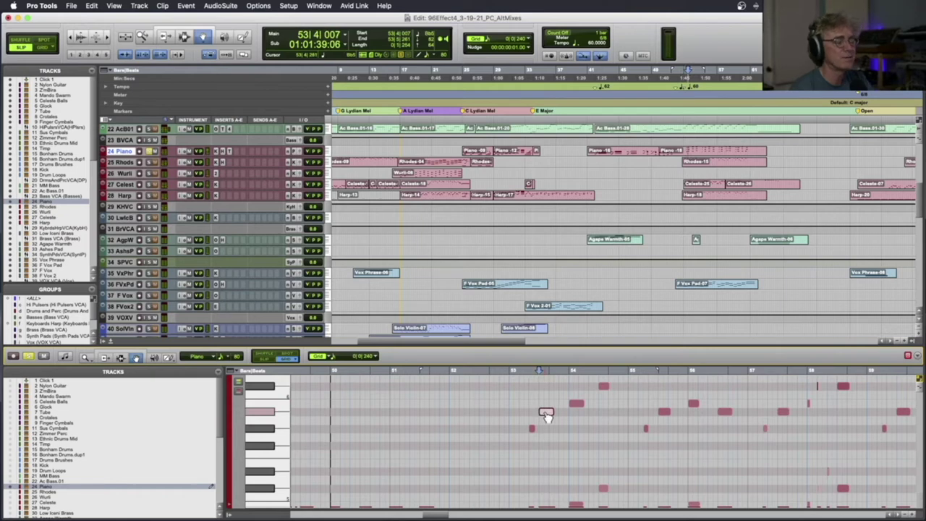
left_click(518, 372)
key("space")
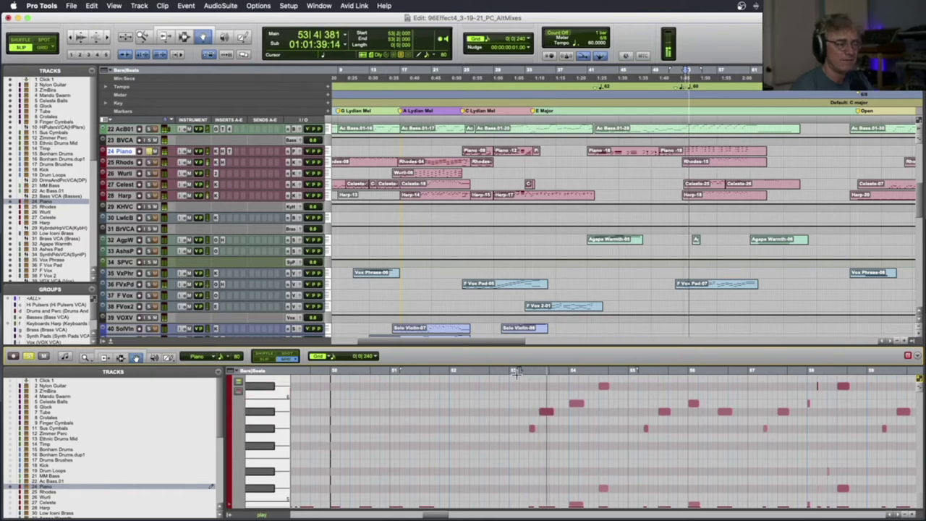
key("space")
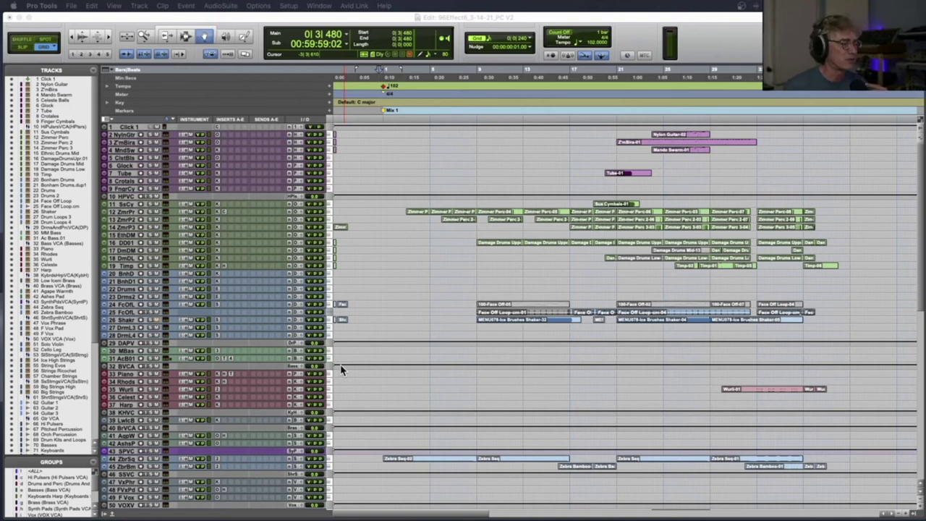
Solo the Zebra Seq track in the 96Effect6_3-14-21_PC V2 session and increase its track height
left_click(150, 462)
key("ctrl+Down")
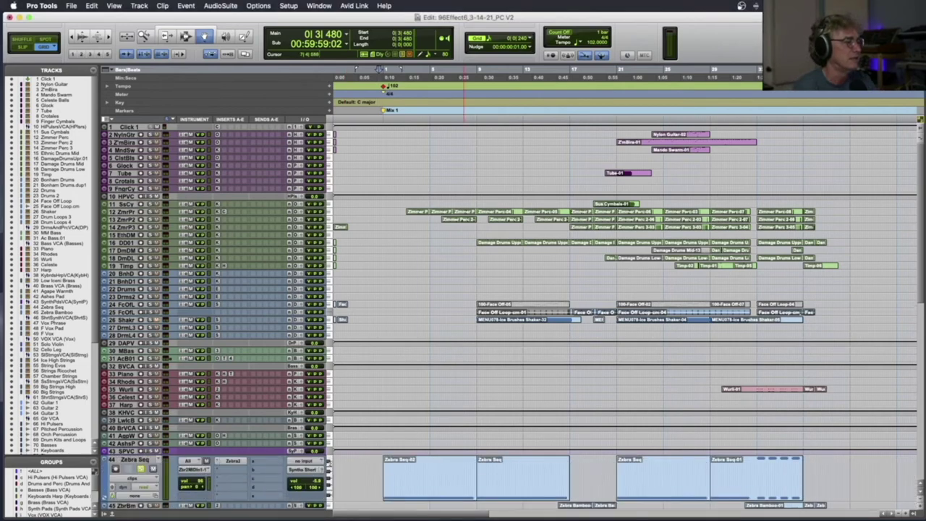
scroll(446, 452, "down", 5)
Open the Zebra Seq track's Zebra2 synth, examine its oscillator, noise and filter modules, and close the plug-in window
left_click(233, 321)
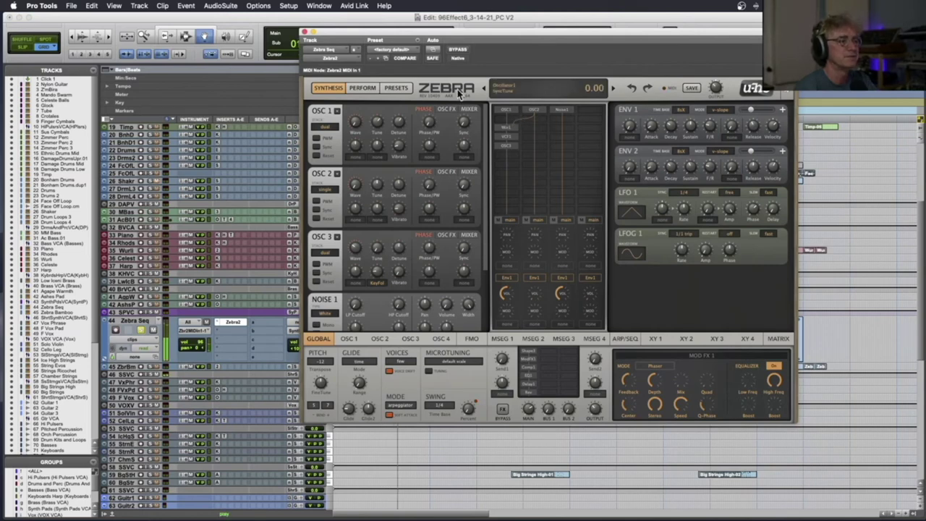
scroll(445, 180, "down", 3)
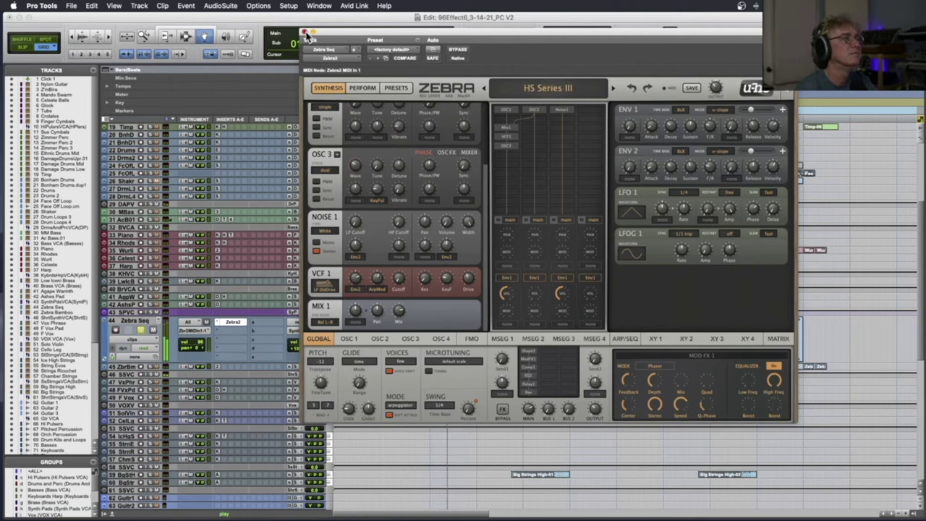
left_click(305, 34)
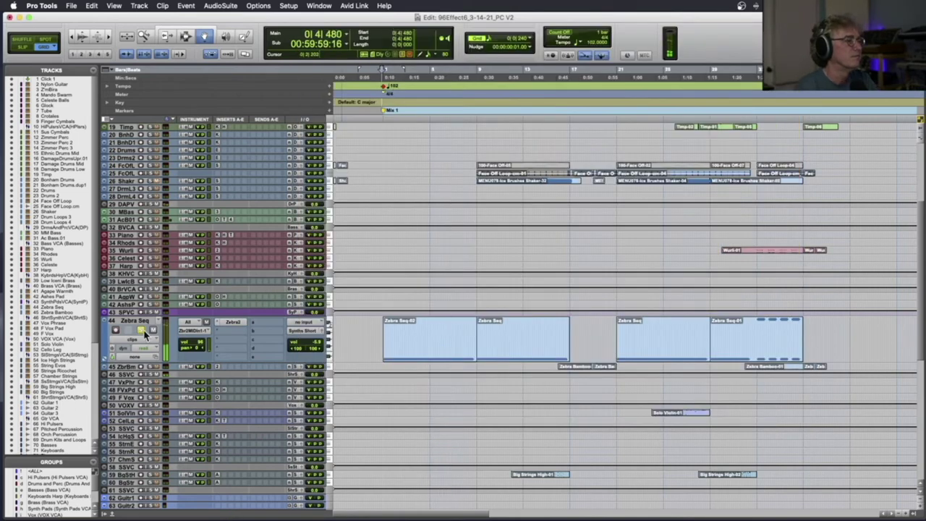
Clear the Zebra Seq solo and play the Mix 1 arrangement from 3|1|000
scroll(423, 330, "up", 6)
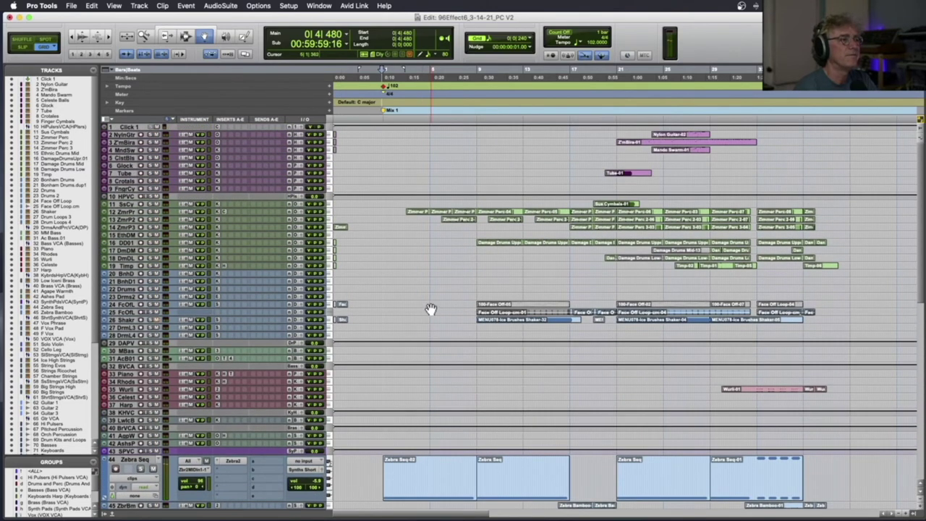
left_click(407, 110)
key("space")
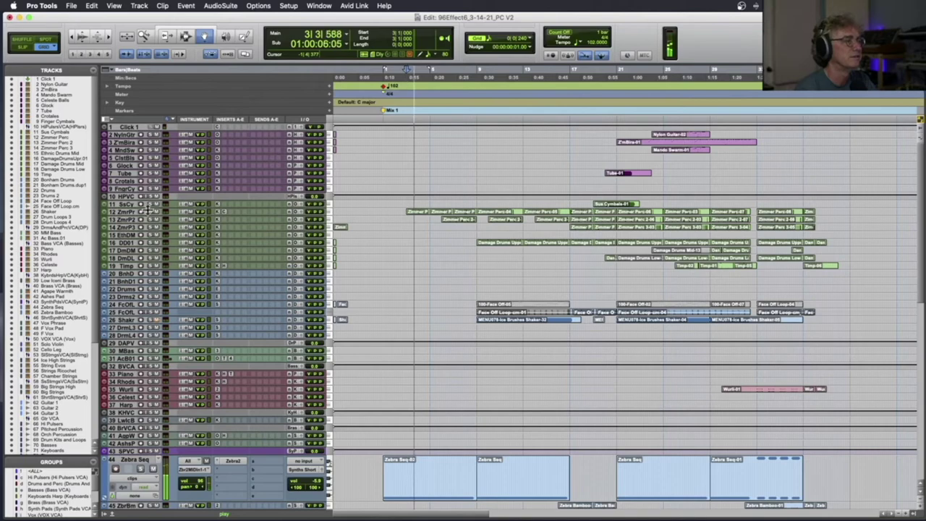
Solo the Zimmer Perc track, increase its track height and stop playback
key("ctrl+Up")
key("ctrl+Up")
key("space")
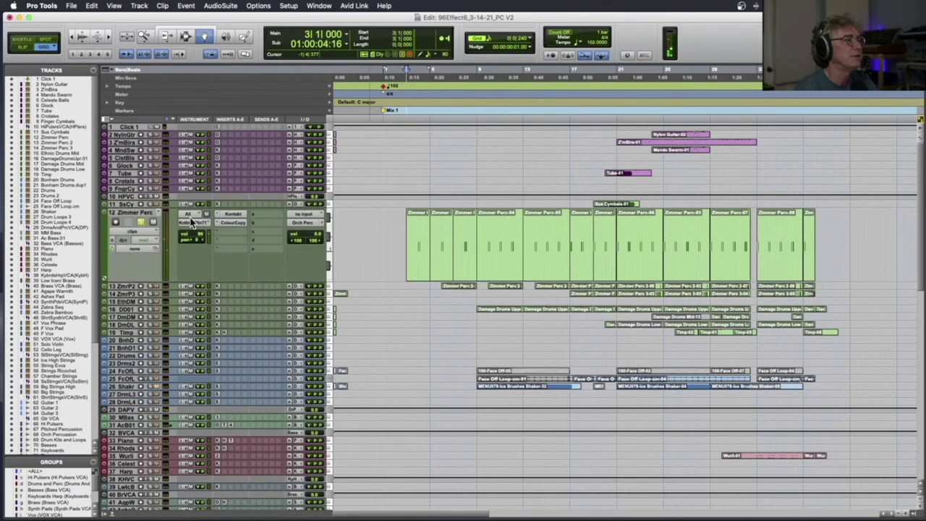
Open the ColourCopy delay on the Zimmer Perc track, examine its settings, close it and stop playback
left_click(231, 223)
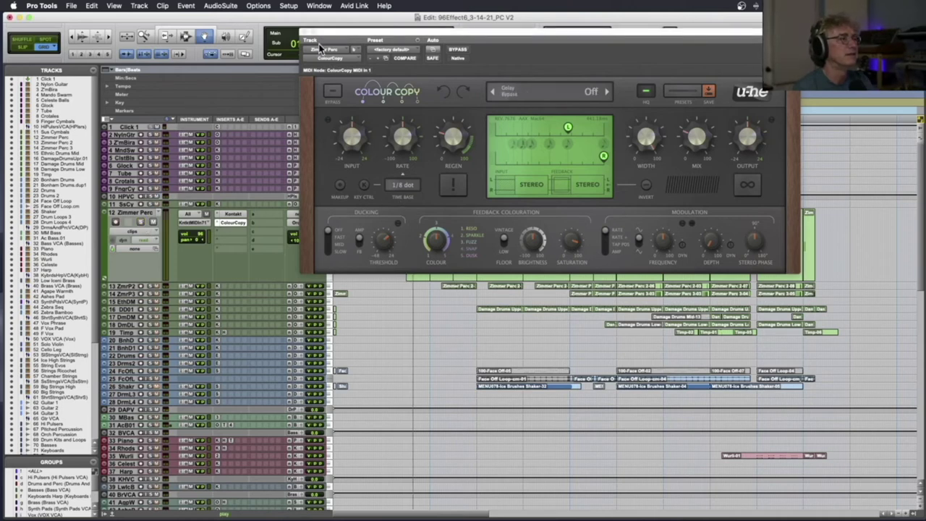
left_click(233, 222)
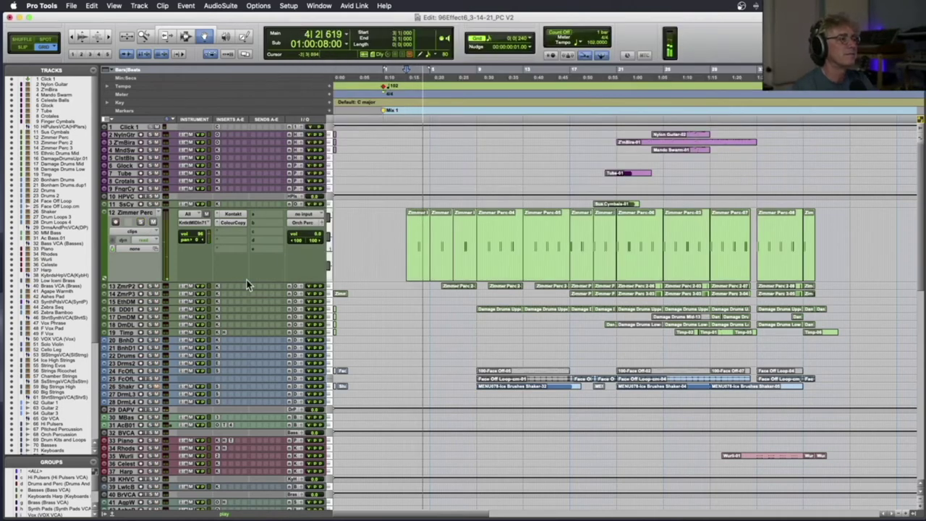
key("space")
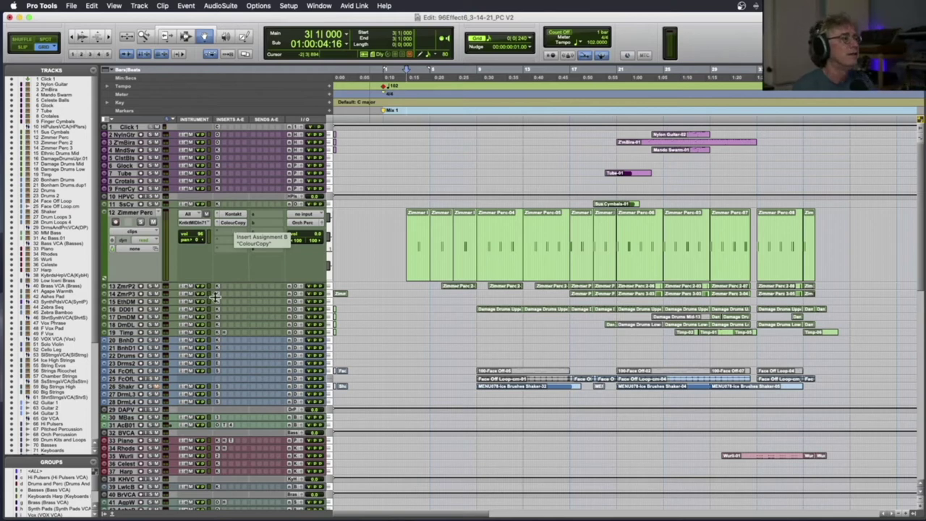
Increase the Zimmer Perc 2 track height and audition the percussion parts from about bar 6 and from 8|4|480
left_click_drag(134, 290, 151, 346)
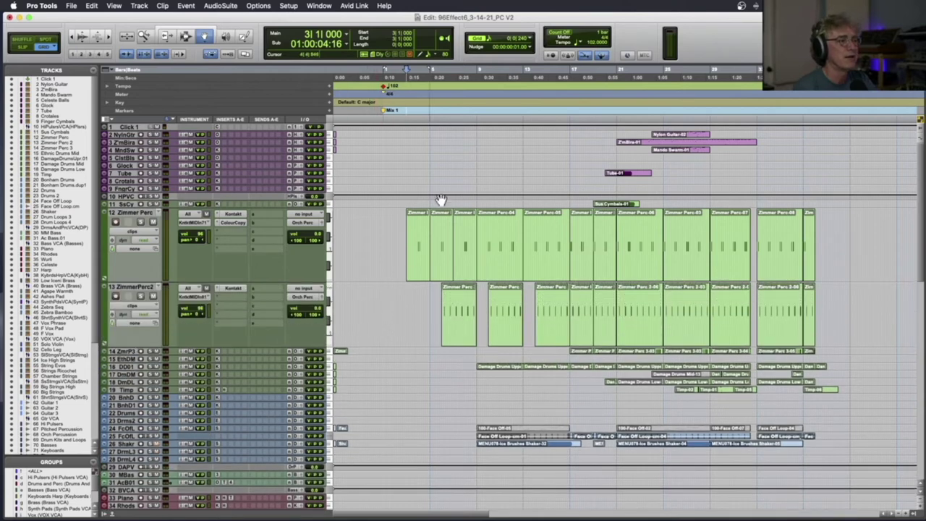
left_click(445, 106)
key("space")
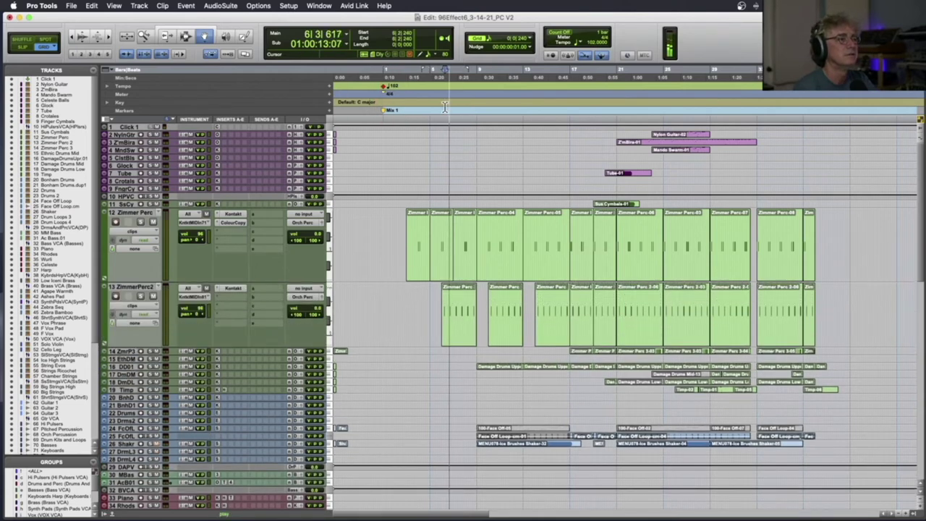
left_click(449, 297)
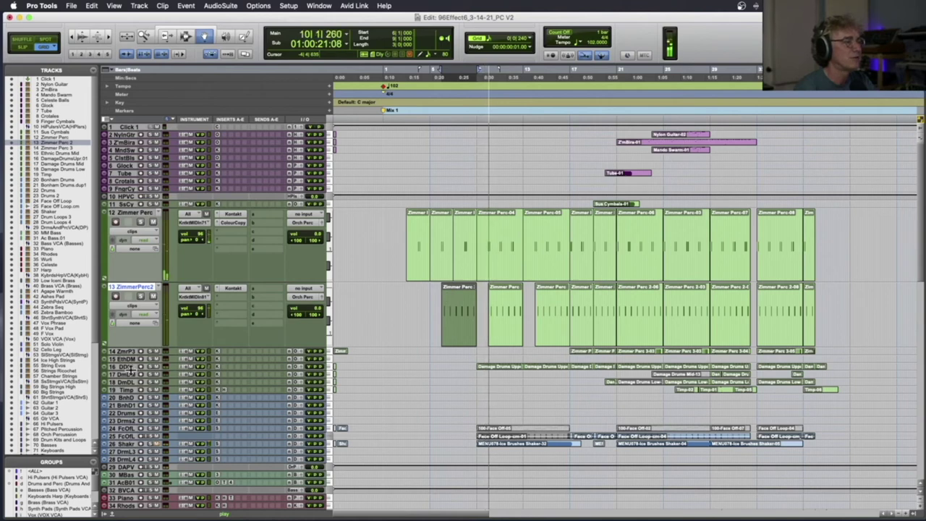
key("space")
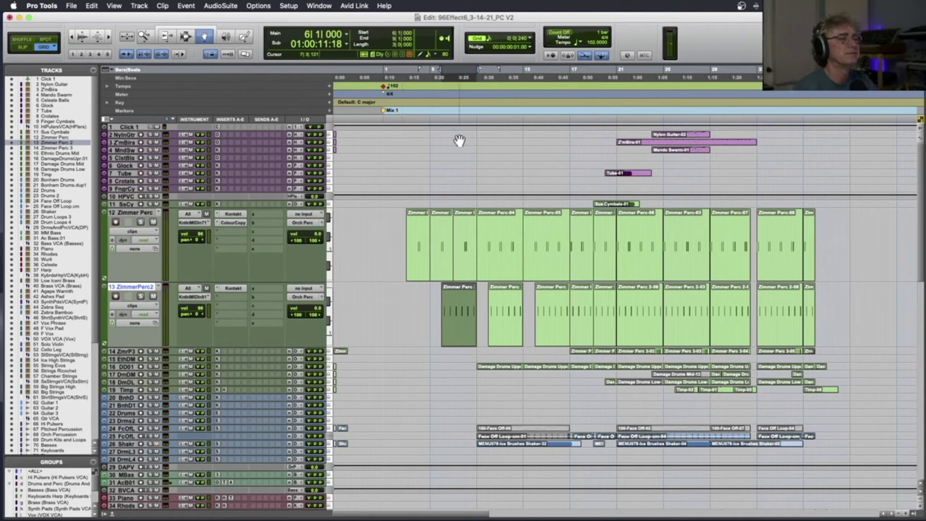
left_click(475, 92)
key("space")
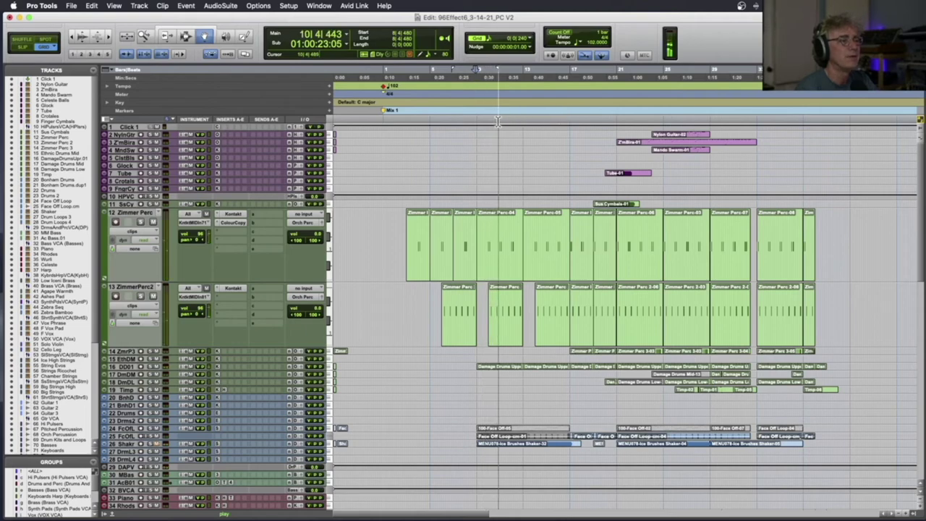
Increase the Big Strings High track height, stop playback and record-enable the track
scroll(511, 163, "down", 15)
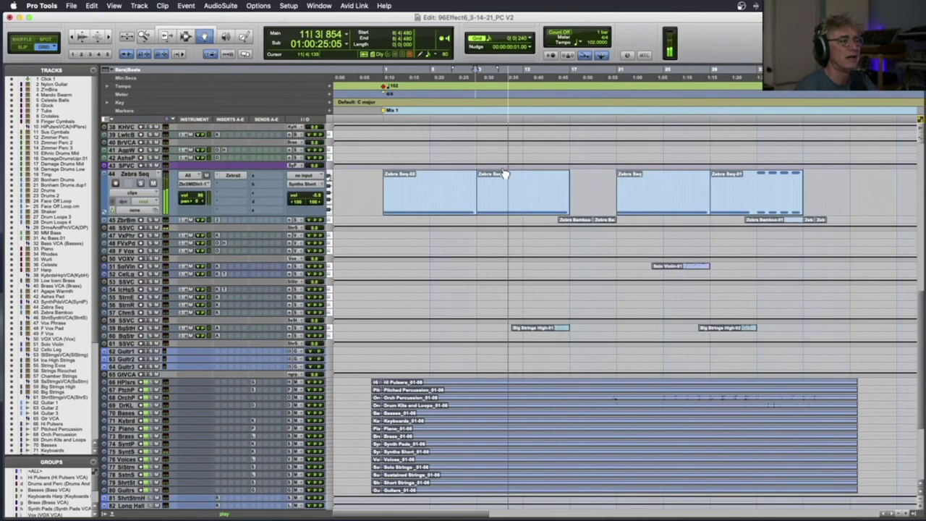
left_click(120, 329)
left_click_drag(119, 400, 121, 404)
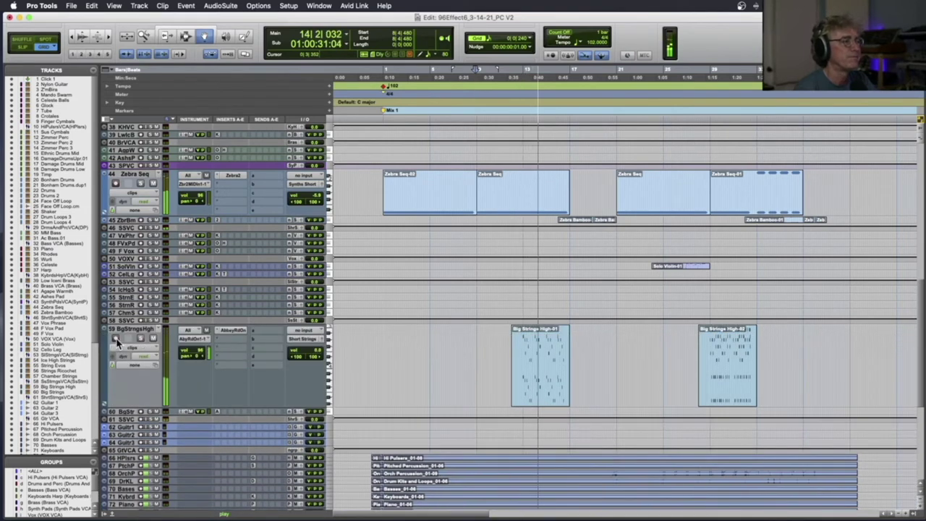
key("space")
left_click(116, 339)
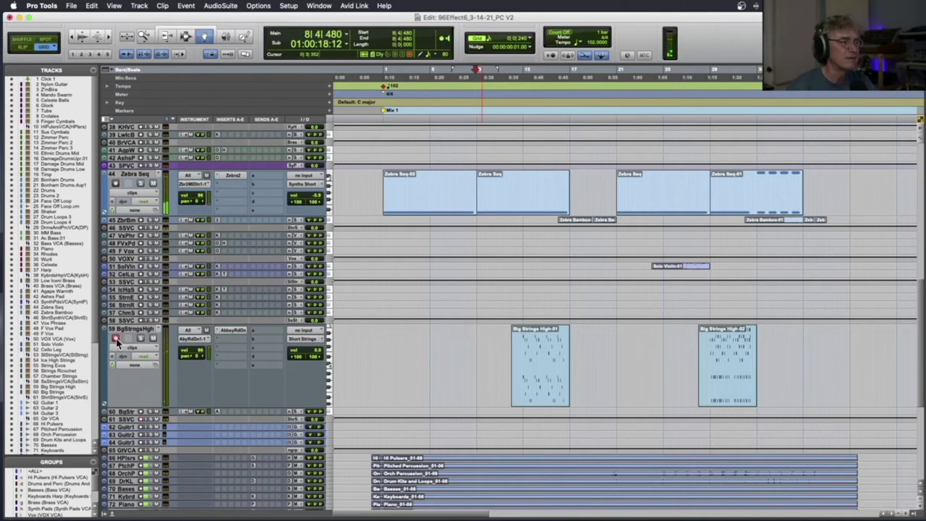
Examine the notes of the first Big Strings High clip in the MIDI Editor, place the cursor at 13|1|000 and close the editor
double_click(548, 340)
left_click(402, 159)
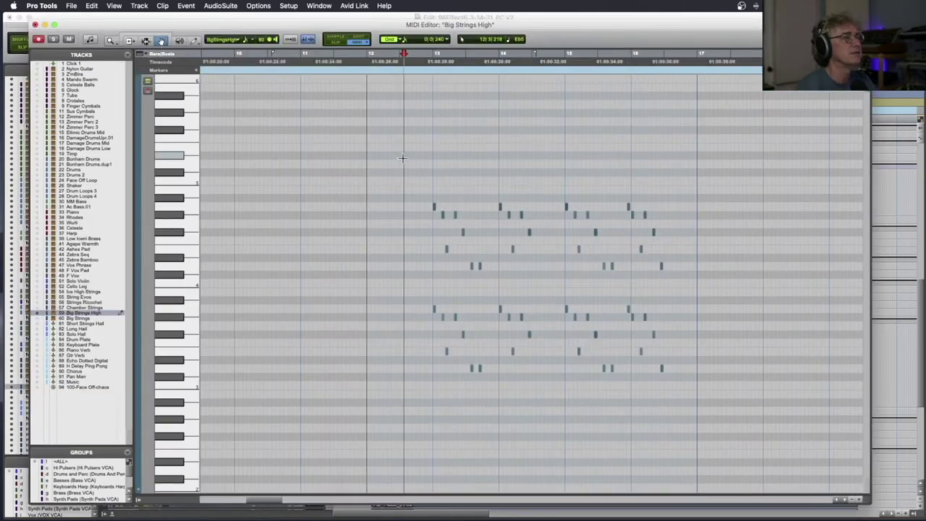
left_click(440, 214)
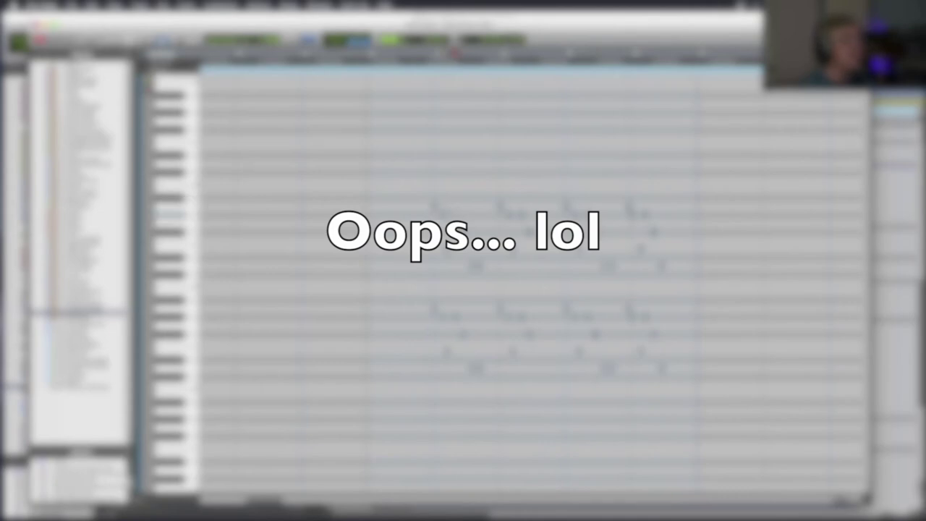
left_click(463, 233)
left_click(474, 266)
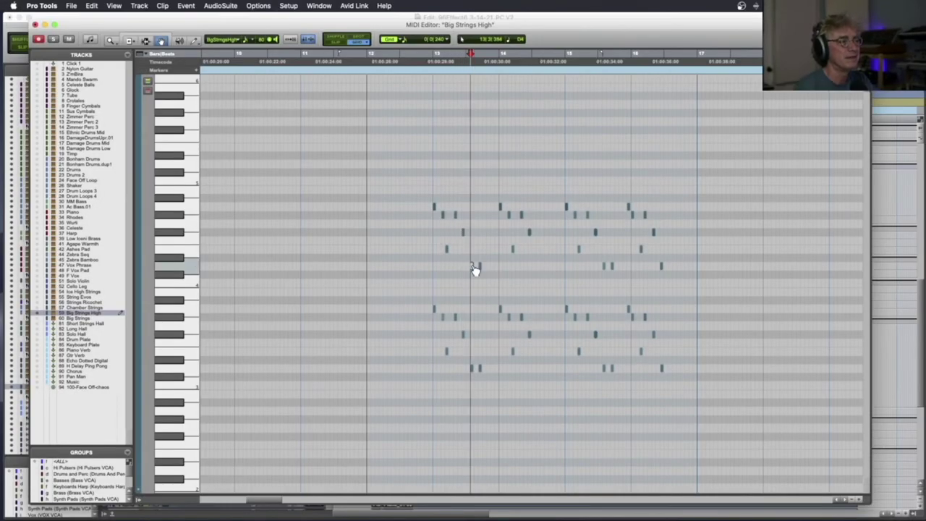
left_click(428, 79)
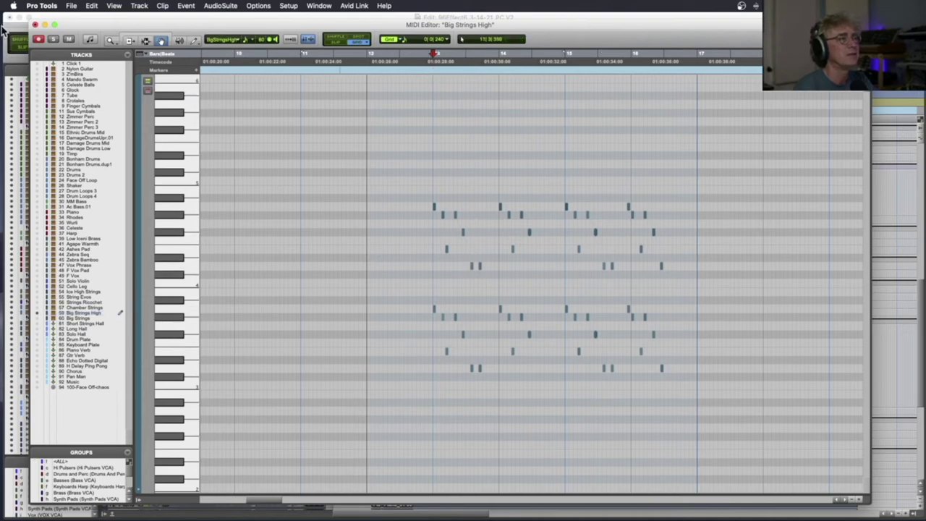
left_click(34, 25)
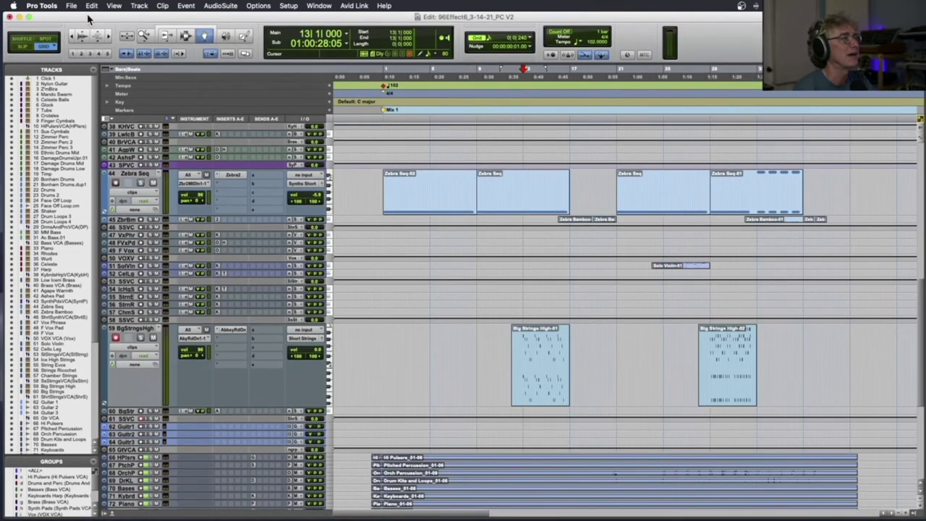
Enlarge and solo the Zebra Bamboo track during playback from 13|1|000, and examine its Zebra2 patch HS Bamboo Hits
key("space")
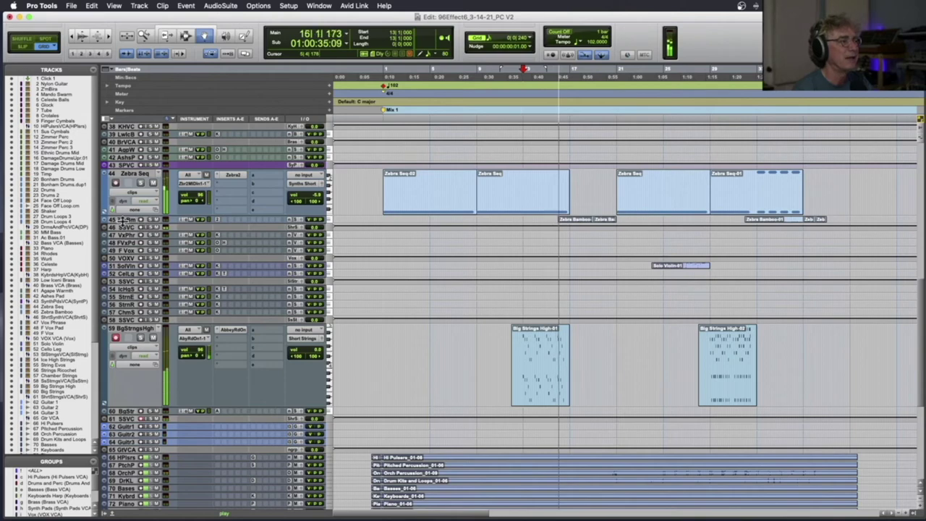
left_click_drag(123, 223, 119, 277)
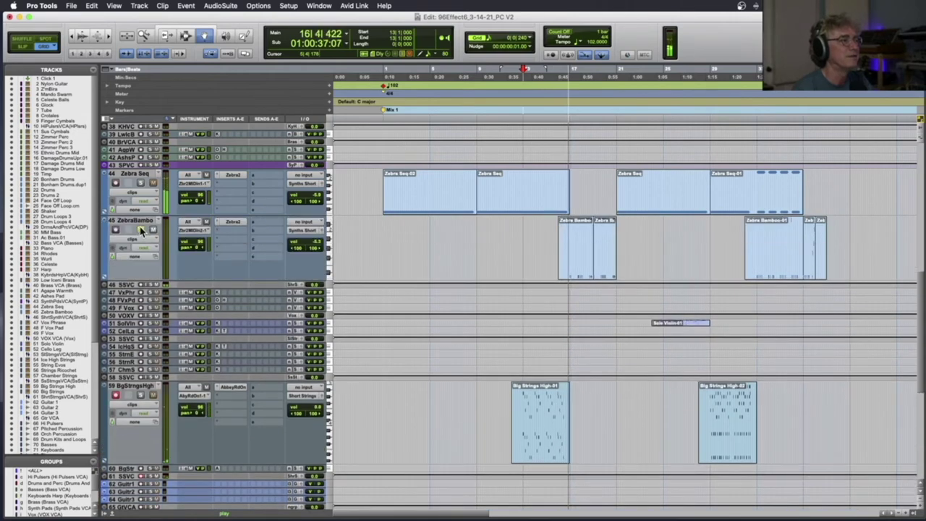
left_click(234, 222)
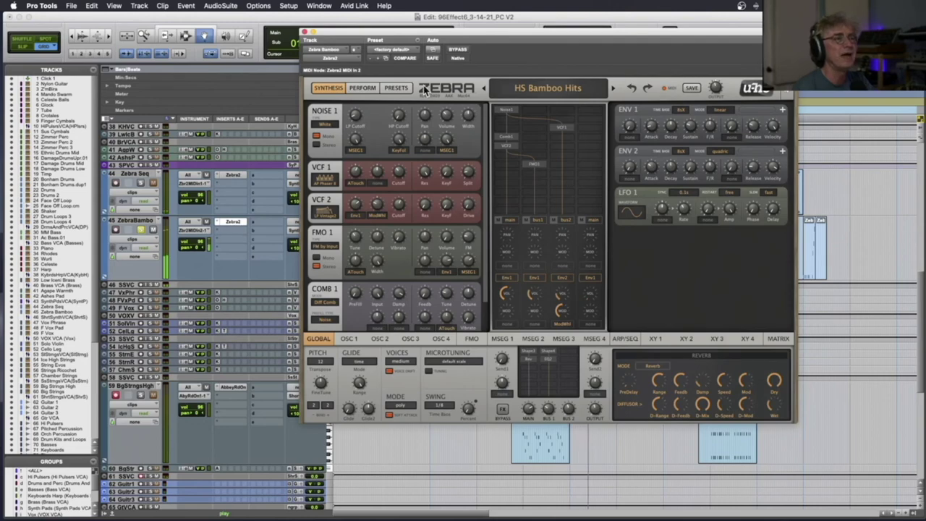
left_click(306, 34)
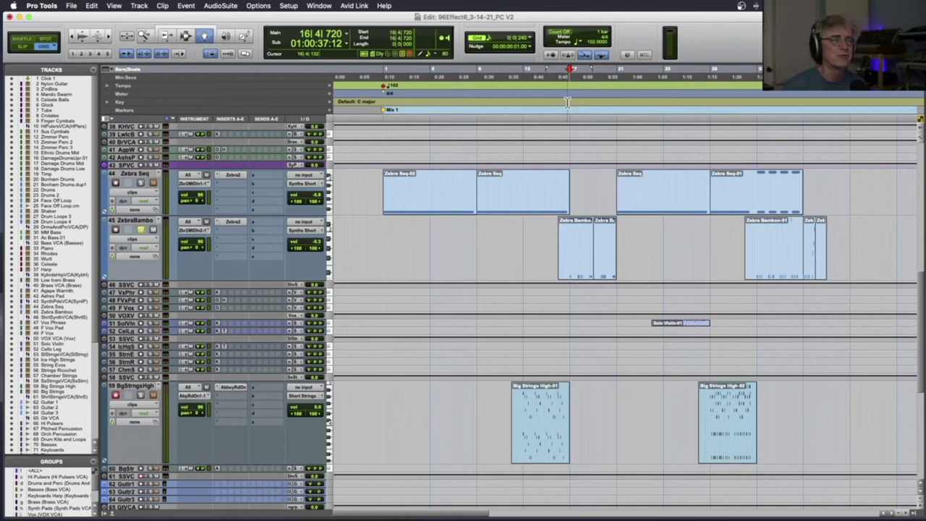
Clear the Zebra Bamboo solo, play the arrangement from 16|4|240 and stop playback back at the percussion tracks
scroll(164, 230, "up", 10)
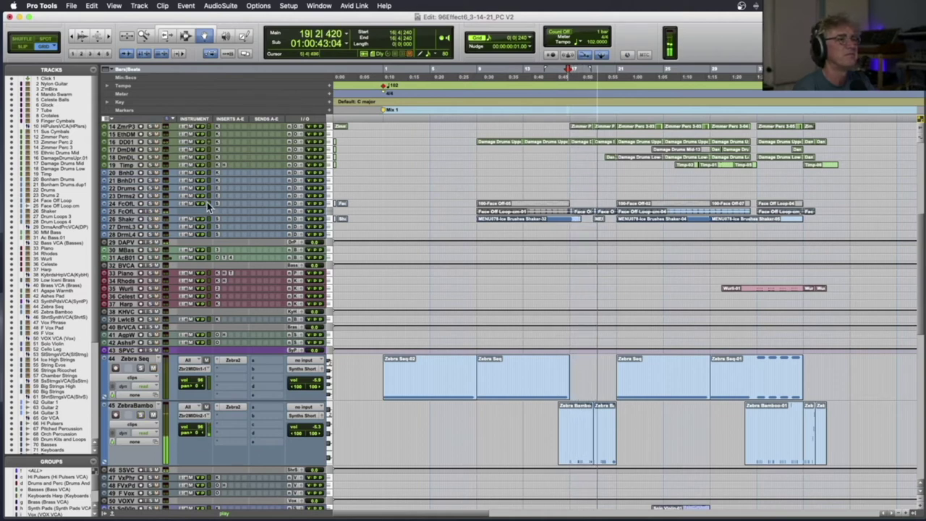
scroll(568, 156, "up", 10)
key("space")
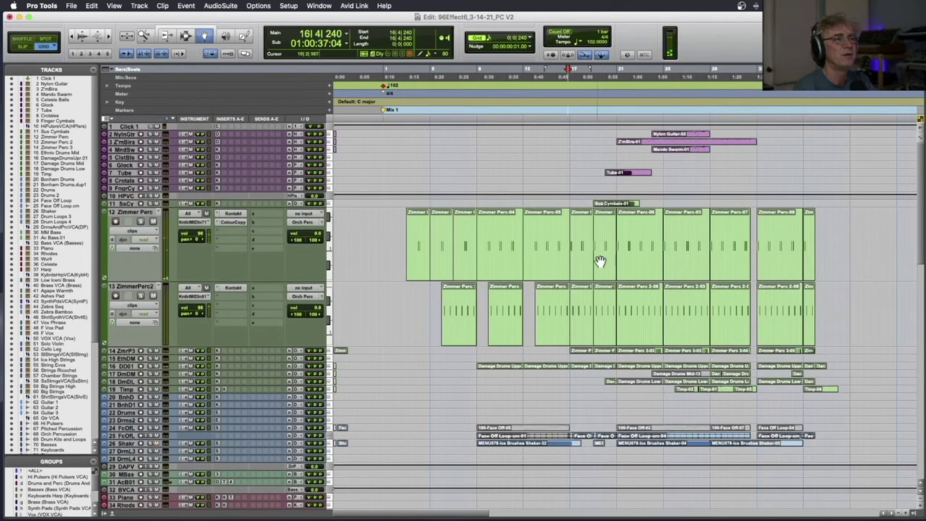
Play from 20|4|720 with the Z'mBira track soloed, and stop playback
scroll(653, 233, "down", 1)
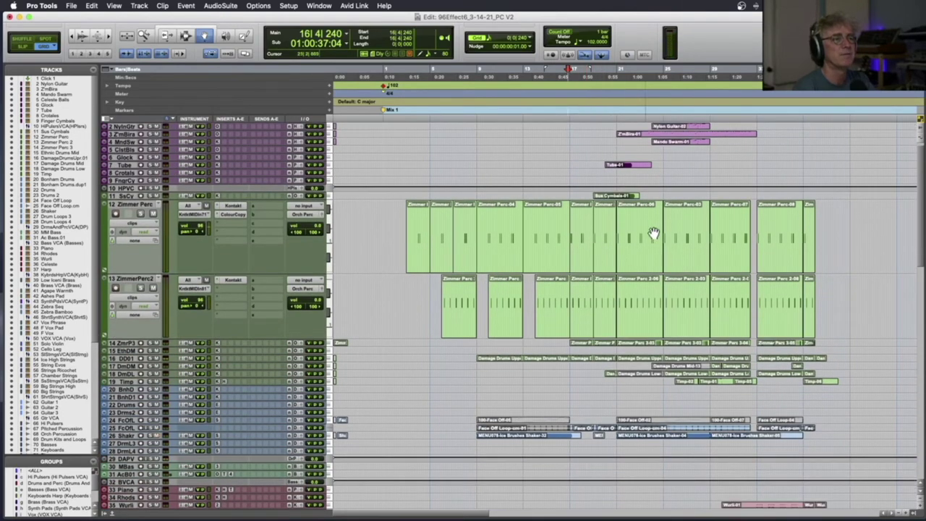
key("space")
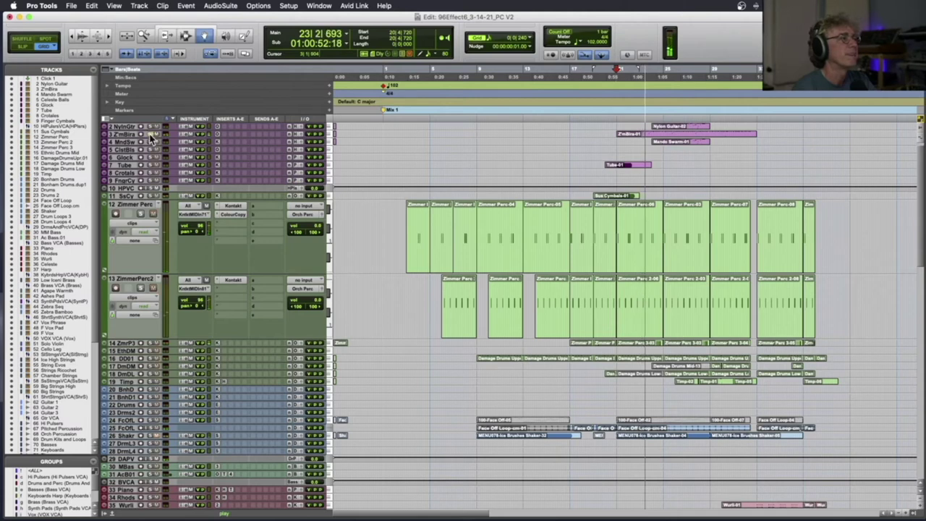
key("space")
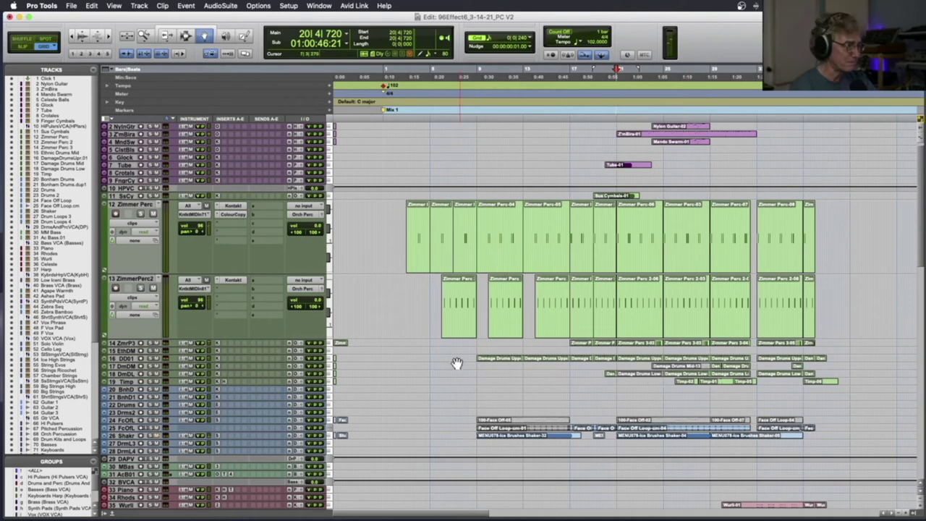
Audition the soloed Nylon Guitar and Mando Swarm tracks and the soloed Solo Violin from 24|4|000, and stop playback
key("space")
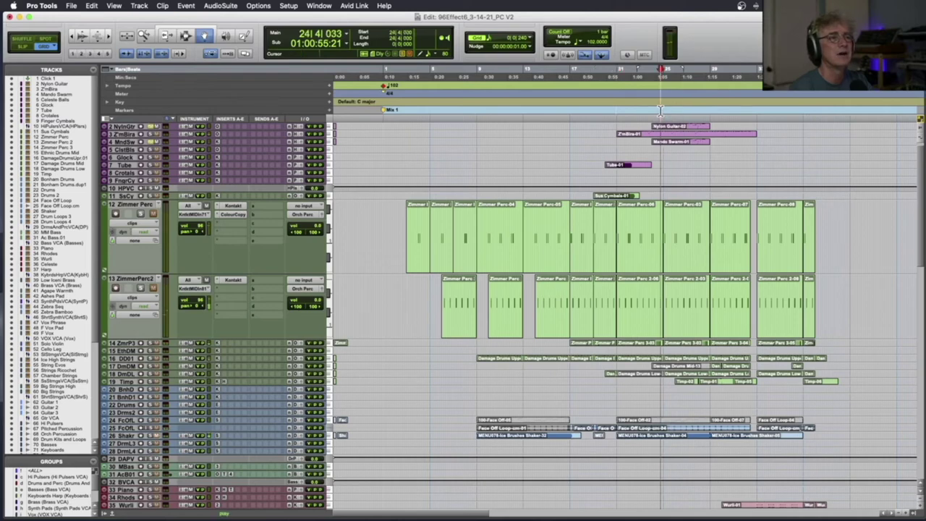
scroll(509, 261, "down", 10)
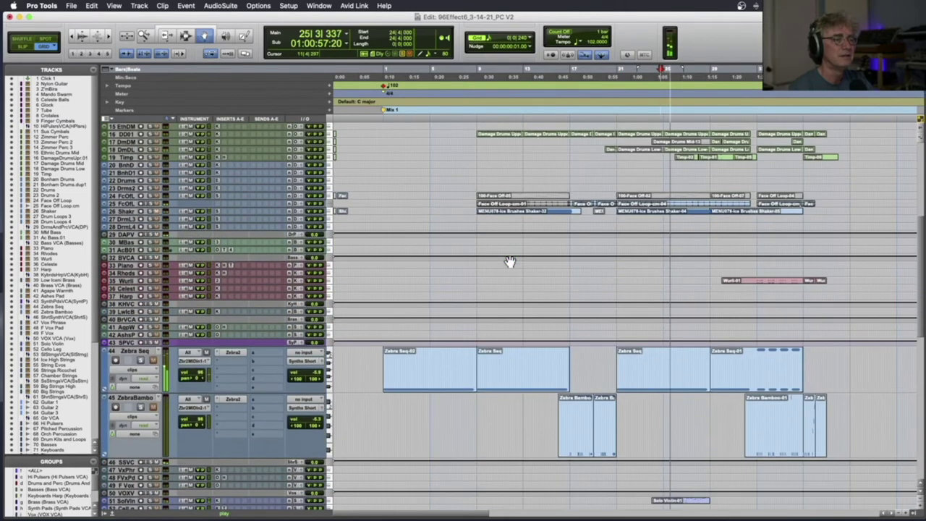
scroll(509, 260, "down", 3)
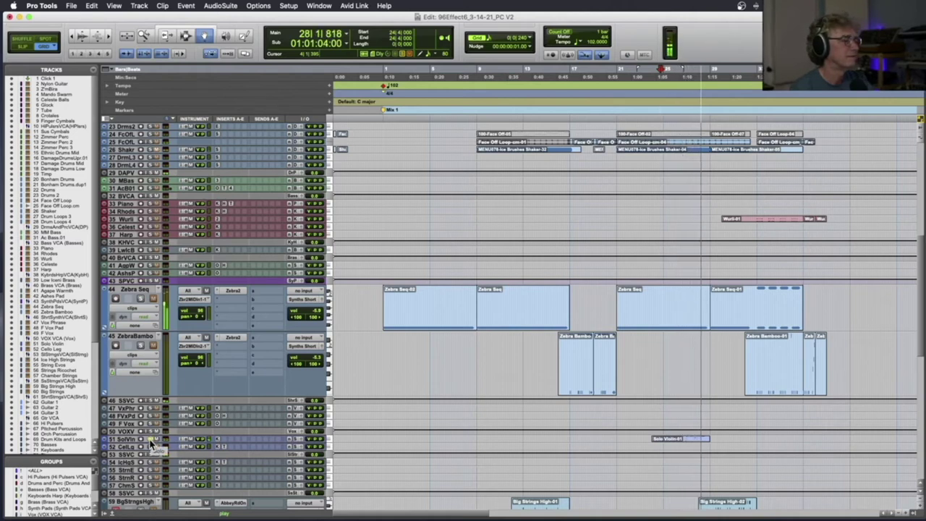
key("space")
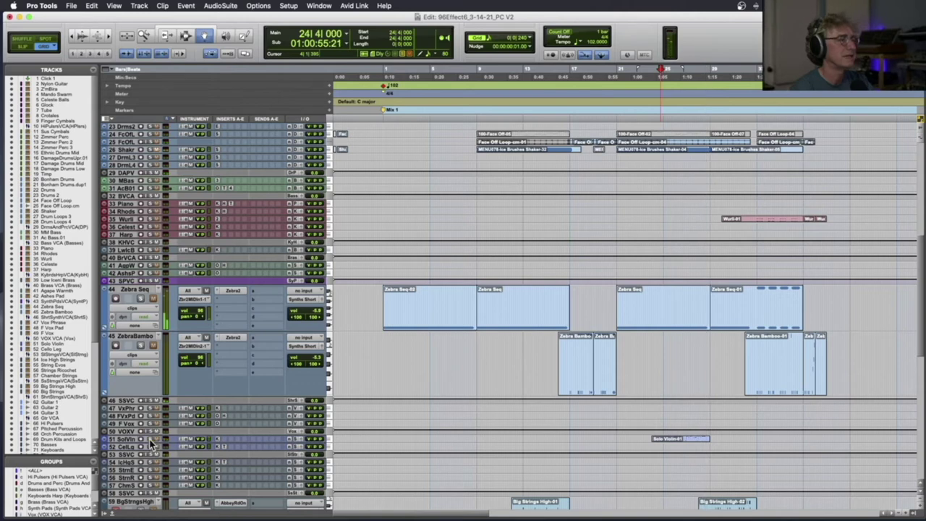
Look over the session's tracks during playback and solo the Big Strings High track to hear it alone
scroll(665, 110, "down", 10)
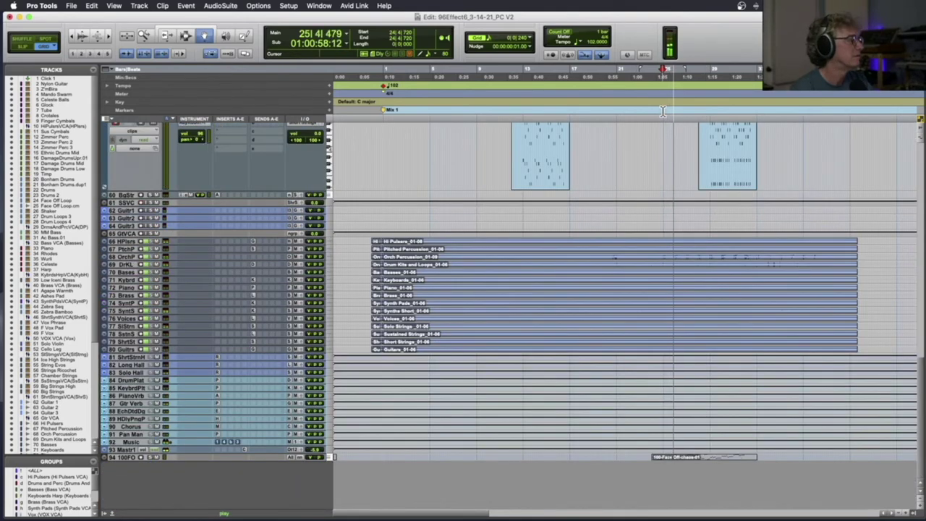
scroll(669, 191, "up", 10)
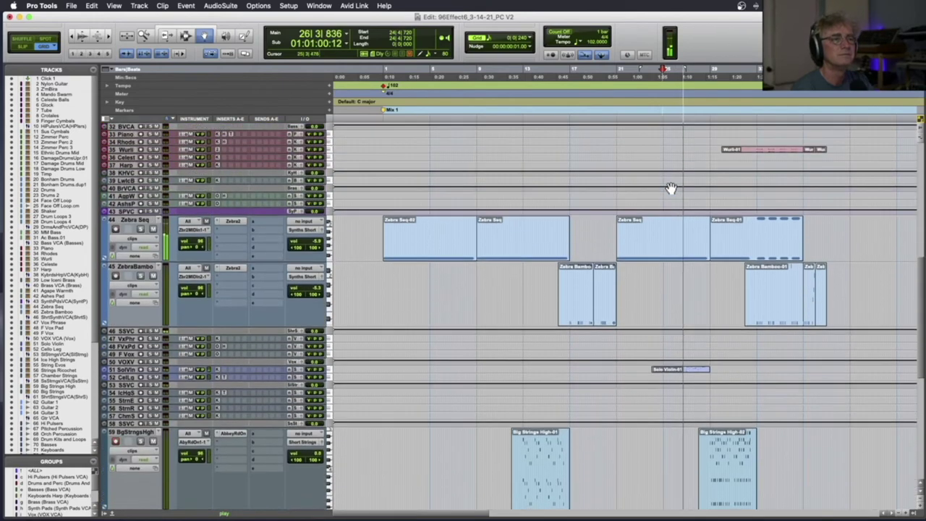
scroll(672, 188, "up", 1)
scroll(671, 188, "up", 10)
scroll(671, 188, "up", 1)
scroll(671, 188, "down", 5)
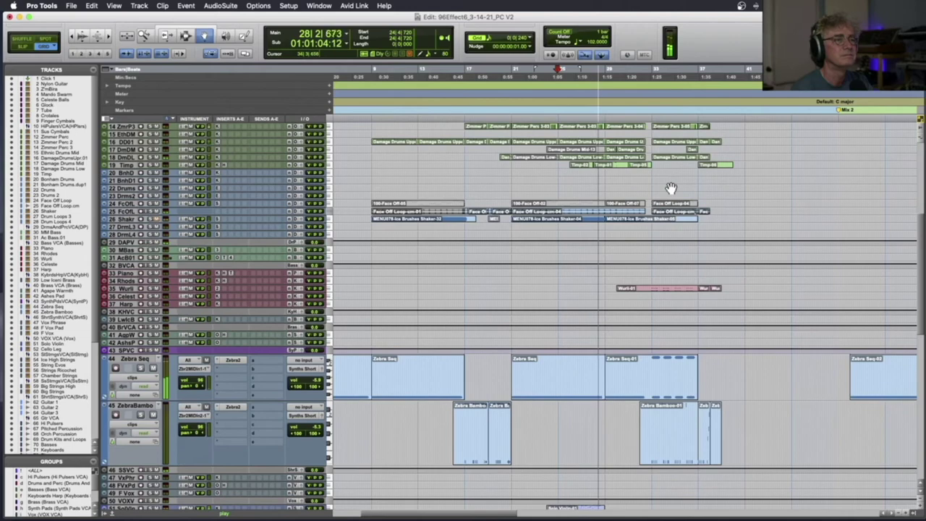
scroll(236, 208, "down", 3)
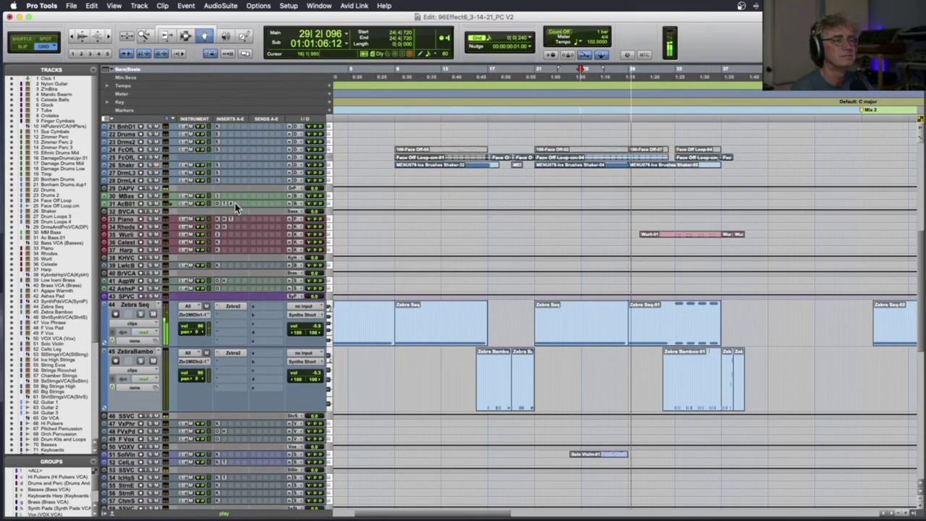
scroll(235, 209, "down", 4)
left_click(141, 369)
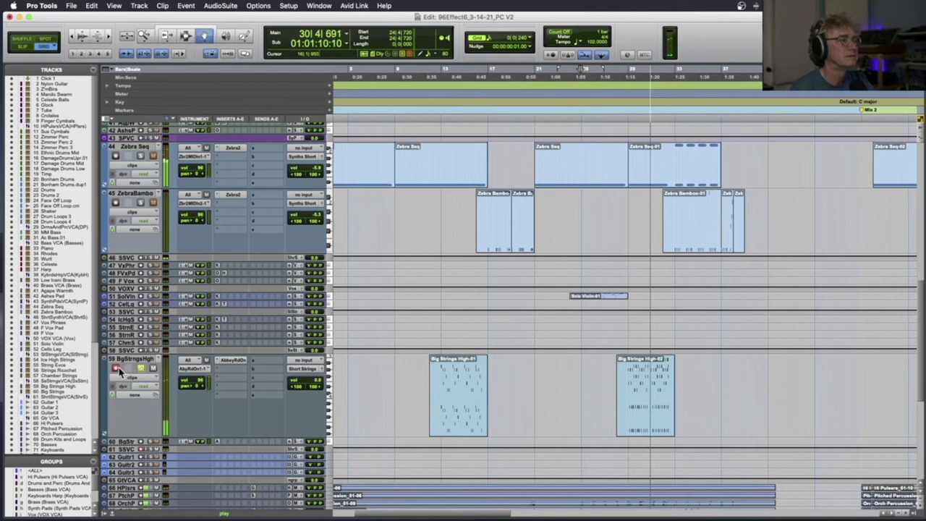
key("space")
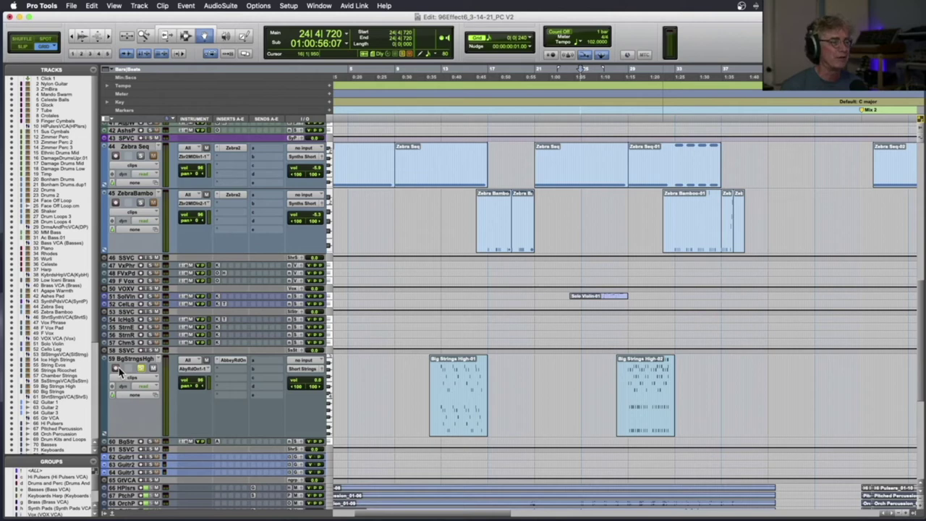
Clear the Big Strings High solo and play the full cue from 29|2|240
key("space")
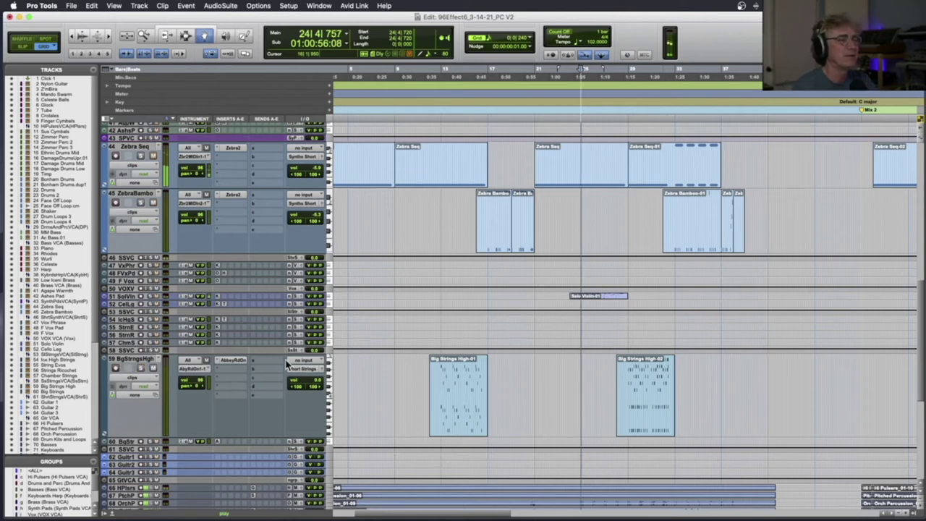
left_click(631, 110)
key("space")
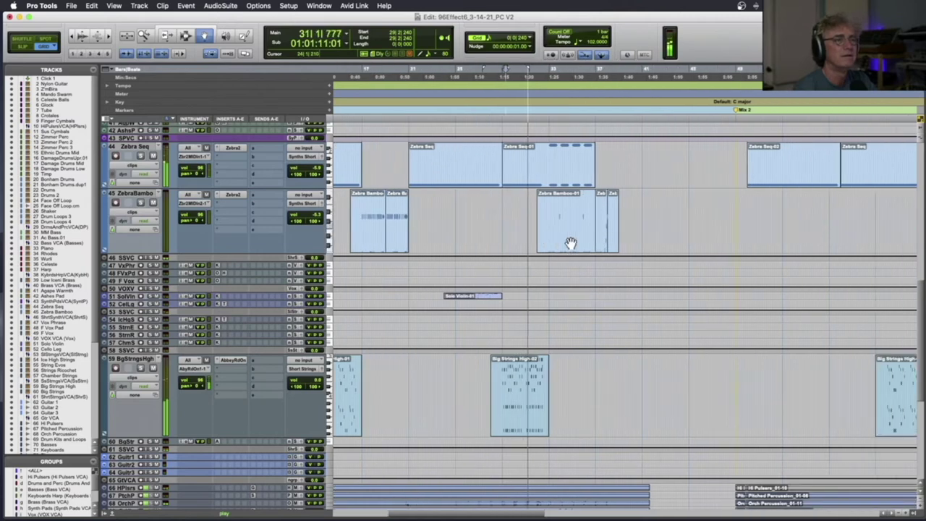
scroll(571, 243, "up", 3)
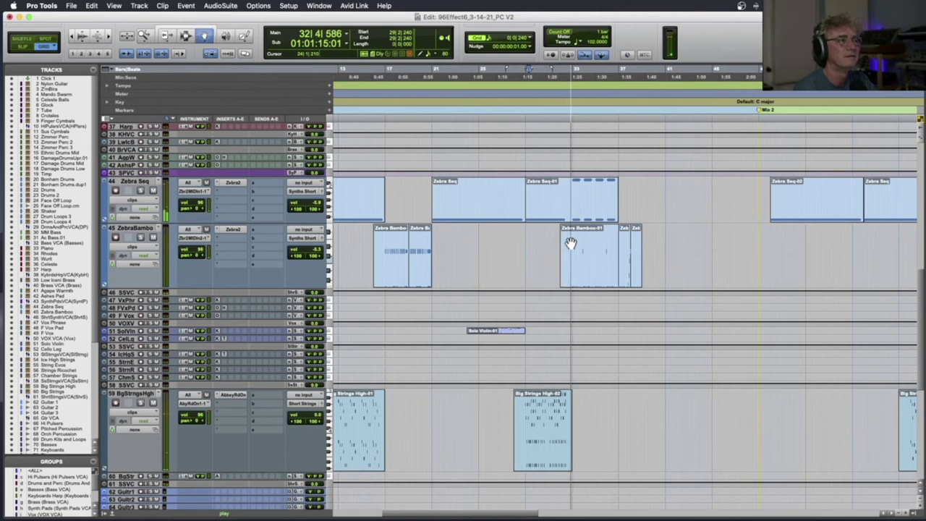
scroll(542, 244, "up", 3)
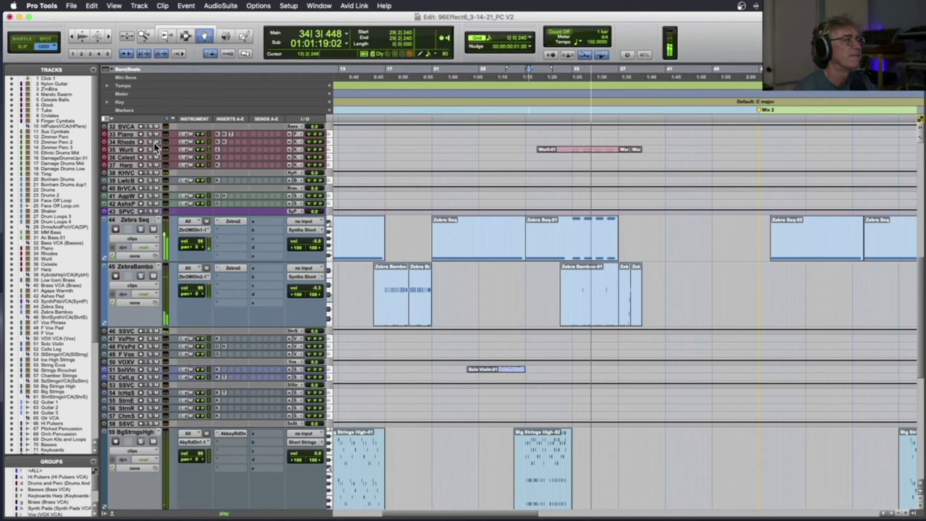
Solo the Wurli and Zebra Seq tracks and play them from 29|2|240
key("space")
key("space")
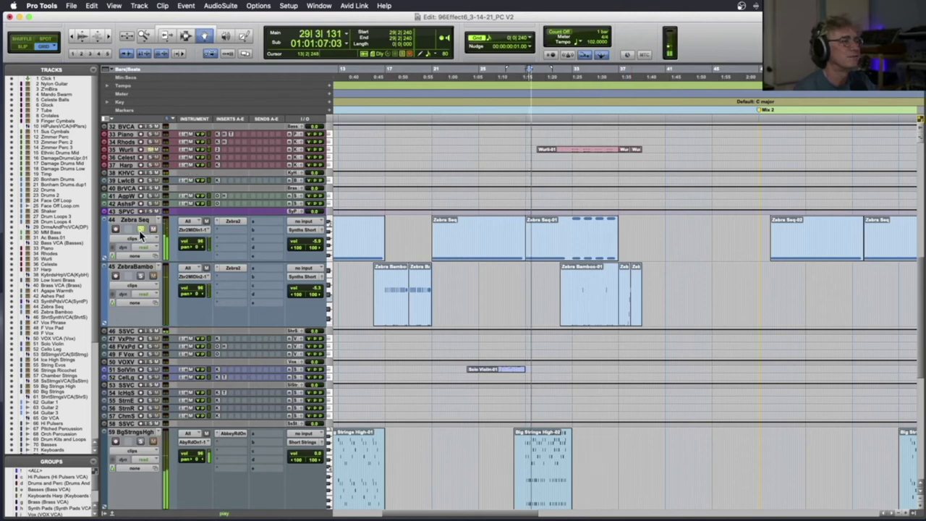
key("space")
Play the soloed Wurli and Zebra Seq from 32|4|240, and replay the passage with the solos cleared
key("space")
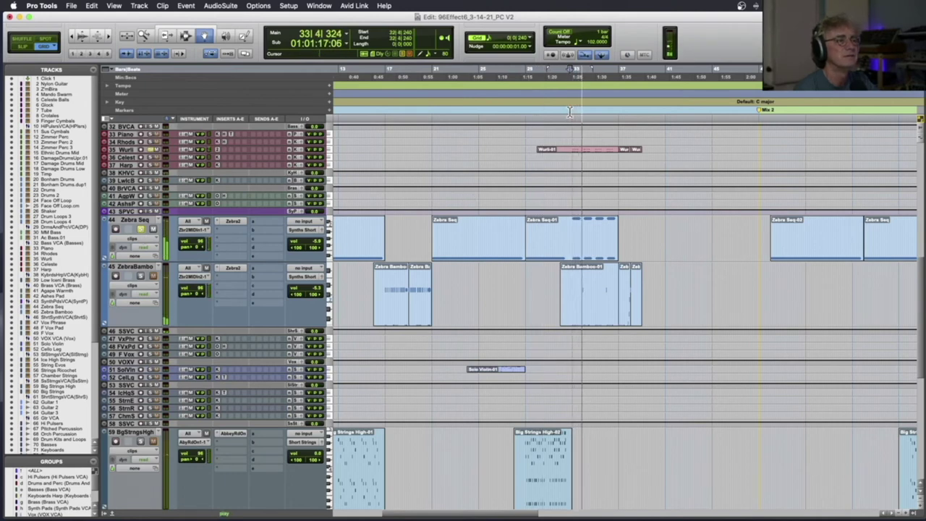
key("space")
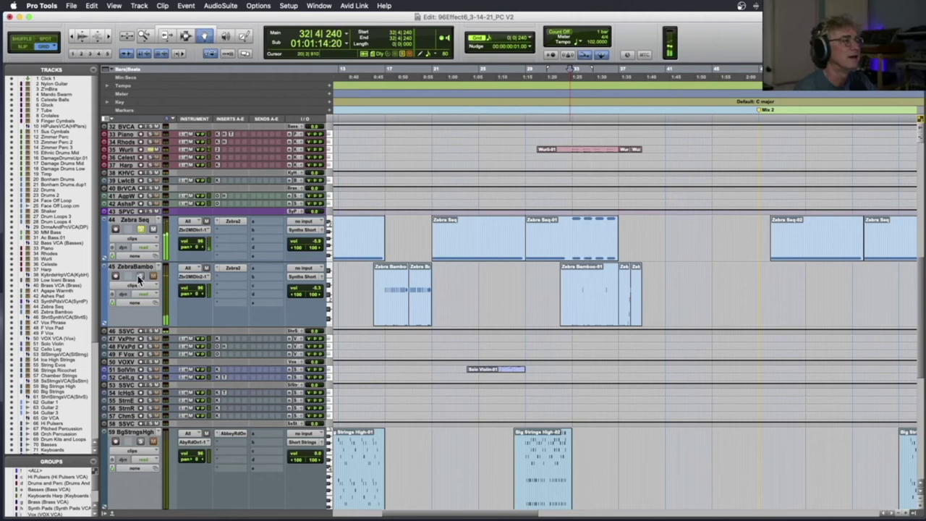
key("space")
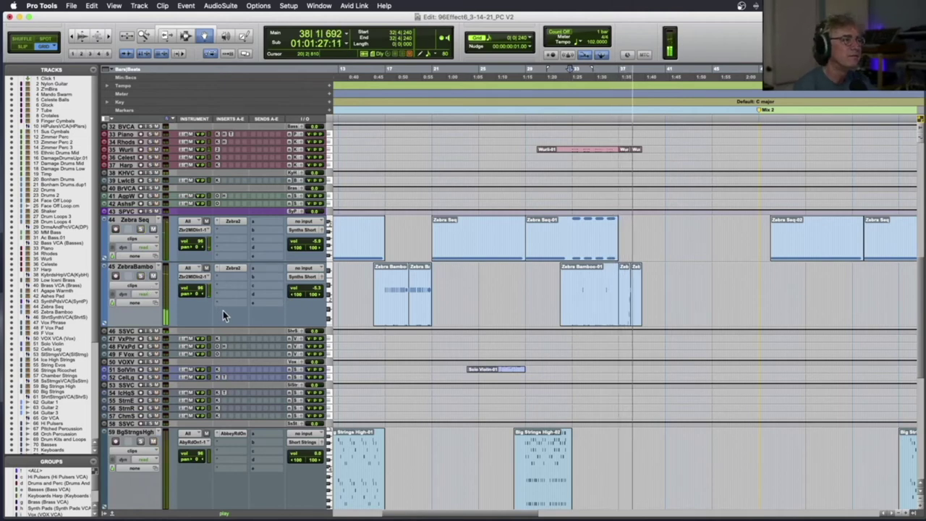
key("space")
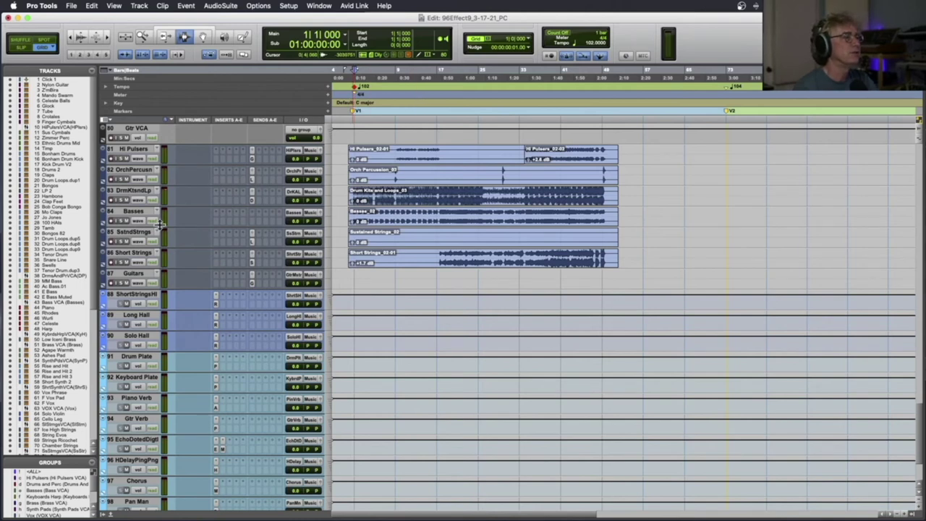
Select the Hi Pulsers_02-01 clip and place the edit cursor at bar 25 on the Drum Kits and Loops stem
key("super+bracketright")
key("super+bracketright")
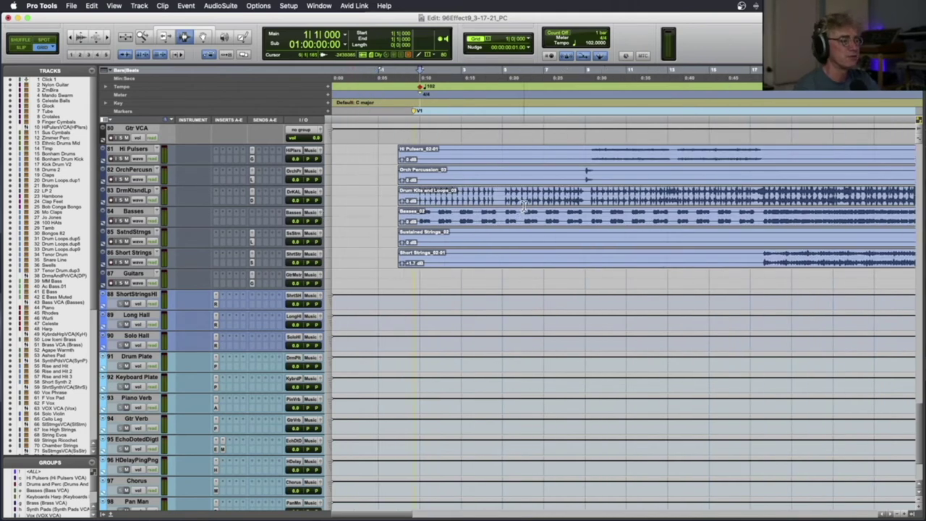
key("super+bracketleft")
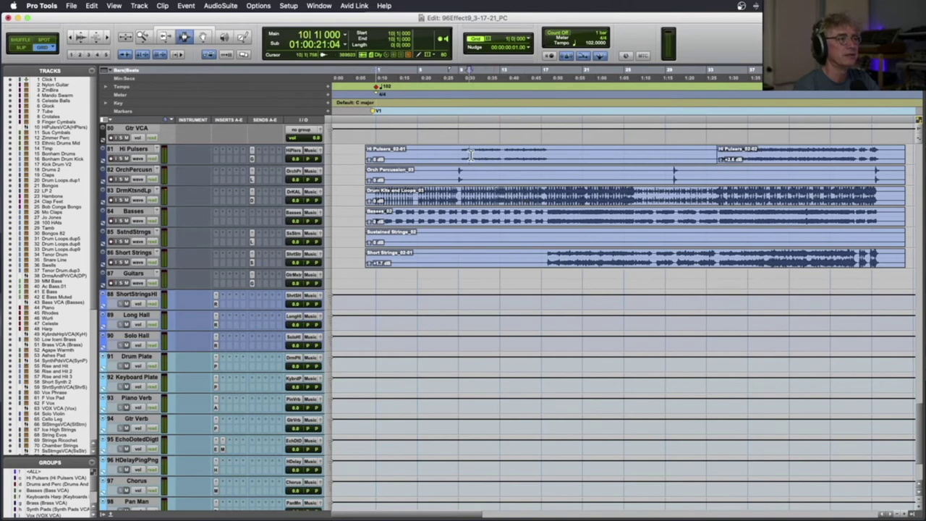
double_click(470, 154)
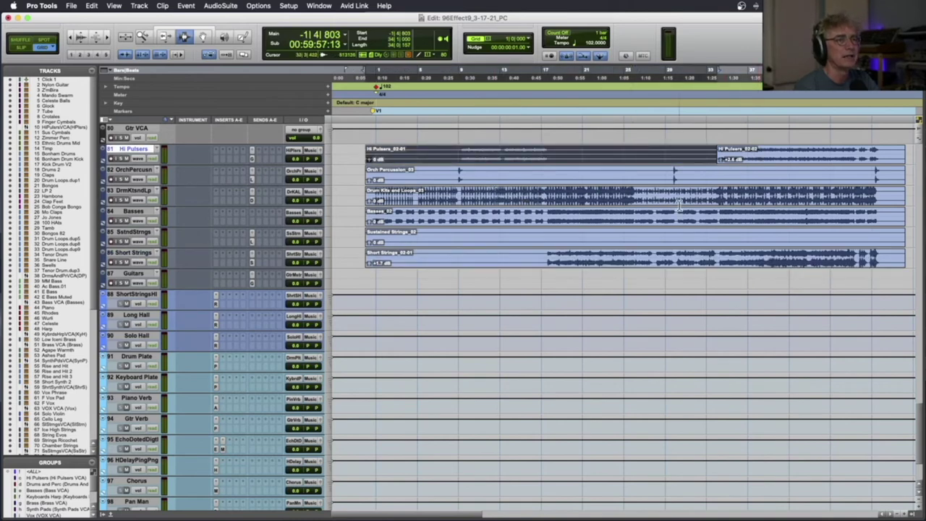
double_click(626, 222)
left_click(624, 207)
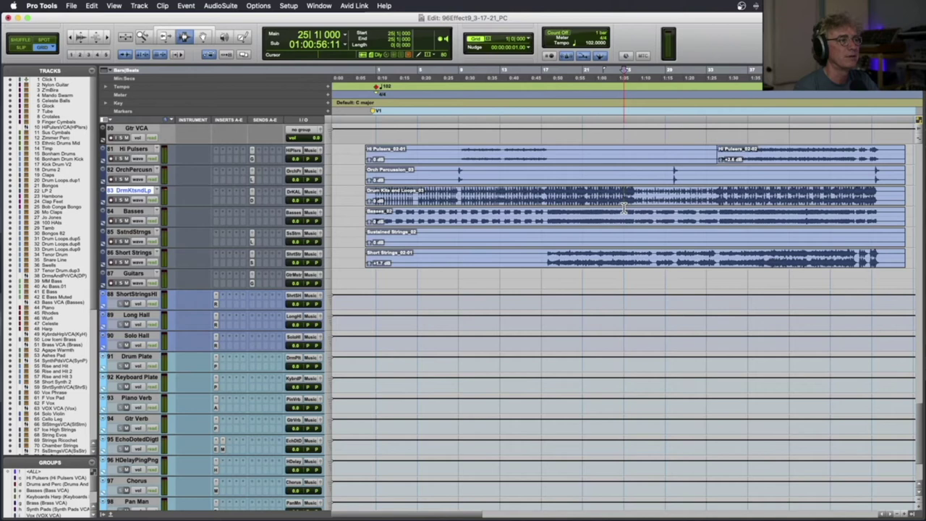
Play the recorded stems from bar 1 and again from bar 5
left_click(450, 174)
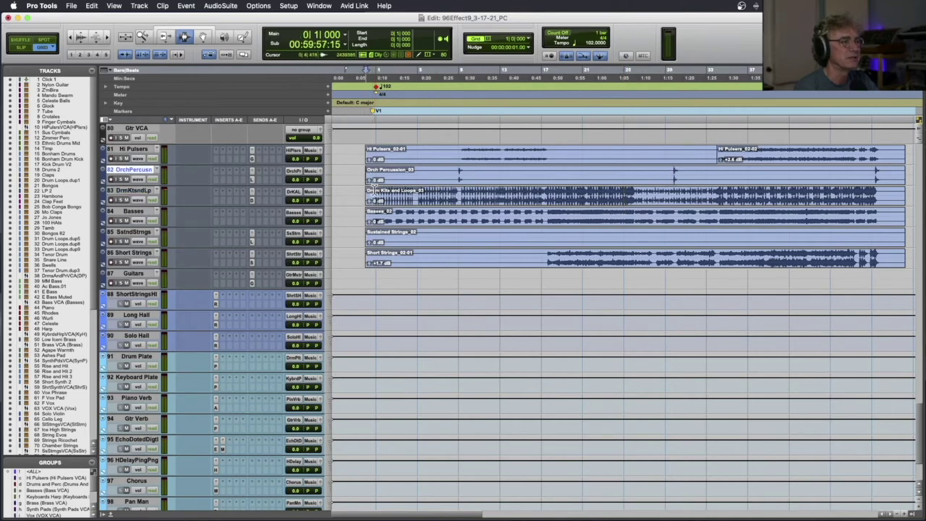
key("space")
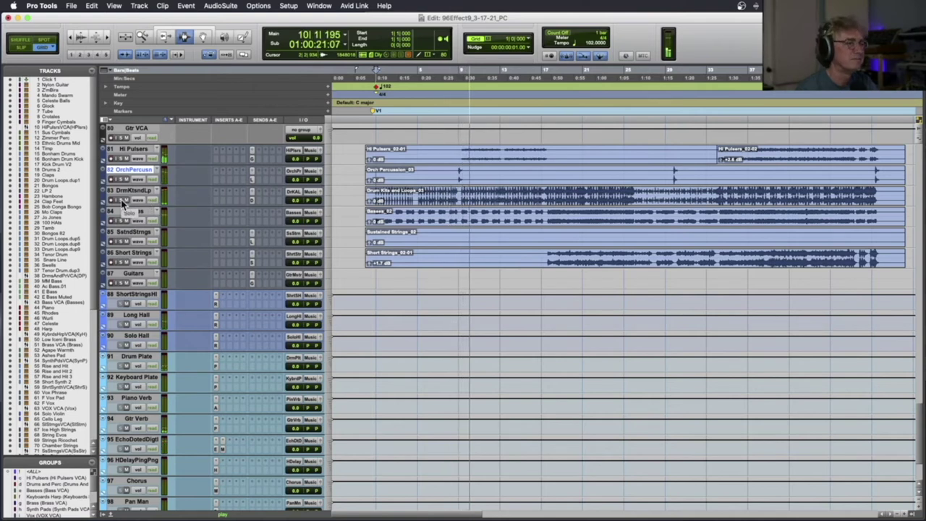
left_click(432, 194)
key("space")
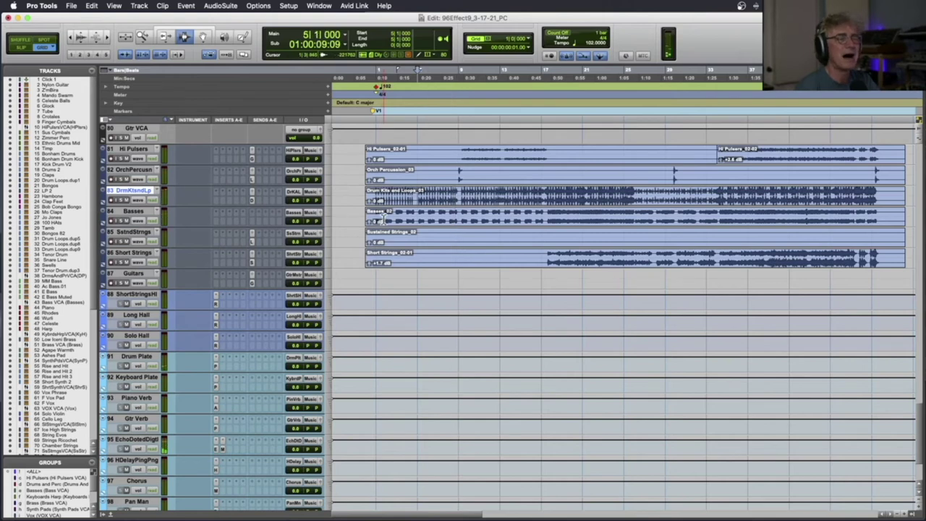
Solo the Orch Percussion and Drum Kits and Loops stems and play them from bar 8
left_click(450, 217)
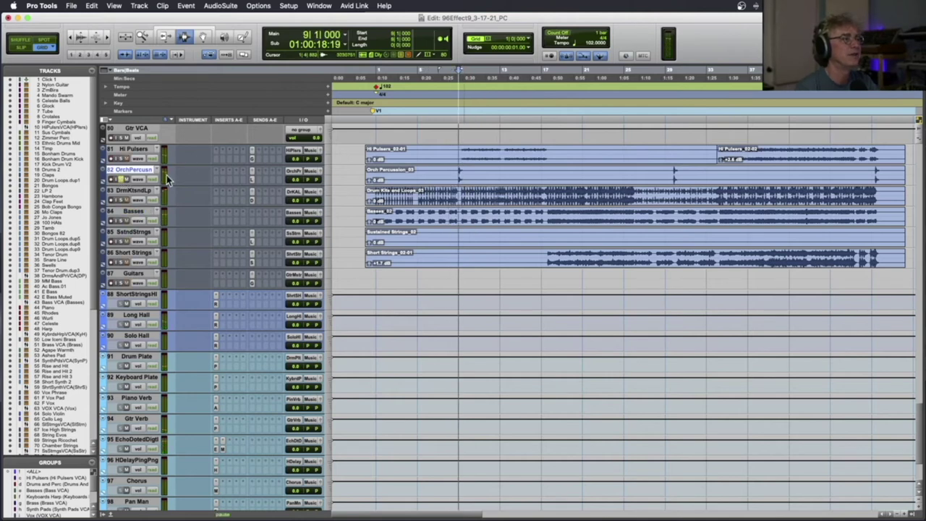
key("space")
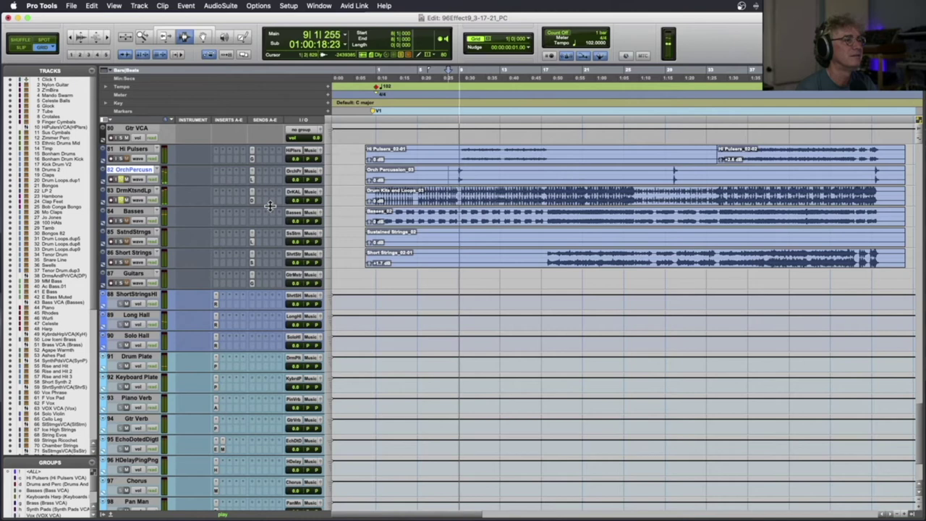
key("space")
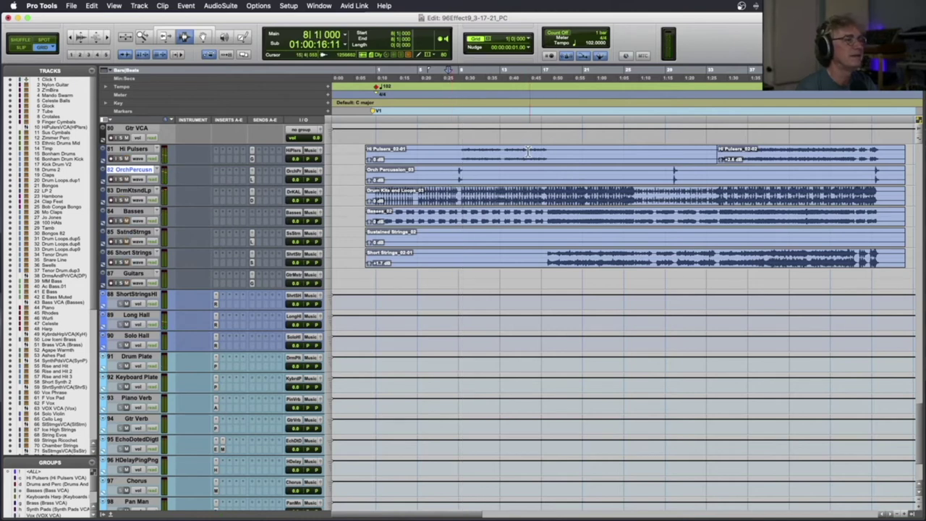
Play from bar 9 with the Hi Pulsers and Basses stems soloed, and select bars 9 to 19 of the Hi Pulsers clip
left_click(457, 156)
key("space")
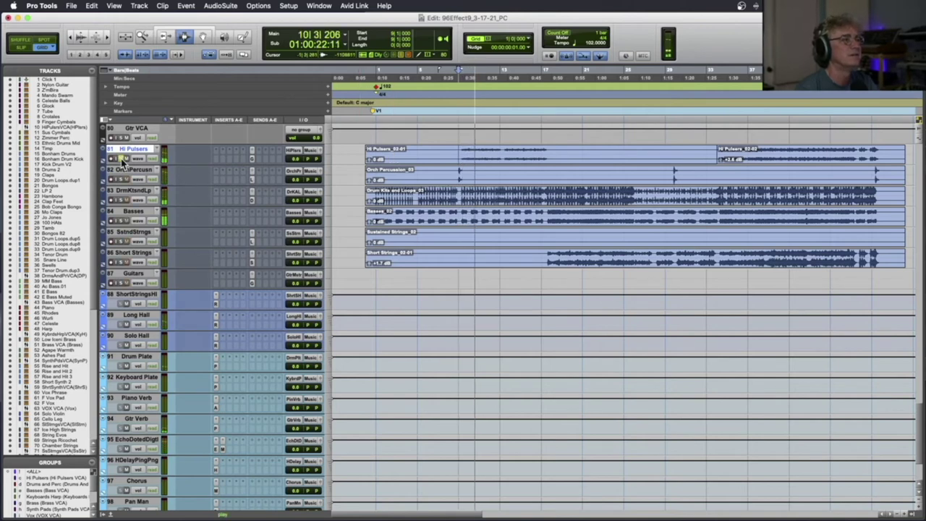
scroll(121, 162, "up", 1)
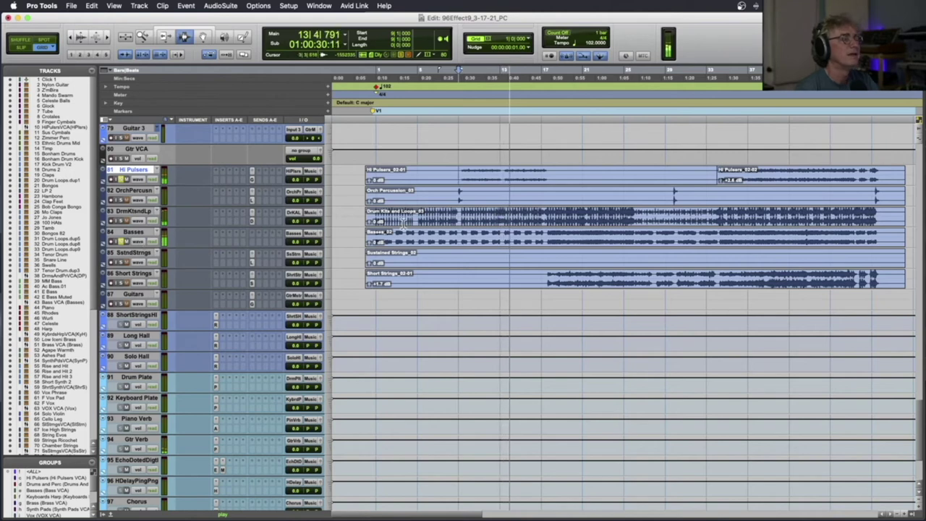
key("space")
left_click_drag(459, 177, 575, 175)
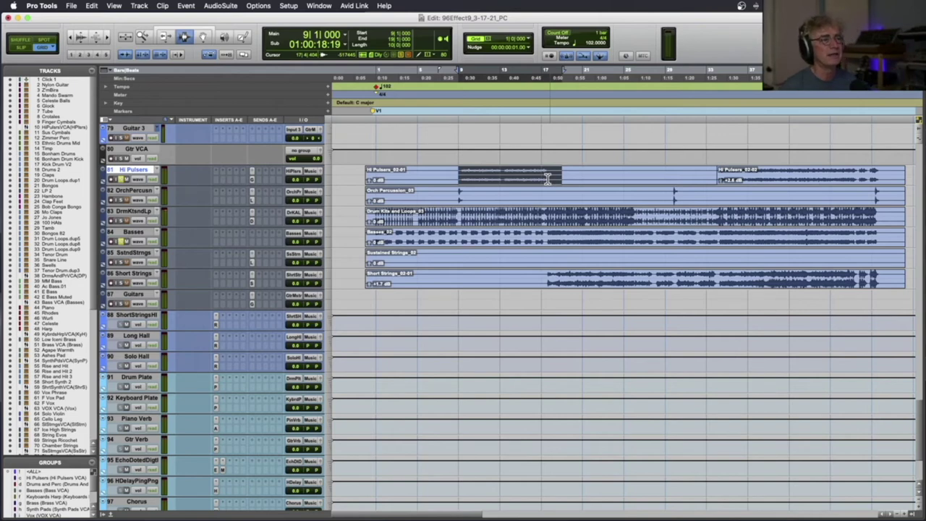
Clear the Hi Pulsers and Basses solos and play all the stems from bar 16
left_click(544, 215)
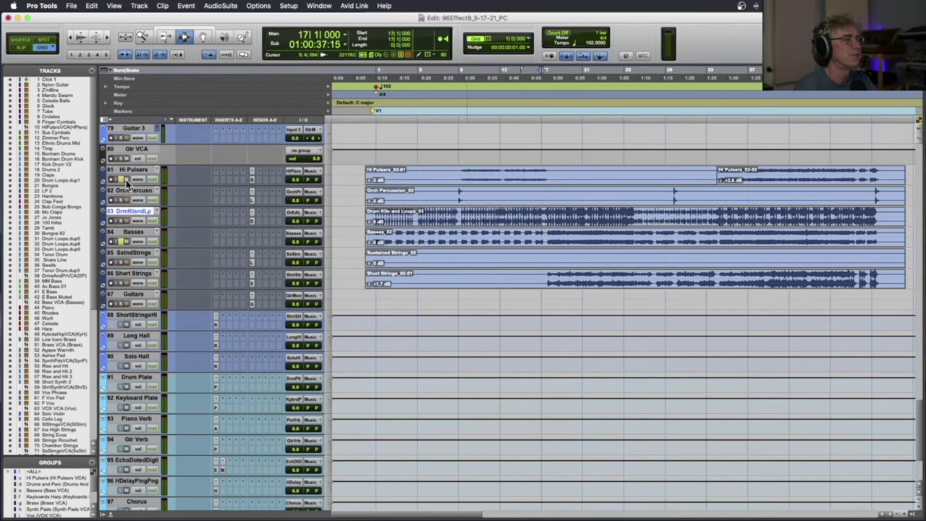
left_click(557, 233)
key("space")
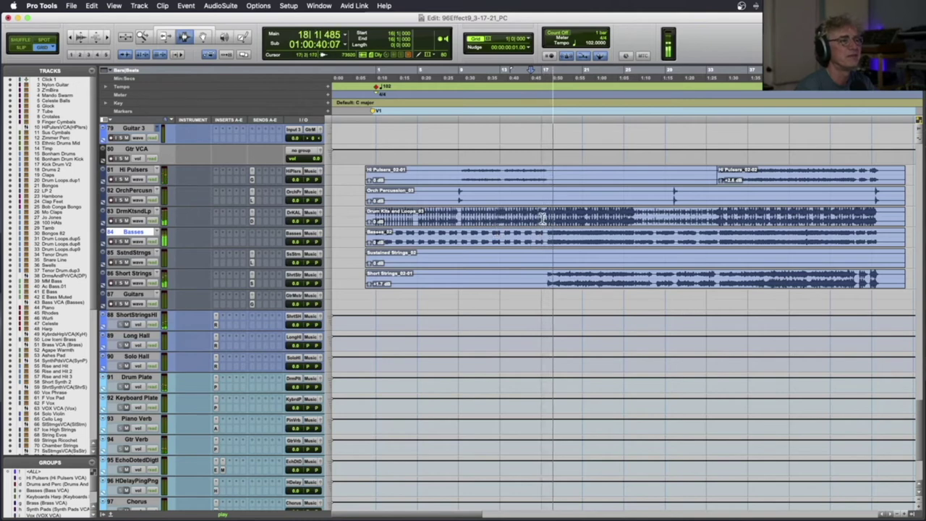
Solo the Drum Kits and Loops stem from bar 17 and play the passage with all the stems too
left_click(162, 215)
key("space")
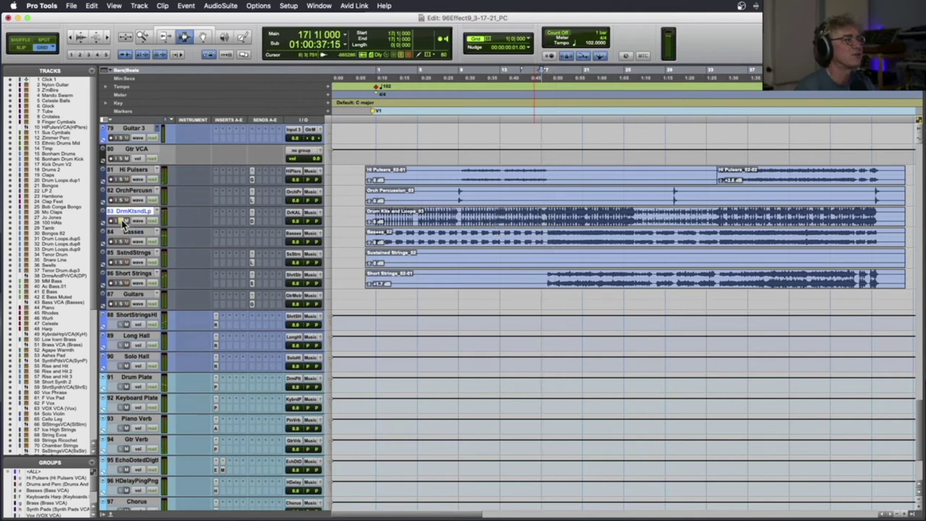
key("space")
key("space")
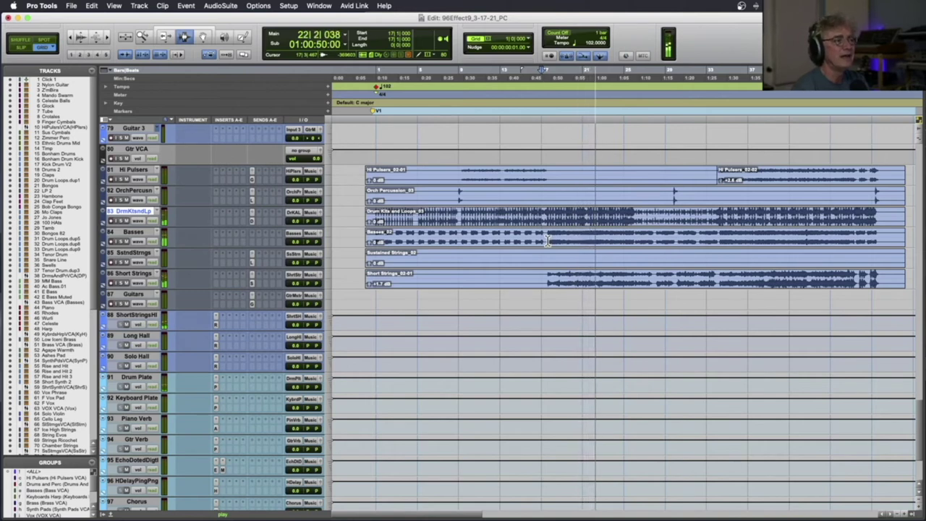
key("space")
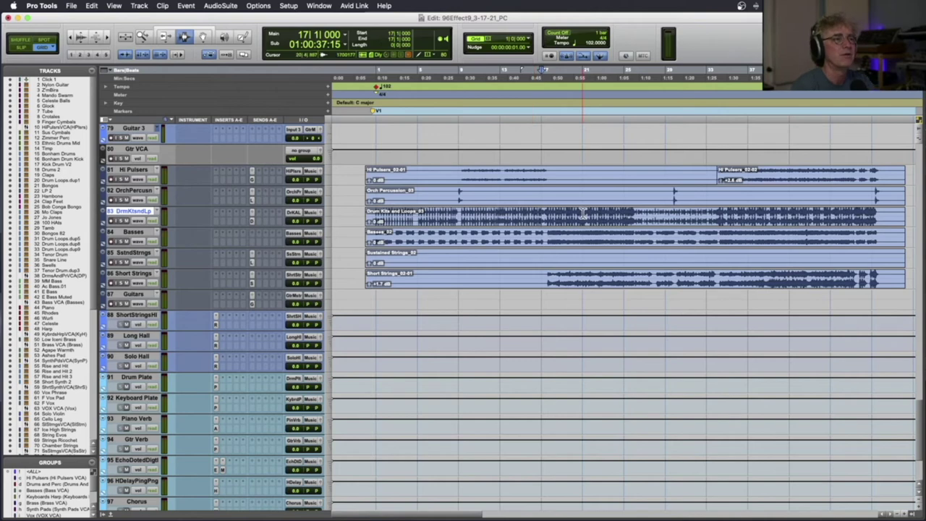
Play the passage from bar 25 with the Drum Kits and Loops stem soloed
left_click(623, 216)
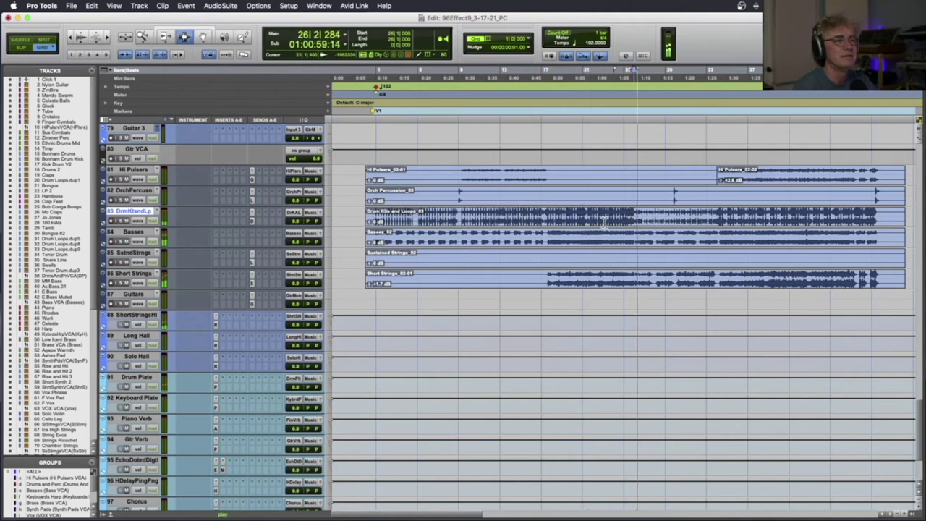
left_click(619, 217)
key("space")
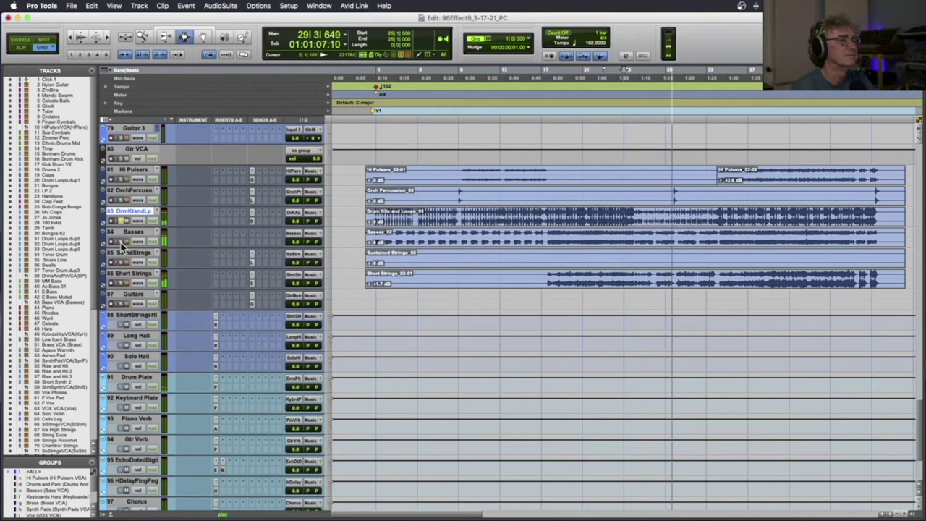
Play the passage from bar 25 with the Drum Kits and Loops and Basses stems soloed
key("space")
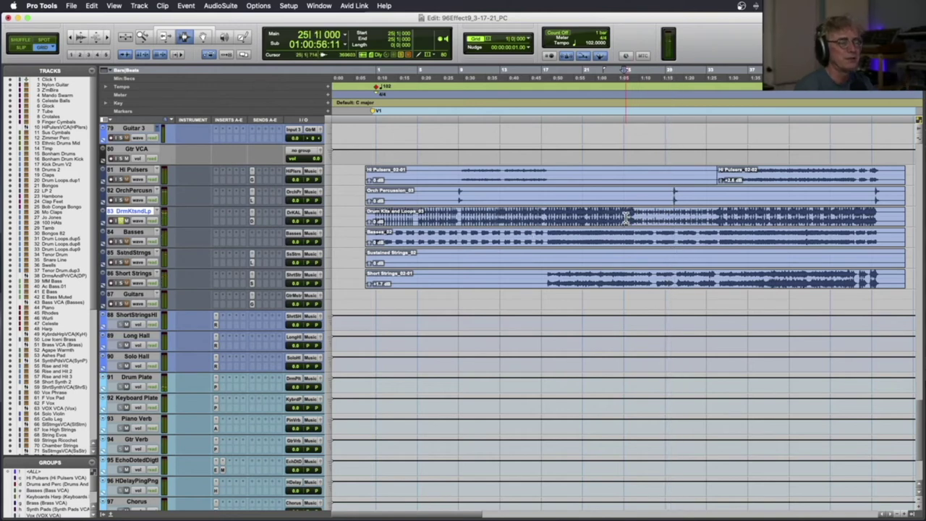
key("space")
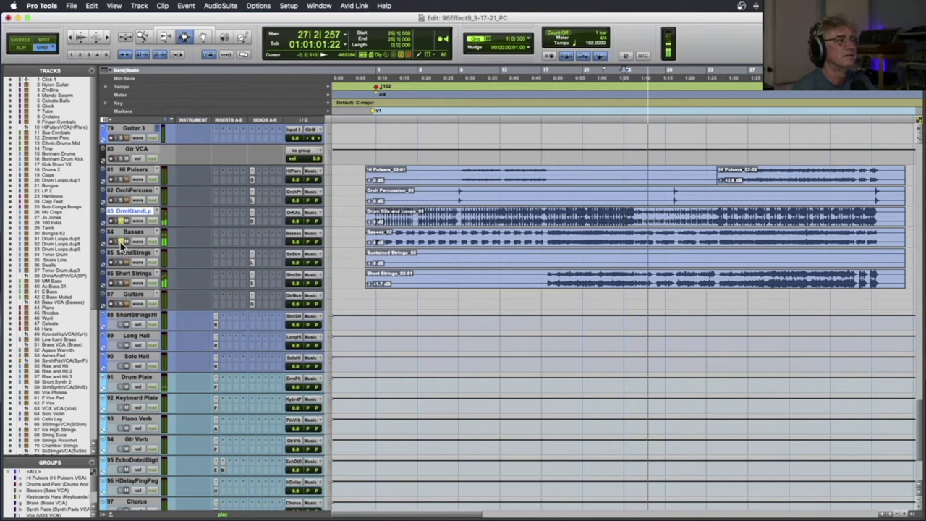
key("space")
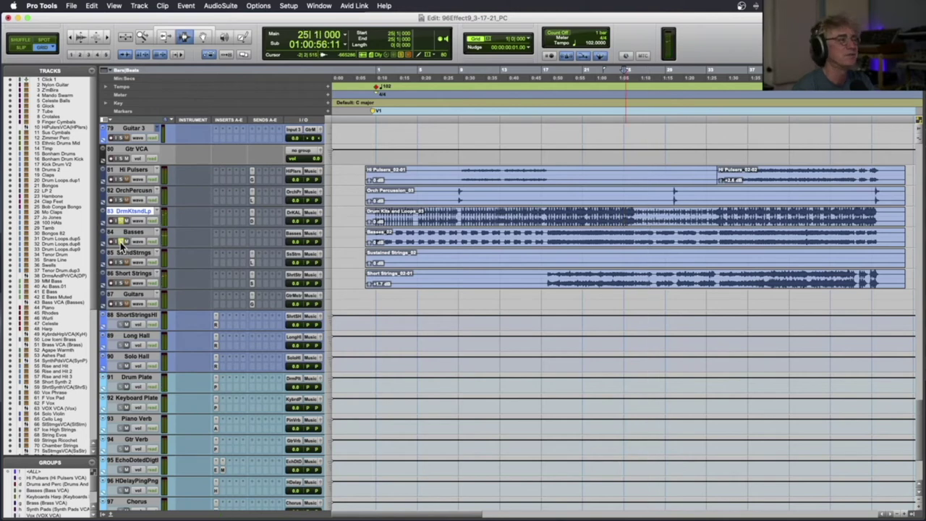
key("space")
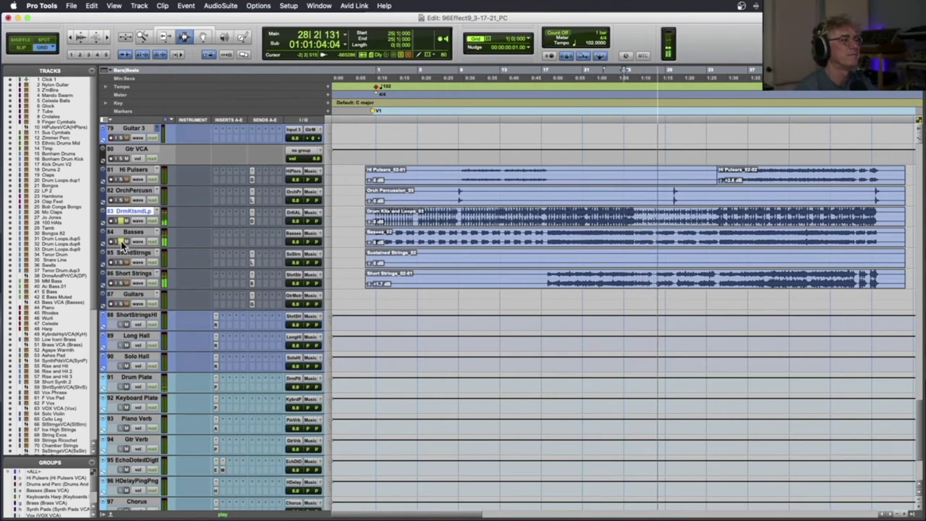
key("space")
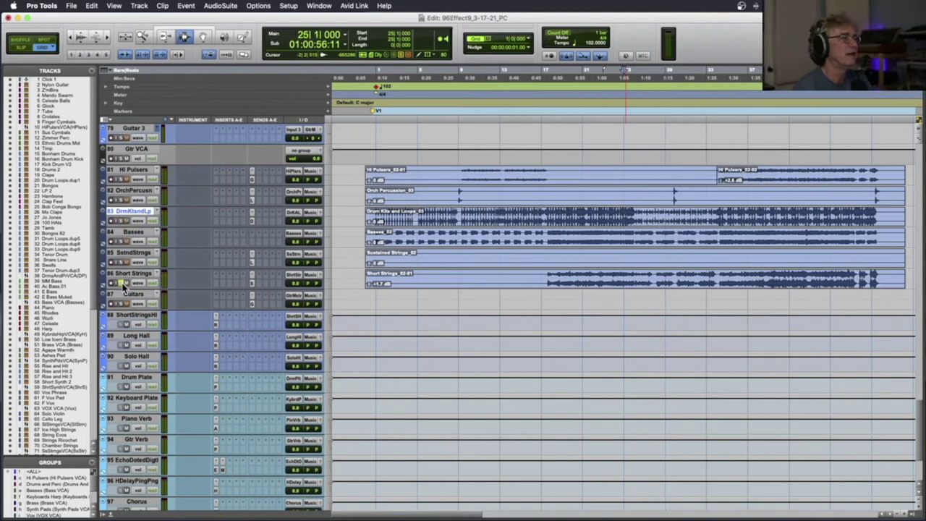
Play from bar 25 with the Short Strings stem soloed and unsoloed, and play the stems from bar 31
key("space")
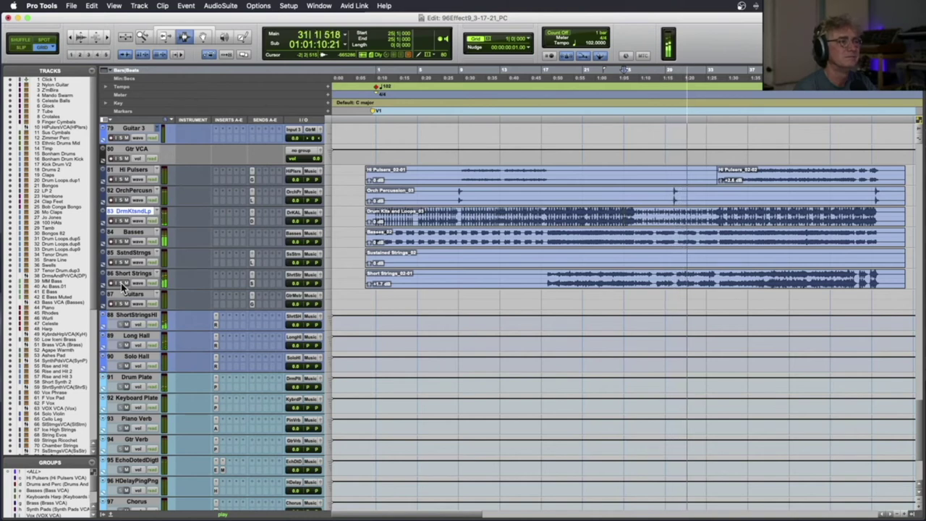
scroll(579, 279, "right", 5)
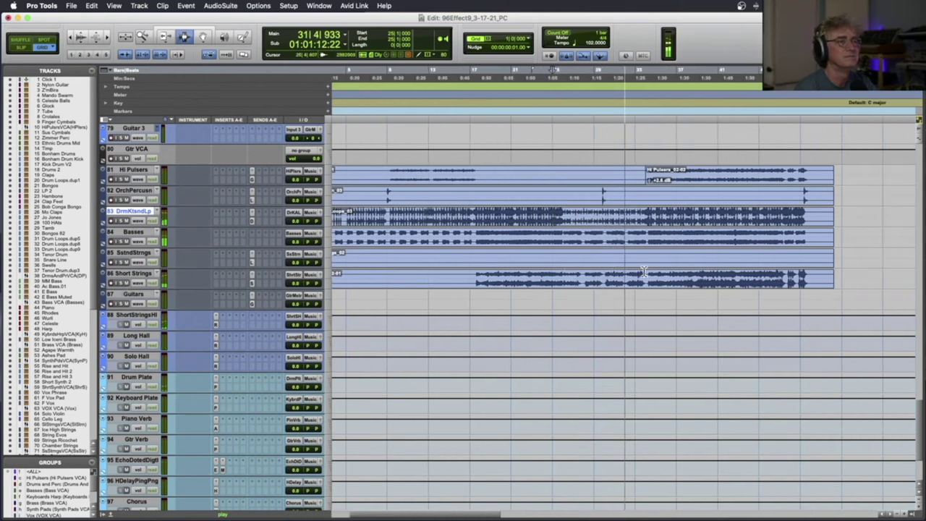
key("space")
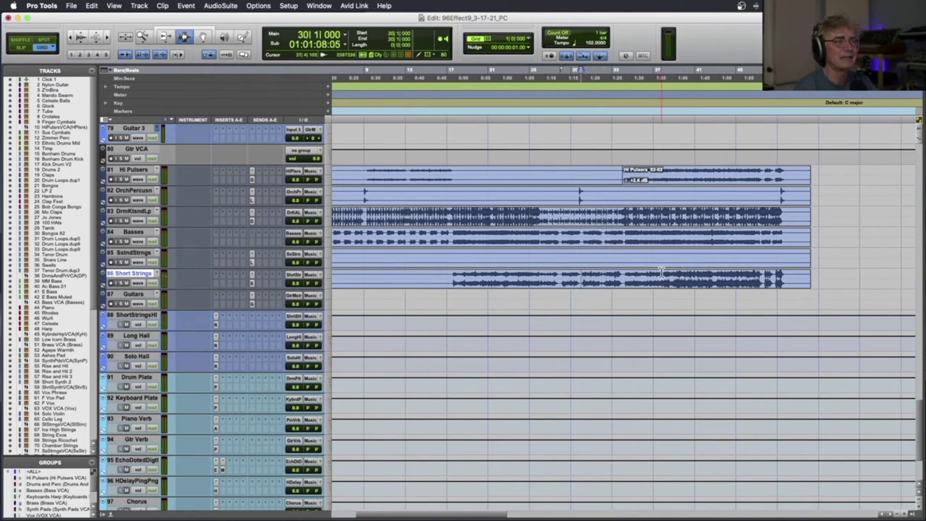
key("space")
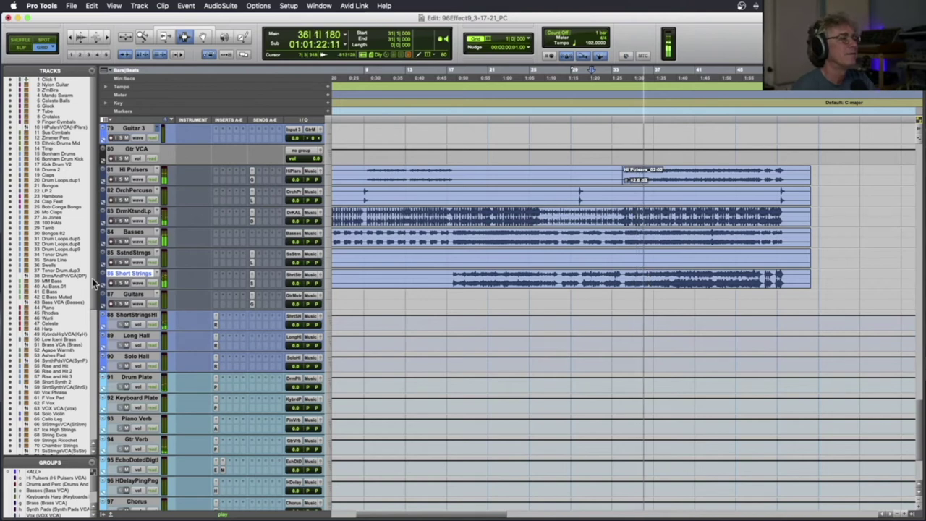
key("space")
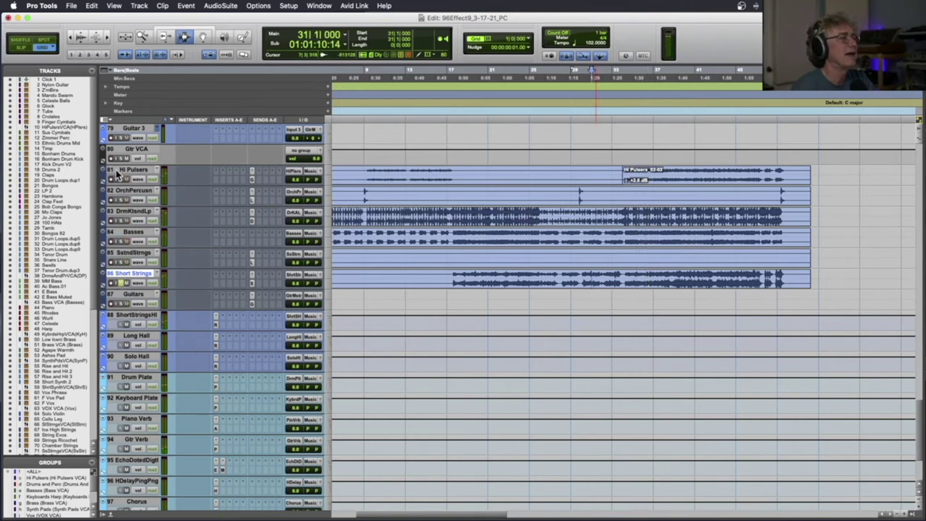
Play from bar 35 with the Hi Pulsers and Short Strings stems soloed, and play all the stems from bar 44
left_click(630, 174)
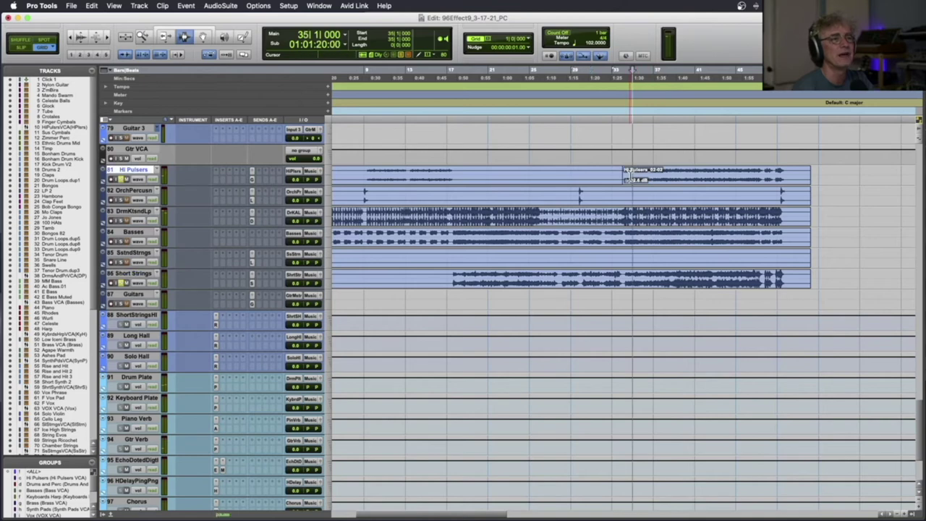
key("space")
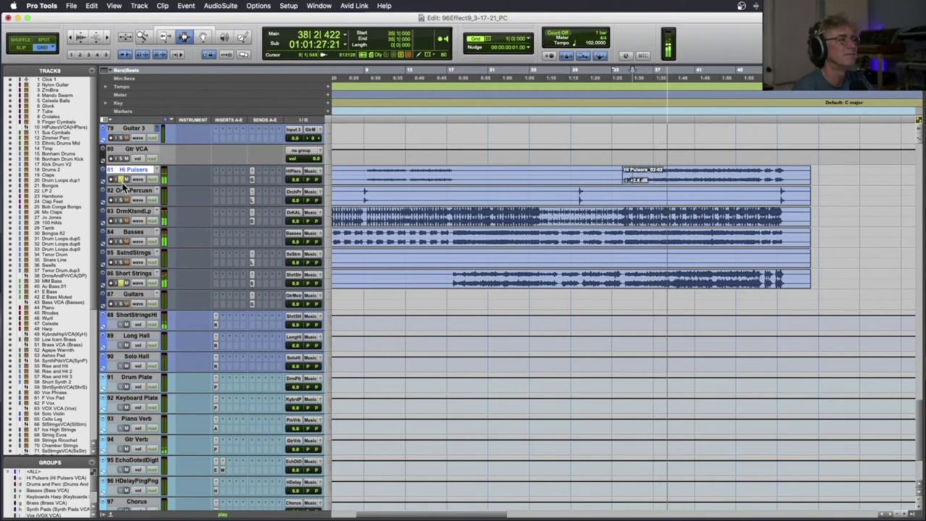
left_click(722, 221)
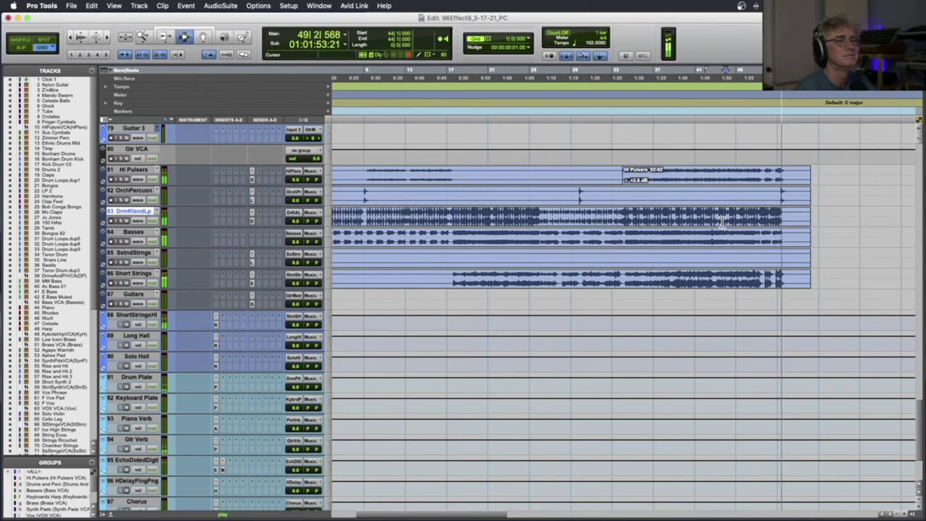
key("space")
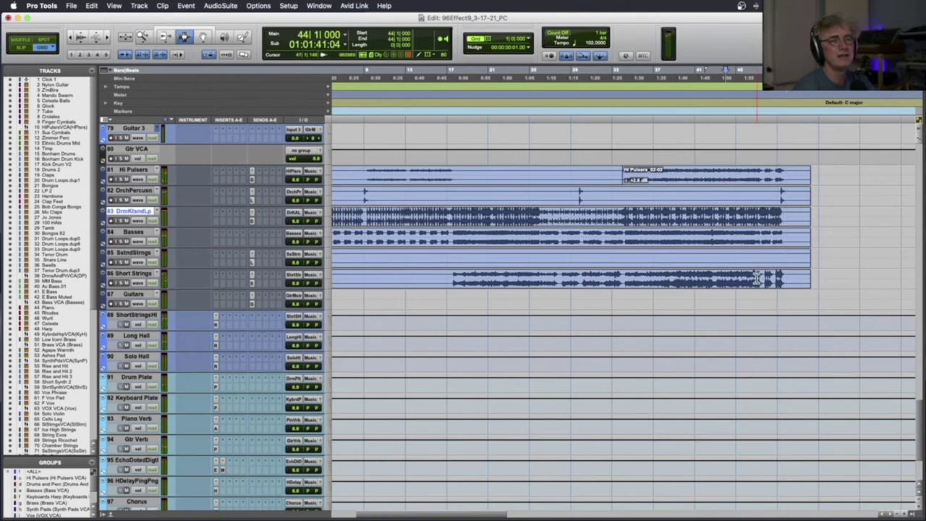
Select about two bars from bar 47 across the stems from Short Strings up to Drum Kits and Loops
left_click_drag(754, 278, 793, 280)
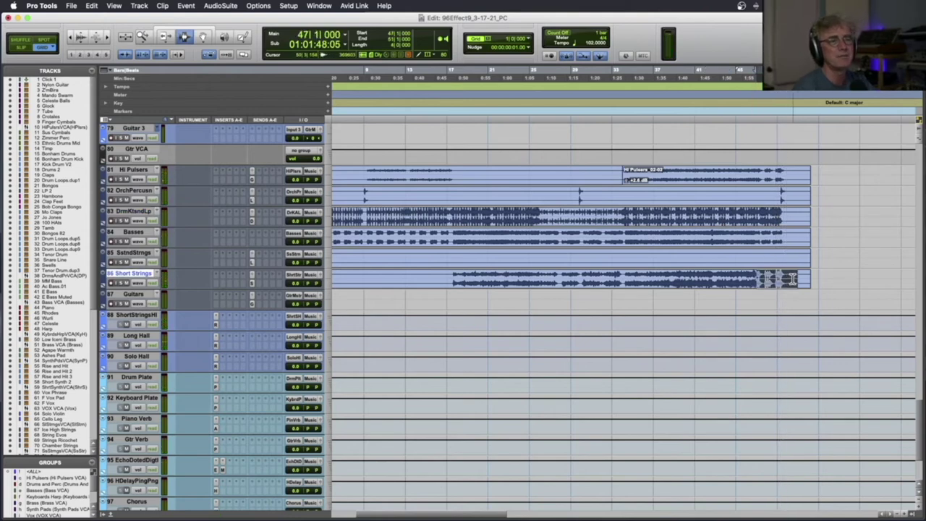
key("super+bracketright")
key("super+bracketright")
left_click(623, 283)
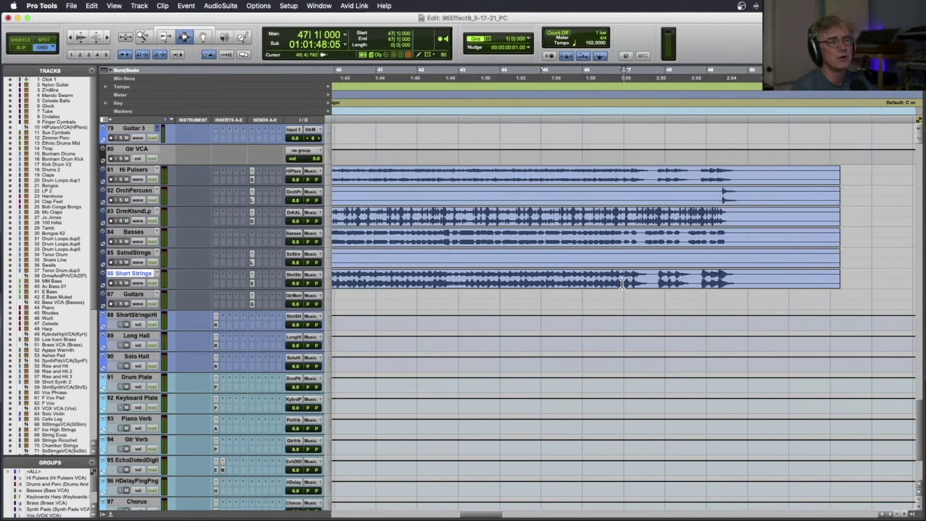
left_click_drag(700, 281, 630, 235)
left_click(631, 225, "shift")
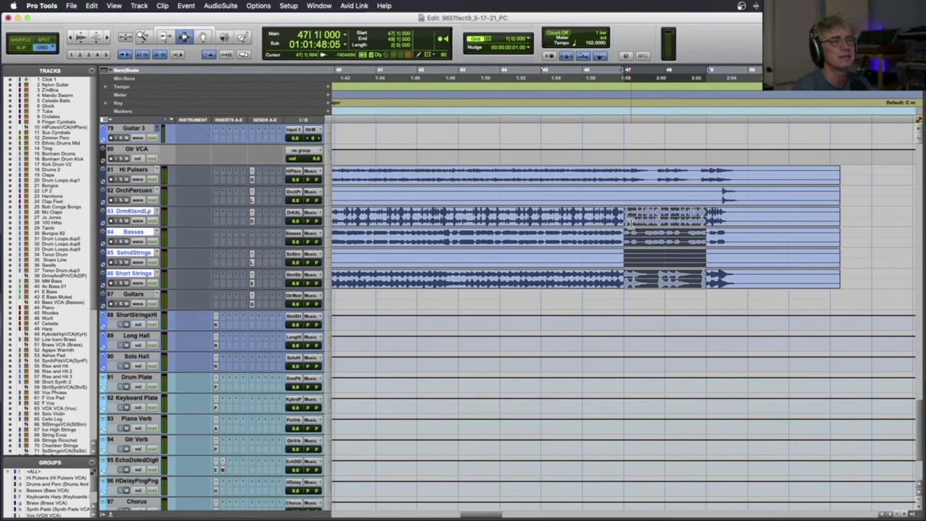
Test deleting the stems' ending section in Shuffle mode by playing across the join from bar 45, and undo the deletion
key("F1")
key("Delete")
key("space")
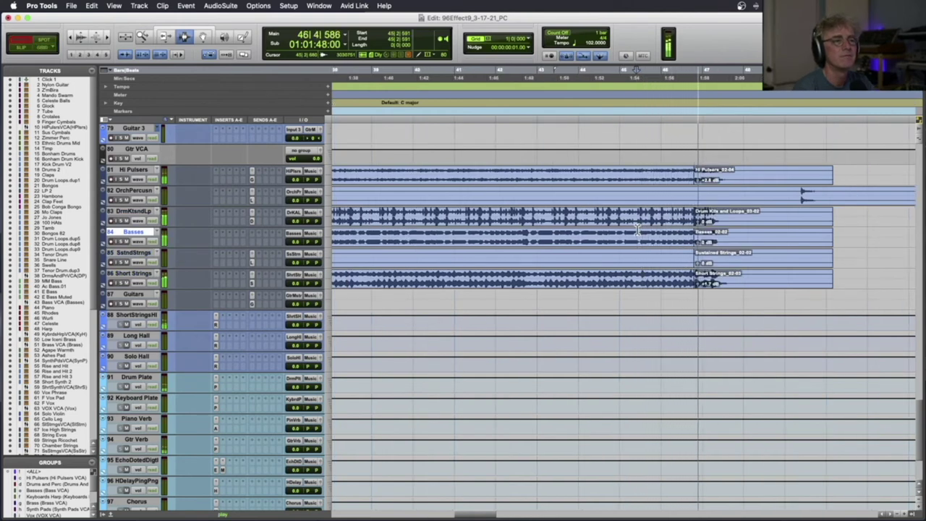
key("space")
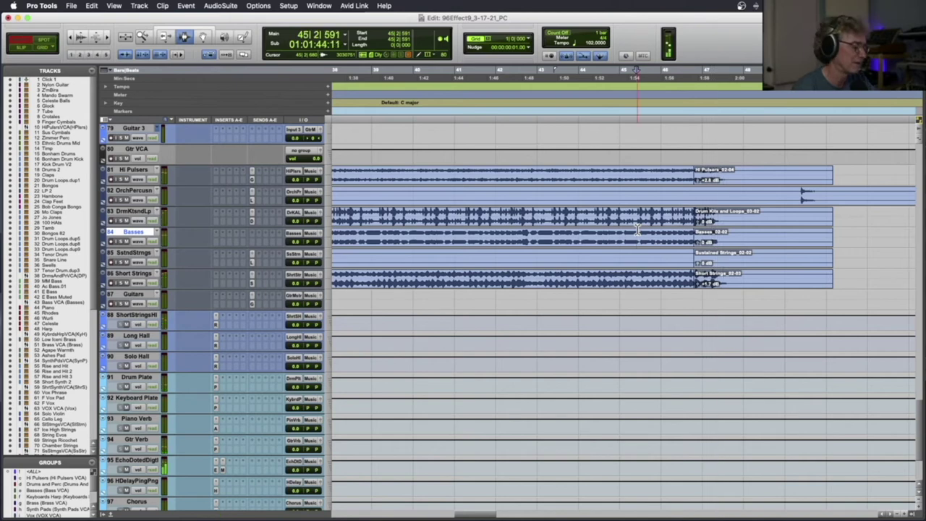
key("super+z")
key("super+z")
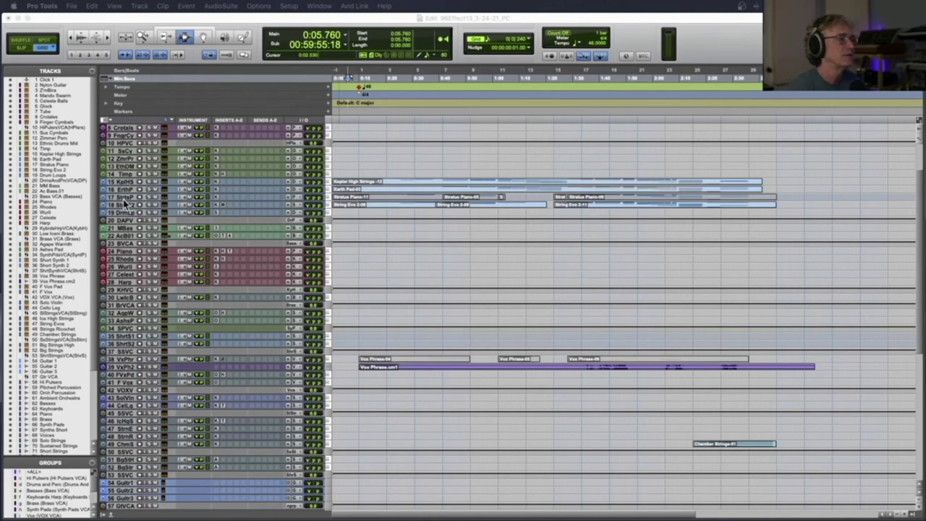
In the 96Effect13_3-24-21_PC session, enlarge the Stratus Piano track and assign its instrument MIDI output to Kontakt
left_click_drag(126, 202, 127, 241)
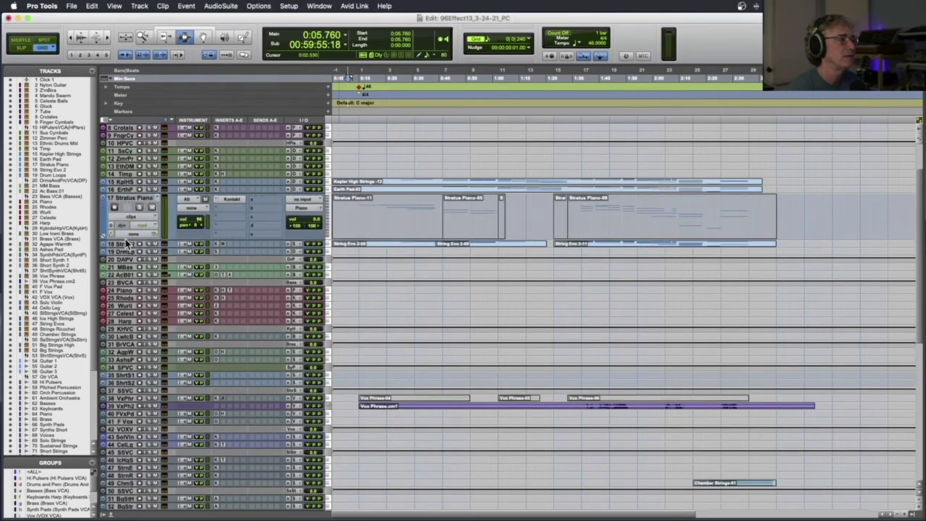
left_click(197, 209)
left_click(217, 216)
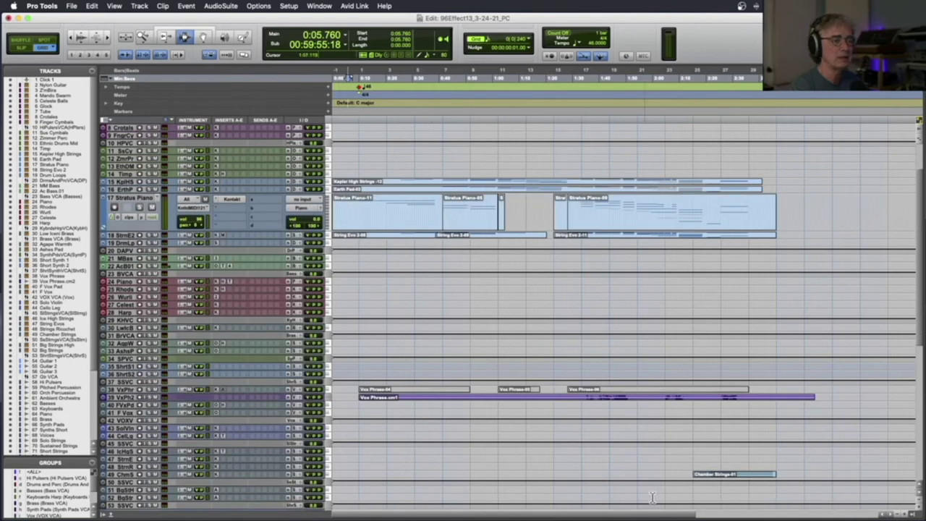
Select the Vox Phrase.cm1 clip for inspection, and play the cue from 0:09.673
left_click(711, 474)
left_click(627, 399)
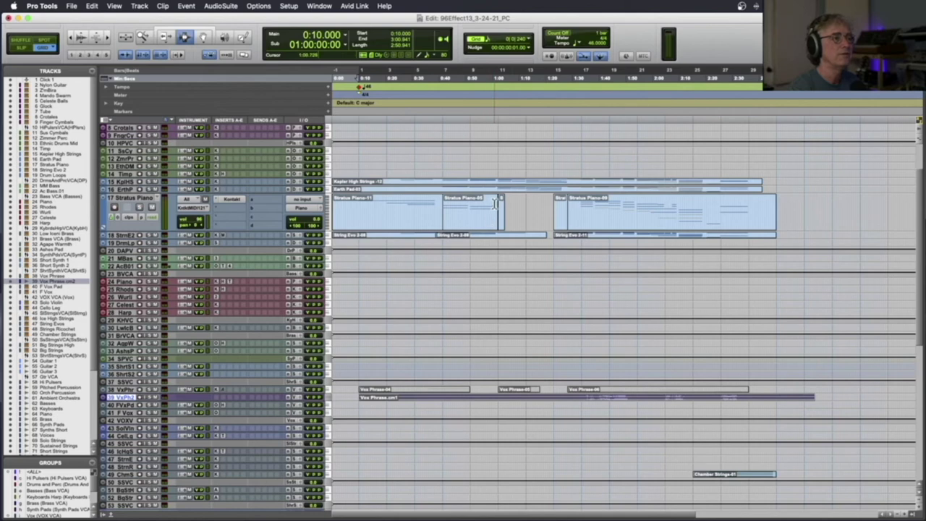
left_click(354, 177)
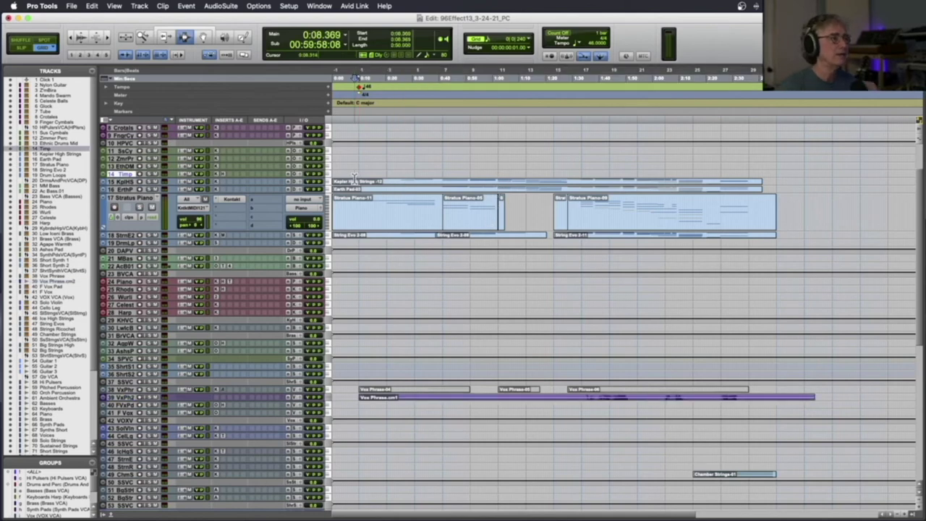
key("super+bracketright")
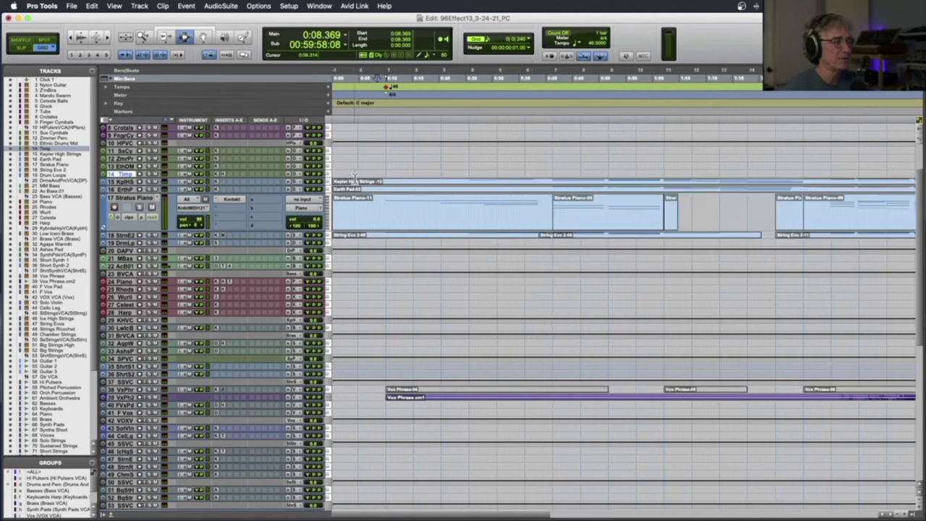
left_click(385, 113)
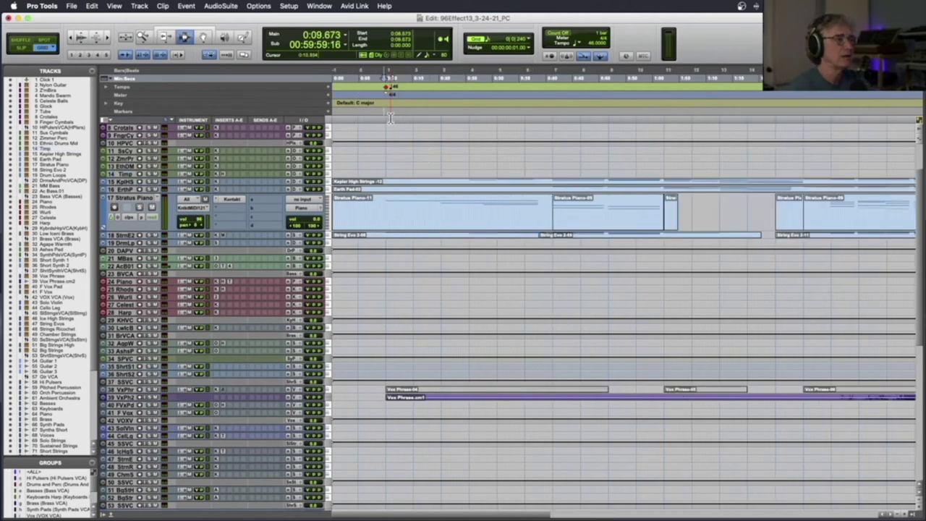
key("space")
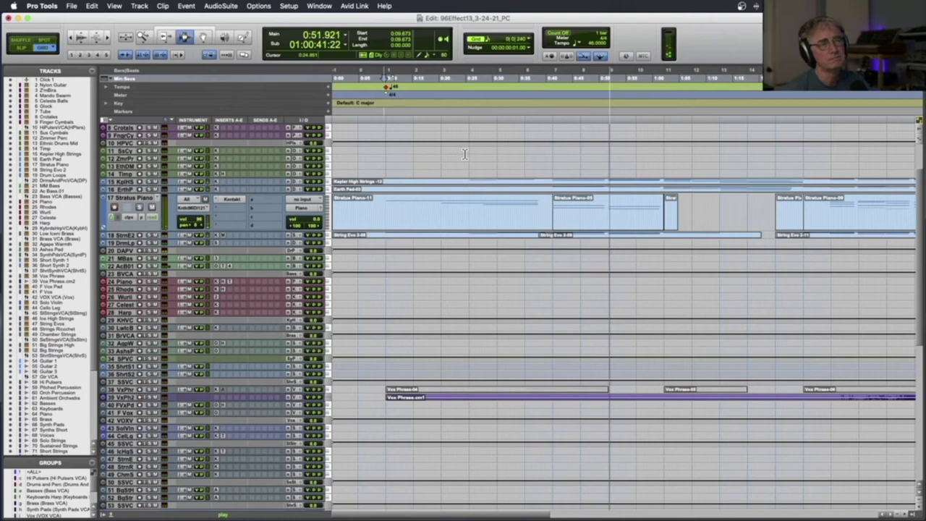
Follow the cue's playback through the closing notes of the last Stratus Piano clip, and stop it there
key("super+bracketleft")
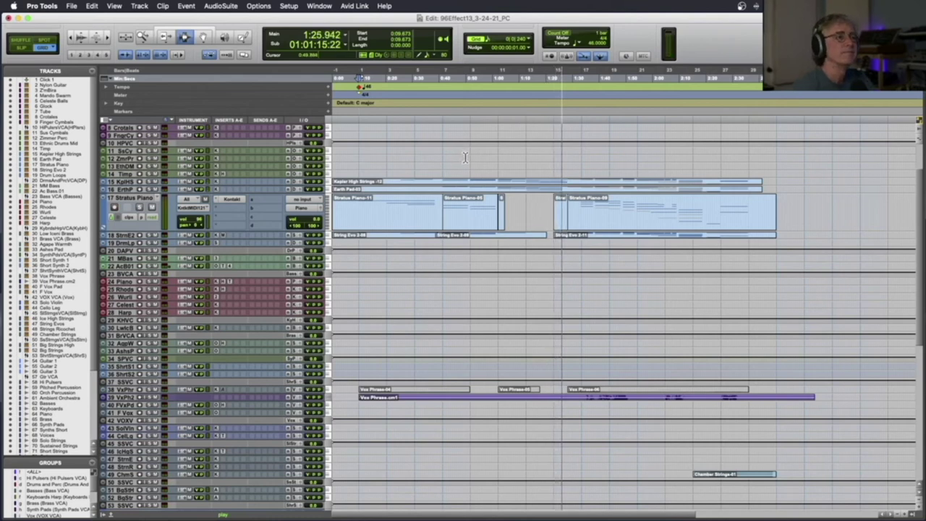
scroll(580, 191, "down", 2)
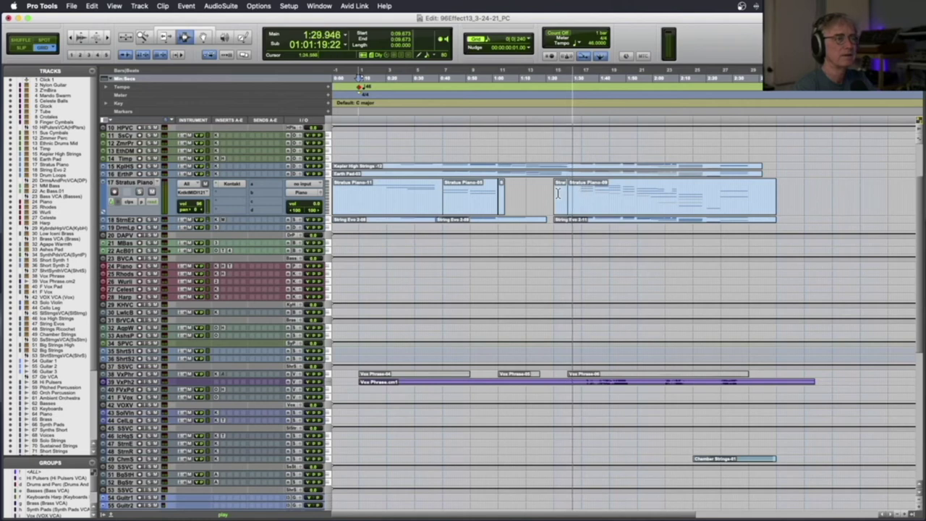
key("r")
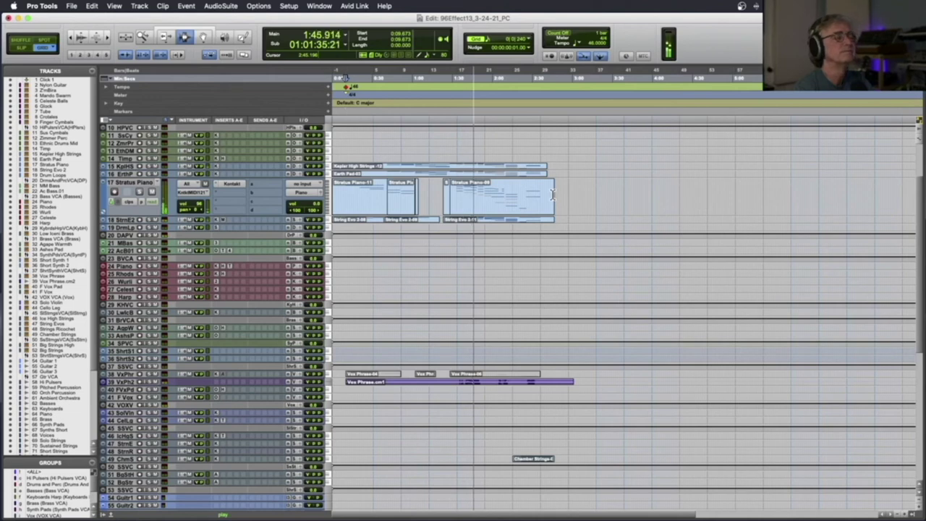
key("super+bracketright")
key("super+bracketright")
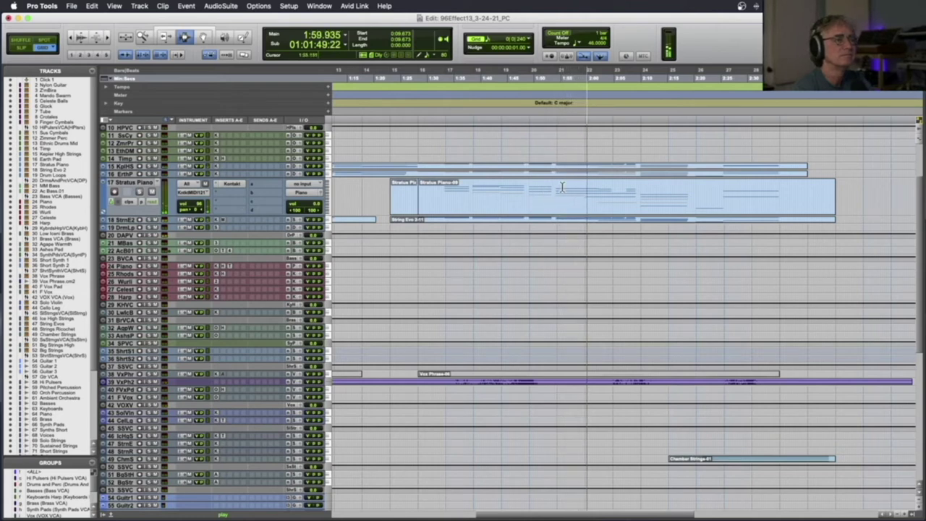
scroll(562, 187, "right", 3)
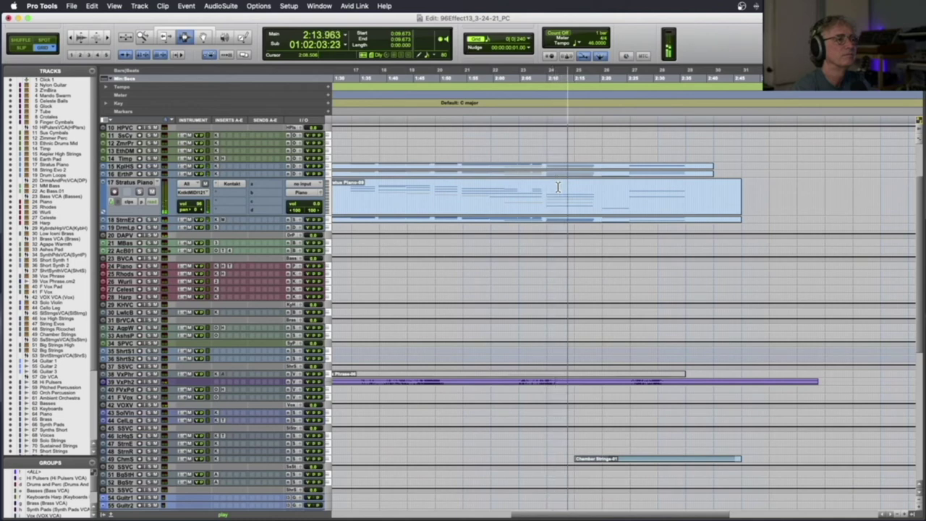
scroll(568, 187, "down", 1)
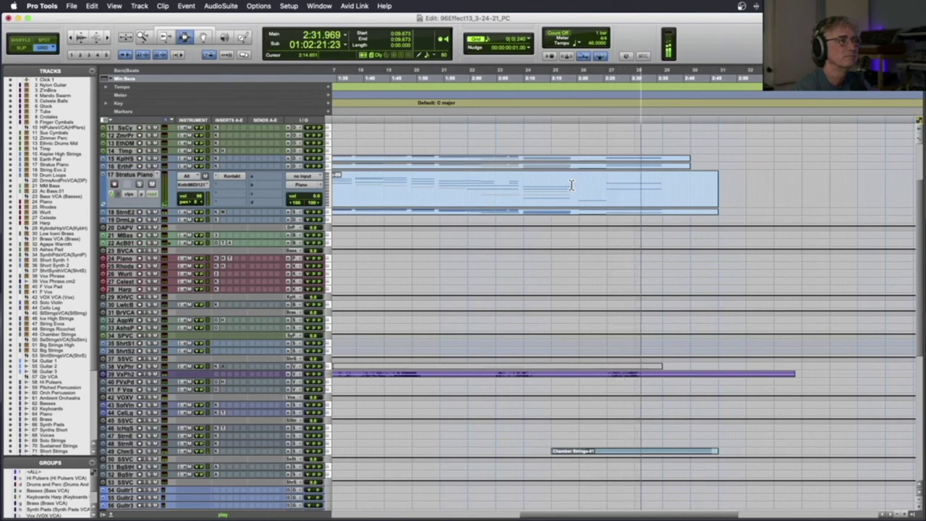
scroll(571, 185, "right", 2)
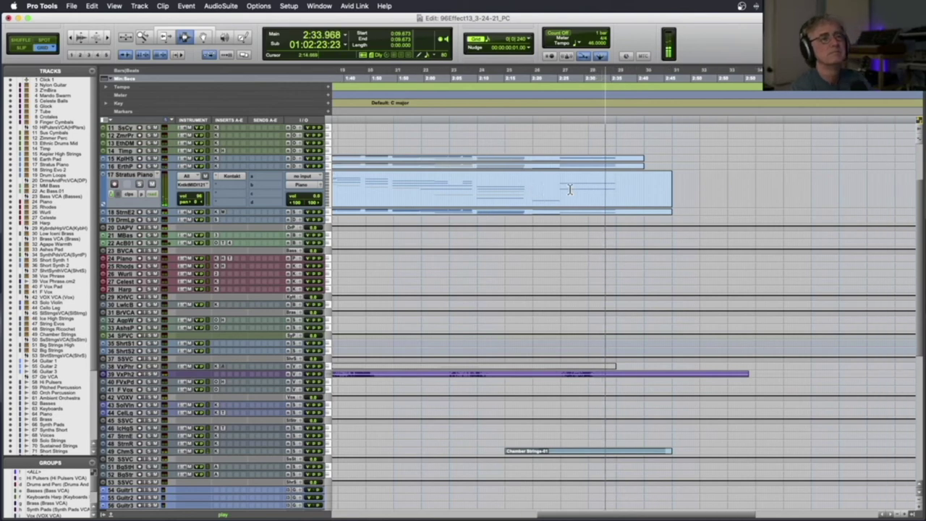
key("space")
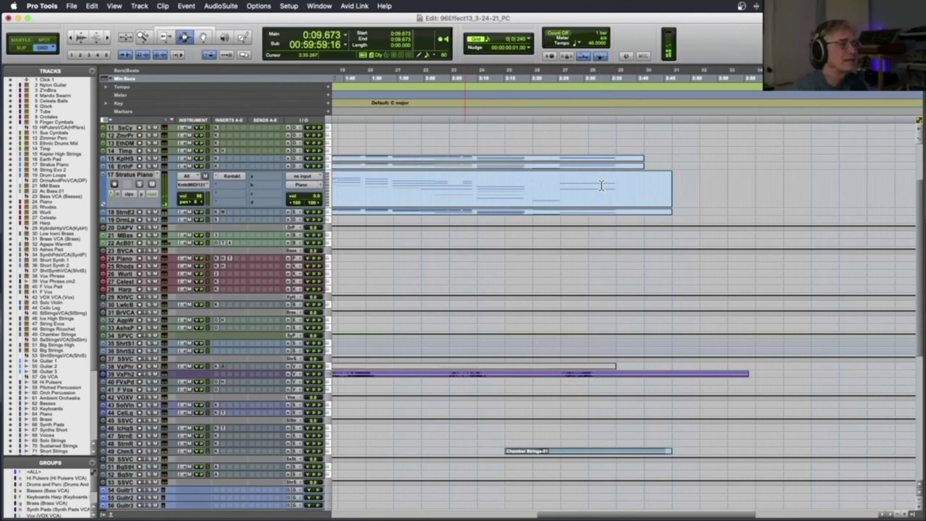
Enlarge the Stratus Piano, Earth Pad, Kepler High Strings and String Evo 2 tracks in the Edit window
scroll(601, 185, "left", 15)
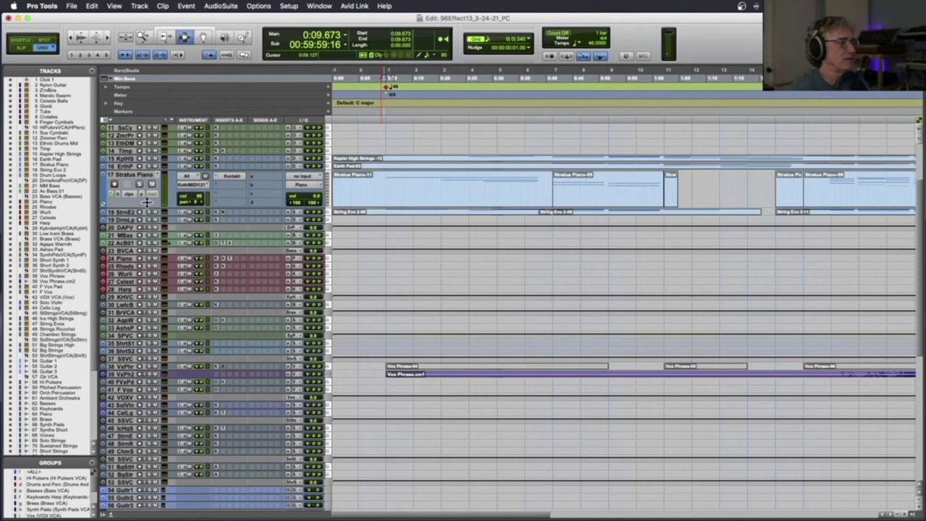
left_click_drag(147, 205, 150, 181)
key("ctrl+Down")
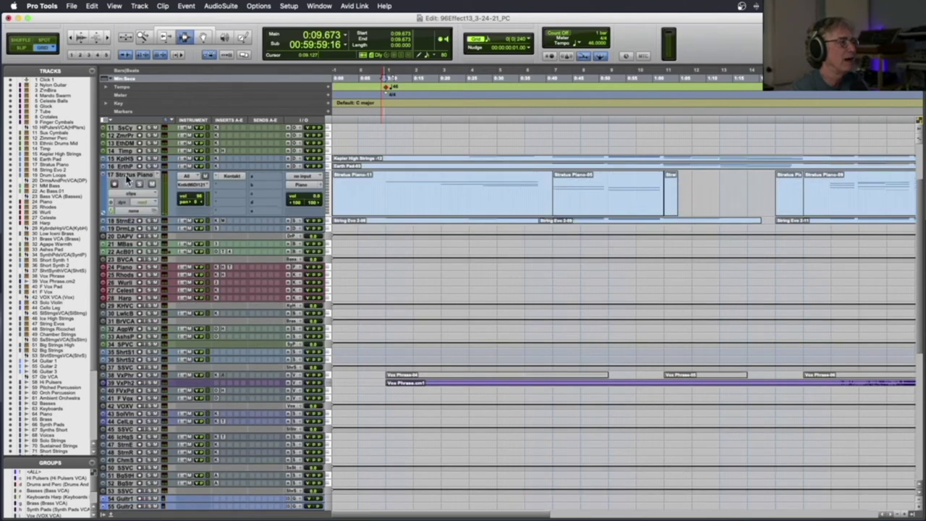
left_click_drag(127, 169, 127, 197)
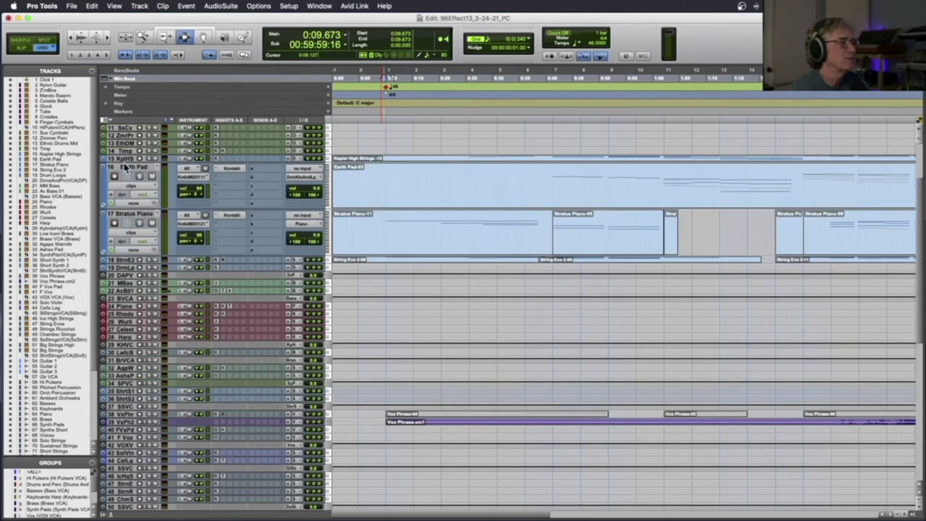
left_click_drag(123, 159, 124, 204)
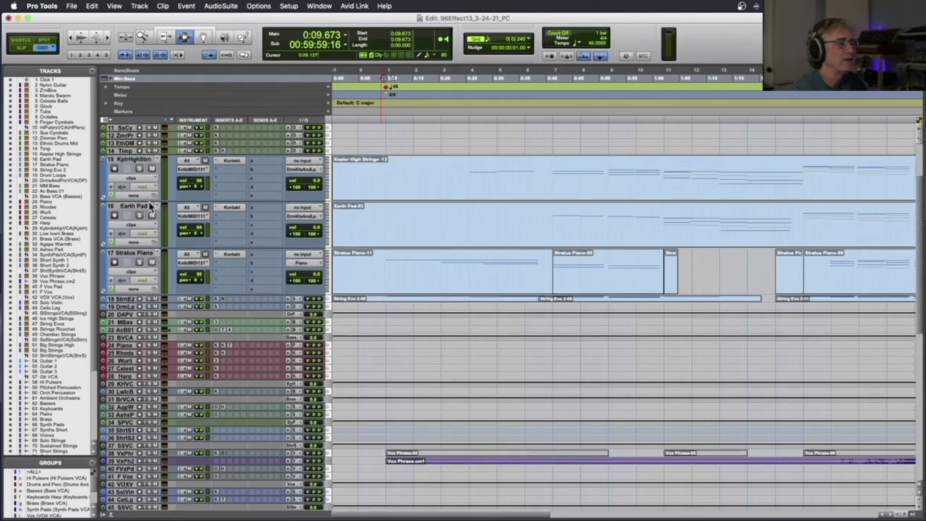
left_click_drag(126, 299, 125, 369)
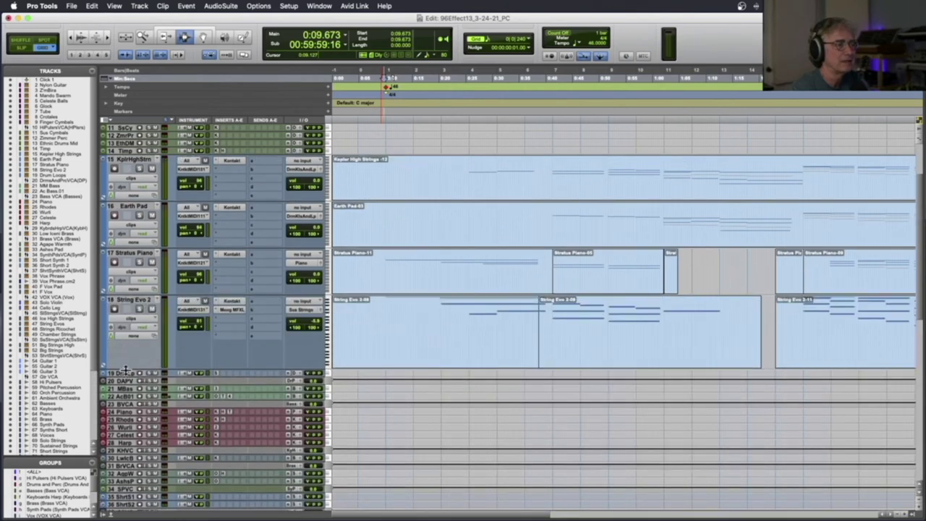
Zoom in on the cue's opening at 0:09.673, and inspect the Kontakt instruments on Kepler High Strings and Earth Pad
left_click(384, 234)
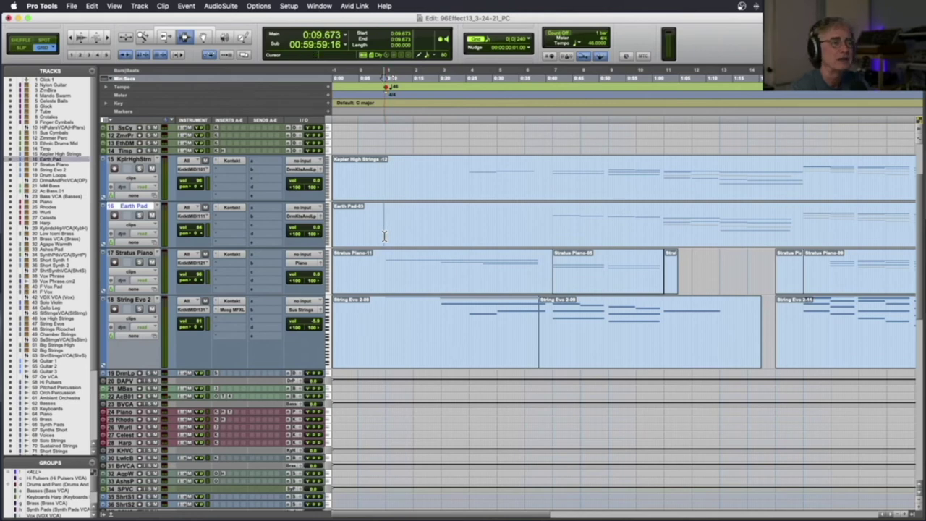
key("super+bracketright")
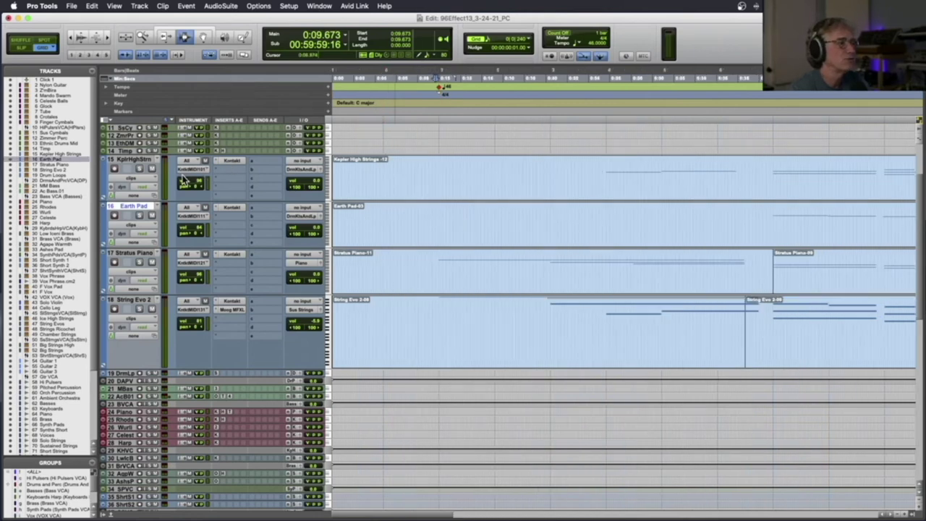
left_click(231, 160)
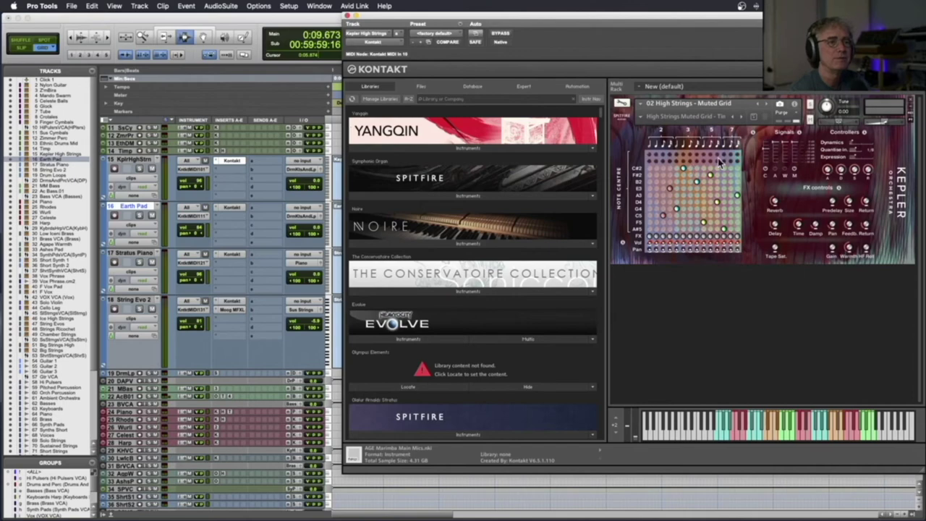
left_click(231, 160)
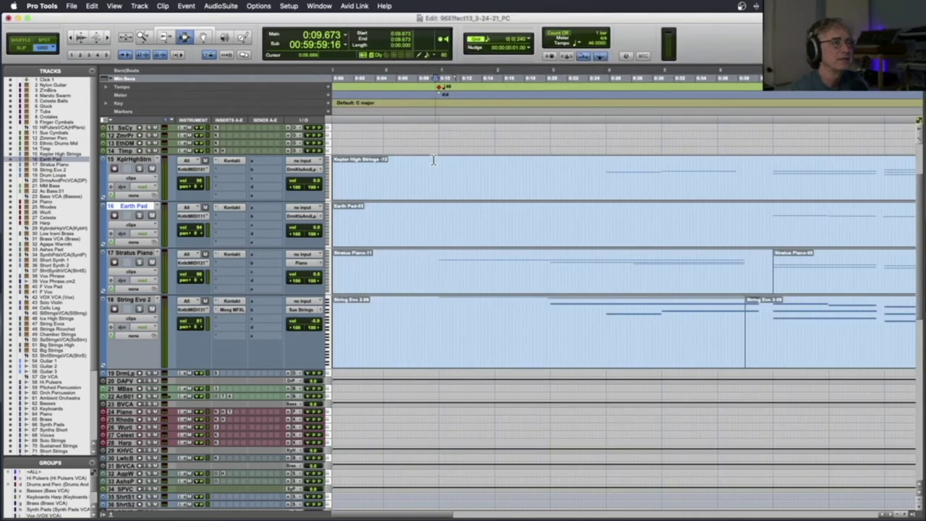
left_click(229, 208)
left_click(345, 16)
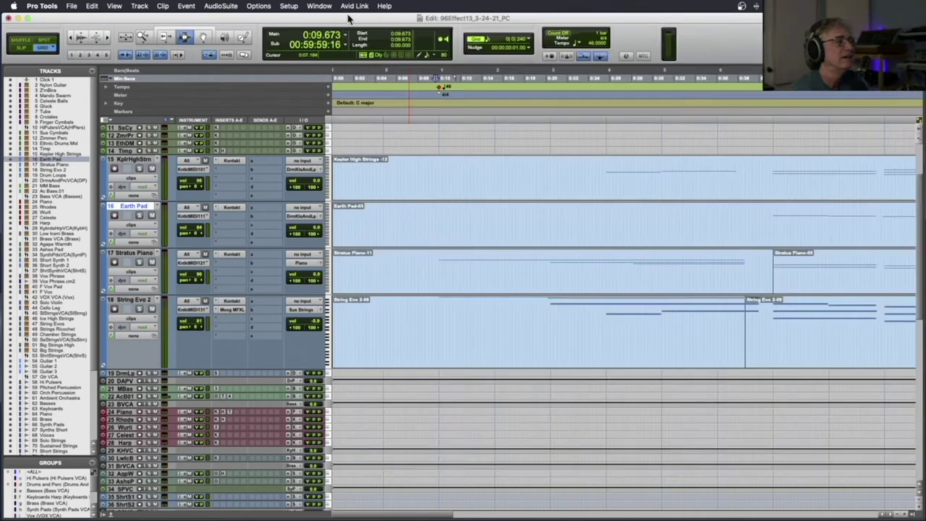
Inspect the Kontakt instruments on Stratus Piano and String Evo 2, plus String Evo 2's Moog filter, keeping Stratus Piano's view on clips
left_click(233, 256)
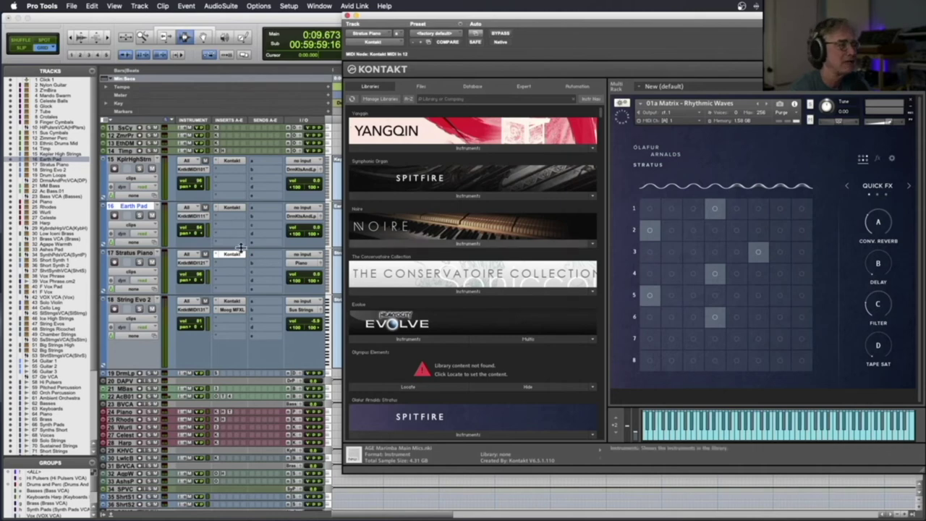
left_click(141, 310)
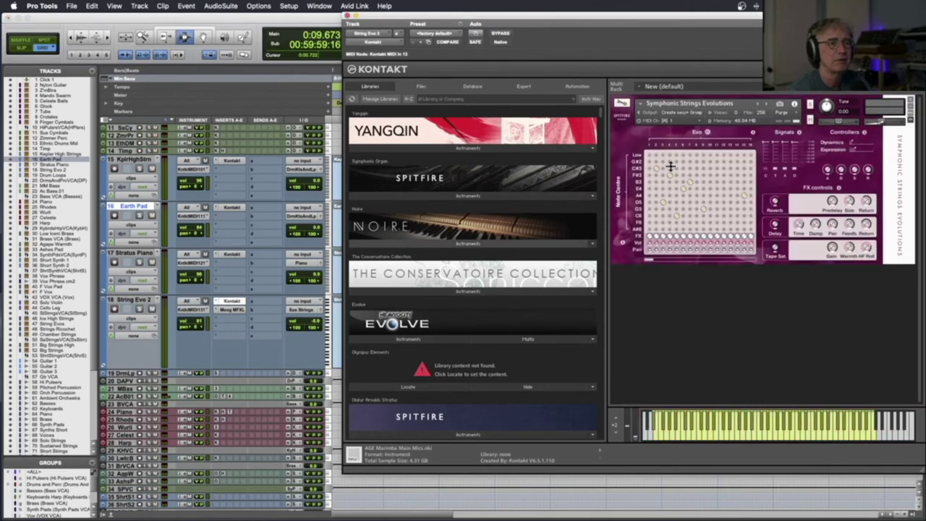
left_click(233, 310)
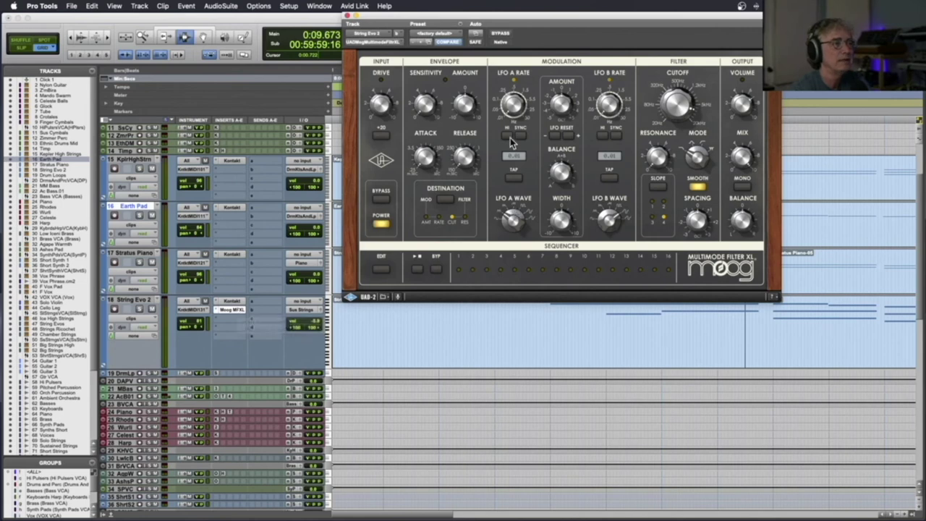
left_click(137, 273)
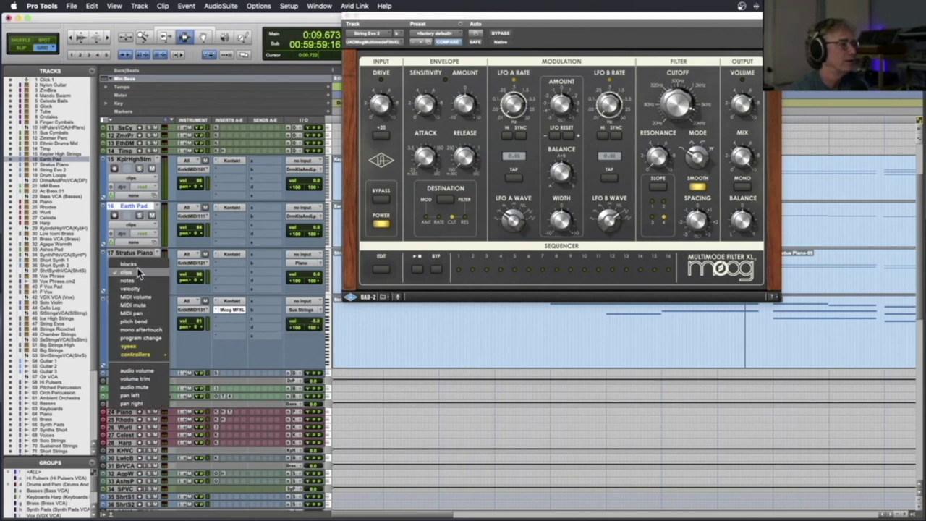
left_click(139, 273)
Enlarge the Vox Phrase.cm2 track, zoom out to its whole clip, and play it soloed from 1:33.478
scroll(466, 376, "down", 5)
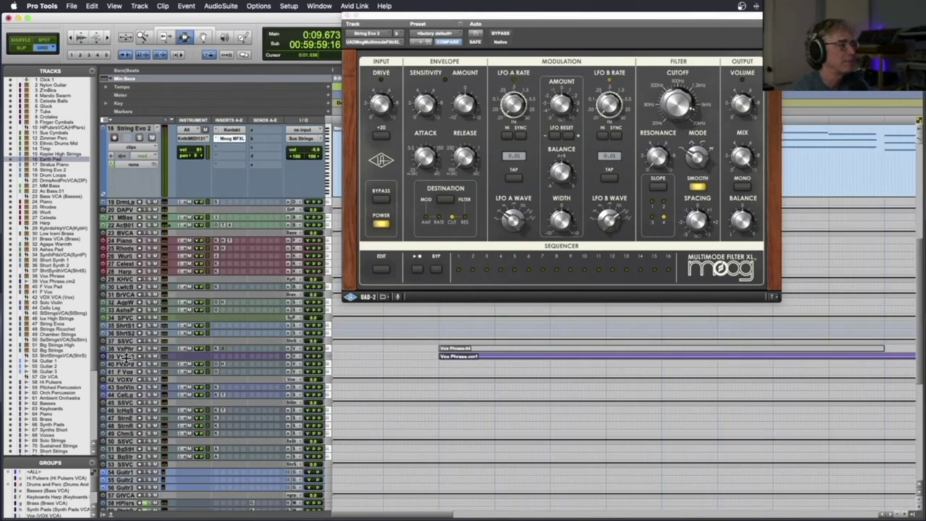
left_click_drag(126, 359, 125, 391)
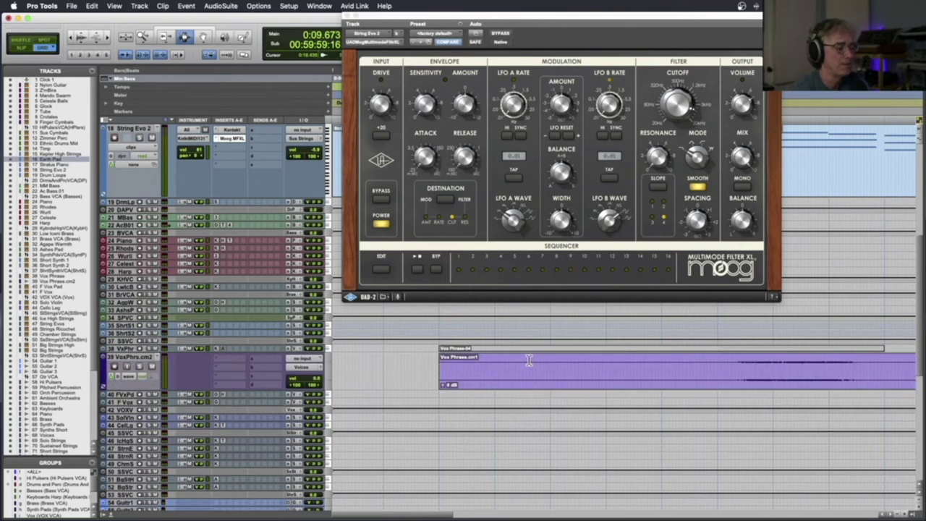
key("r")
scroll(434, 375, "up", 2)
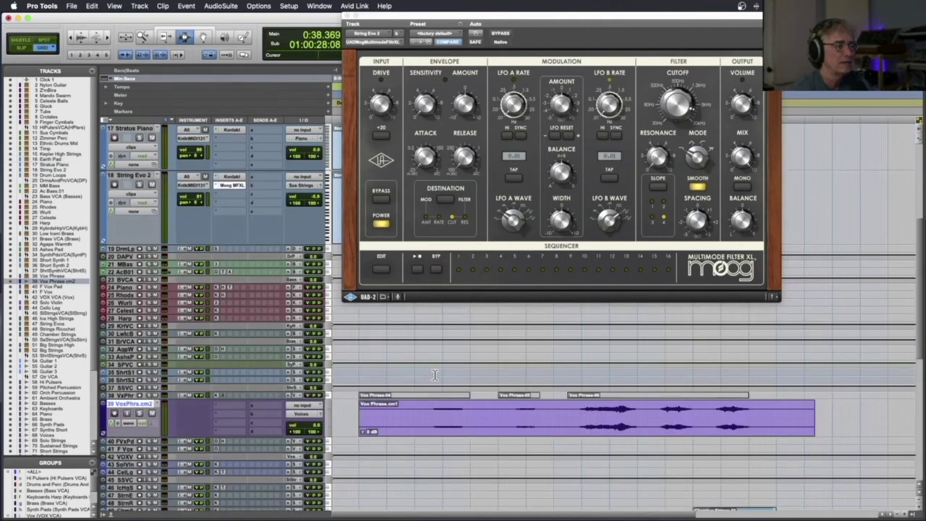
key("space")
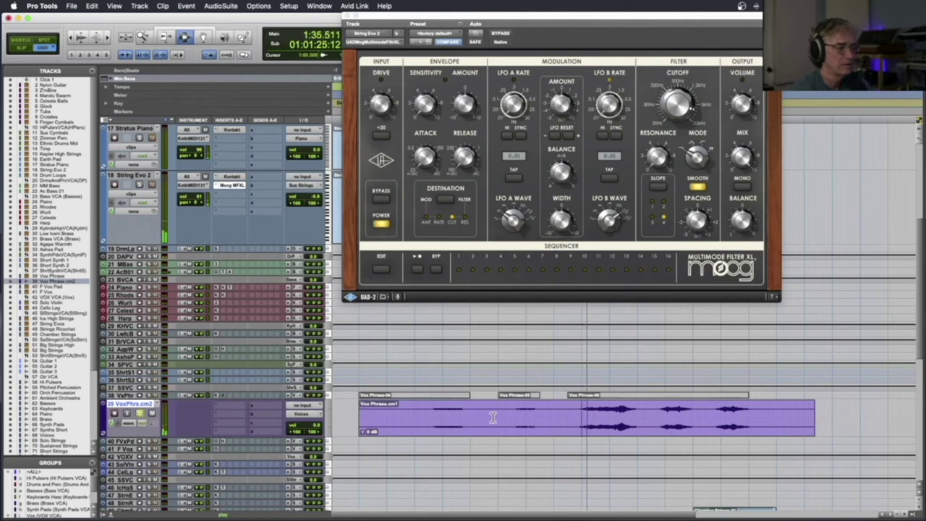
key("space")
Enlarge and solo Chamber Strings, play its clip from 2:36.739, and close the Moog filter window after stopping
scroll(492, 417, "down", 6)
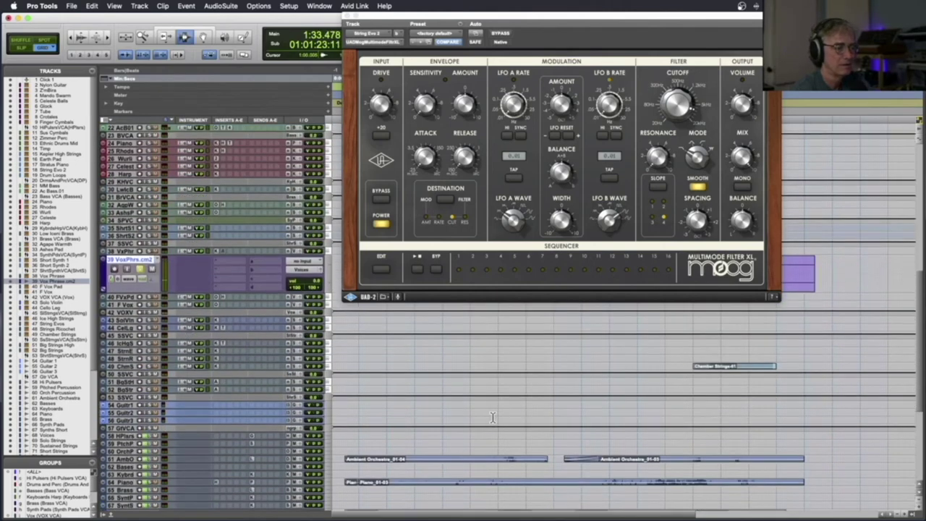
left_click(708, 367)
key("space")
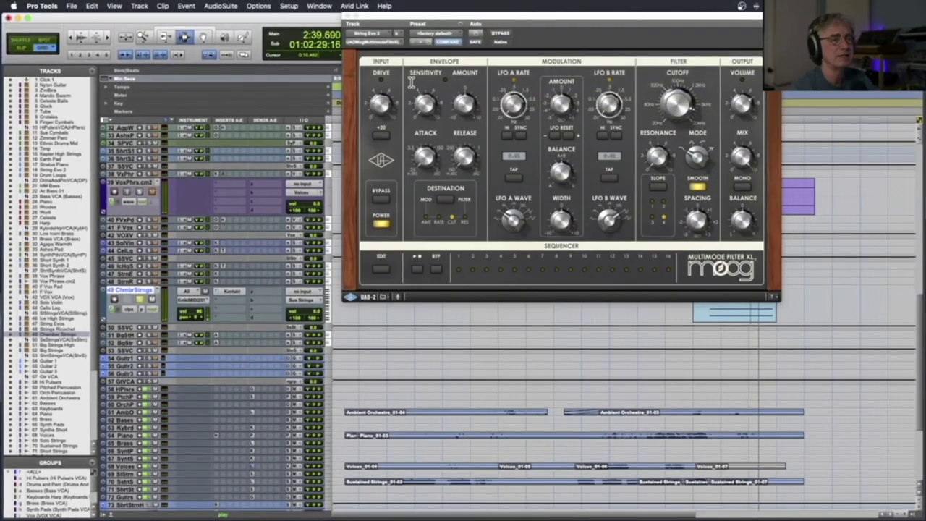
key("space")
key("super+w")
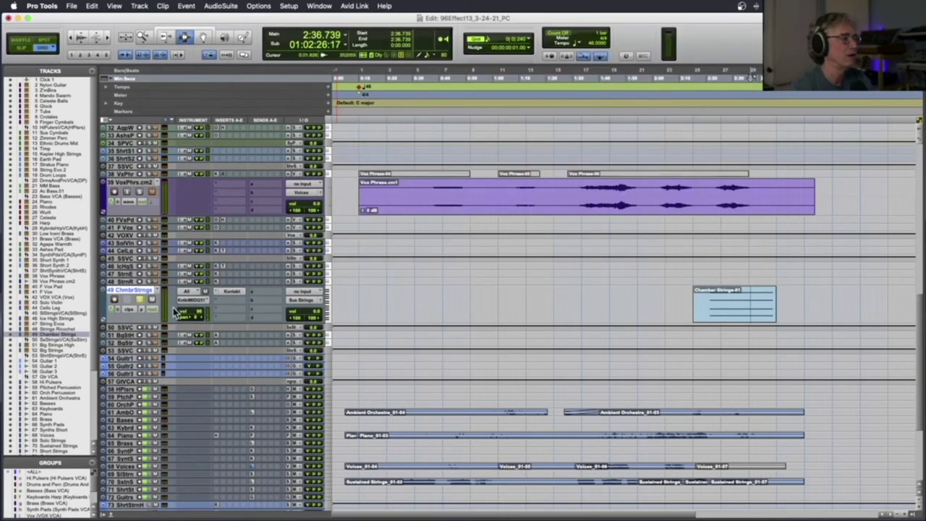
Solo Stratus Piano and String Evo 2, and play String Evo 2 in the MIDI Editor while checking its muted note at bar 3
scroll(396, 252, "up", 15)
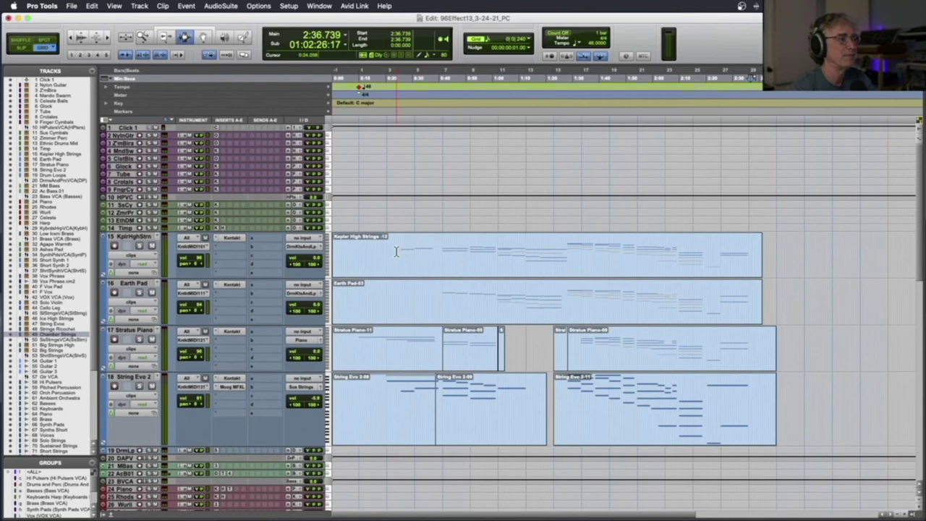
left_click(141, 340)
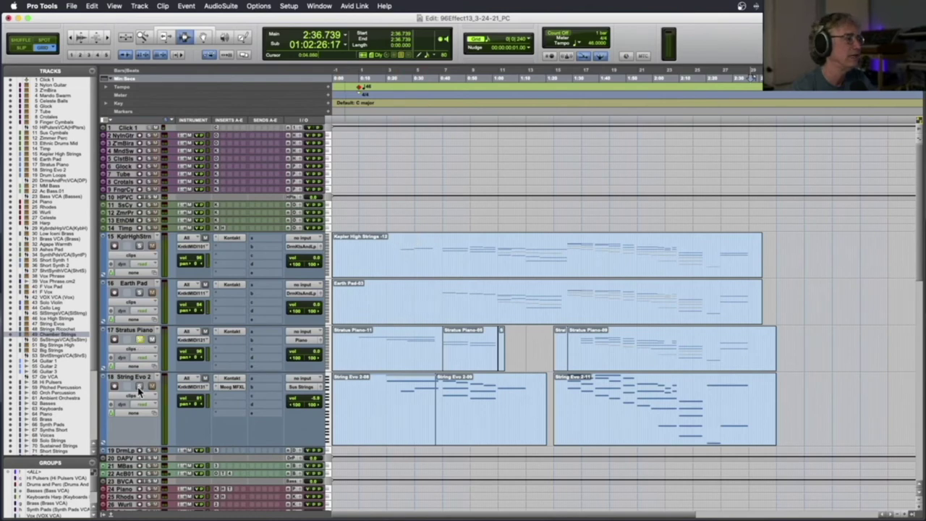
double_click(351, 380)
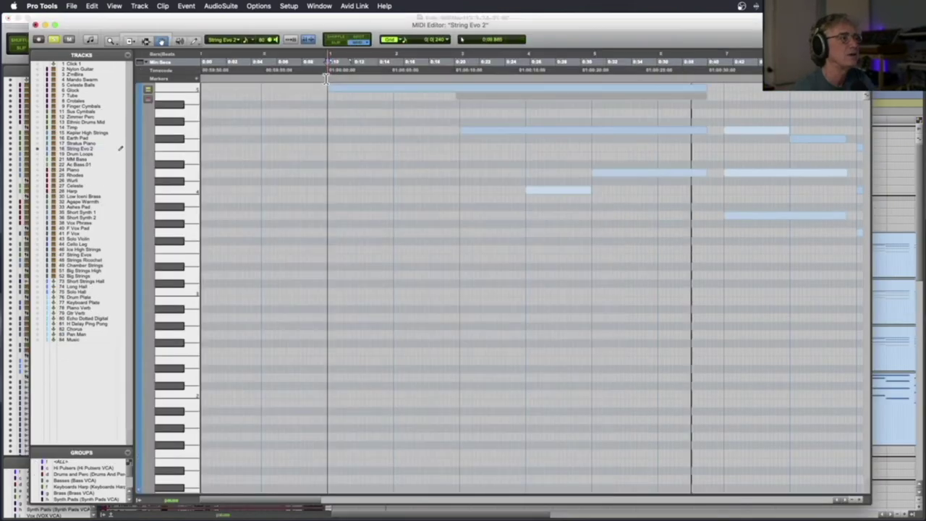
scroll(385, 115, "up", 5)
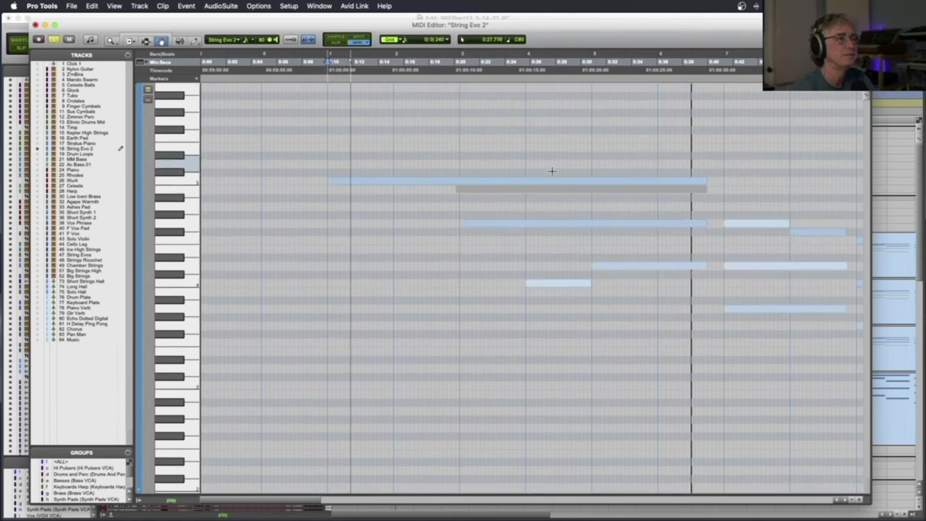
left_click(540, 191)
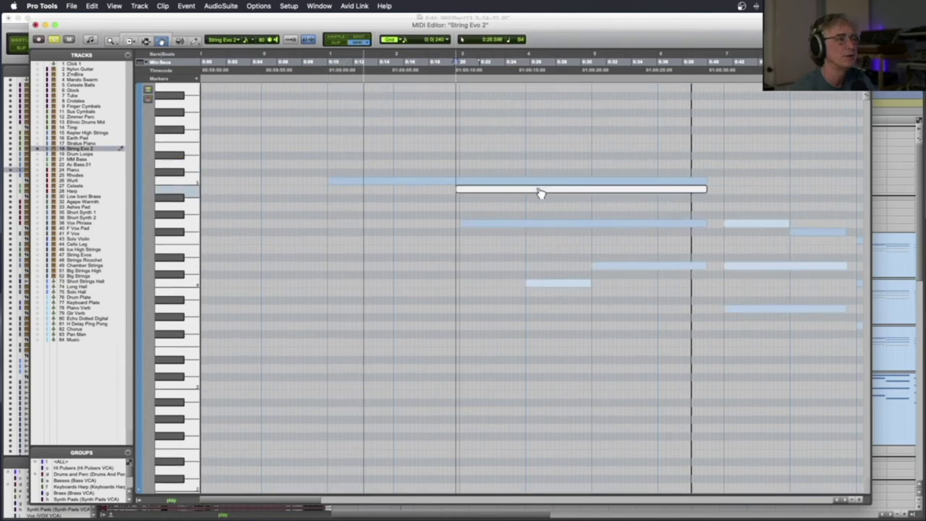
left_click(510, 150)
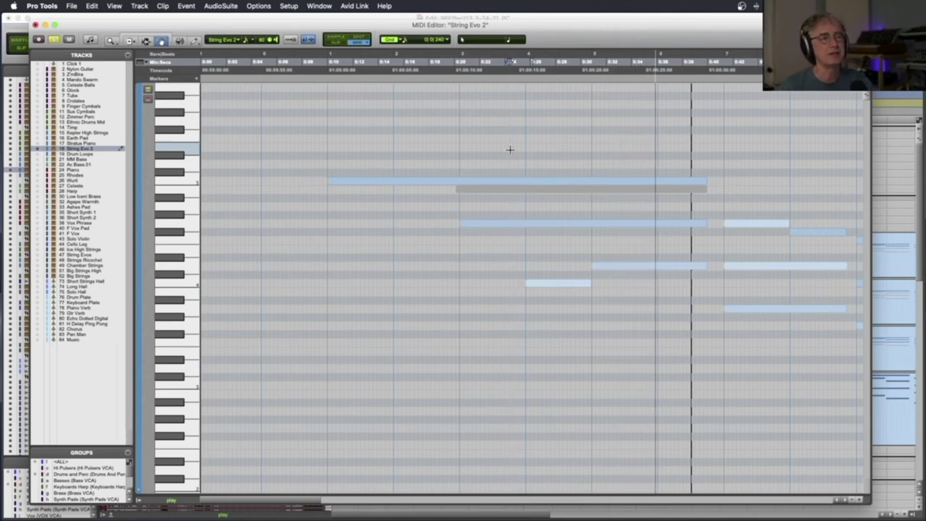
Zoom out the String Evo 2 notes and show their mod wheel (1) data in the controller lane
key("super+bracketleft")
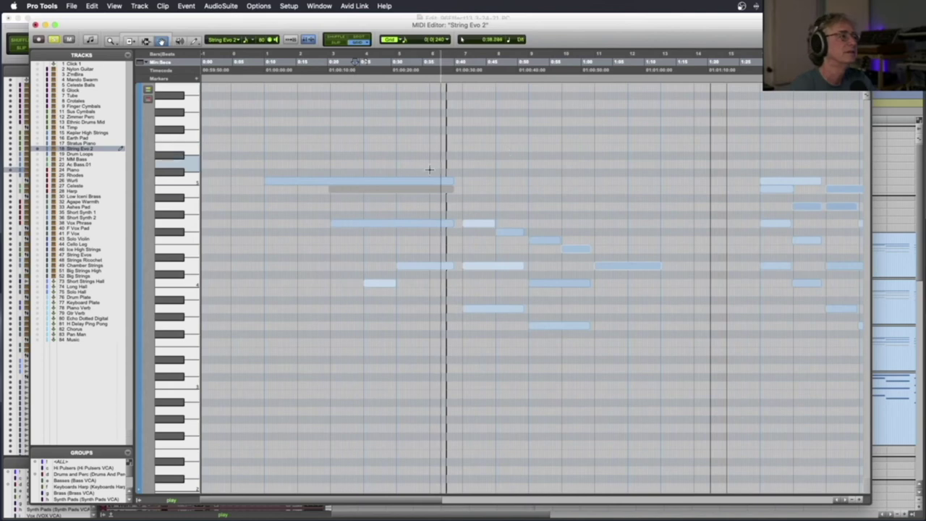
left_click(139, 492)
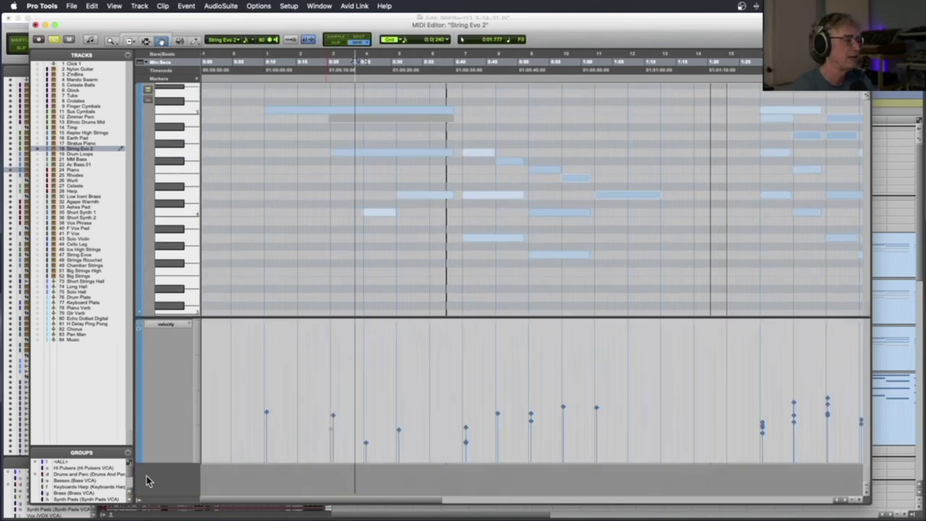
left_click(164, 329)
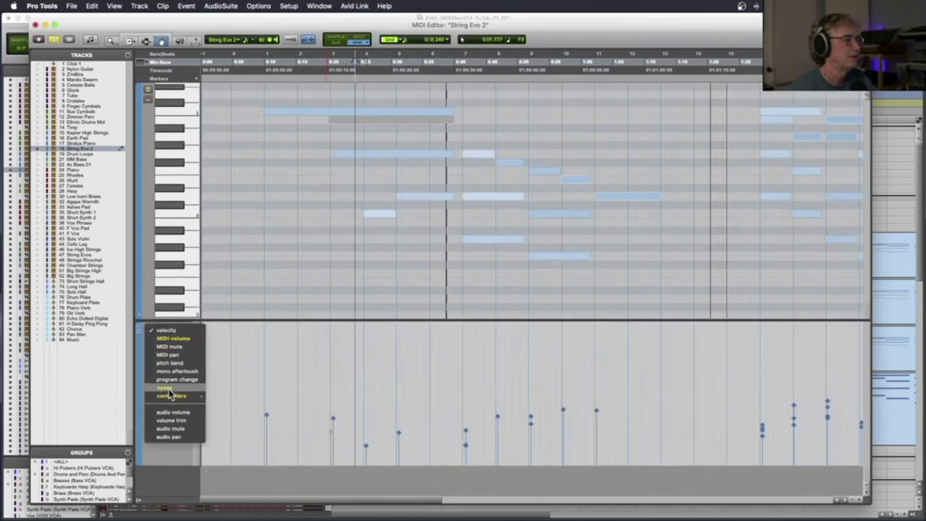
mouse_move(173, 396)
left_click(211, 398)
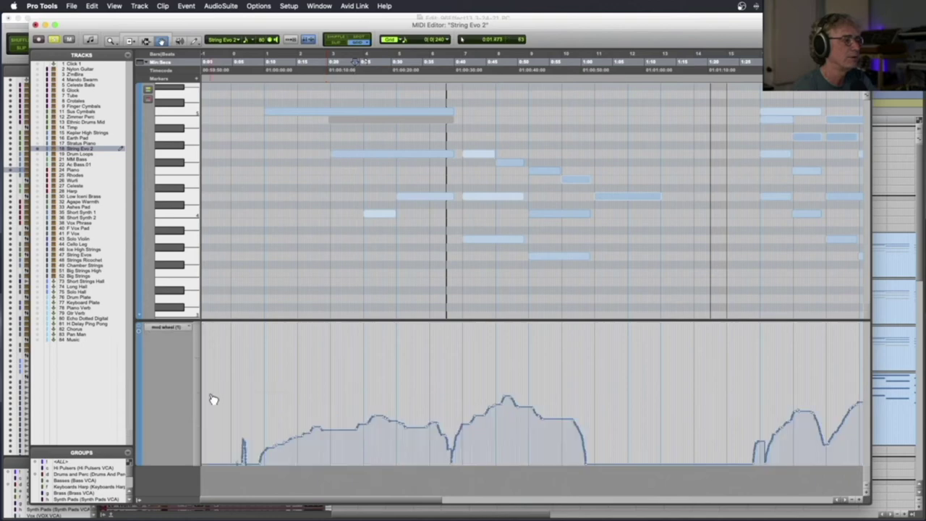
Show String Evo 2 in the MIDI Editor's notation view, and play the score from bar 7
left_click(161, 328)
left_click(247, 355)
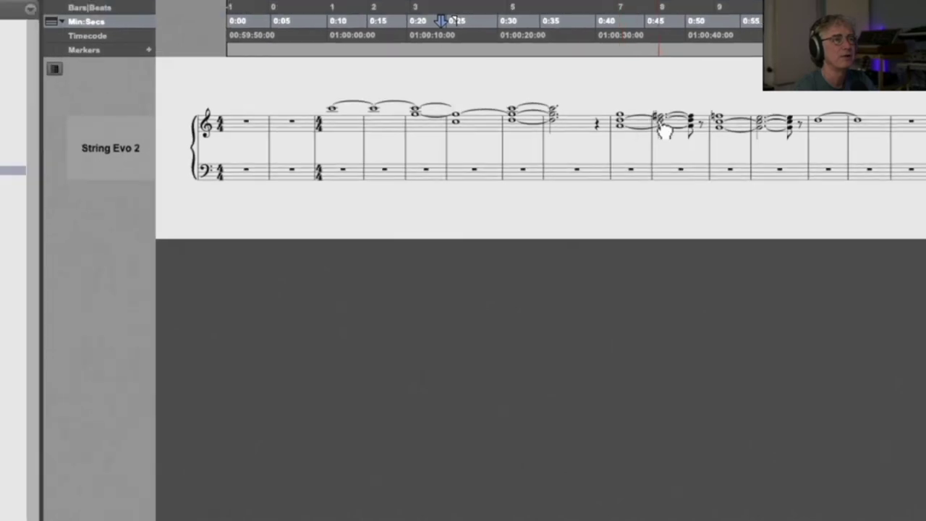
key("space")
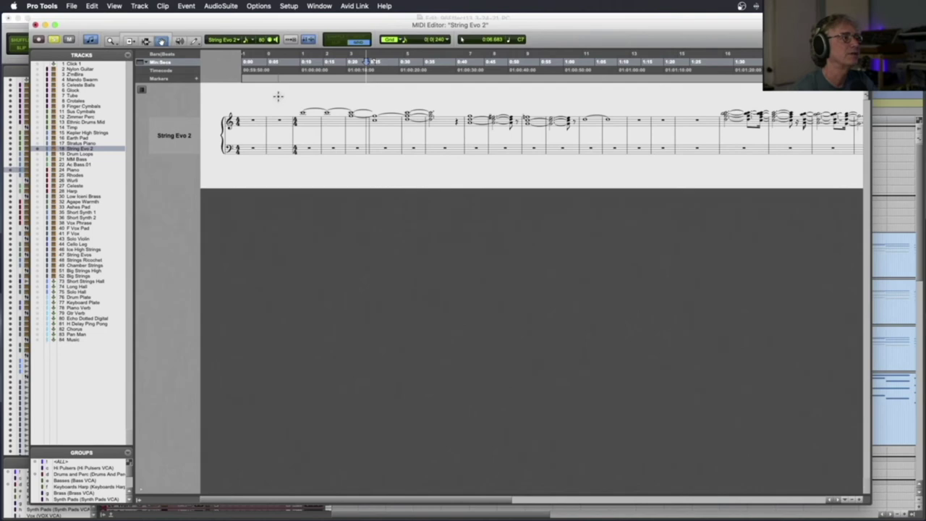
left_click(53, 41)
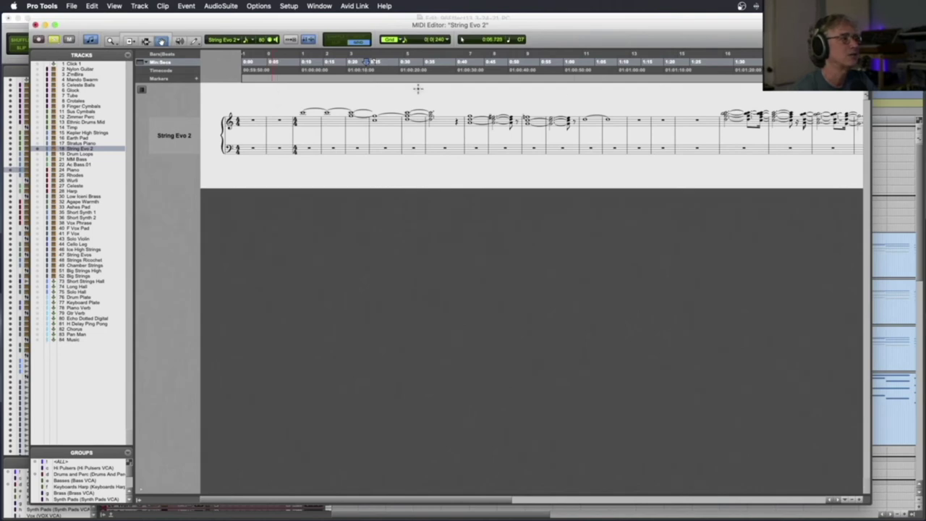
left_click(465, 81)
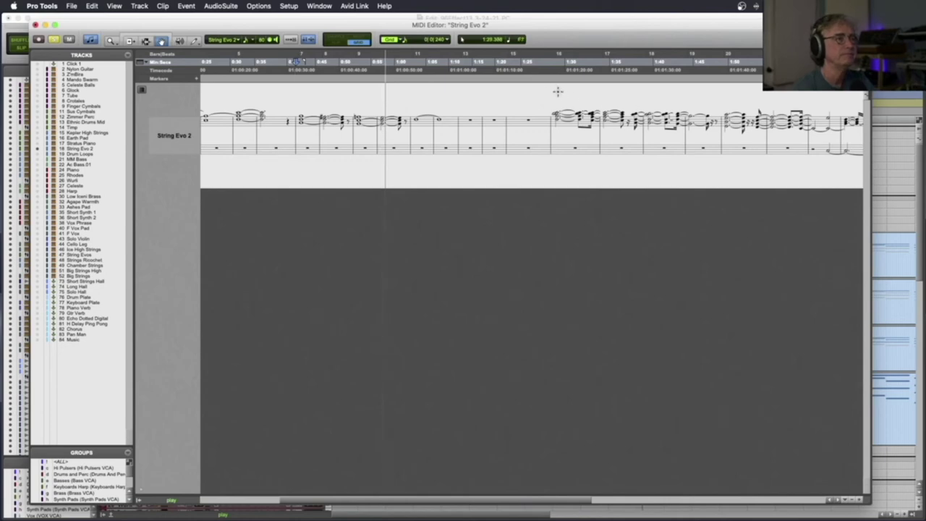
Enlarge the String Evo 2 score in the MIDI Editor and play it from bar 16
key("space")
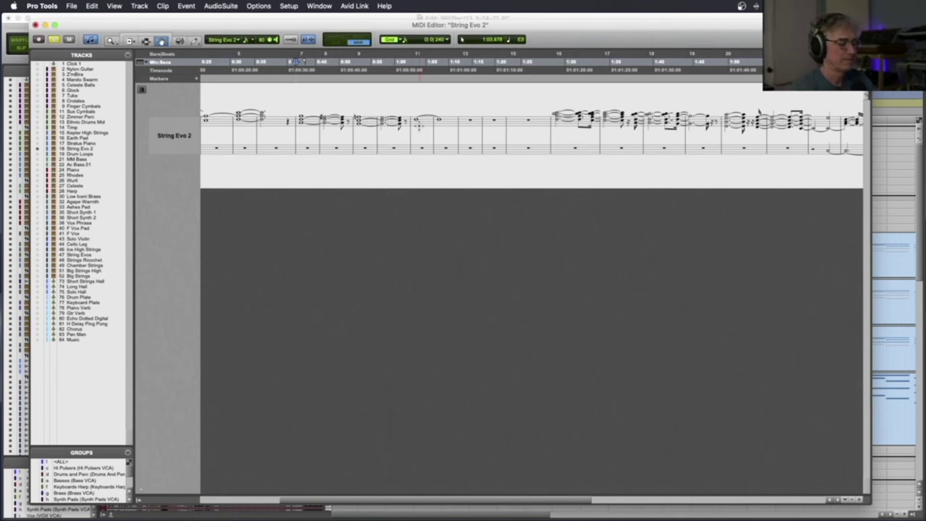
key("super+bracketright")
scroll(419, 126, "right", 10)
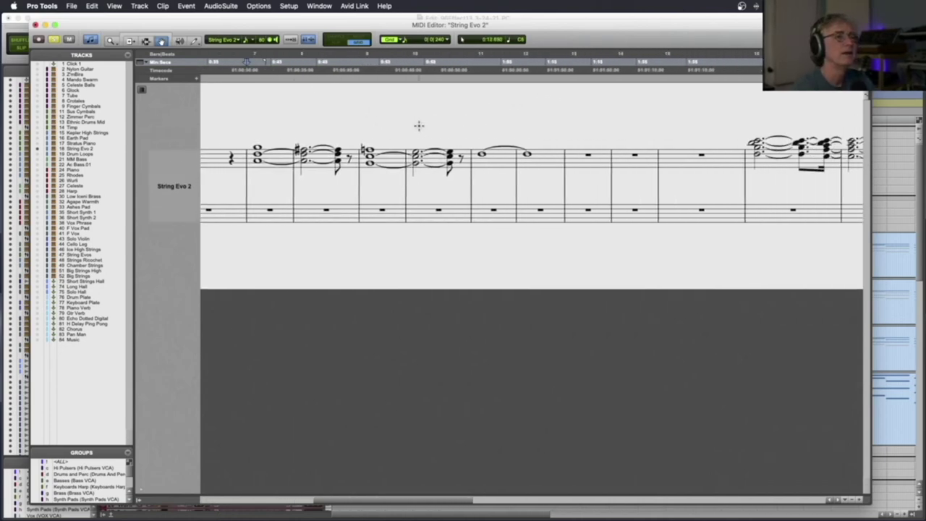
left_click(517, 76)
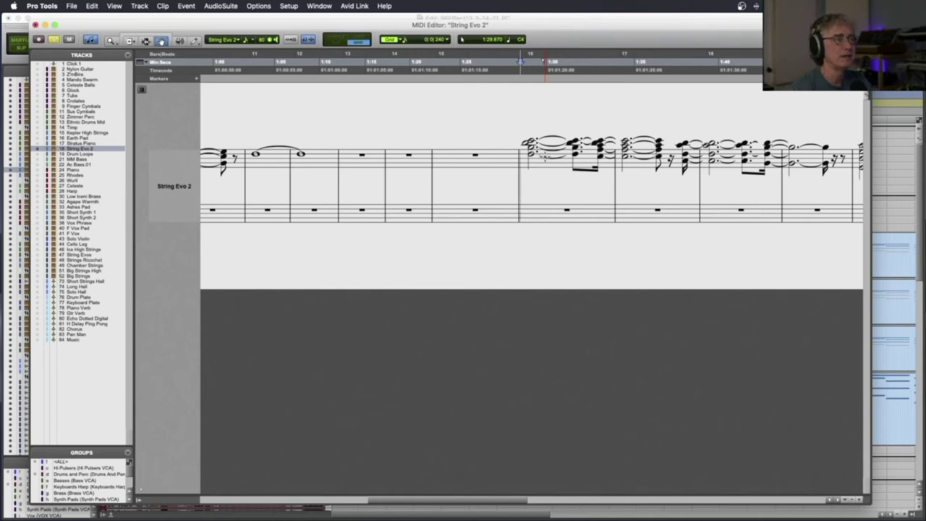
key("space")
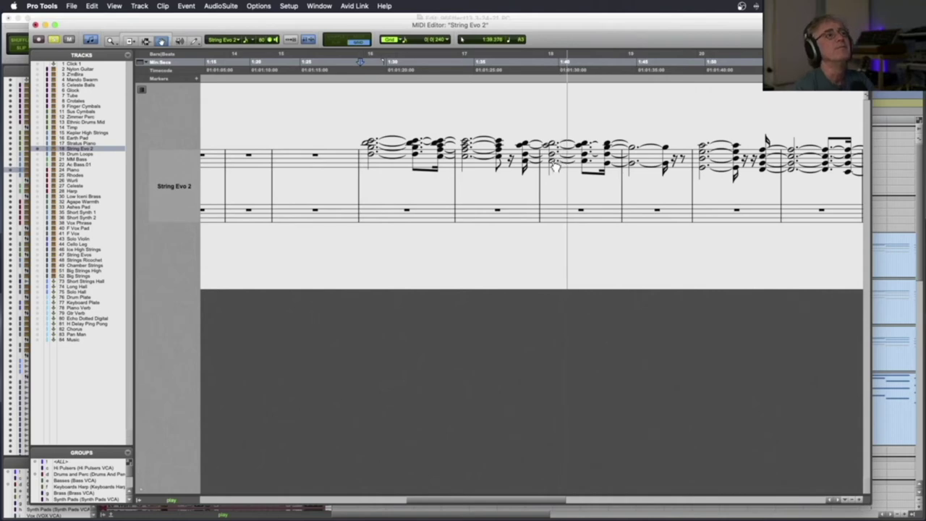
key("space")
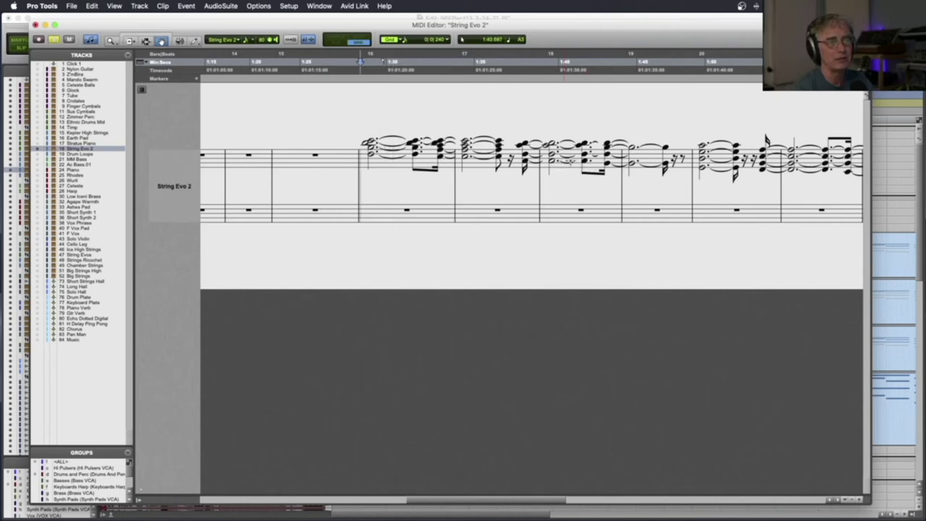
Play the String Evo 2 score from the low tied note just before bar 19, and close the MIDI Editor
left_click(608, 165)
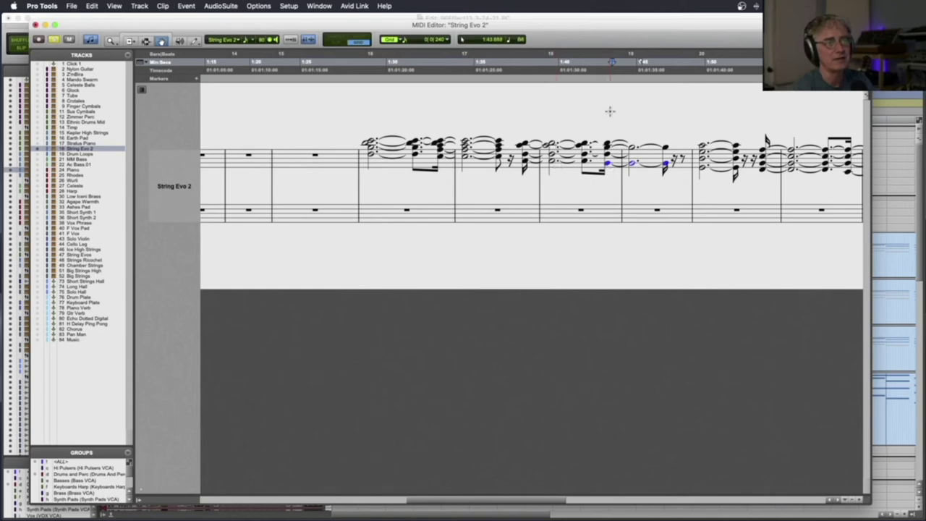
key("space")
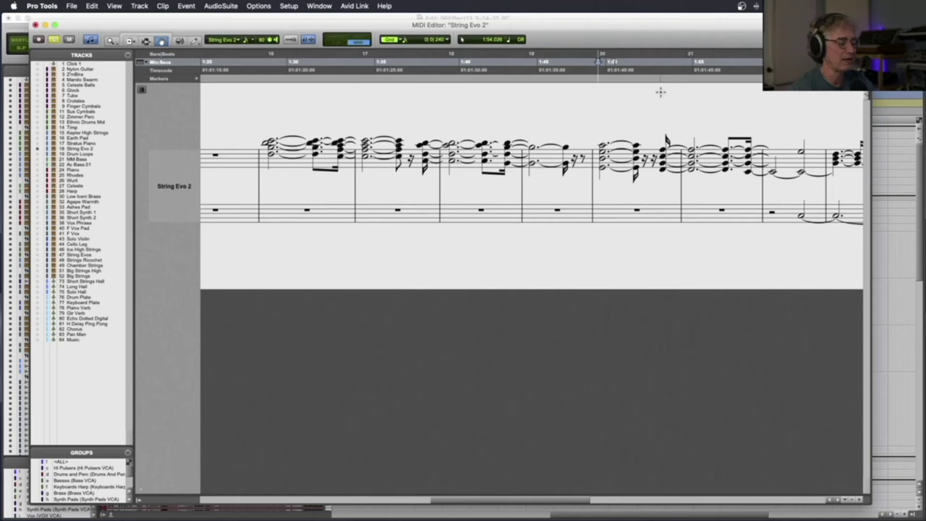
key("super+bracketleft")
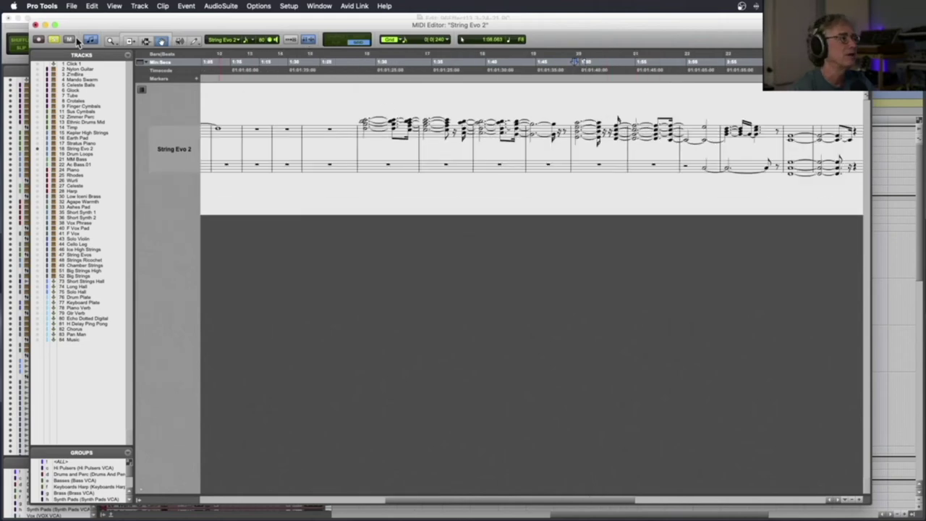
left_click(35, 26)
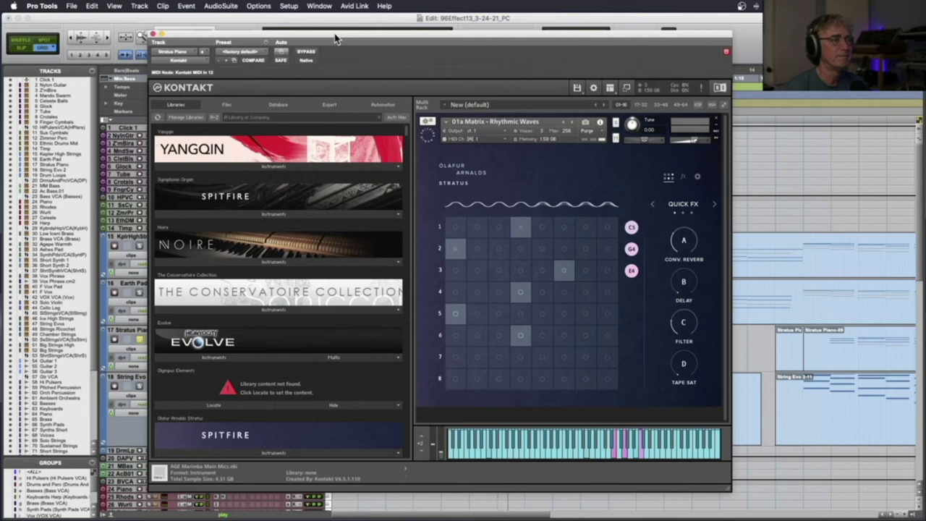
Close Stratus Piano's Kontakt window, and inspect the High Strings - Muted Grid patch on Kepler High Strings
left_click(154, 36)
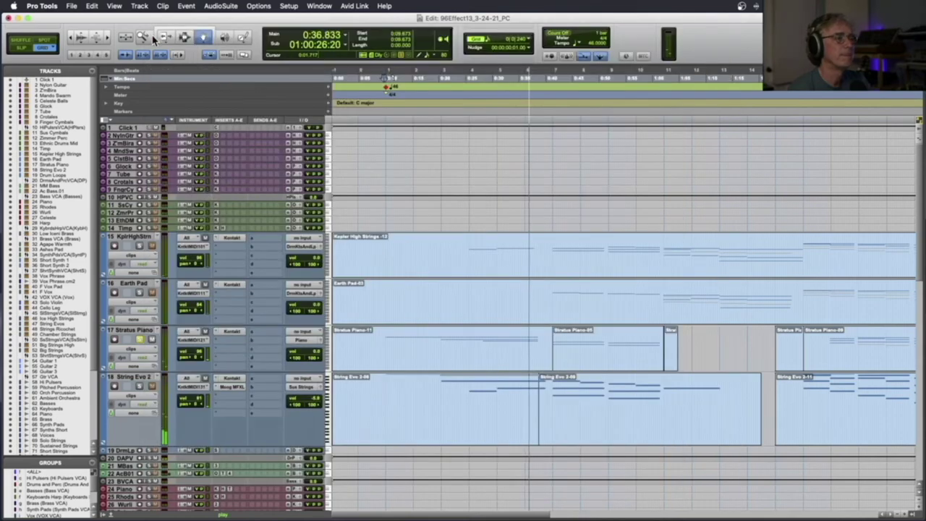
key("space")
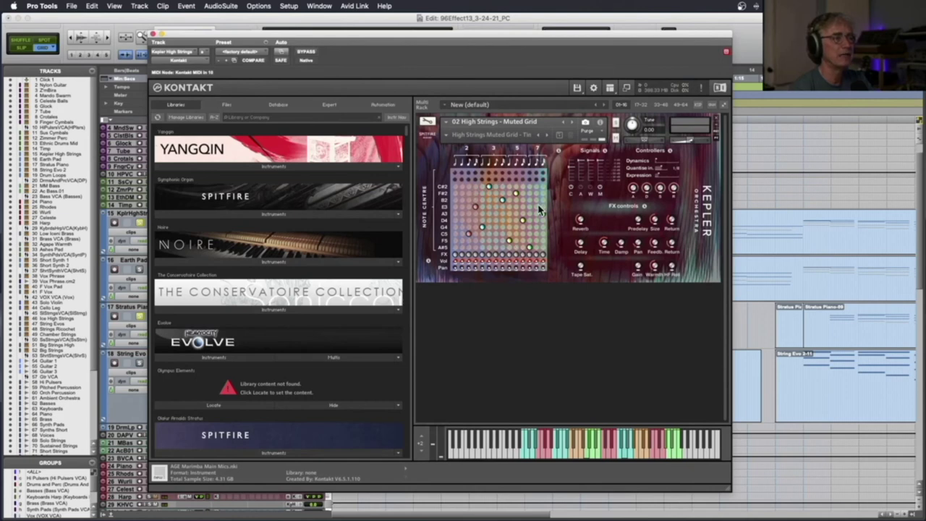
left_click(153, 35)
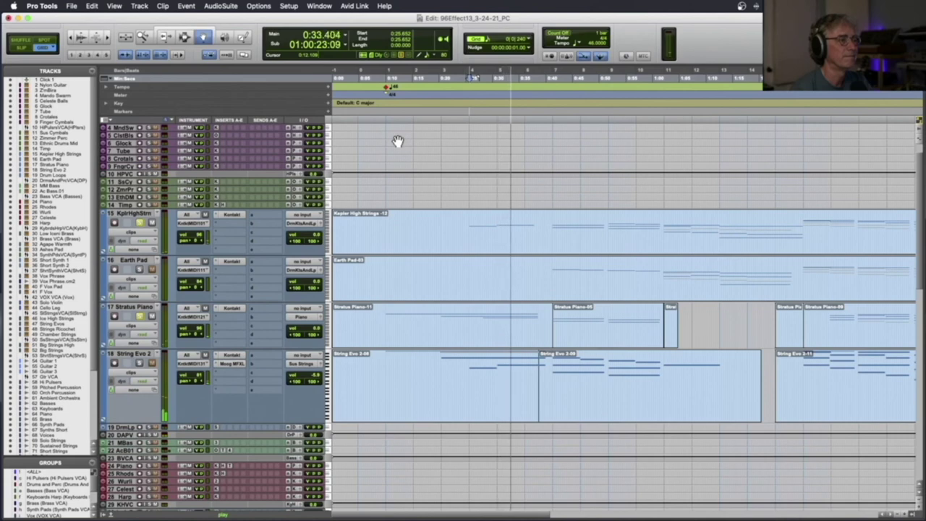
Solo Kepler High Strings, Stratus Piano and String Evo 2 together, and replay them from 0:25.652
left_click(185, 37)
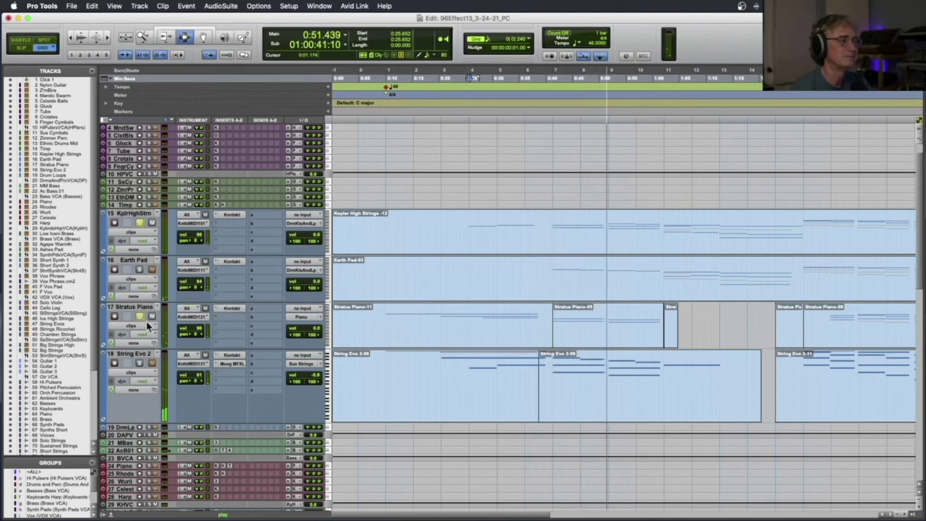
key("space")
key("space")
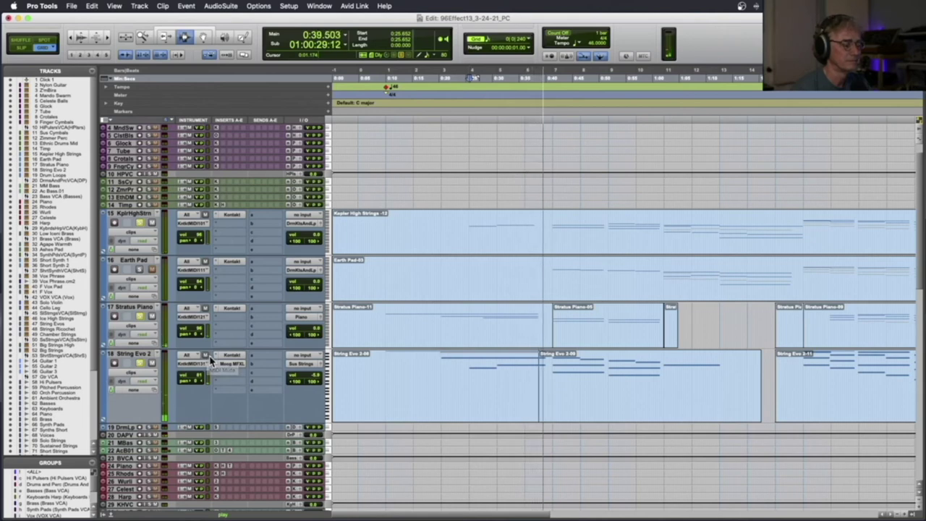
Solo only Earth Pad during playback with the timeline zoomed out to its full clips, and stop playback
key("r")
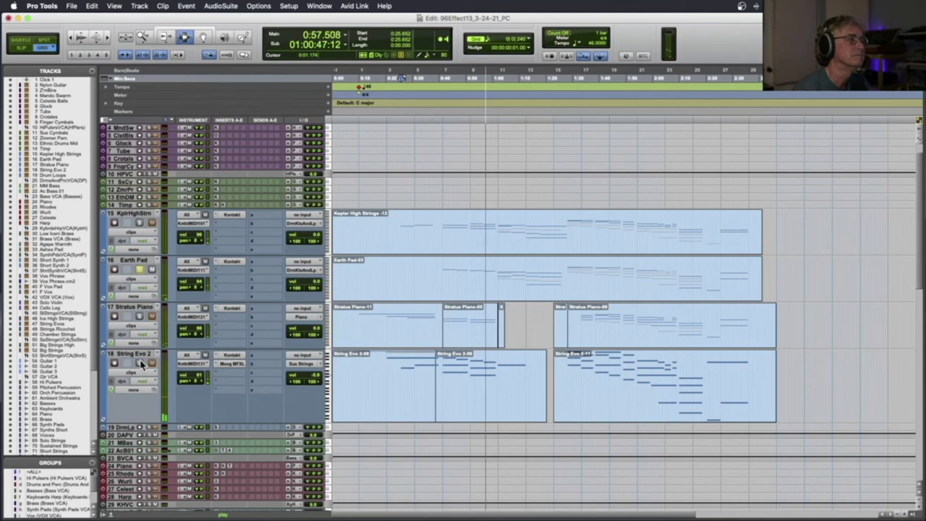
scroll(149, 327, "down", 1)
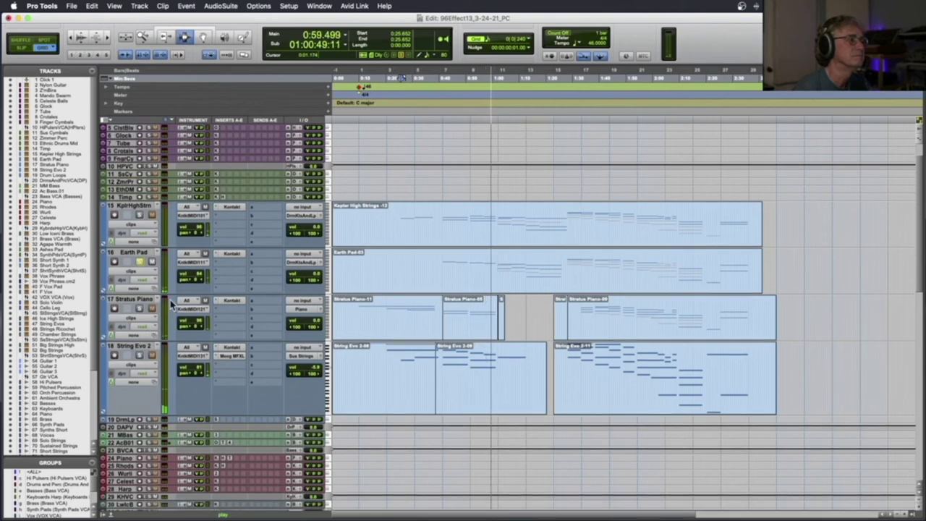
key("space")
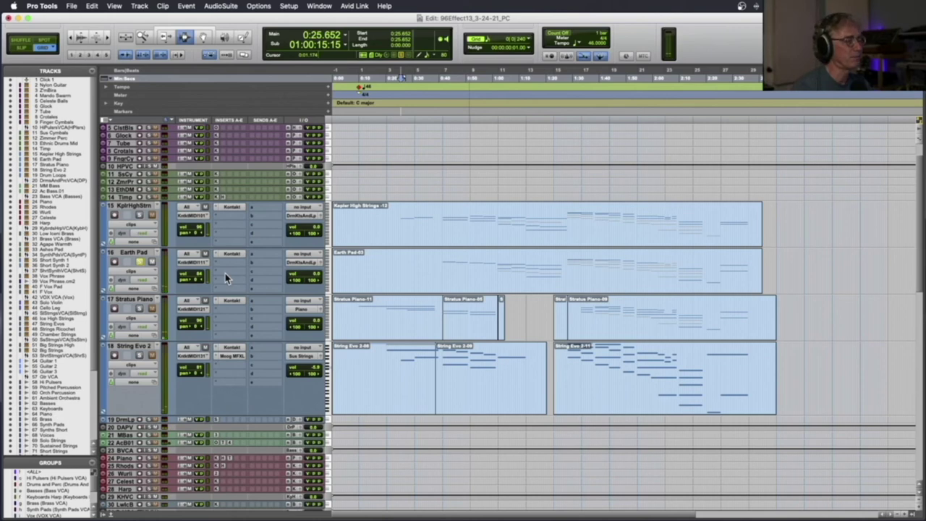
Play the unsoloed arrangement from 0:41.304, and inspect String Evo 2's Symphonic Strings Evolutions patch in Kontakt
left_click(442, 362)
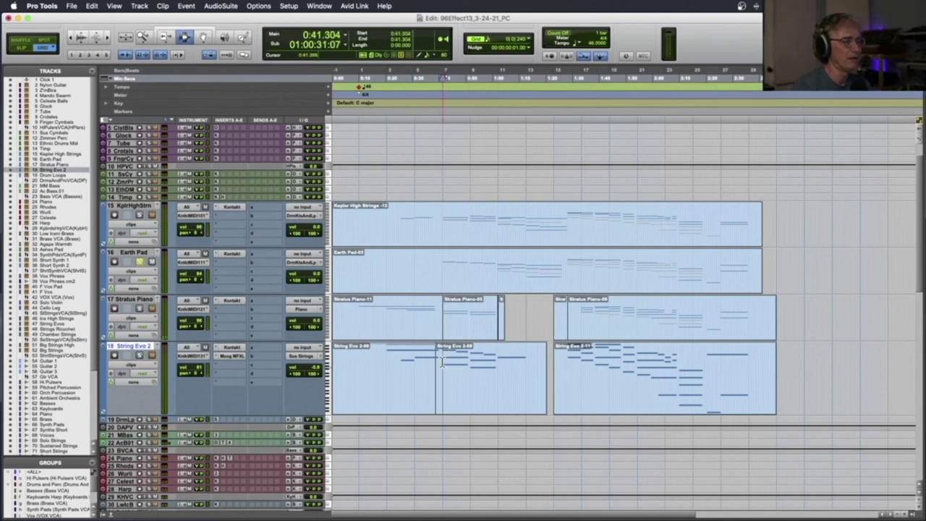
key("space")
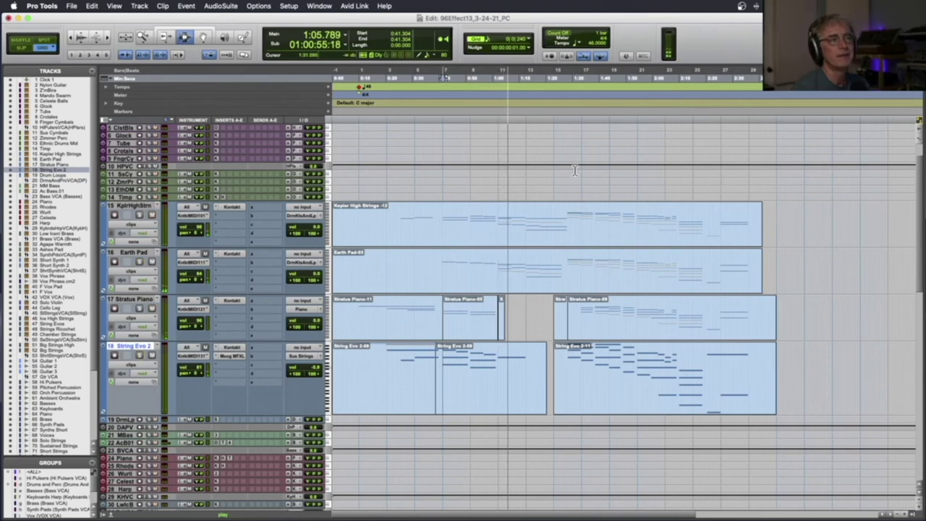
key("space")
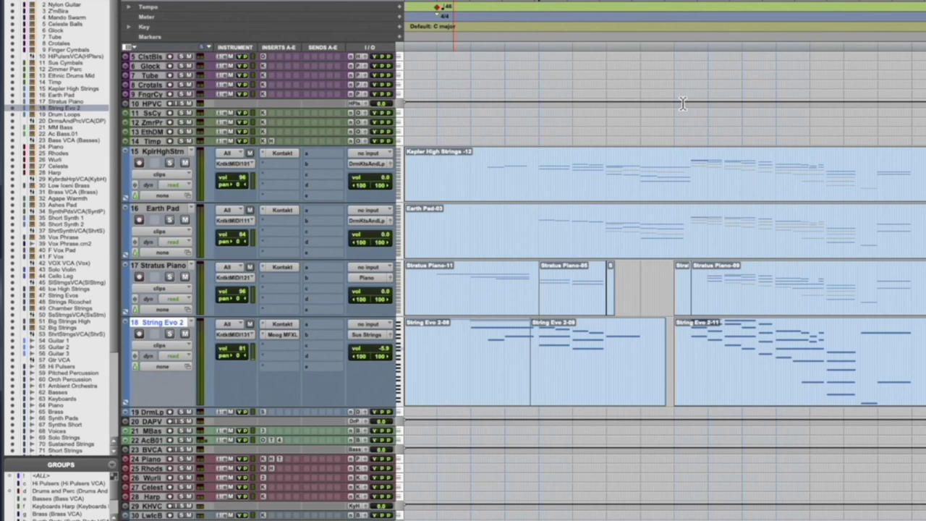
left_click(283, 326)
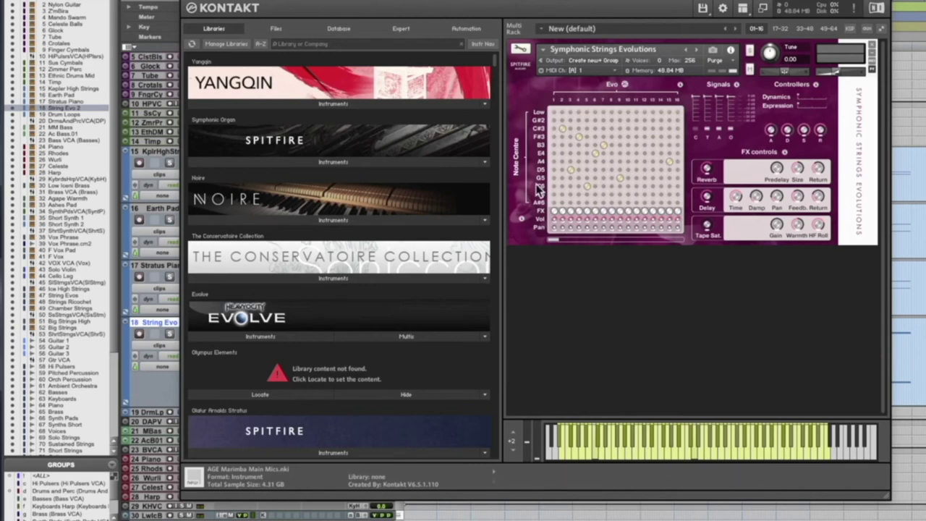
key("super+w")
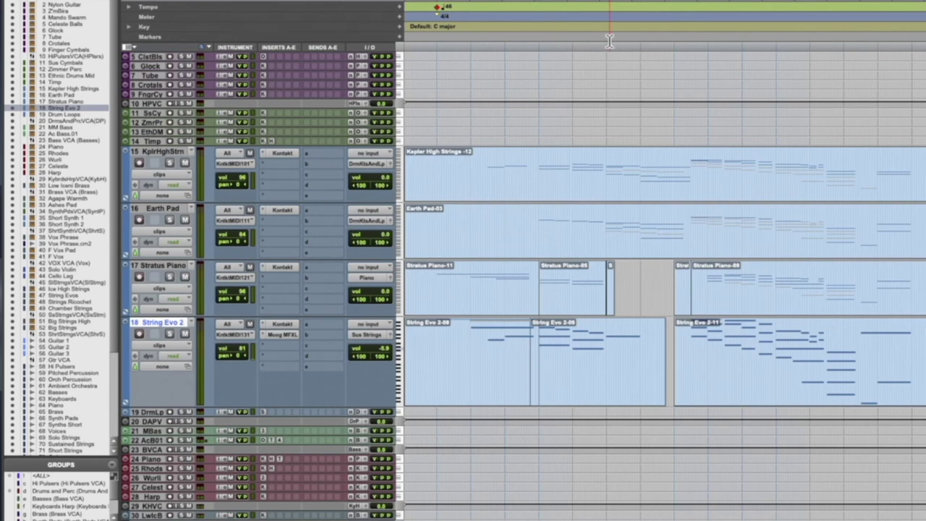
Play the arrangement from the start of the Stratus Piano-09 clip with the timeline enlarged
scroll(705, 27, "right", 2)
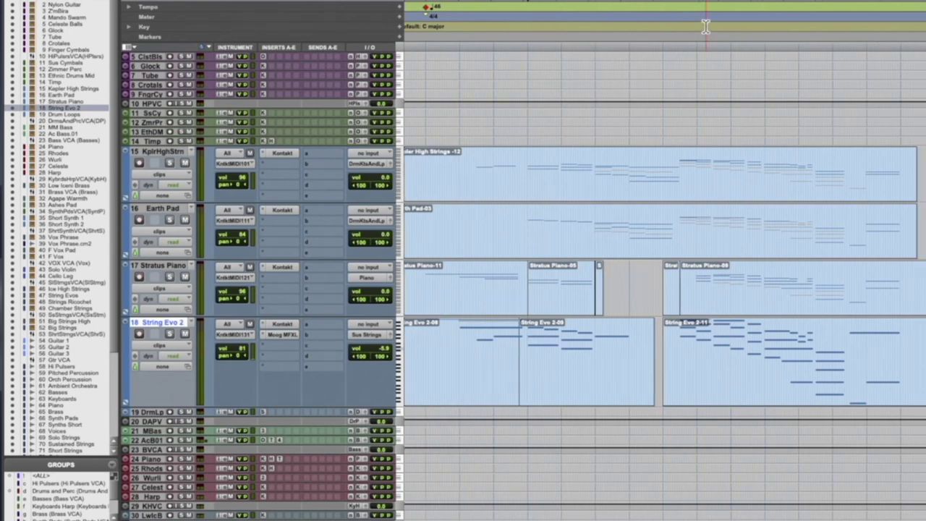
left_click(685, 35)
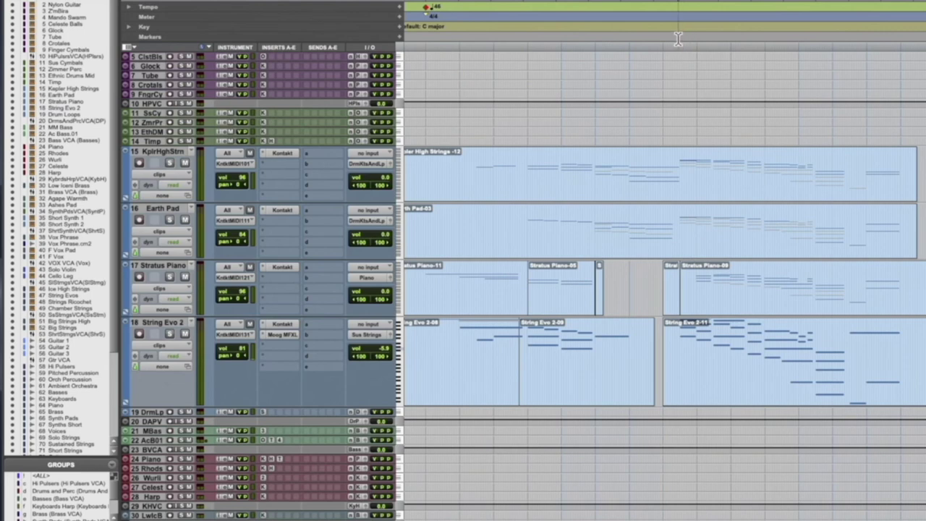
key("space")
key("super+bracketright")
key("super+bracketright")
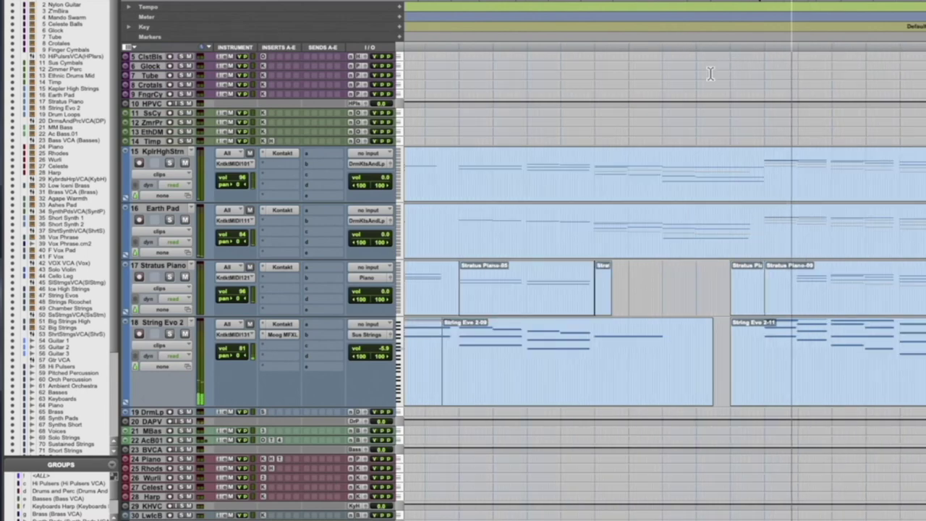
Examine the Vox Phrase, Chamber Strings and printed stem tracks during playback, zoomed out to show their whole clips
scroll(716, 69, "down", 3)
scroll(710, 73, "down", 10)
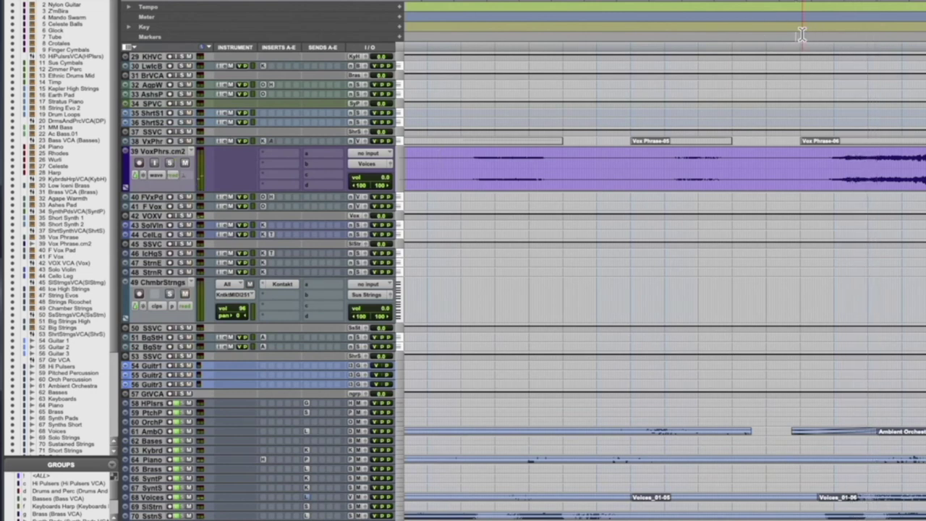
scroll(326, 181, "up", 3)
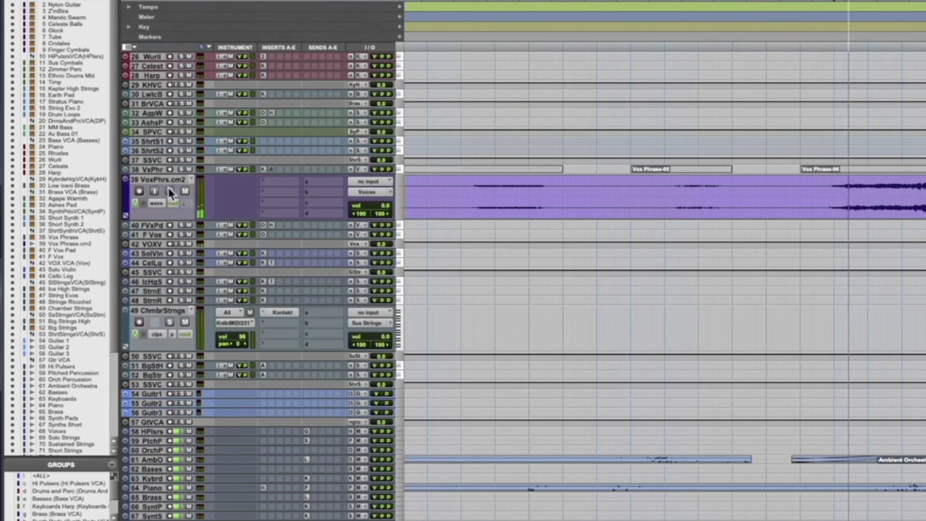
key("super+bracketleft")
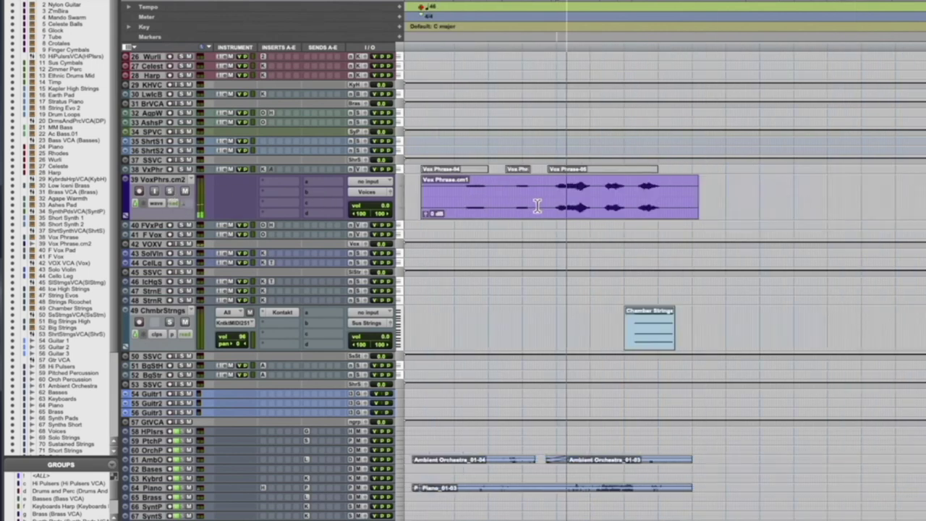
scroll(537, 206, "down", 3)
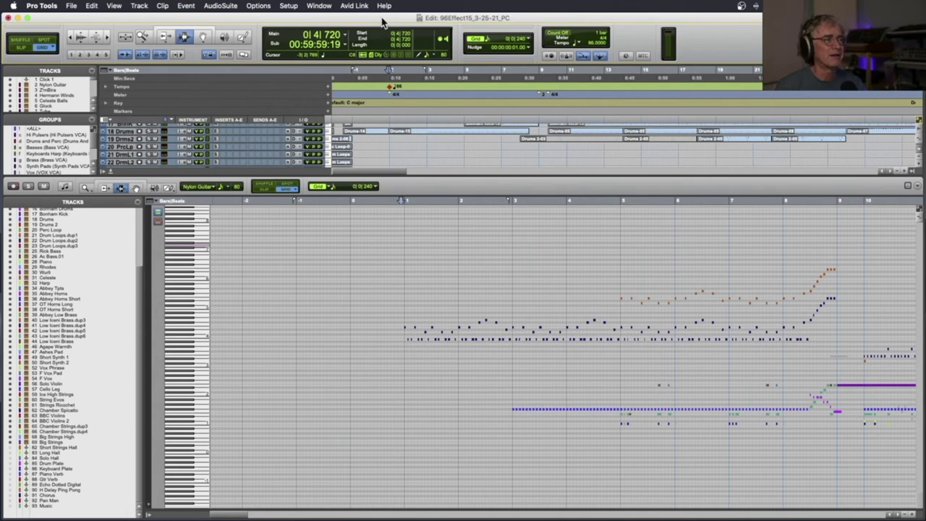
Play the 96Effect15_3-25-21_PC session from 0|4|720 and again from 27|4|720, and show all its MIDI notes after stopping
key("space")
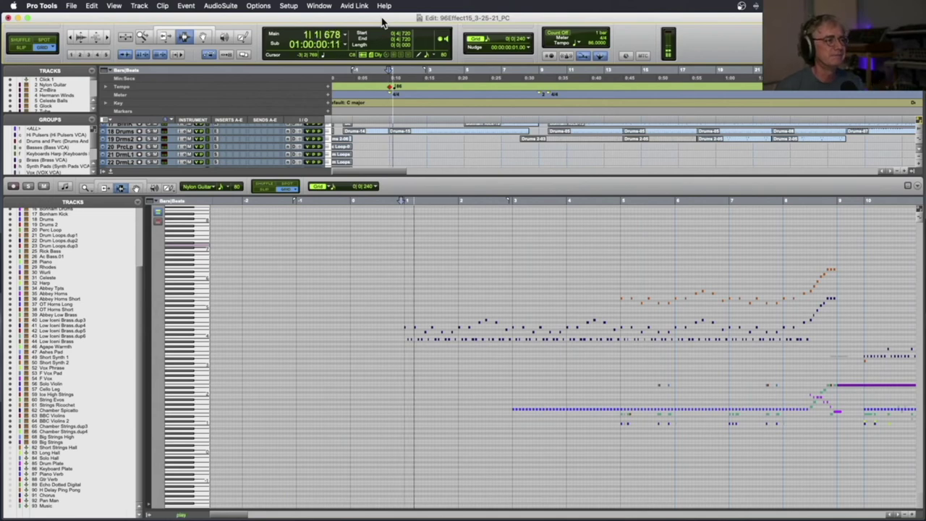
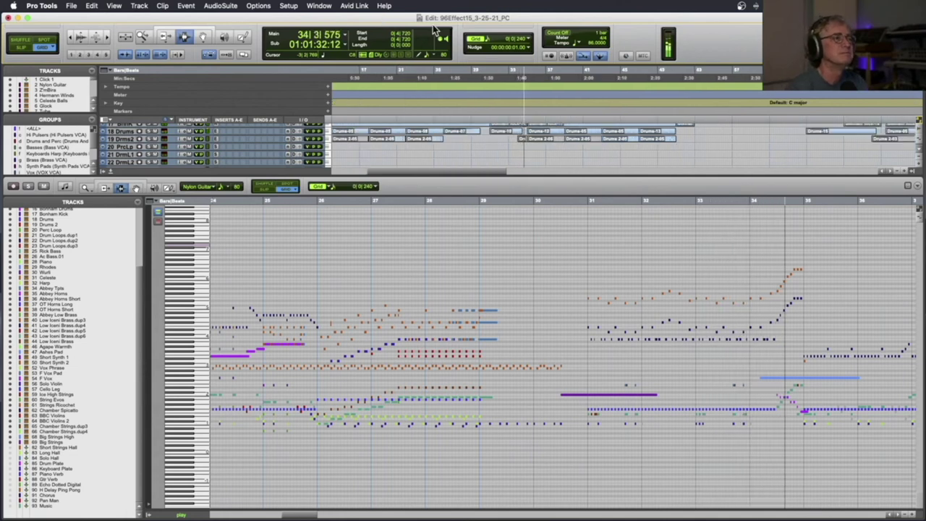
left_click(421, 199)
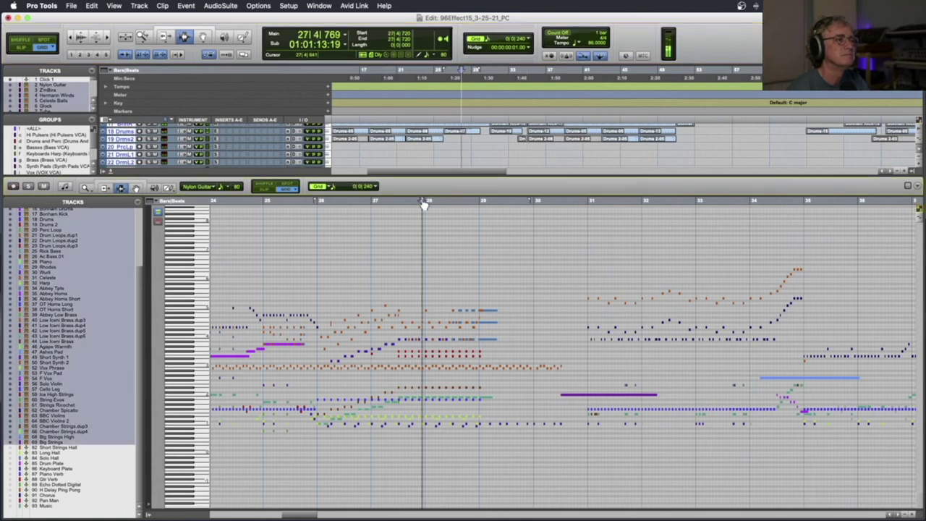
key("space")
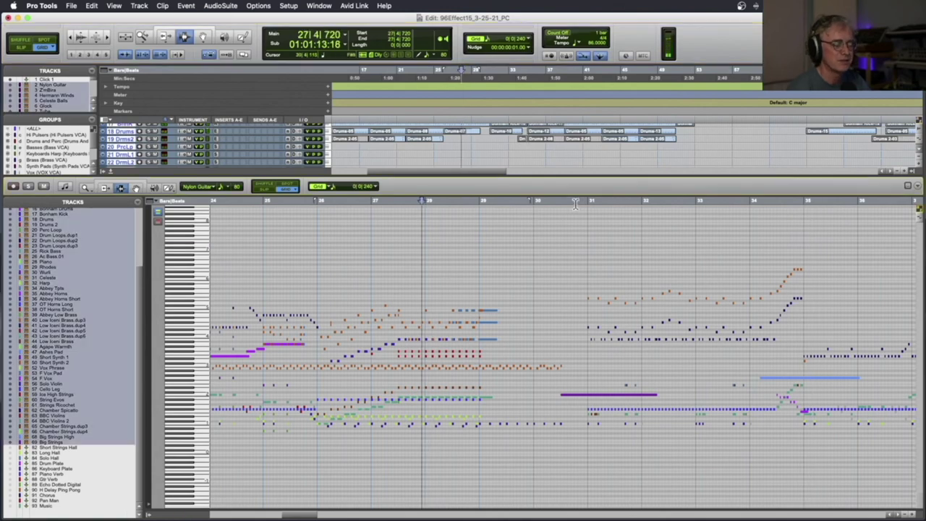
scroll(576, 204, "down", 1)
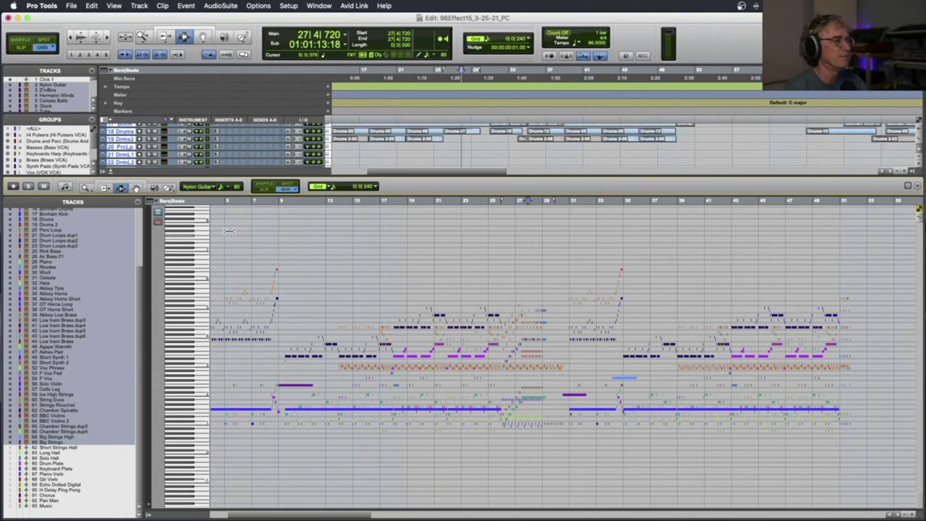
Recall memory location 1 and examine the string, stem, reverb and master tracks at the end of the track list
key("KP_Decimal")
key("1")
key("KP_Multiply")
scroll(366, 226, "down", 15)
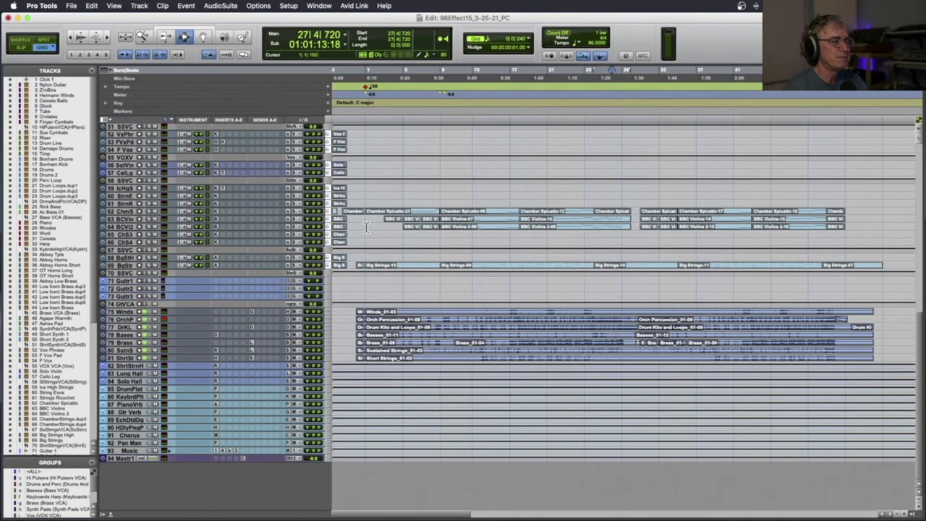
Solo the Chamber Spicatto track and enlarge the height of all tracks so their clips and controls are readable
scroll(251, 225, "left", 2)
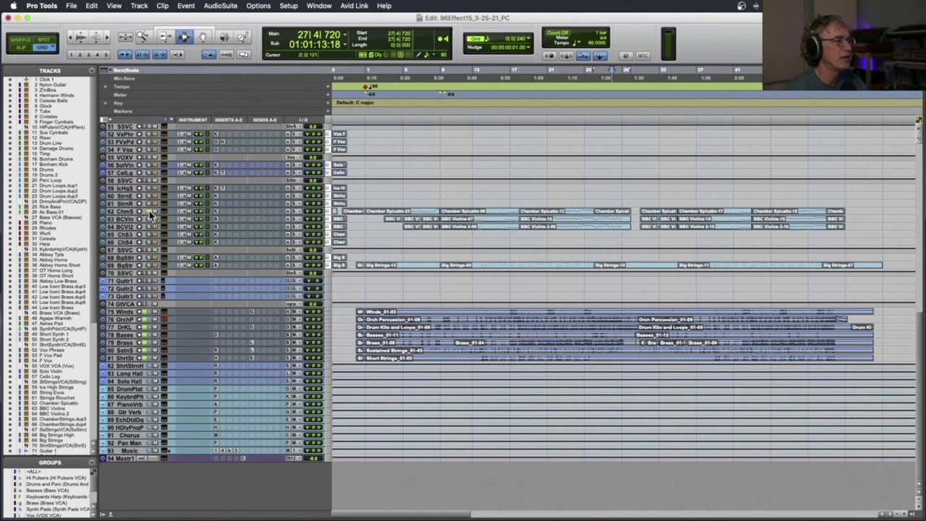
key("ctrl+alt+Up")
key("ctrl+alt+Up")
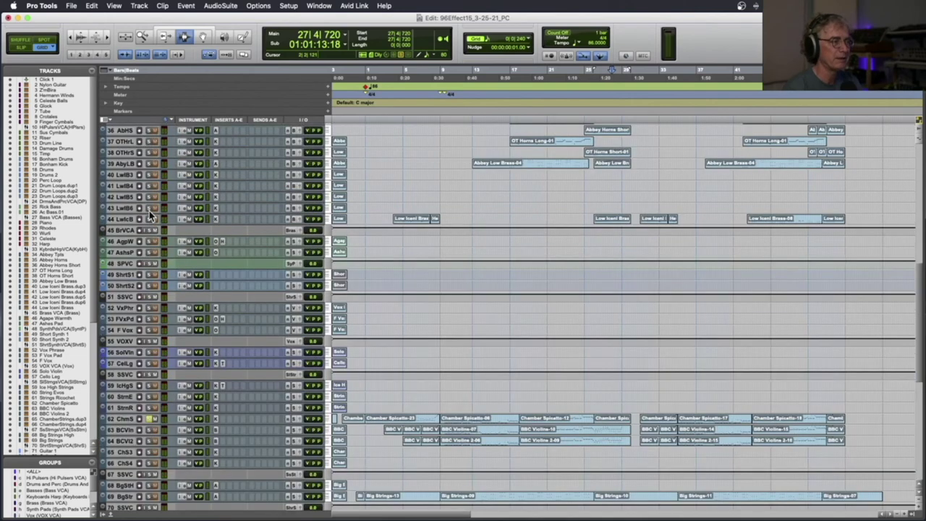
scroll(579, 290, "up", 5)
Play Chamber Spicatto soloed from 0|4|720 with the timeline enlarged, and play it again with both BBC Violins tracks soloed too
left_click(366, 107)
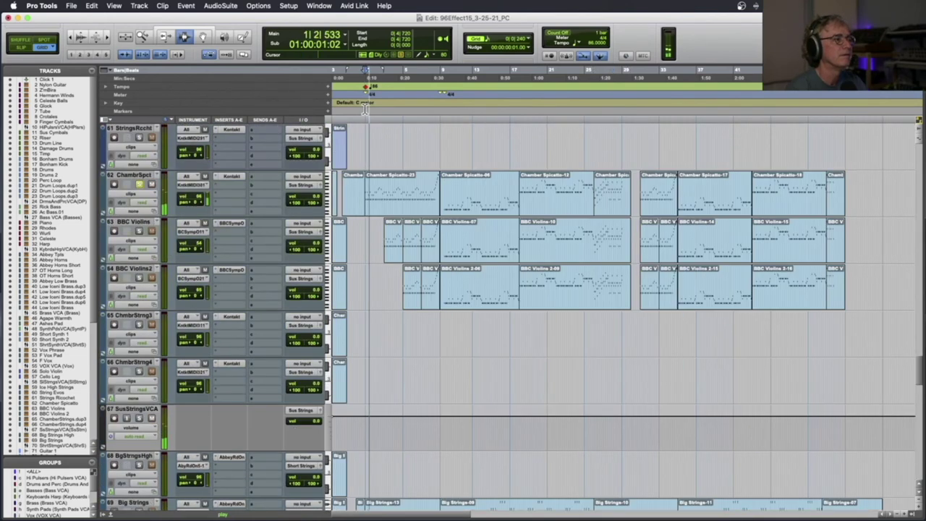
key("ctrl+bracketright")
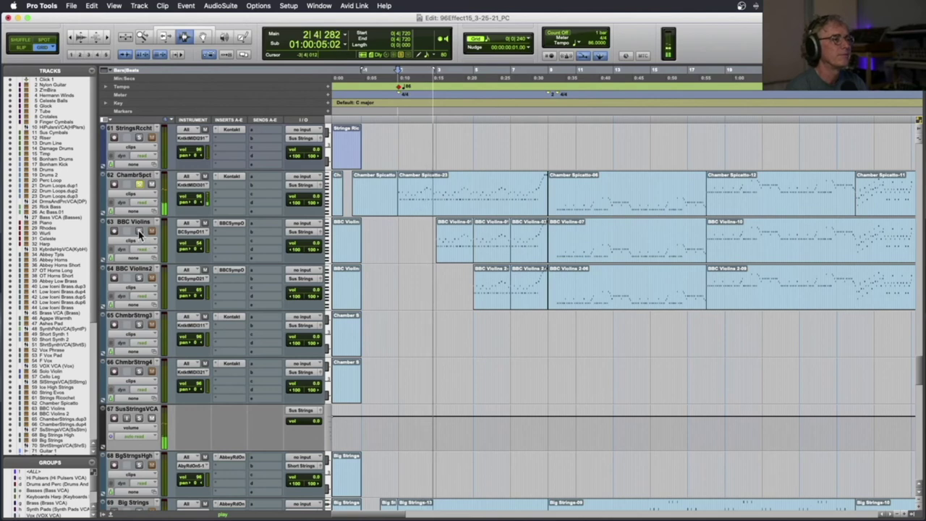
key("space")
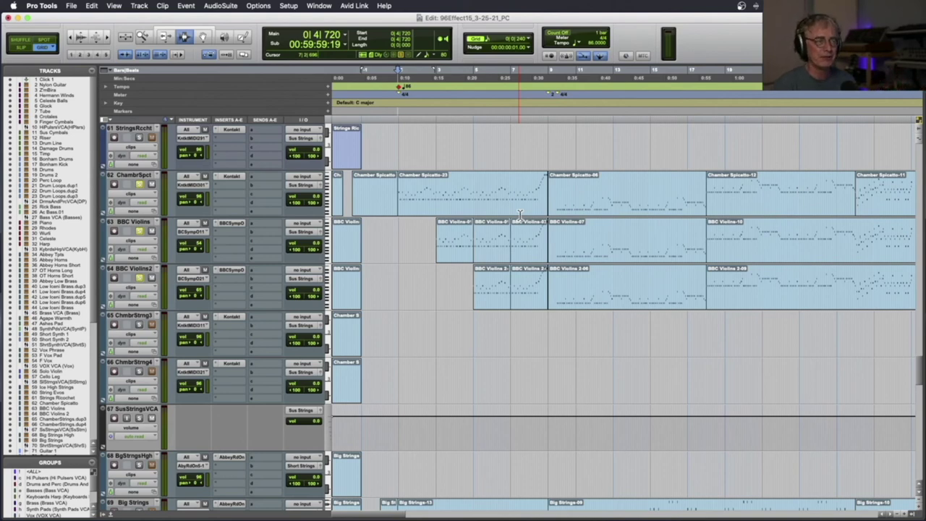
key("space")
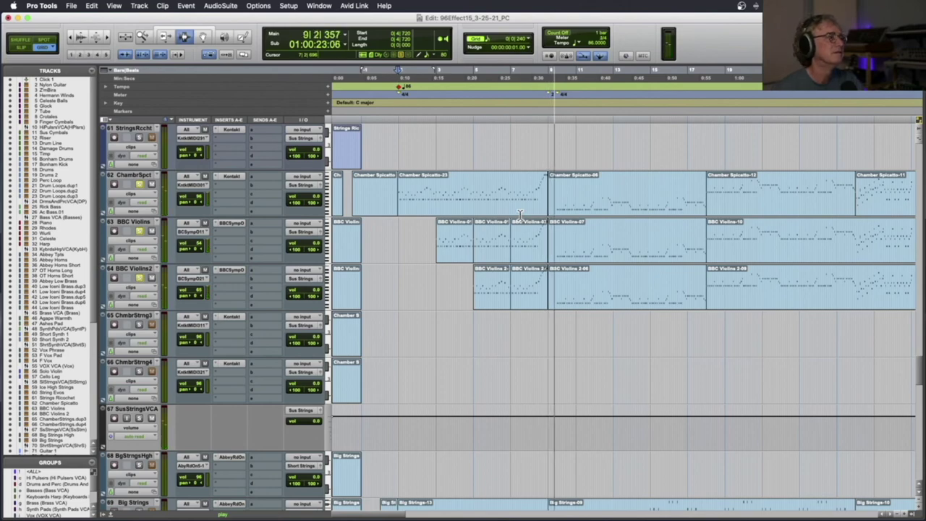
key("space")
Solo the Timp and Bonham Kick tracks and start playback from 3|4|240
scroll(506, 217, "up", 15)
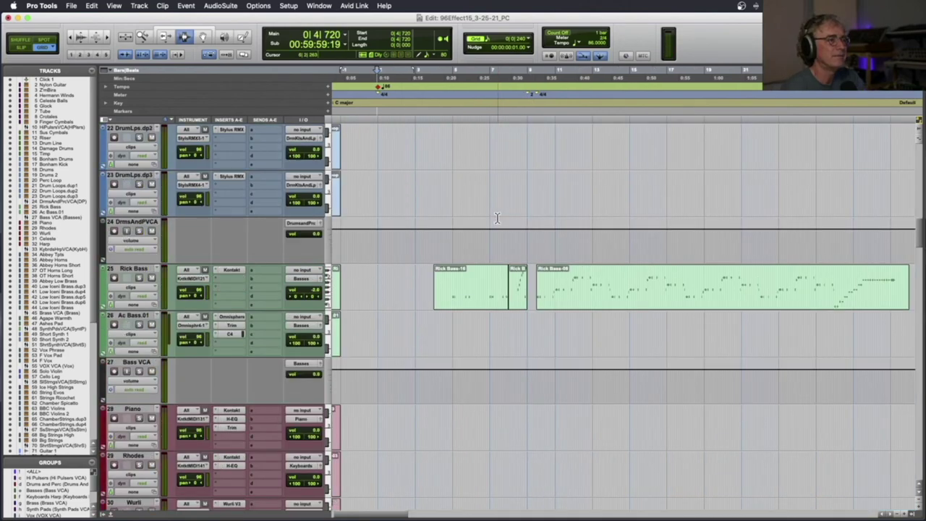
scroll(374, 279, "down", 8)
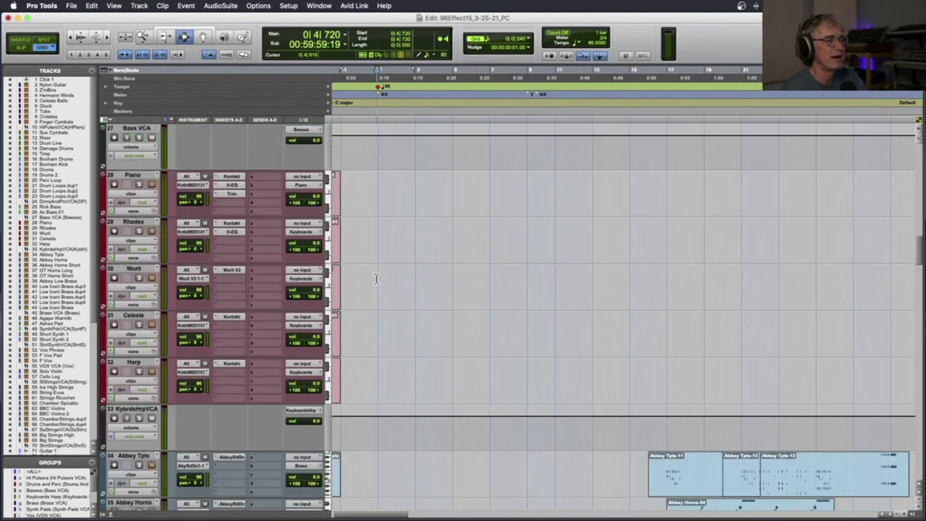
scroll(374, 279, "down", 3)
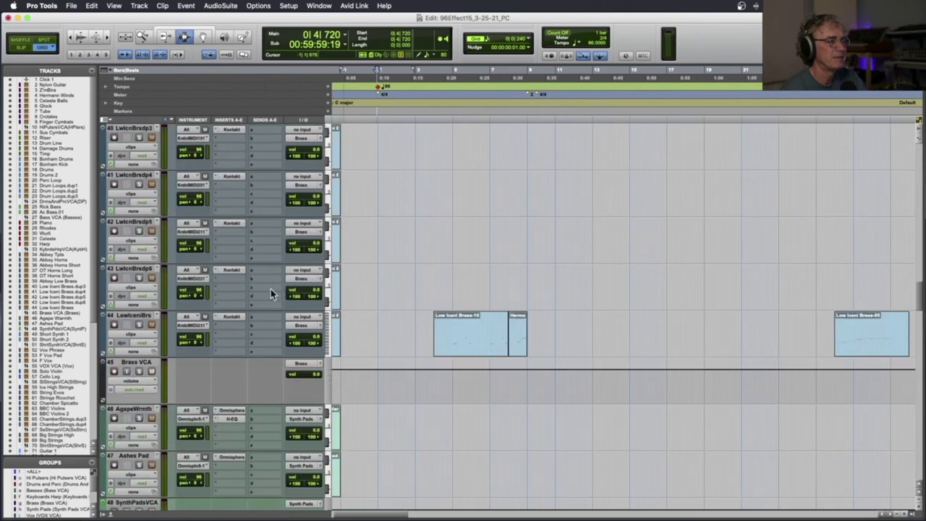
scroll(432, 306, "up", 11)
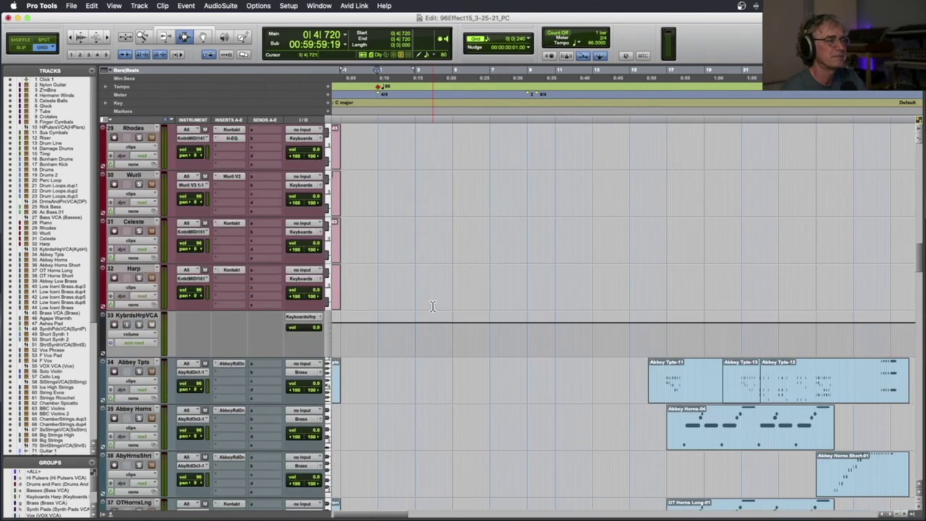
scroll(432, 306, "up", 5)
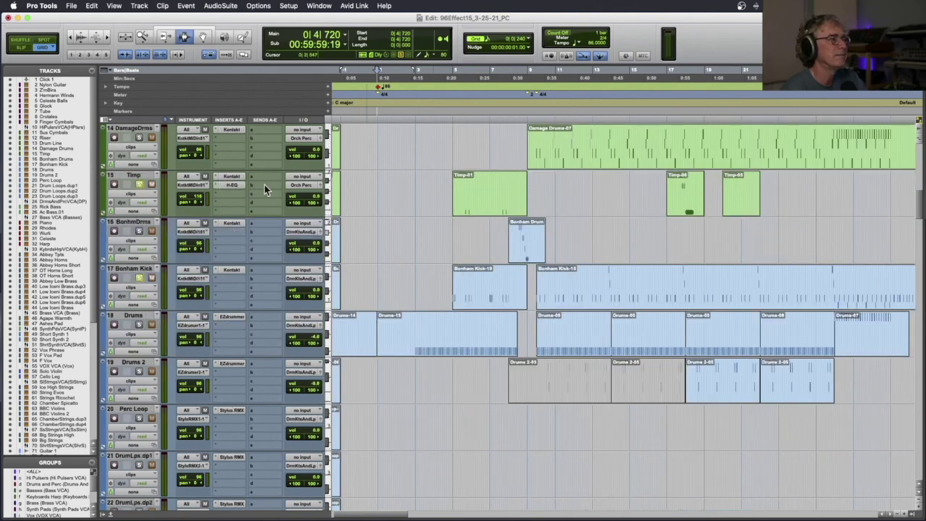
left_click(429, 212)
key("space")
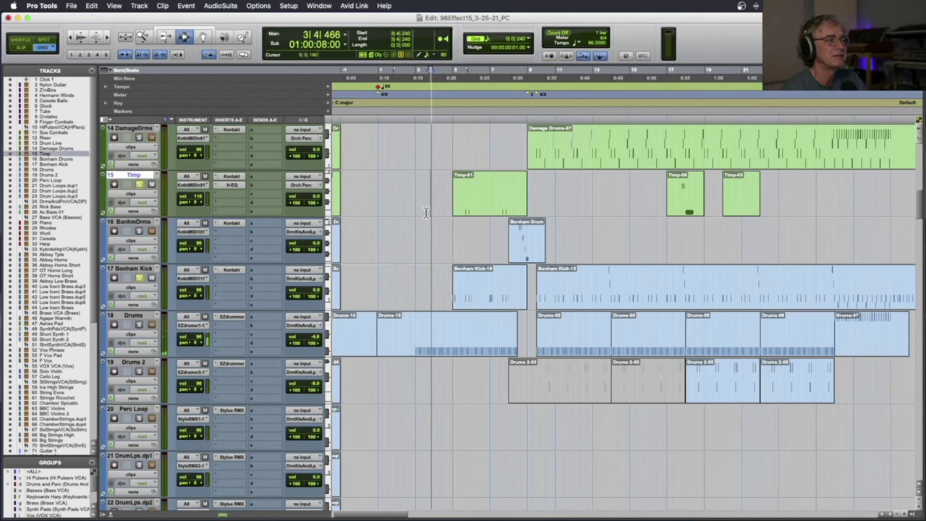
Solo the Chamber Spicatto, BBC Violins and BBC Violins 2 tracks during playback, and stop
scroll(428, 213, "down", 15)
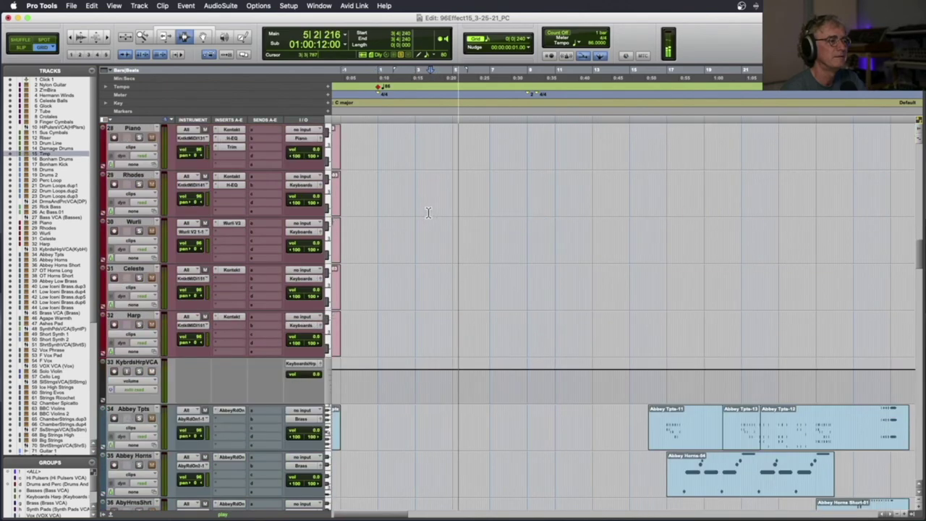
scroll(429, 212, "down", 15)
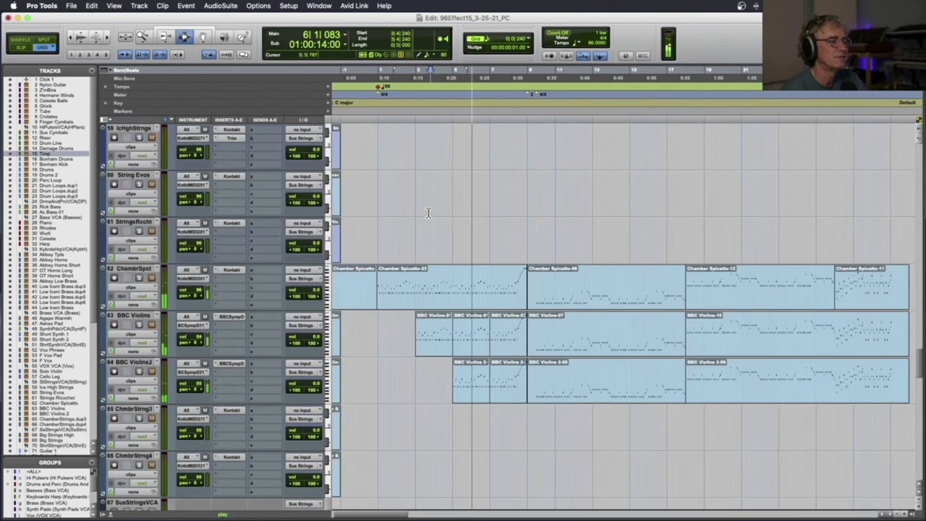
left_click(139, 185)
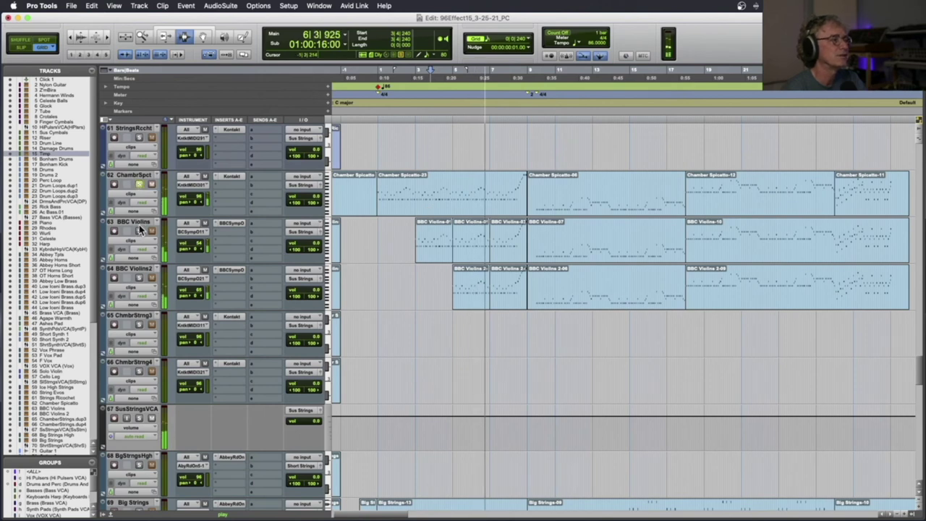
left_click(139, 232)
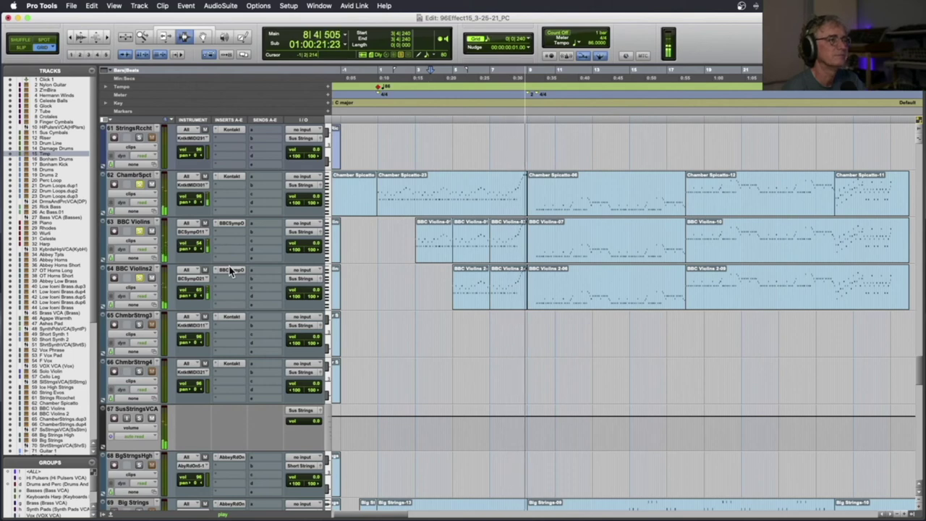
key("space")
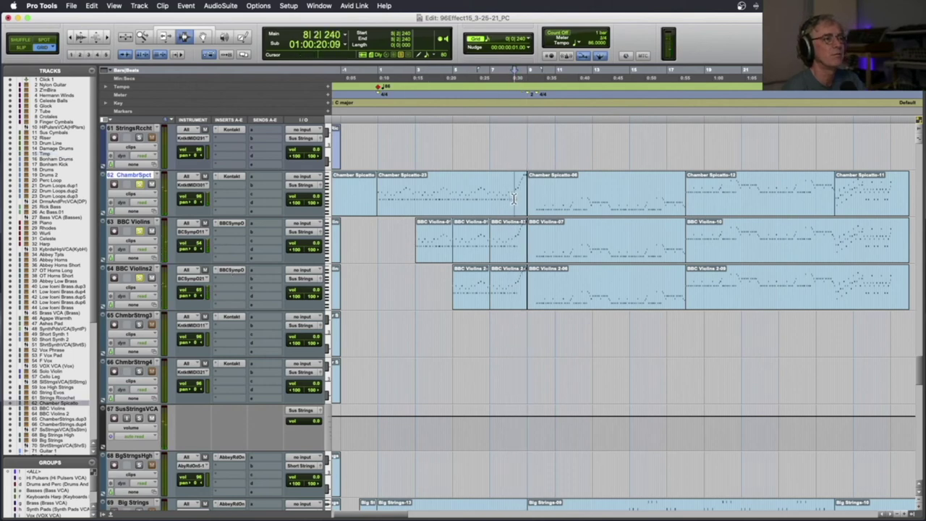
Place the playback position at 7|4|240 and examine the brass, percussion, drum and string tracks with soloing cleared on the strings
left_click(504, 203)
scroll(504, 203, "up", 2)
scroll(504, 202, "up", 5)
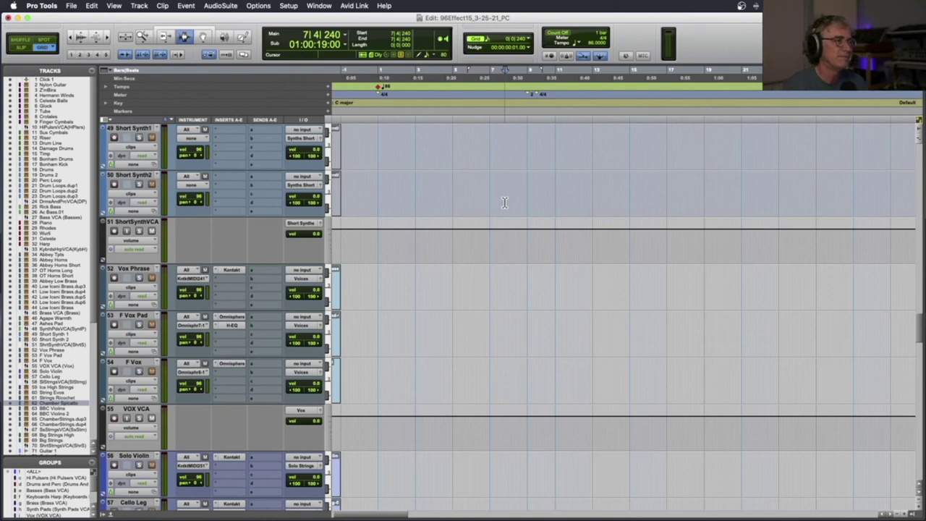
scroll(505, 203, "up", 10)
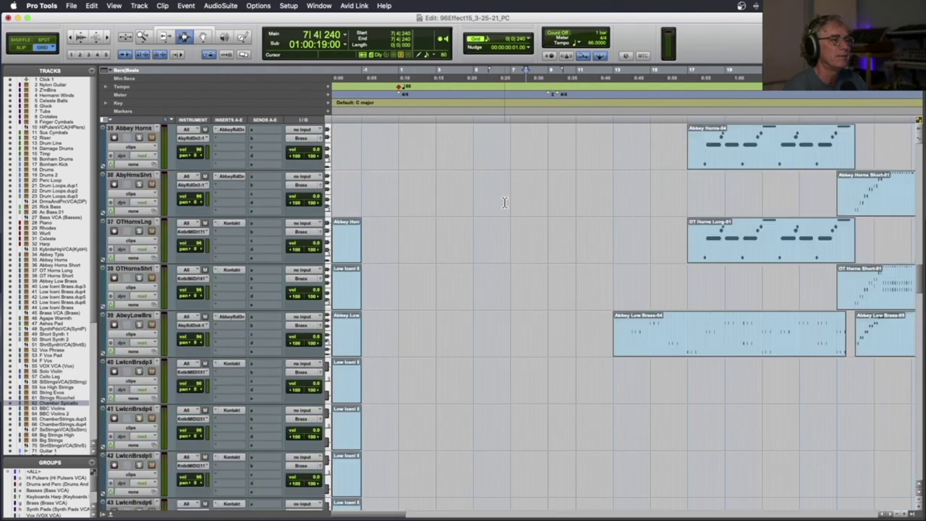
scroll(504, 202, "up", 15)
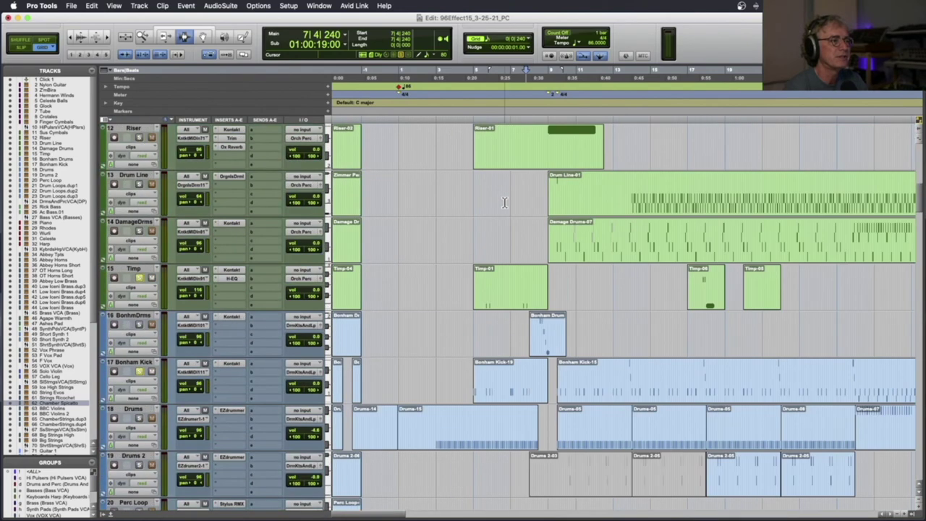
scroll(505, 202, "up", 8)
scroll(504, 203, "down", 10)
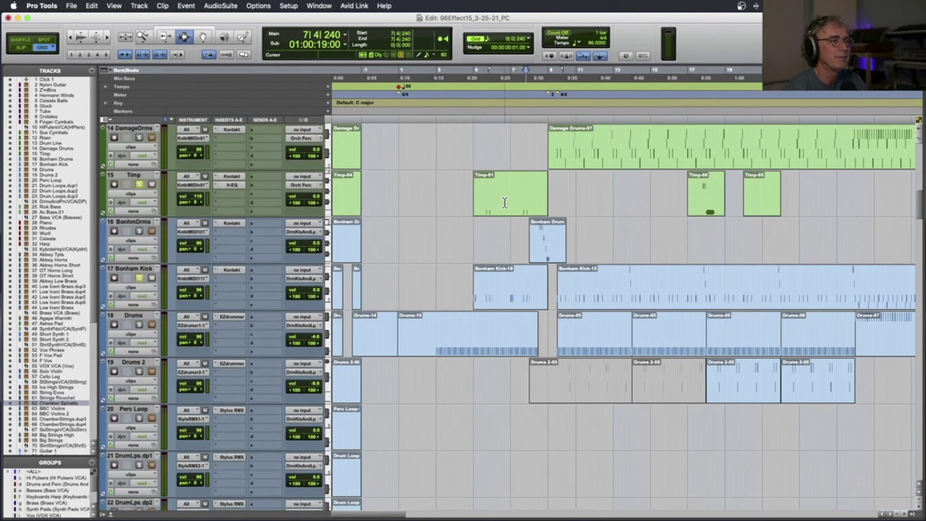
scroll(504, 203, "down", 8)
scroll(282, 224, "down", 20)
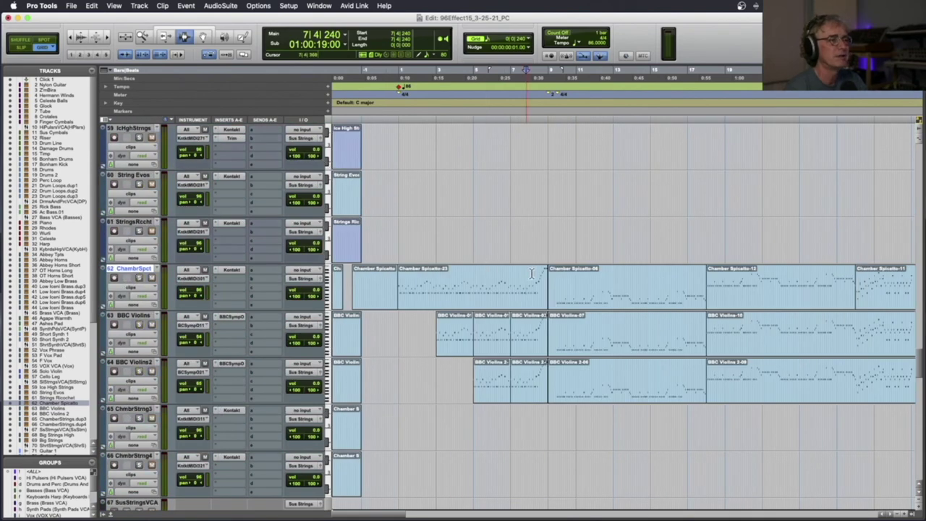
Play the string tracks from 9|2|000, and again from 10|1|000 with Chamber Spicatto soloed
left_click(546, 251)
key("space")
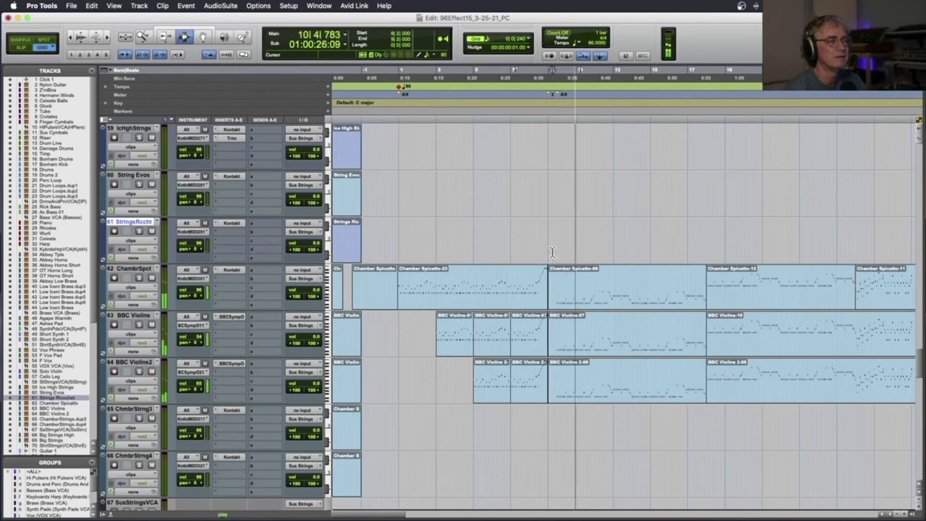
scroll(283, 301, "up", 1)
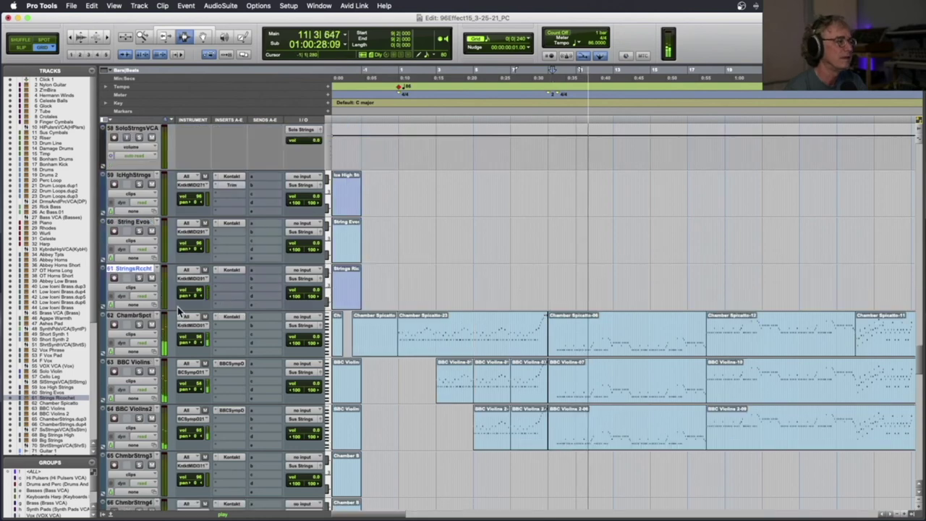
key("space")
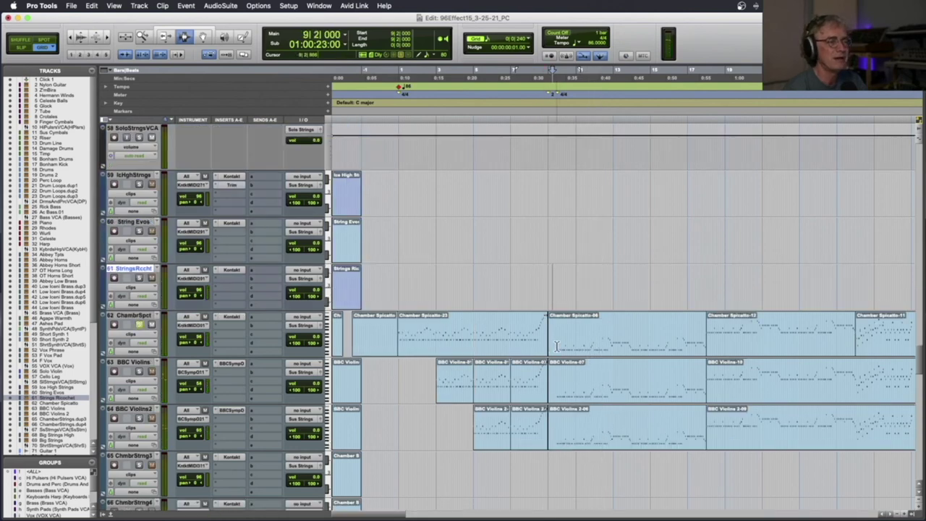
left_click(552, 346)
key("space")
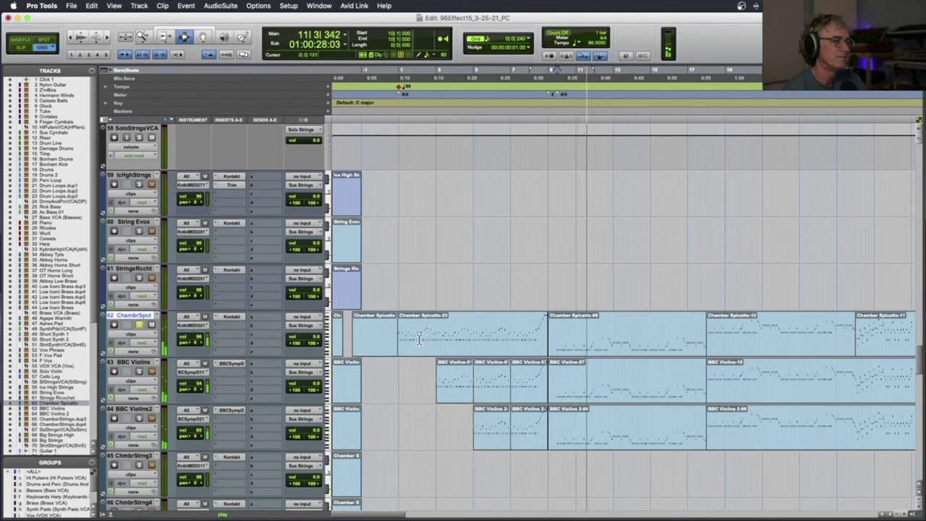
key("space")
Select and solo the Rick Bass track, and play it from 9|2|240
scroll(263, 262, "up", 10)
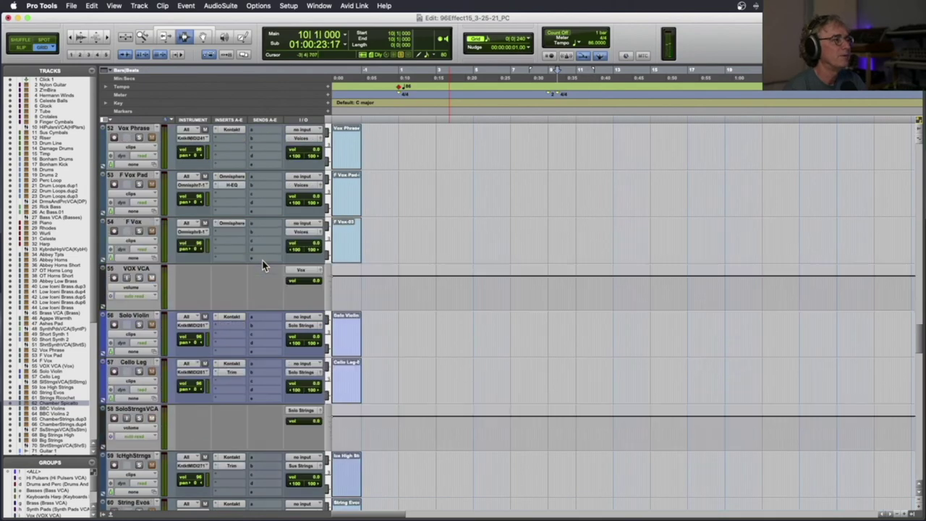
scroll(262, 265, "up", 8)
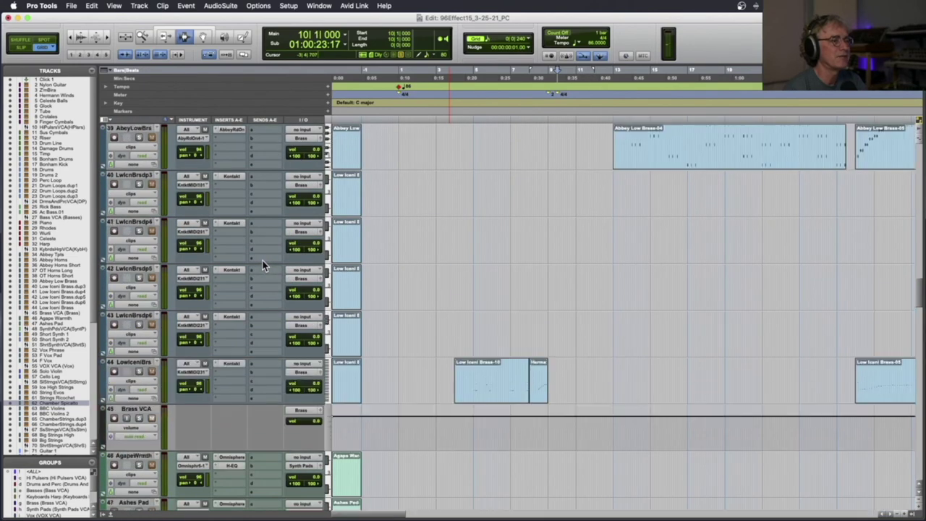
scroll(262, 266, "up", 4)
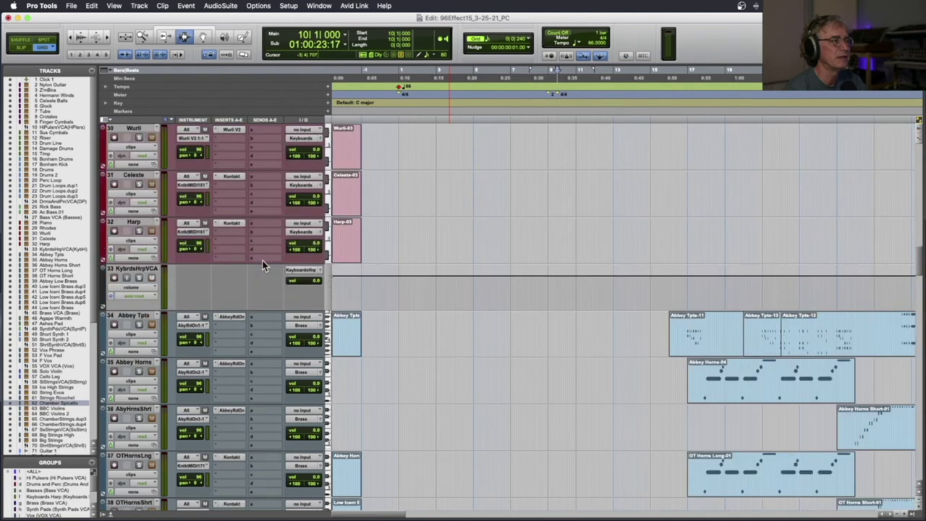
left_click(52, 208)
scroll(135, 224, "up", 8)
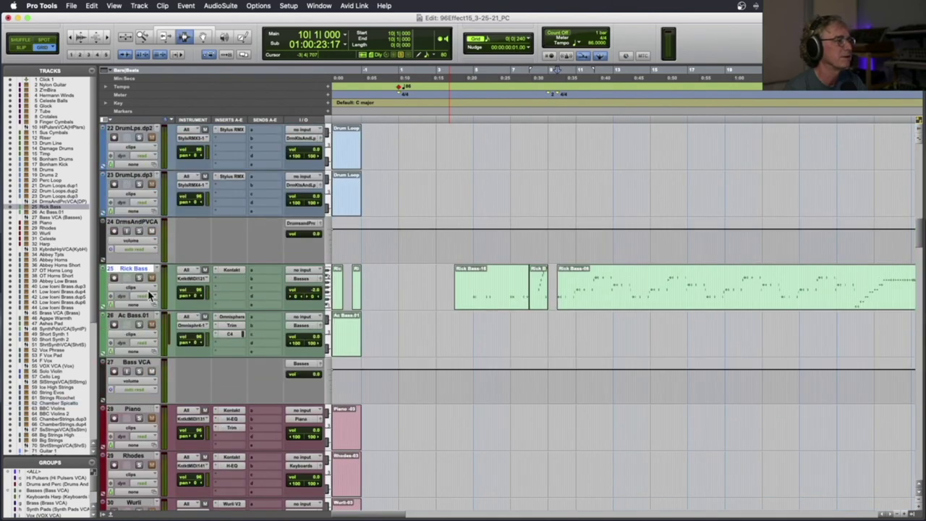
left_click(554, 282)
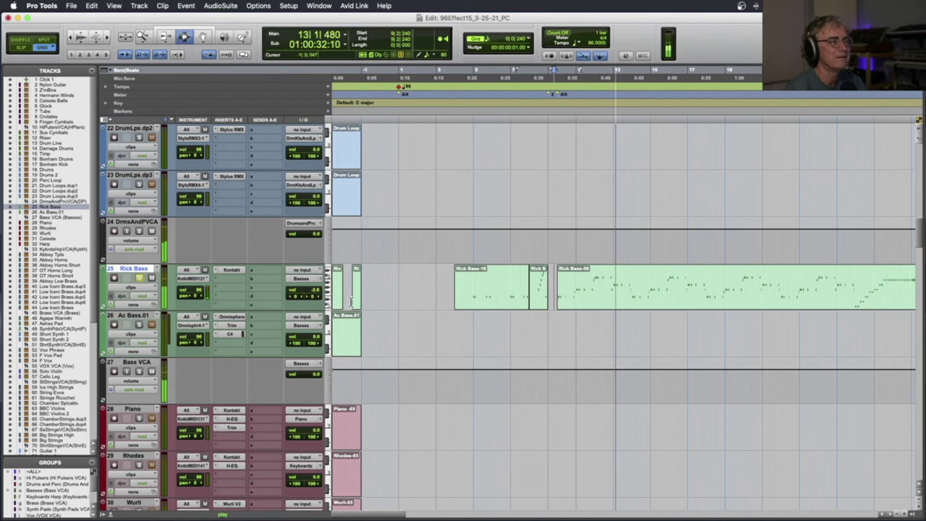
key("space")
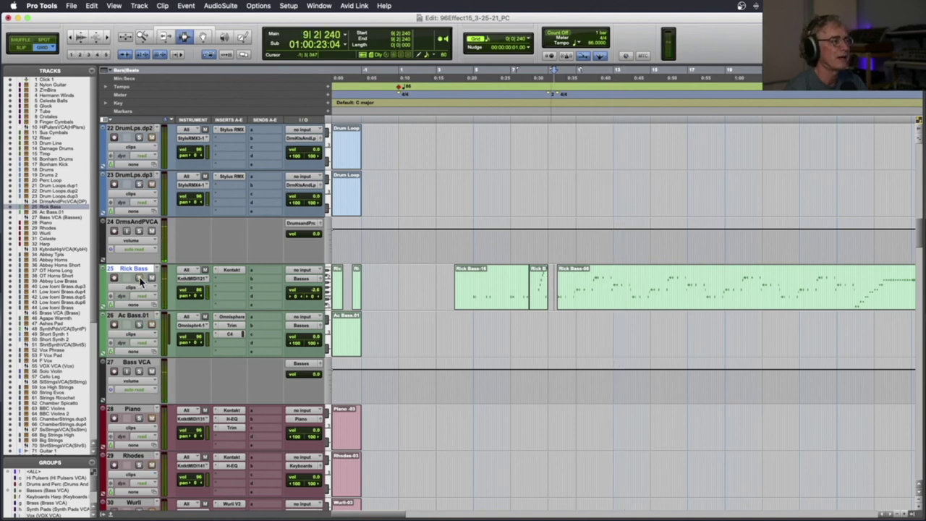
Place the playback position at 9|2|720 on Rick Bass, look over the string, drum and percussion tracks, and play the section briefly
left_click(555, 284)
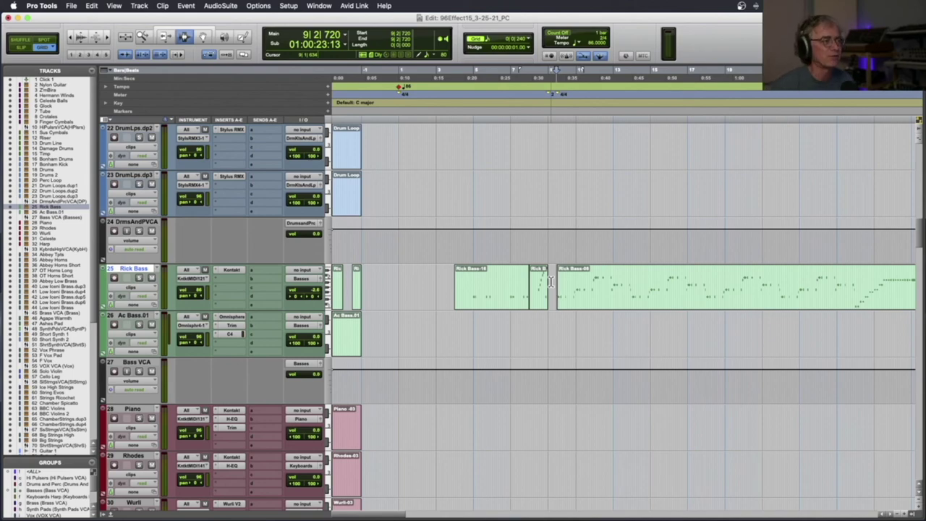
scroll(550, 283, "down", 15)
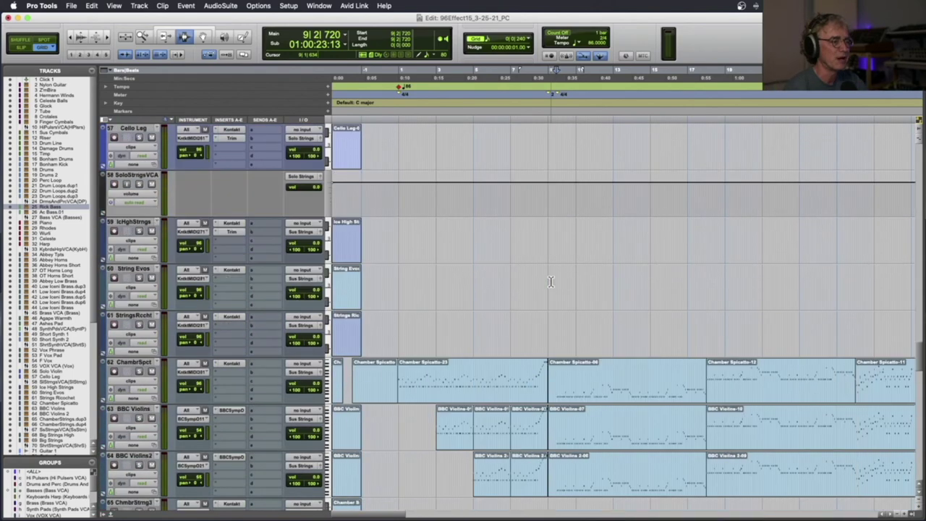
scroll(550, 282, "down", 3)
scroll(550, 282, "up", 4)
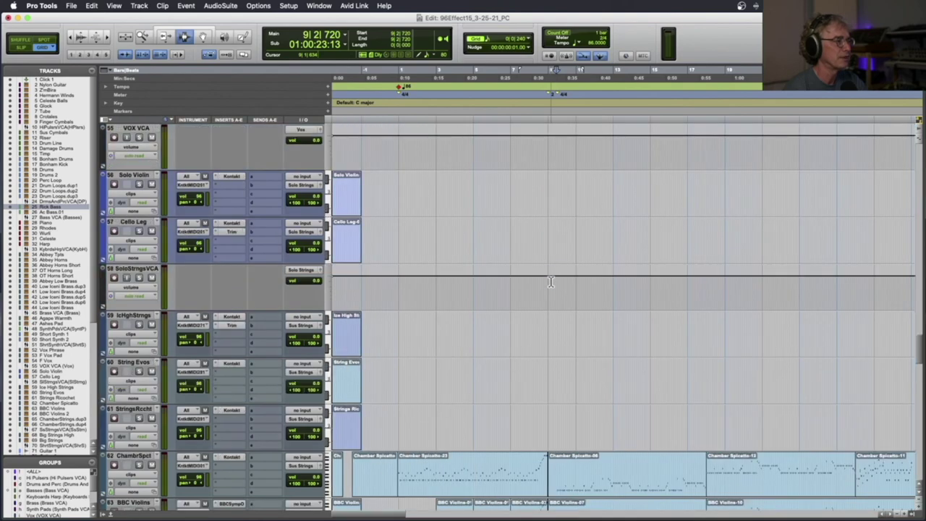
scroll(152, 233, "up", 17)
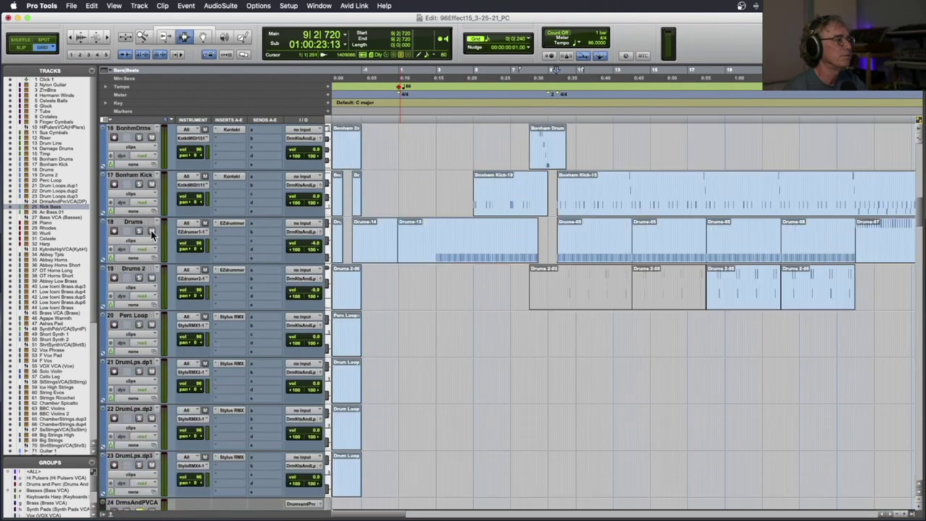
scroll(152, 233, "up", 3)
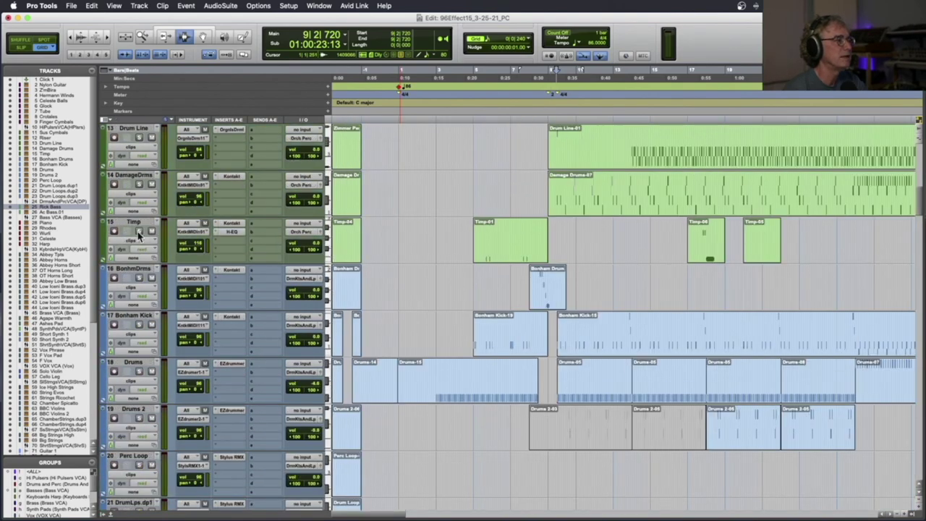
key("space")
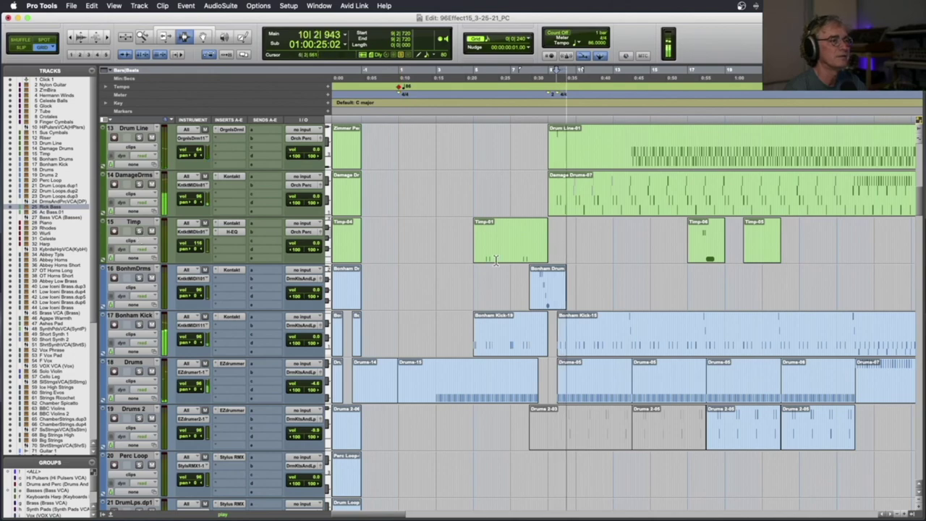
key("space")
Place the playback position at 5|1|000 on Timp, and inspect the Riser track's Kontakt instrument and Oxford Reverb settings
left_click(474, 259)
scroll(474, 261, "down", 1)
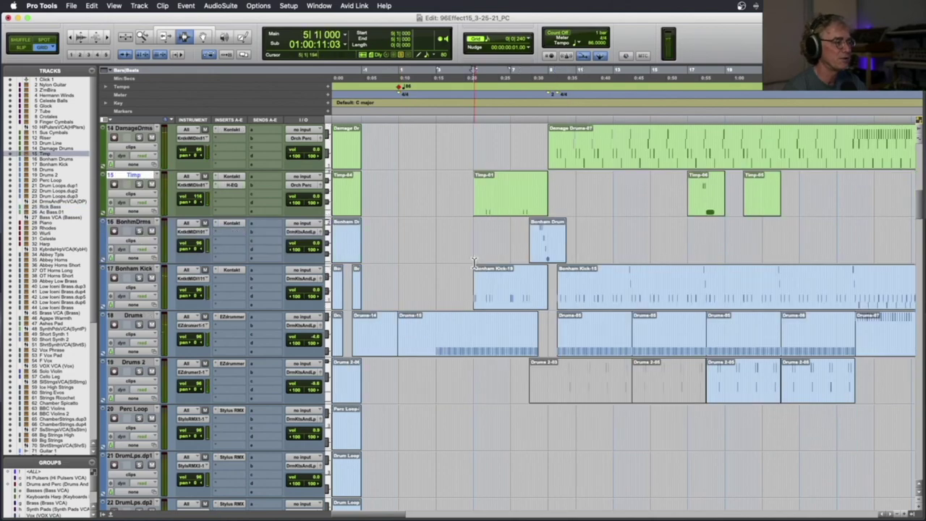
scroll(474, 262, "up", 13)
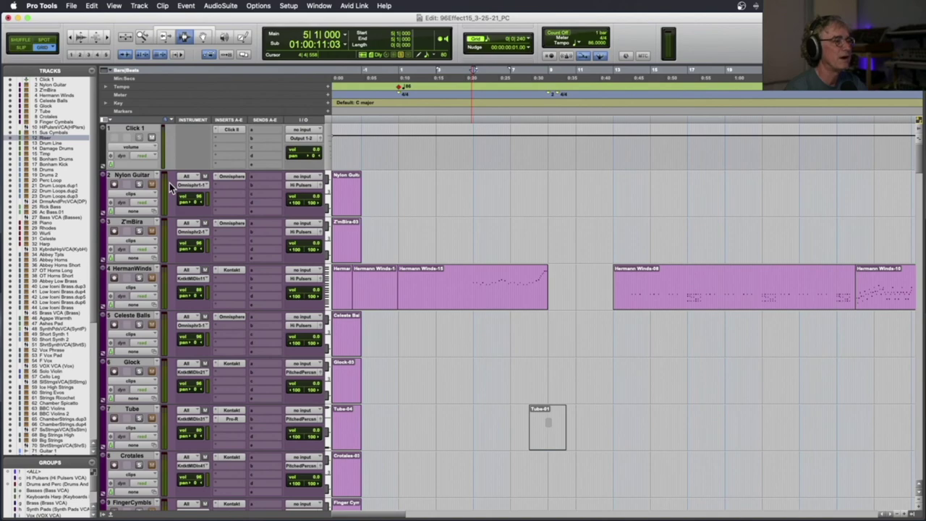
scroll(170, 187, "down", 8)
left_click(231, 270)
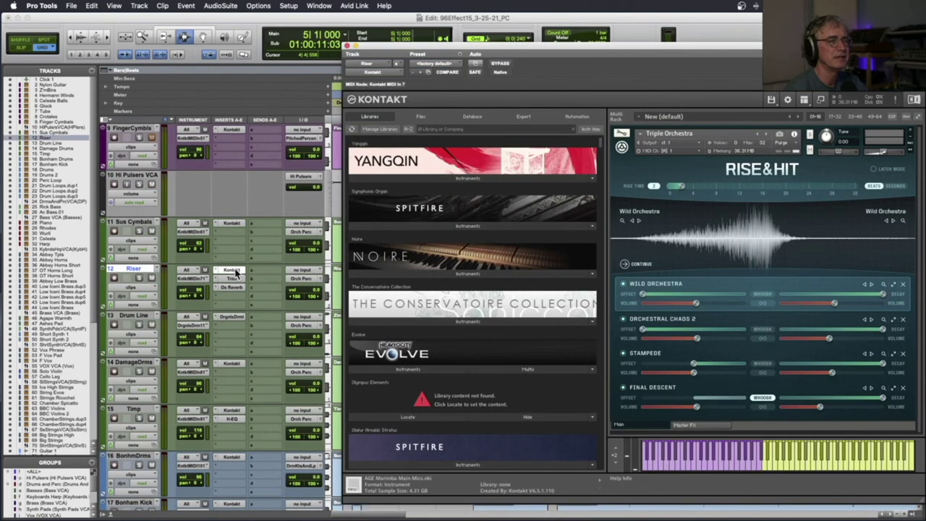
left_click(347, 46)
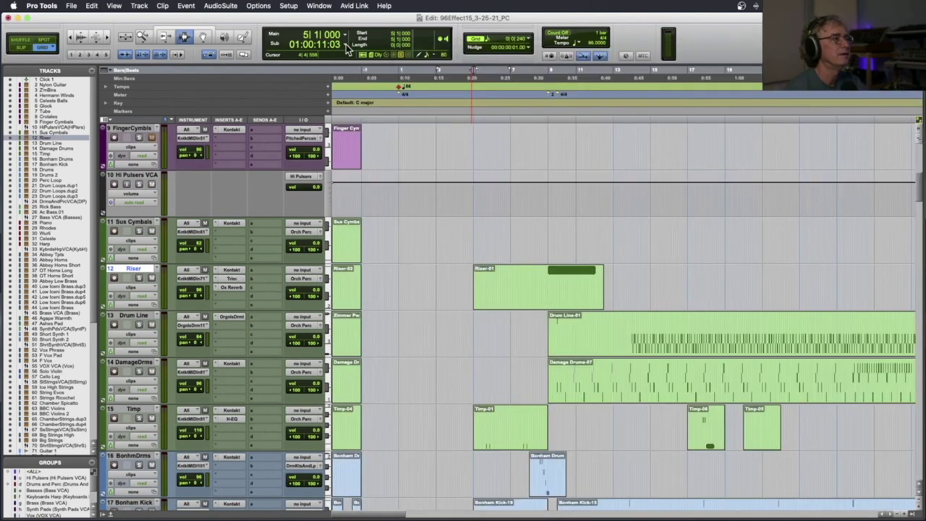
left_click(233, 288)
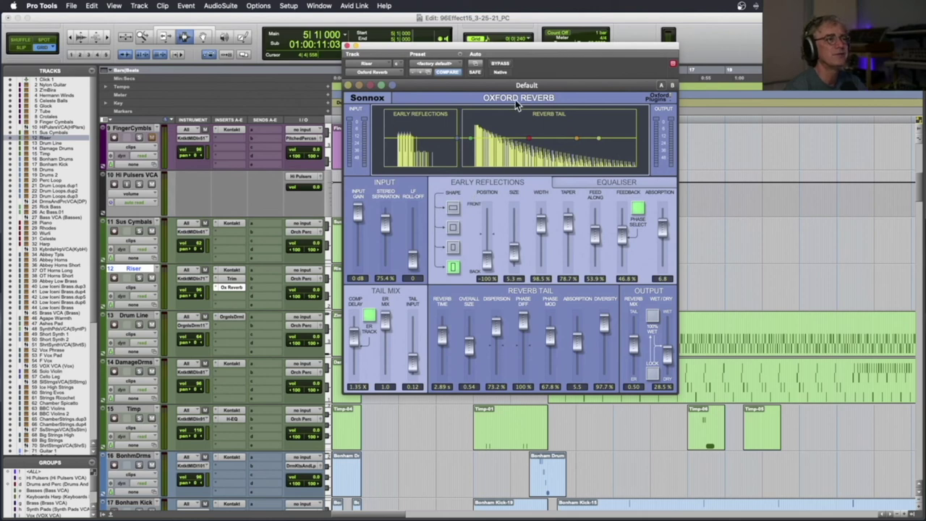
left_click(347, 47)
Play the percussion and drum tracks from 9|1|240 on the Drum Line track
left_click(549, 328)
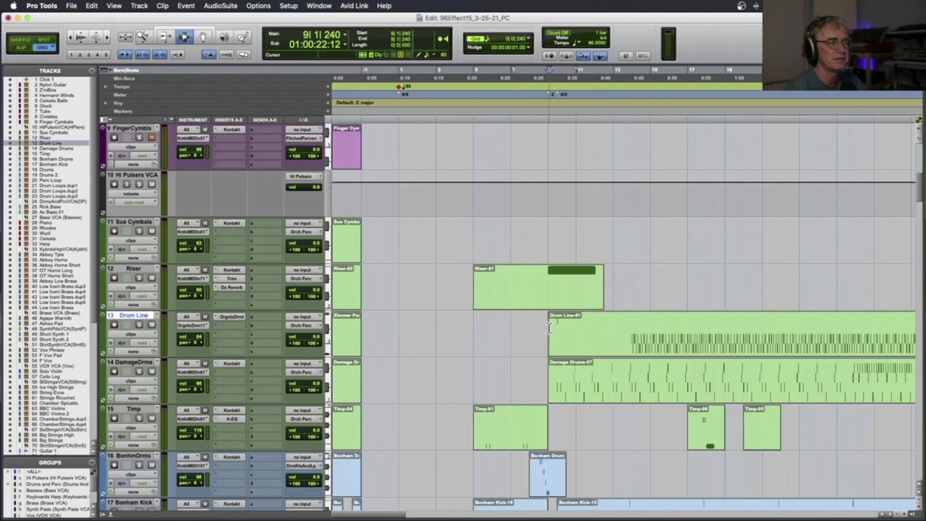
key("space")
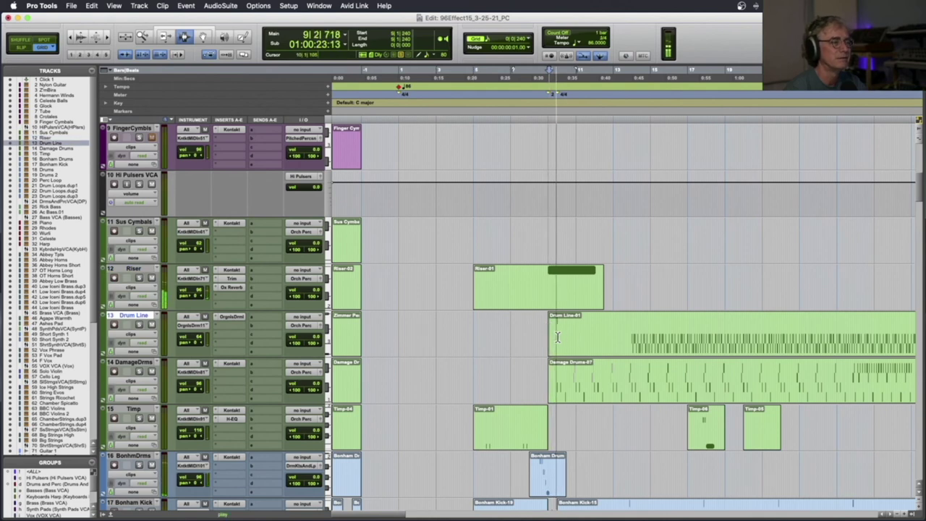
scroll(497, 343, "down", 3)
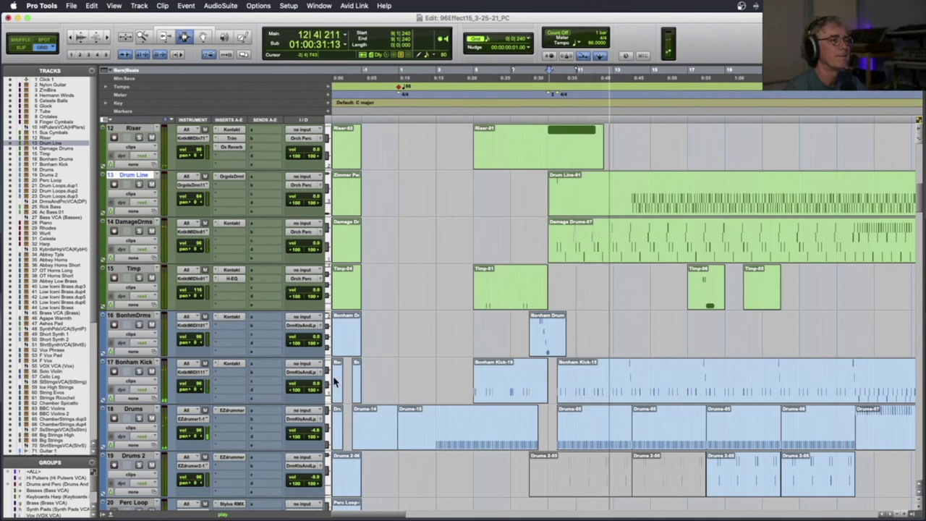
Play from 11|1|000 with Damage Drums soloed, adding solos on Bonham Kick and Drums, and stop
left_click(578, 249)
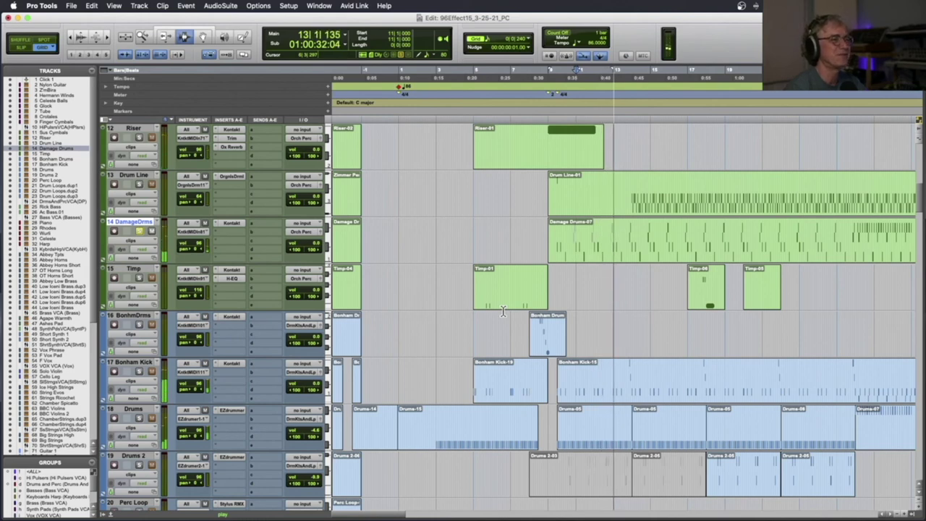
key("space")
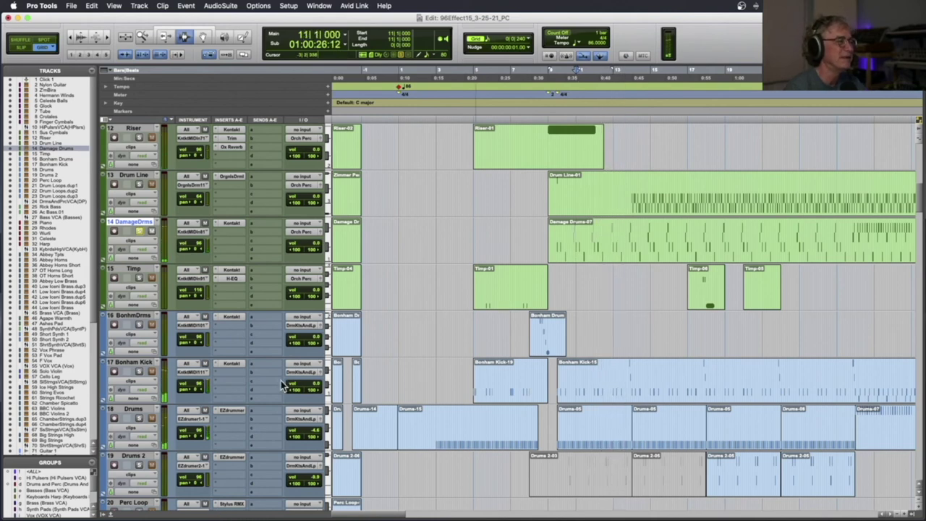
key("space")
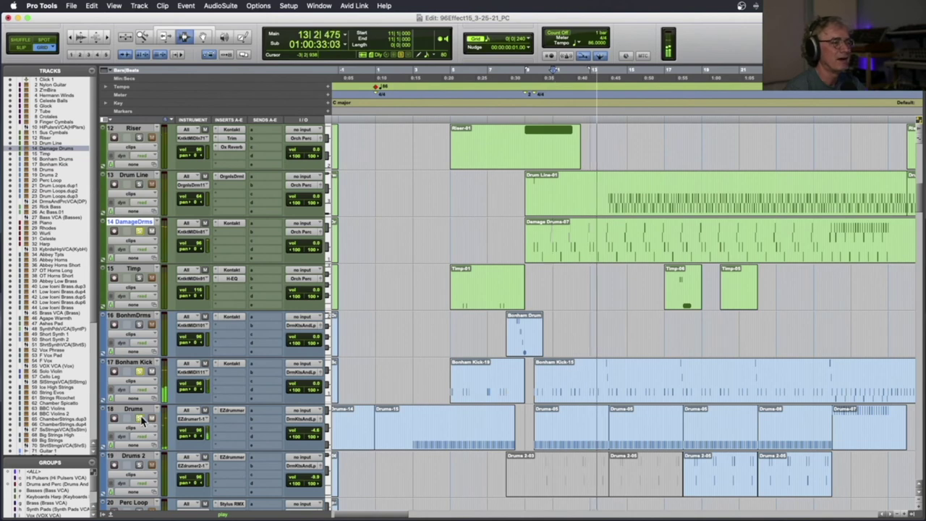
scroll(143, 419, "up", 1)
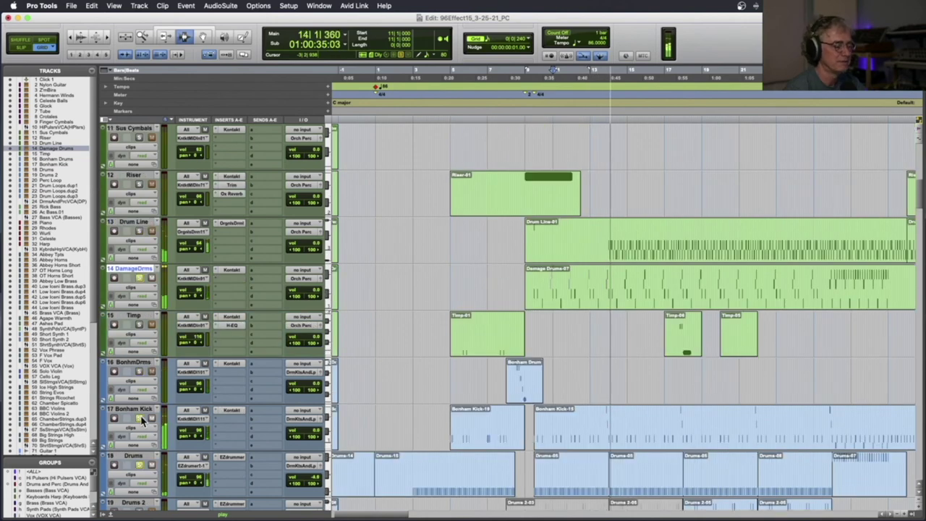
key("super+bracketleft")
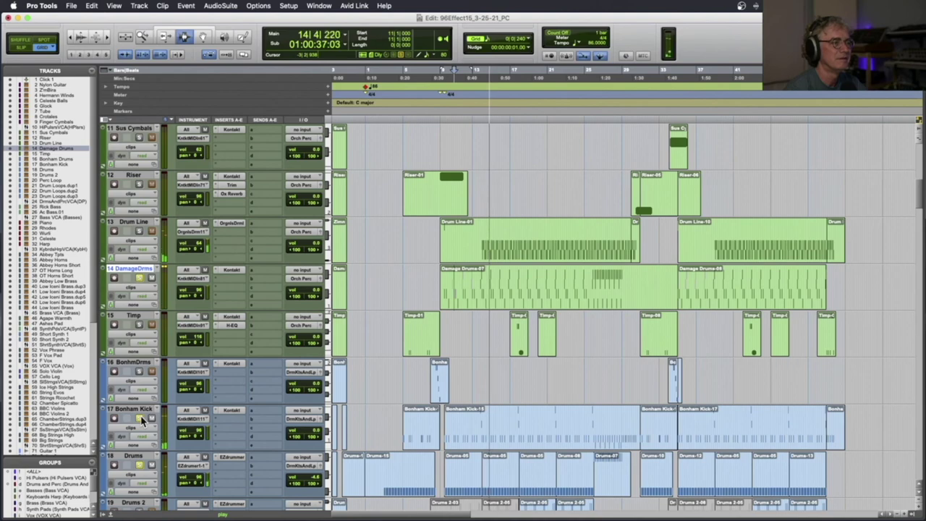
scroll(300, 431, "down", 2)
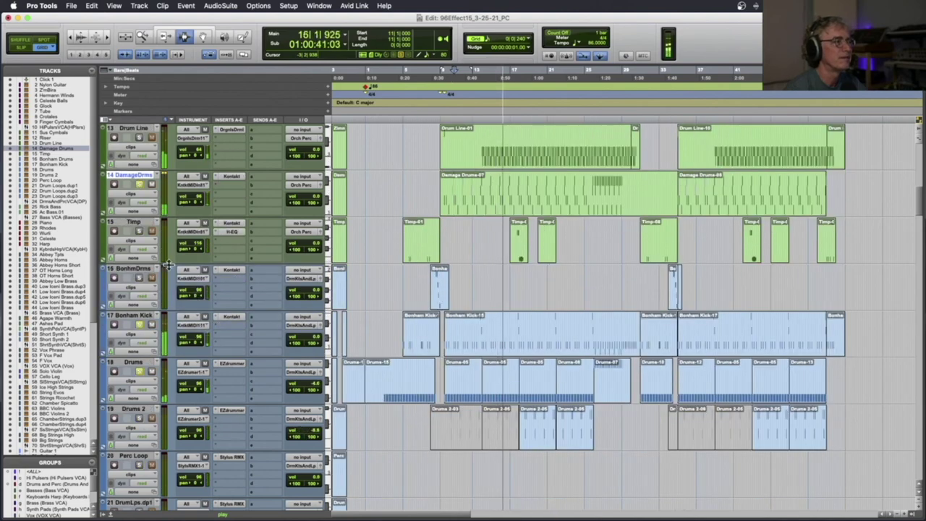
key("space")
Examine the muted Damage Drums notes up close before bar 13, and play the soloed drum tracks from 13|4|240
key("space")
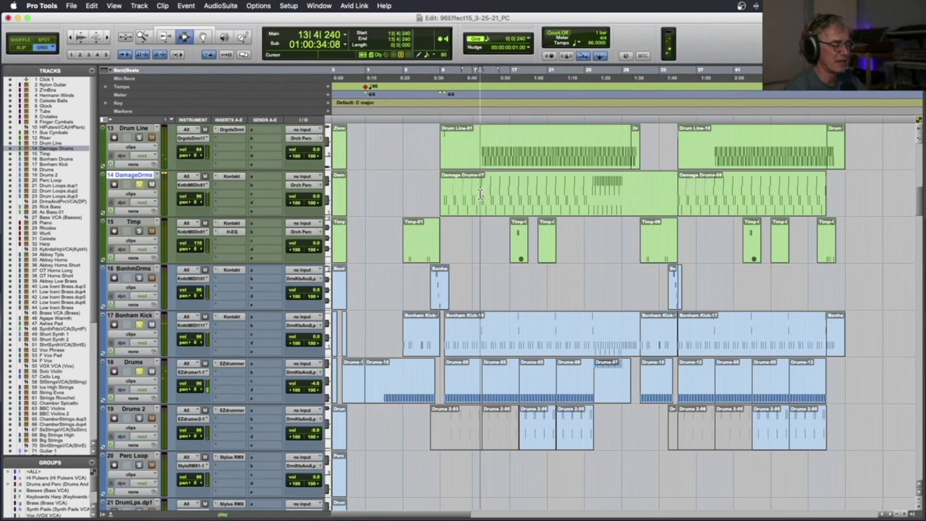
key("super+bracketright")
key("super+bracketright")
key("super+bracketright")
key("super+bracketright")
key("space")
left_click_drag(397, 193, 562, 193)
left_click(562, 194)
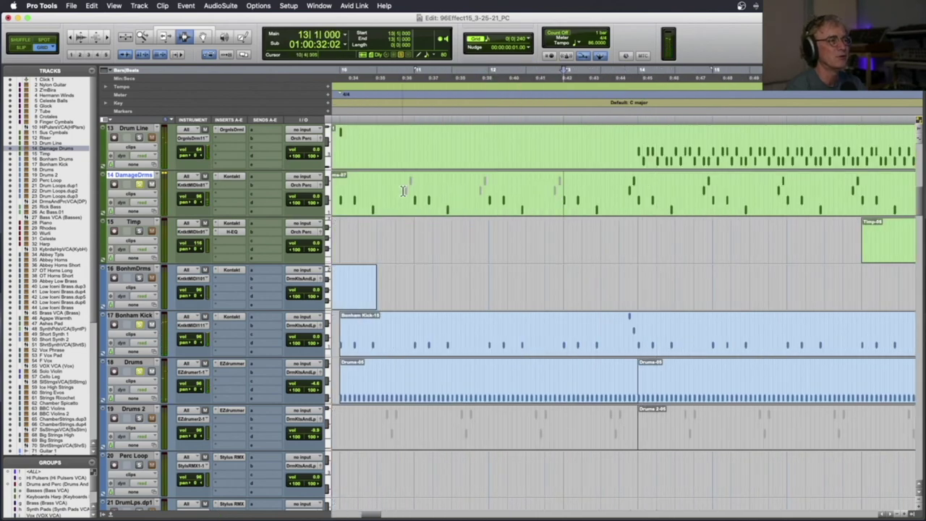
left_click(626, 186)
key("space")
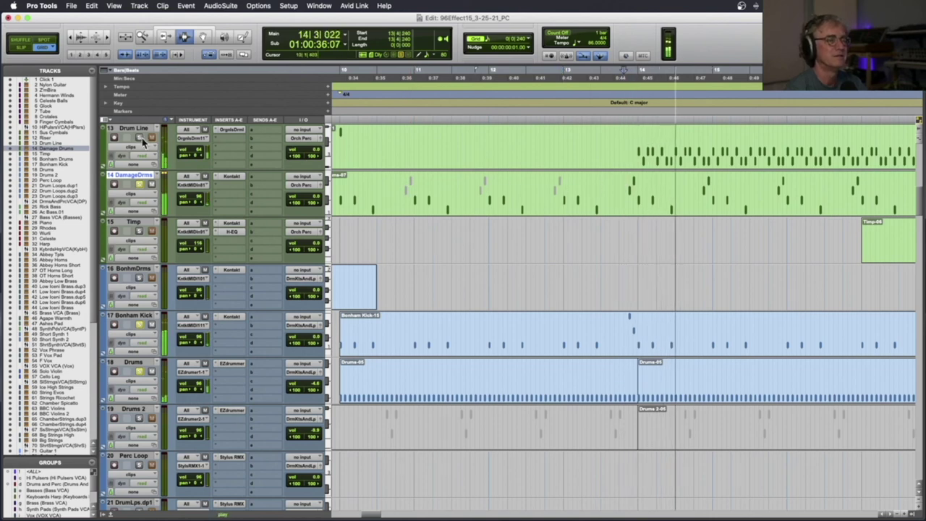
key("space")
Solo and play Drum Line from 14|1|000, and inspect its Spitfire Originals Drumline instrument
left_click(653, 157)
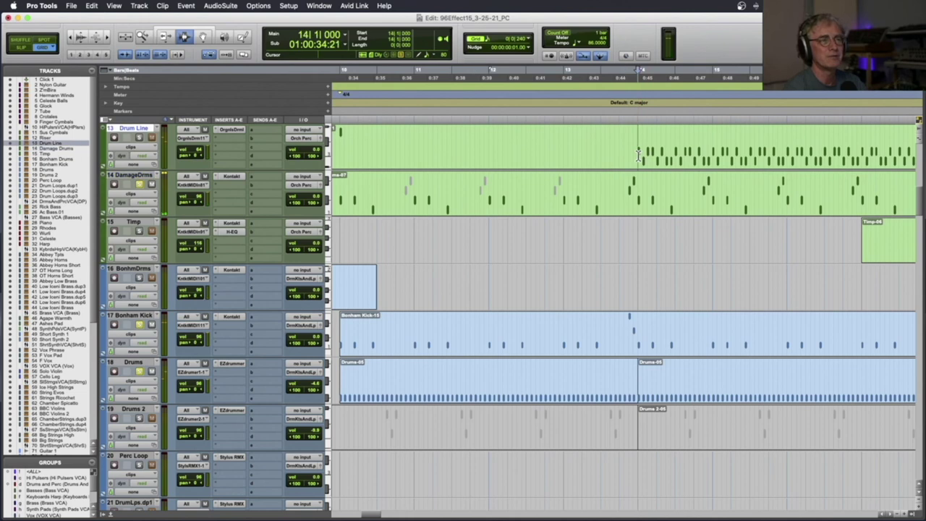
key("space")
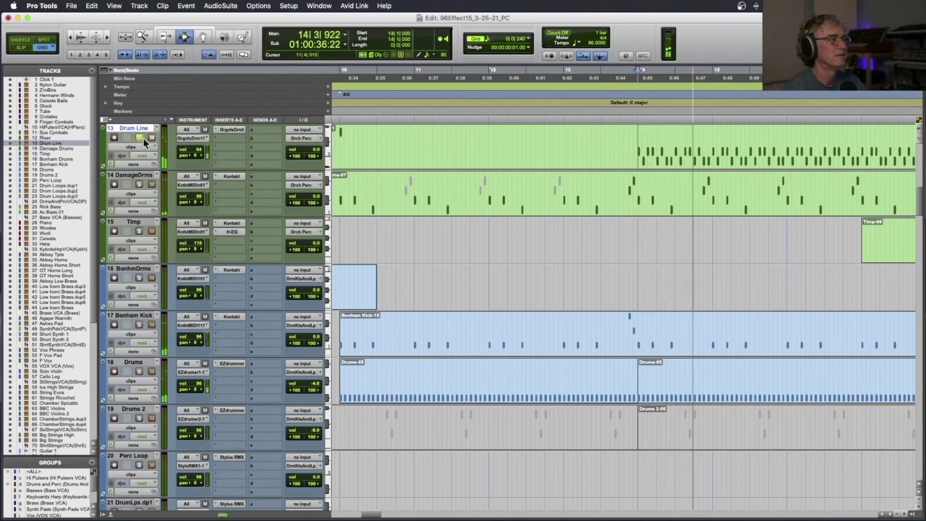
left_click(139, 138)
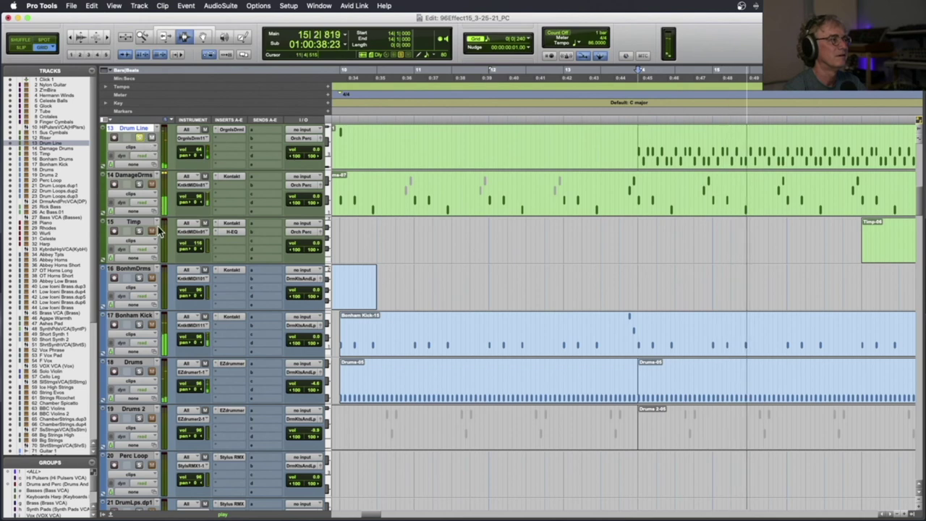
key("space")
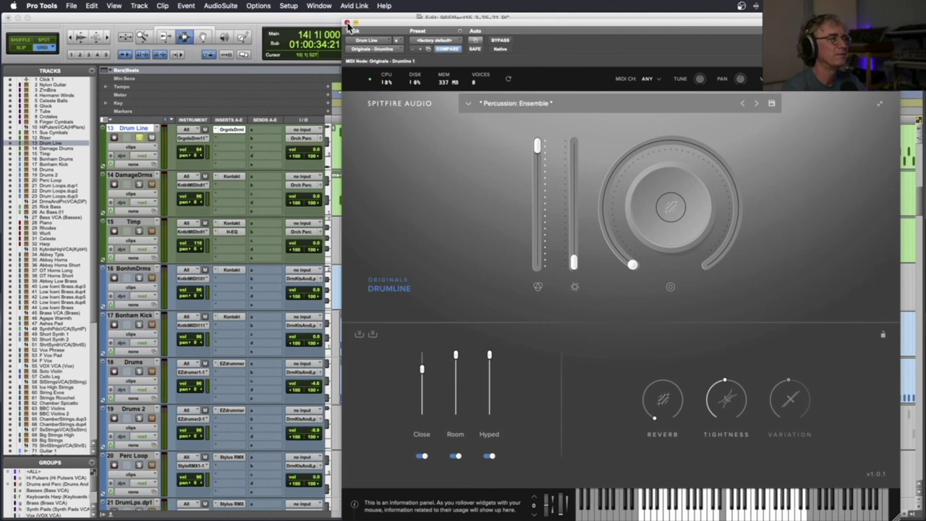
left_click(348, 24)
Play from 14|1|000 with Drum Line, Damage Drums, Bonham Kick and Drums soloed, adding Timp, and stop
key("space")
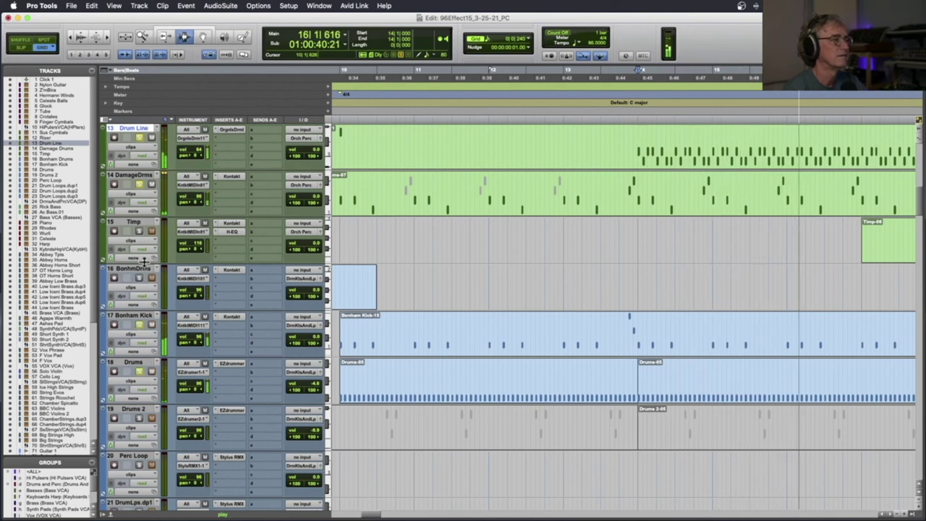
scroll(144, 262, "up", 1)
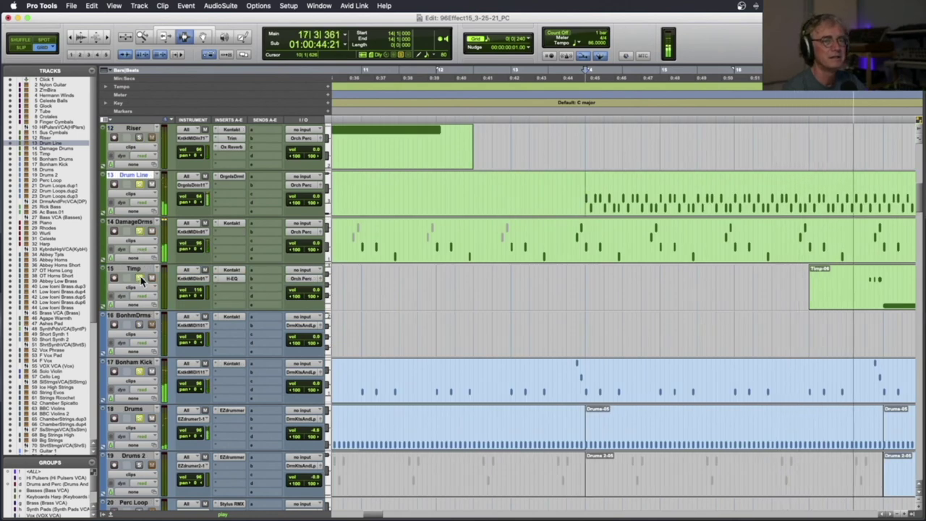
scroll(144, 280, "up", 1)
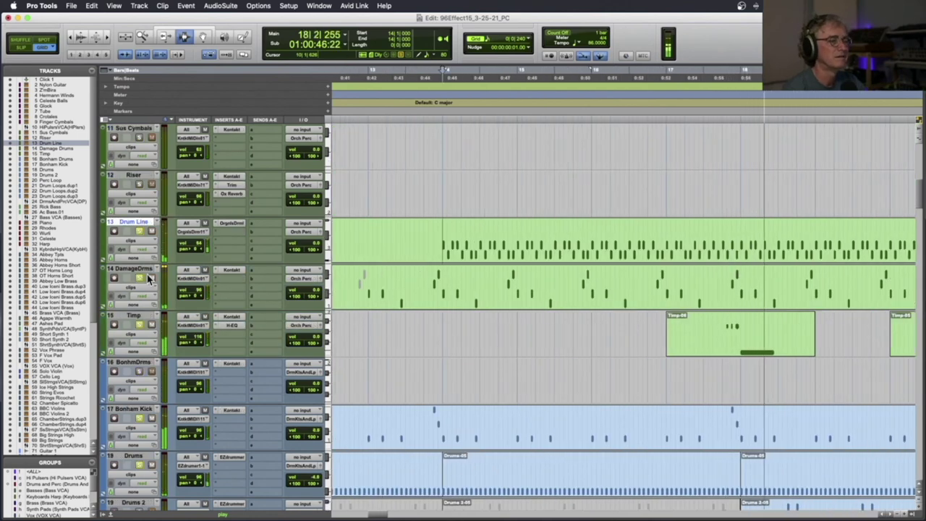
key("space")
Add a solo on Drums 2 and play the soloed percussion tracks from 18|2|480
scroll(148, 278, "down", 2)
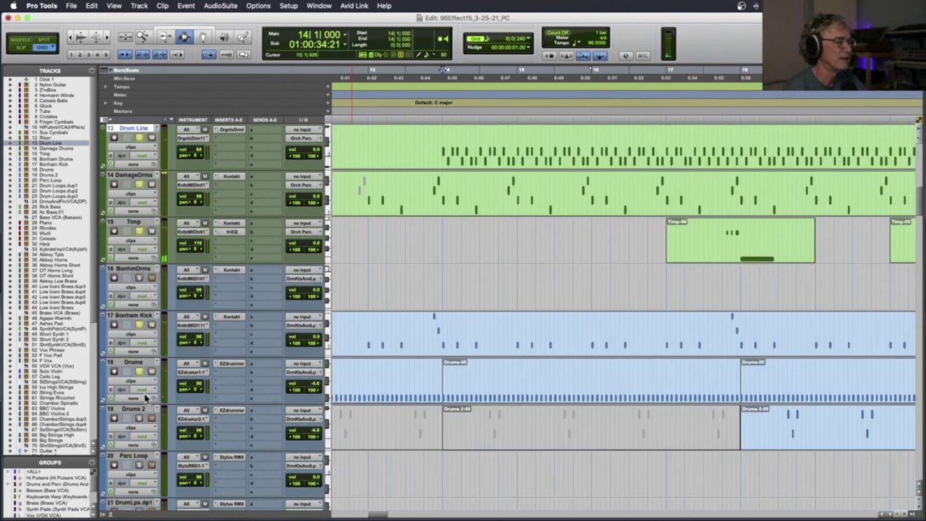
left_click(760, 428)
key("space")
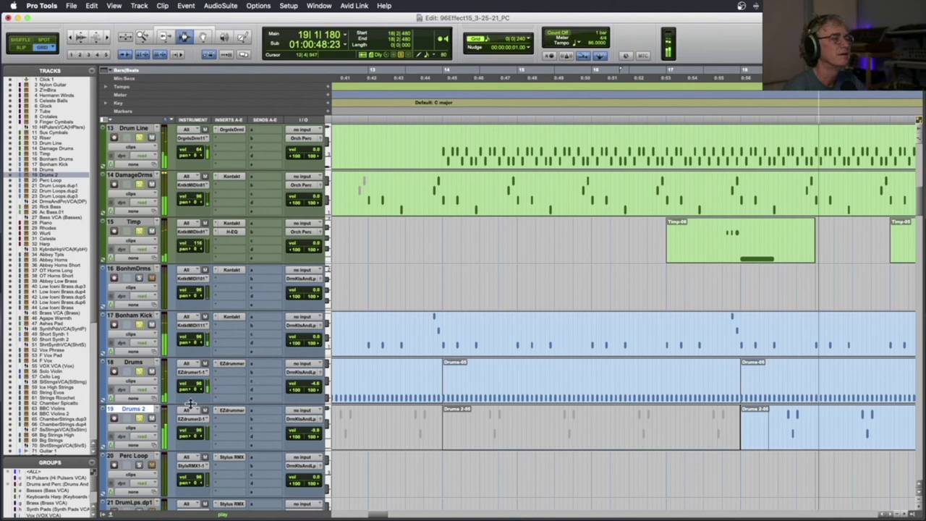
key("space")
Select the Drums 2 clip starting at 18|1|000 and play it together with the soloed percussion tracks
double_click(751, 426)
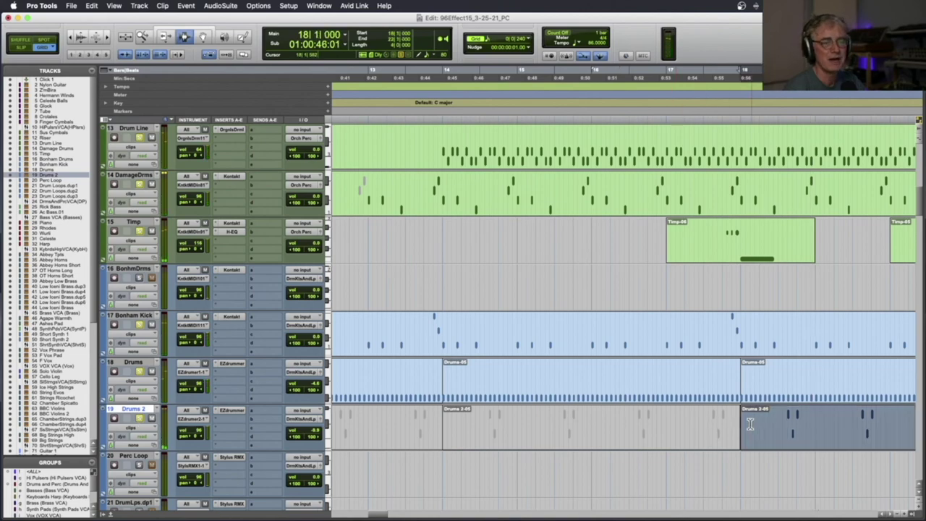
key("space")
key("super+bracketleft")
scroll(554, 407, "up", 2)
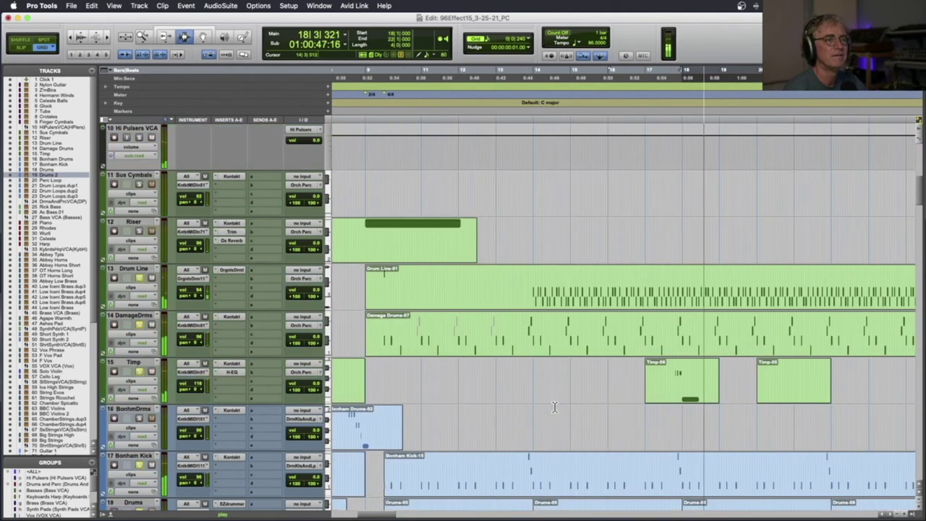
scroll(554, 407, "down", 2)
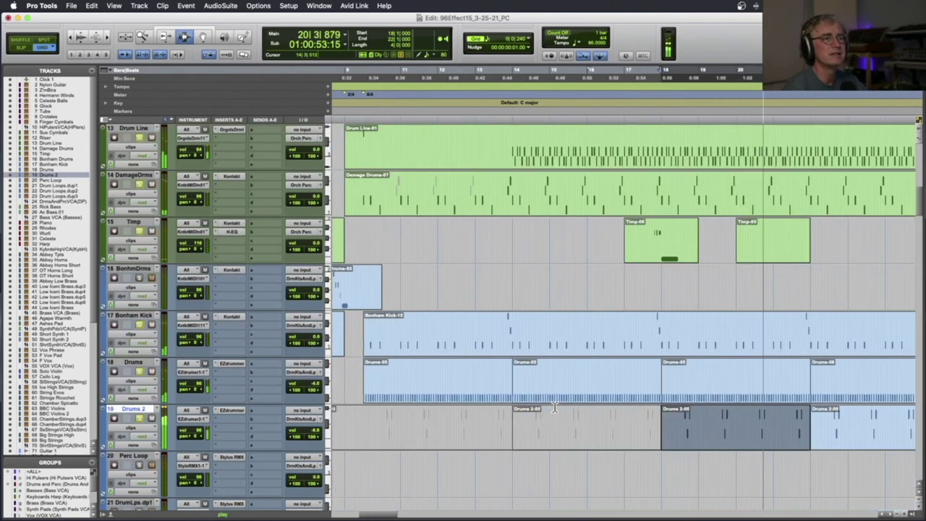
Solo Drums with Damage Drums and Drums 2, play from 18|1|000, and select Drums 2 from 18|3|000 to 18|3|480
key("space")
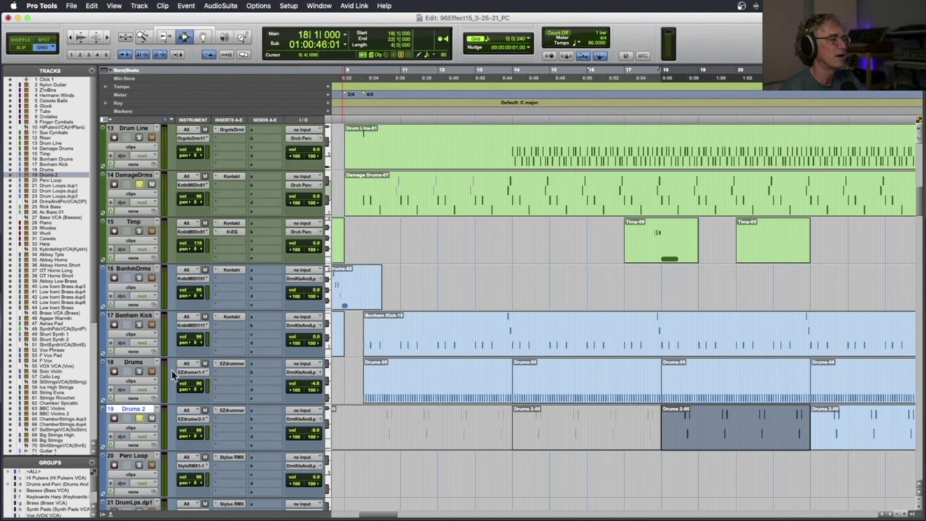
left_click(662, 380)
key("space")
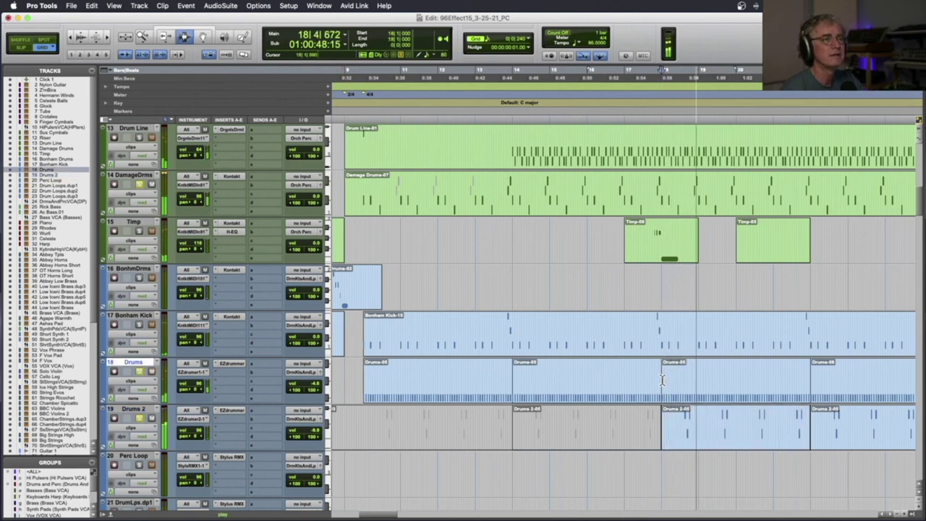
key("space")
left_click_drag(678, 415, 694, 420)
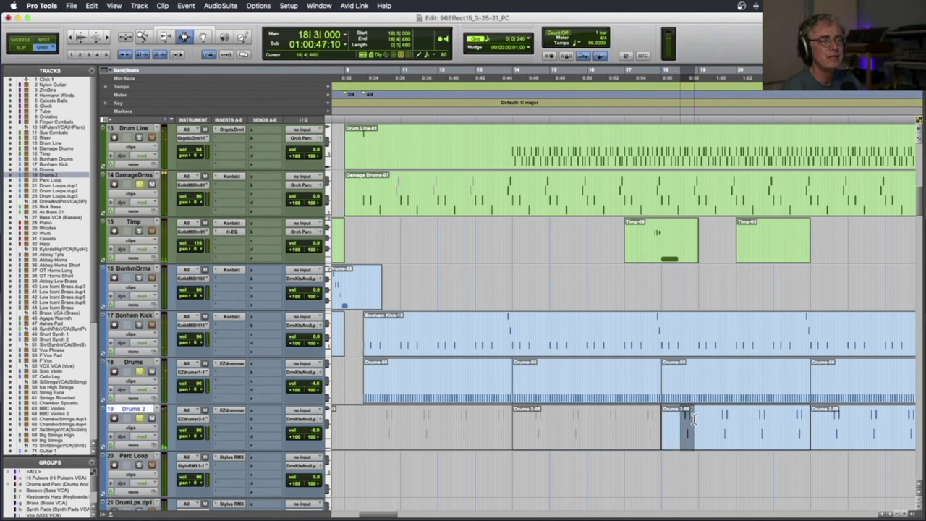
Play the soloed drum tracks from 17|3|720, and from 21|4|000 with Bonham Kick added to the solos
left_click(697, 192)
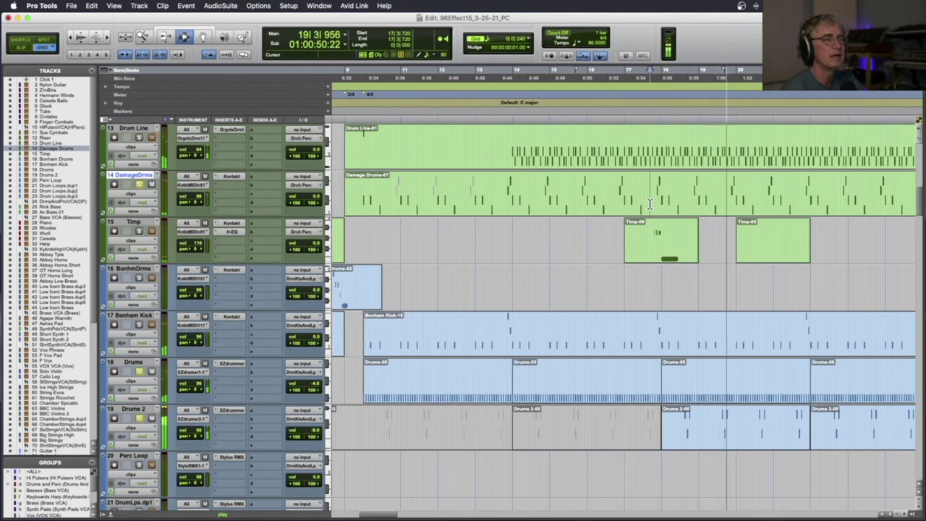
key("space")
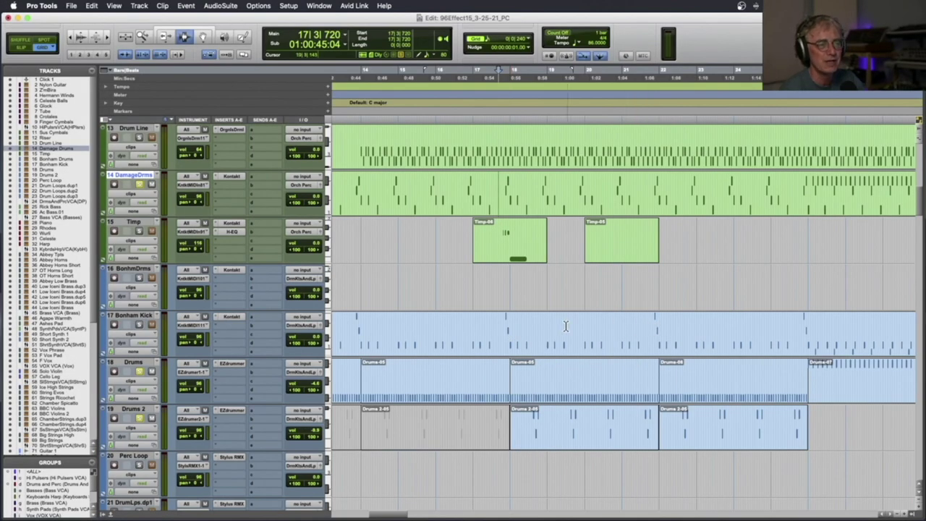
left_click(566, 326)
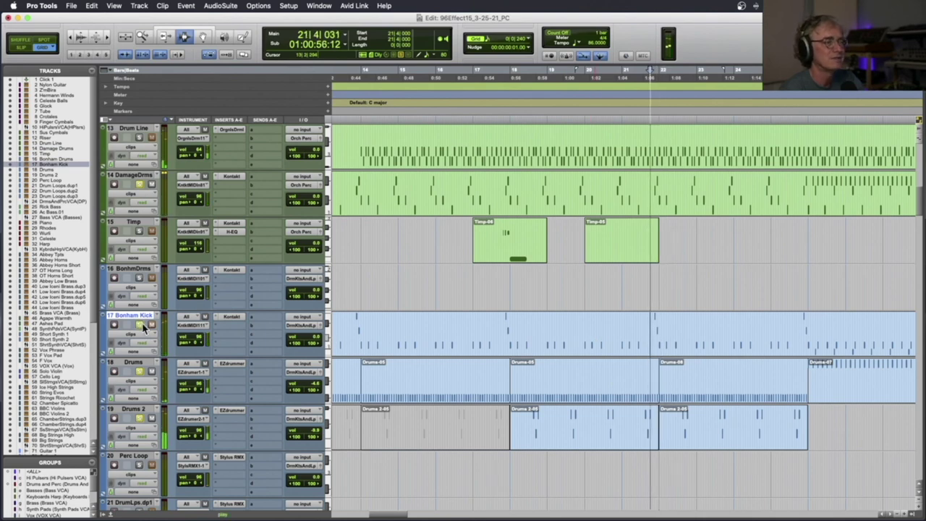
key("space")
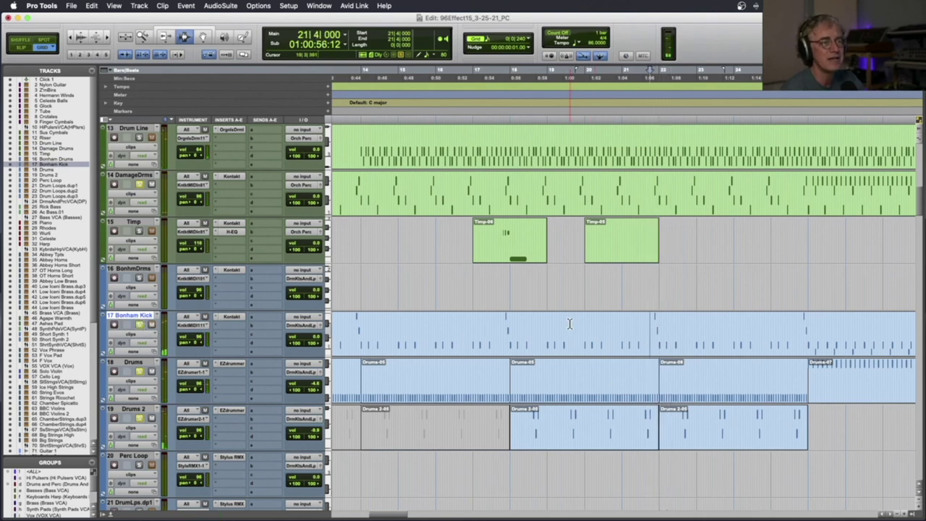
key("r")
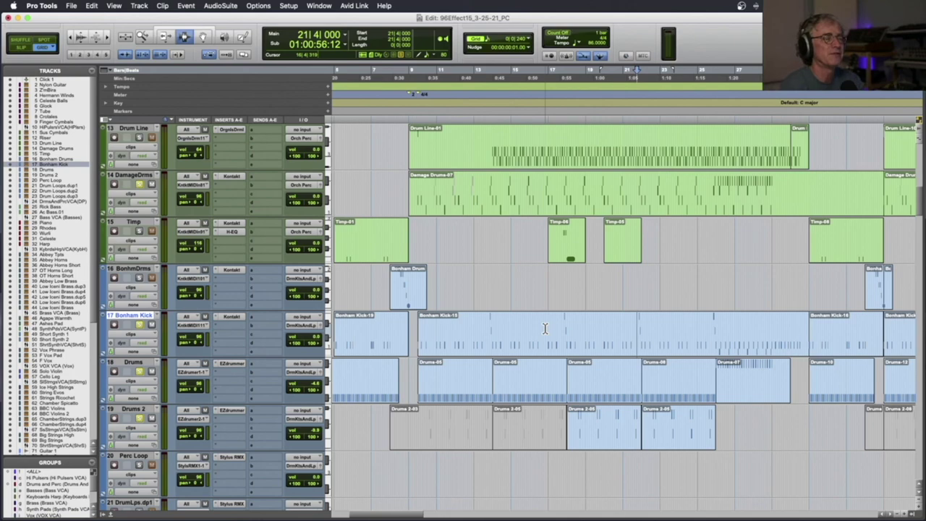
Solo Hermann Winds, inspect its Kontakt woodwind instruments, and play the track from 21|4|000
scroll(176, 262, "up", 10)
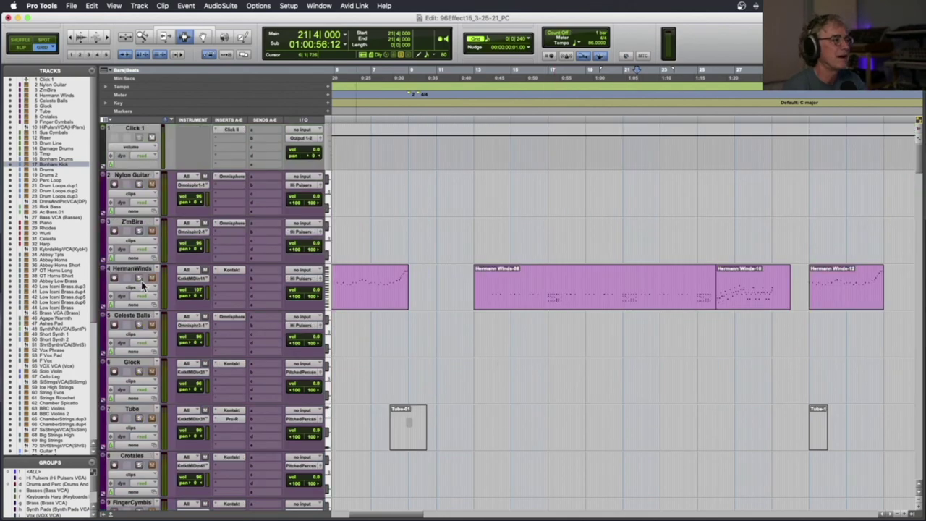
left_click(247, 269)
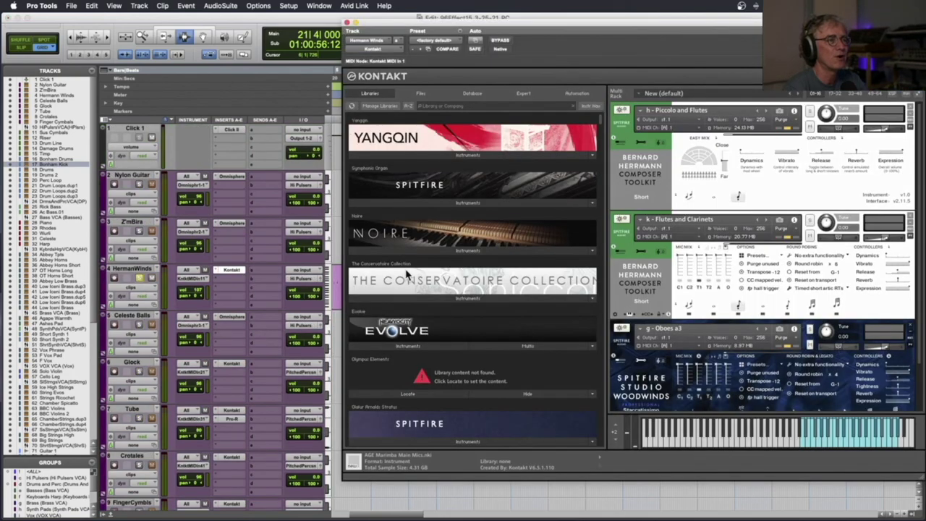
scroll(702, 305, "down", 3)
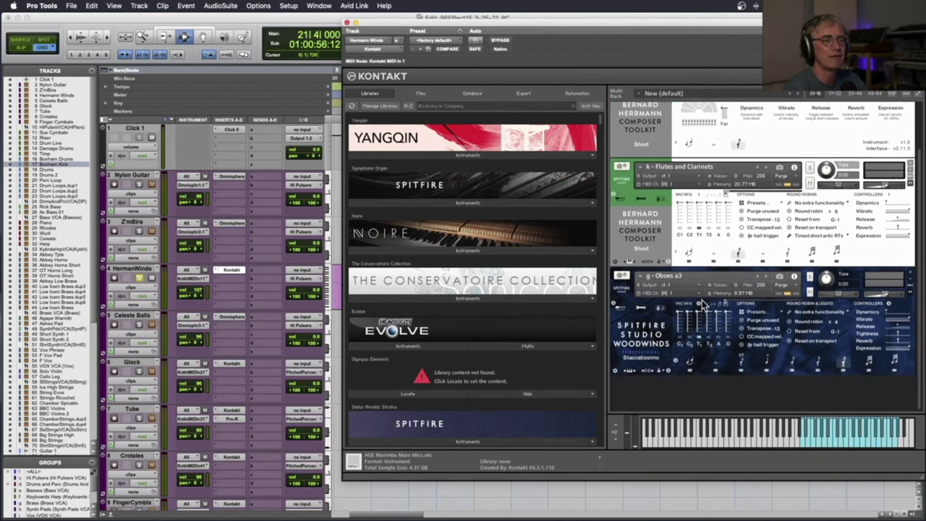
left_click(140, 285)
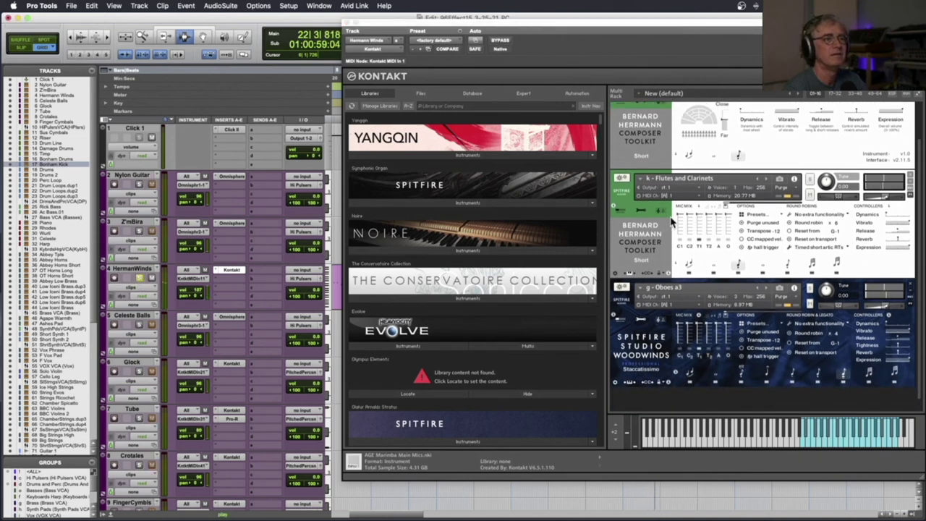
scroll(673, 223, "up", 2)
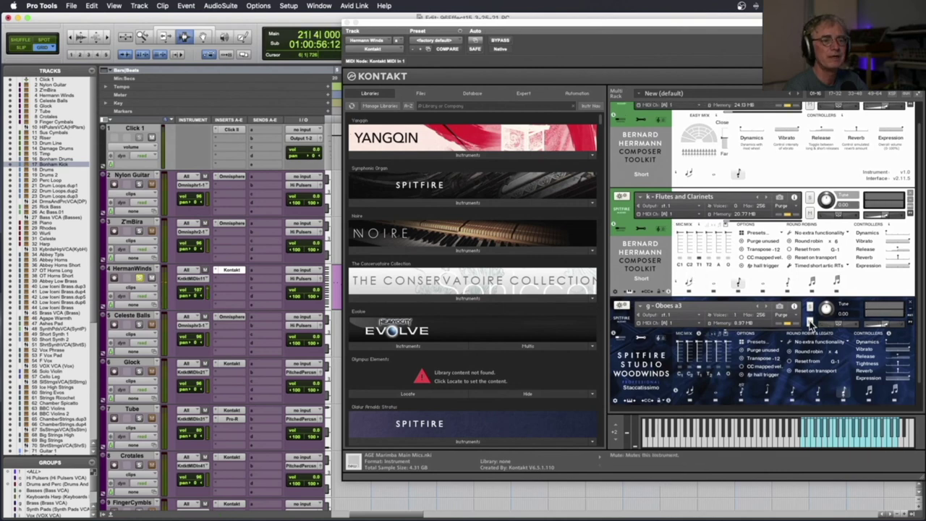
Solo Oboes a3, Flutes and Clarinets, and Piccolo and Flutes one at a time in Kontakt during playback
left_click(811, 308)
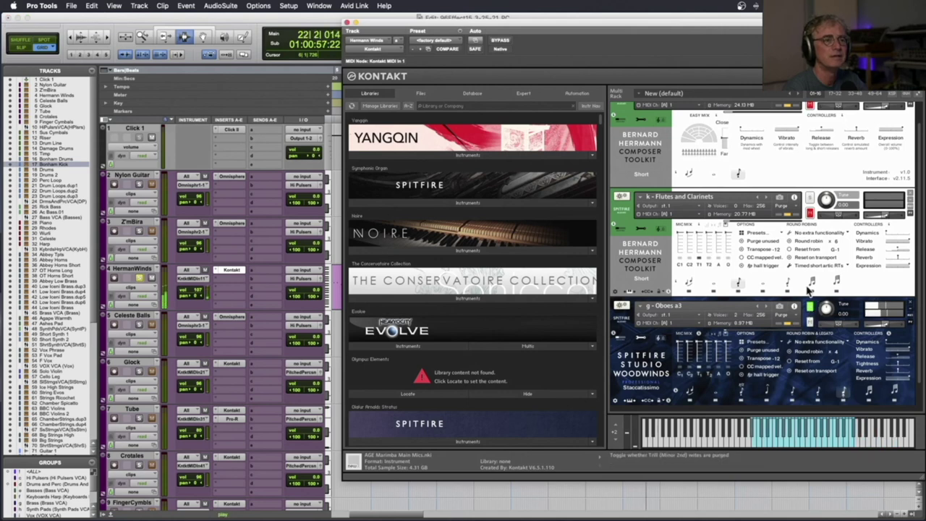
left_click(810, 206)
scroll(800, 208, "up", 3)
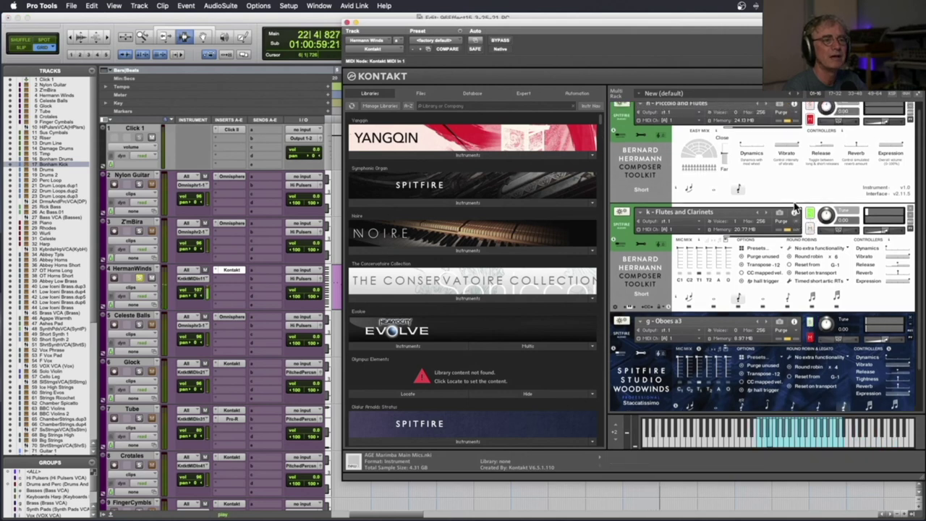
left_click(811, 112)
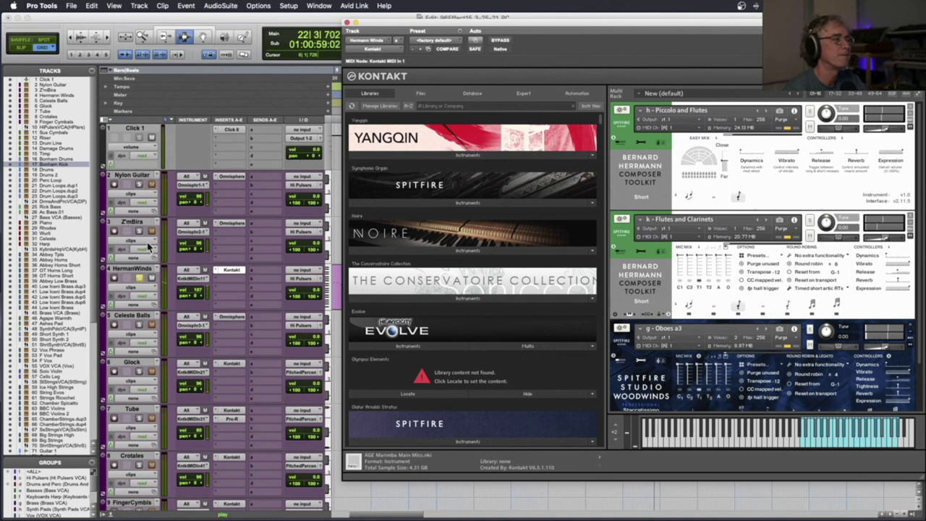
Clear the solo on Hermann Winds, stop playback, and close its Kontakt window
left_click(142, 282)
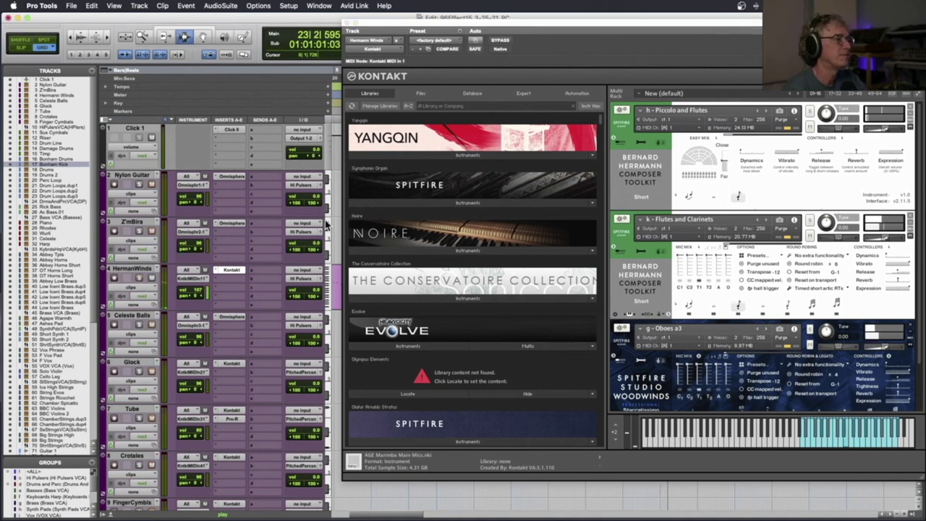
key("space")
left_click(348, 23)
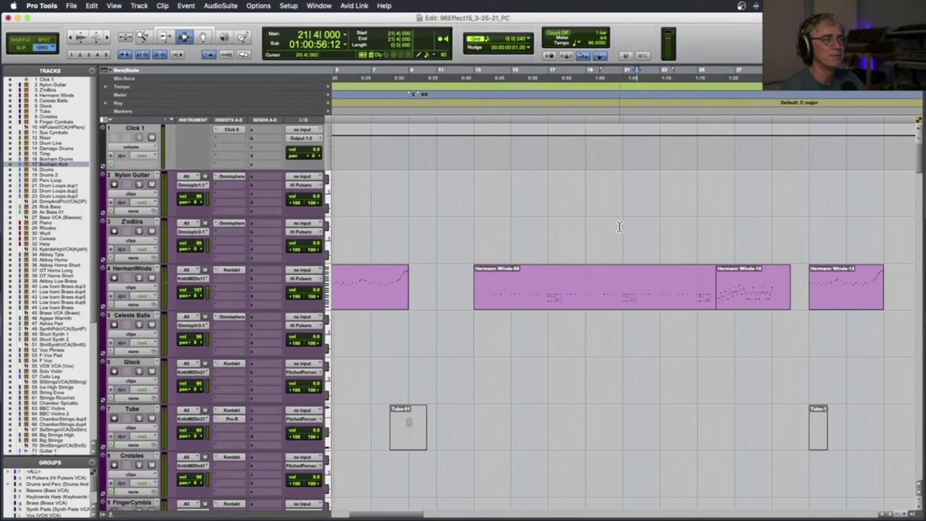
Solo Hermann Winds, play it from 16|4|720, and stop
scroll(620, 227, "down", 5)
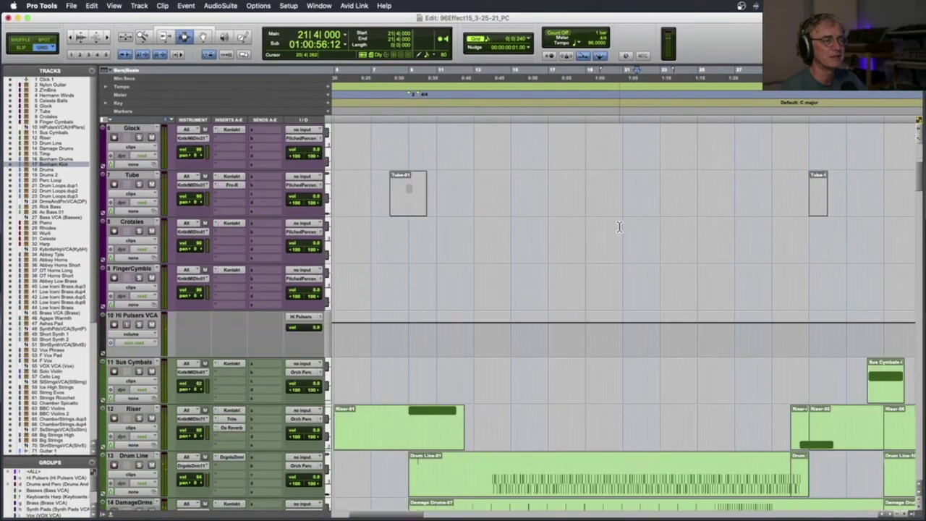
scroll(620, 226, "up", 2)
left_click(548, 150)
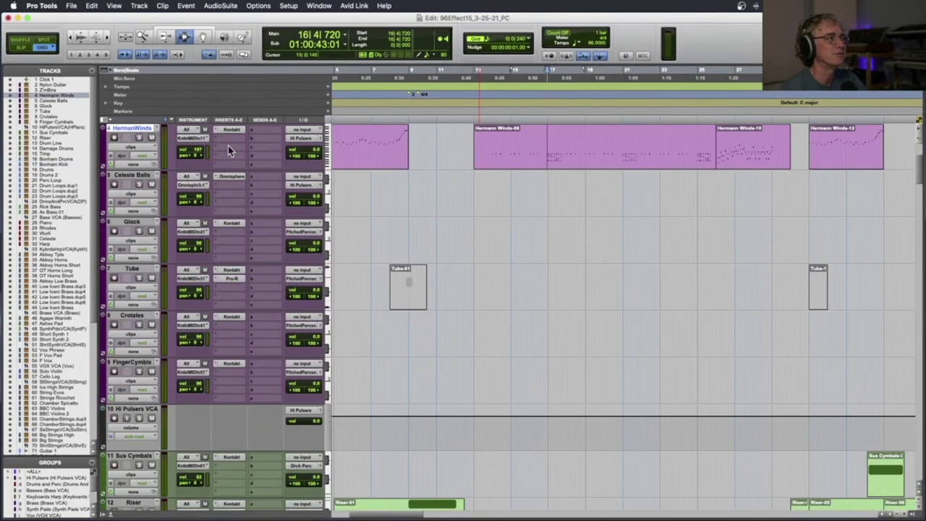
left_click(141, 138)
key("space")
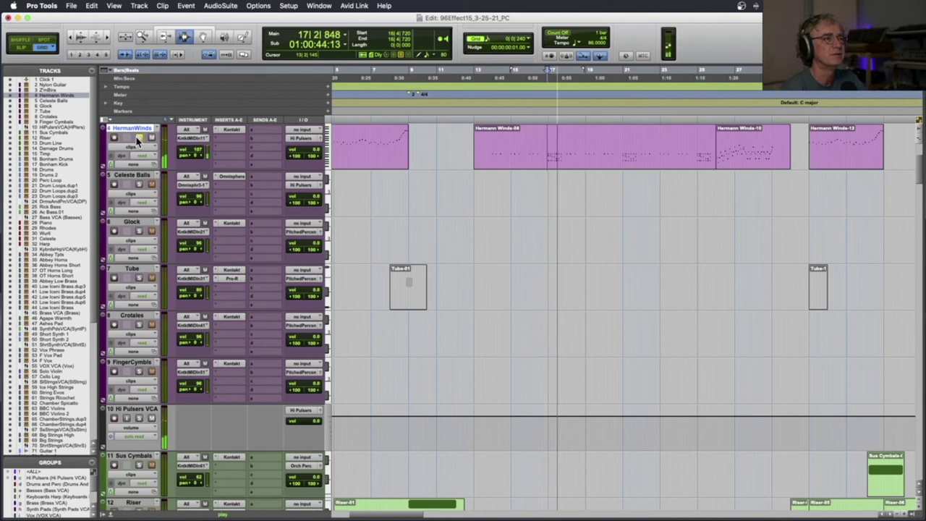
key("space")
Examine the drum and brass track layouts, from Bonham Drums through Abbey Trumpets and horns to Low Iceni Brass and Brass VCA
scroll(699, 268, "down", 12)
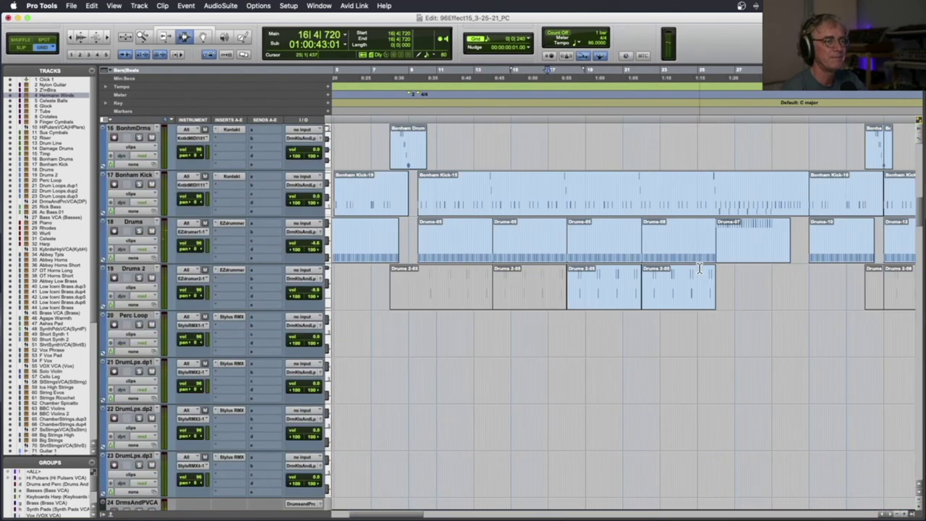
scroll(699, 269, "down", 16)
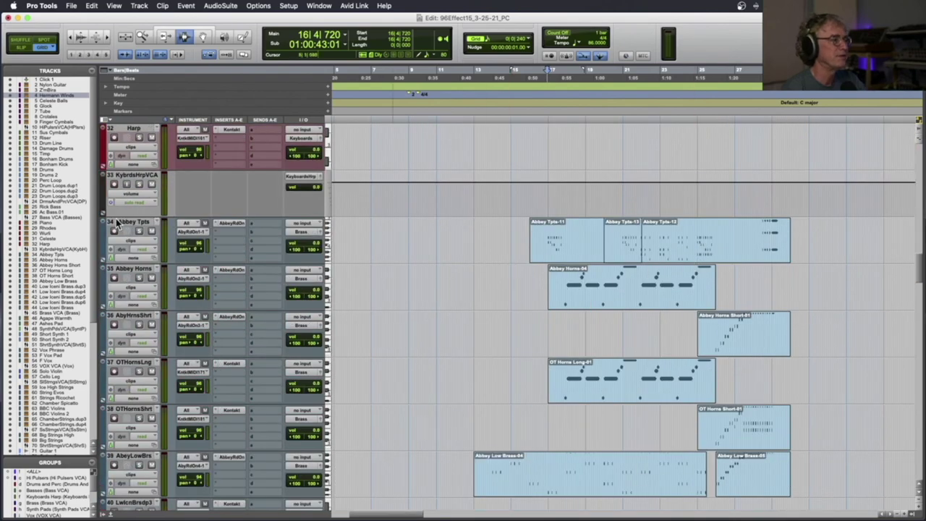
scroll(183, 246, "down", 2)
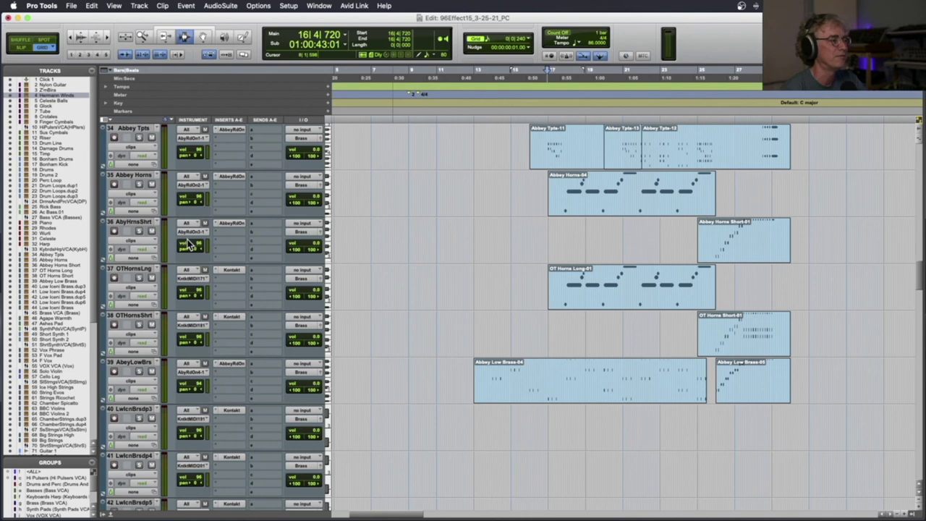
scroll(190, 246, "down", 4)
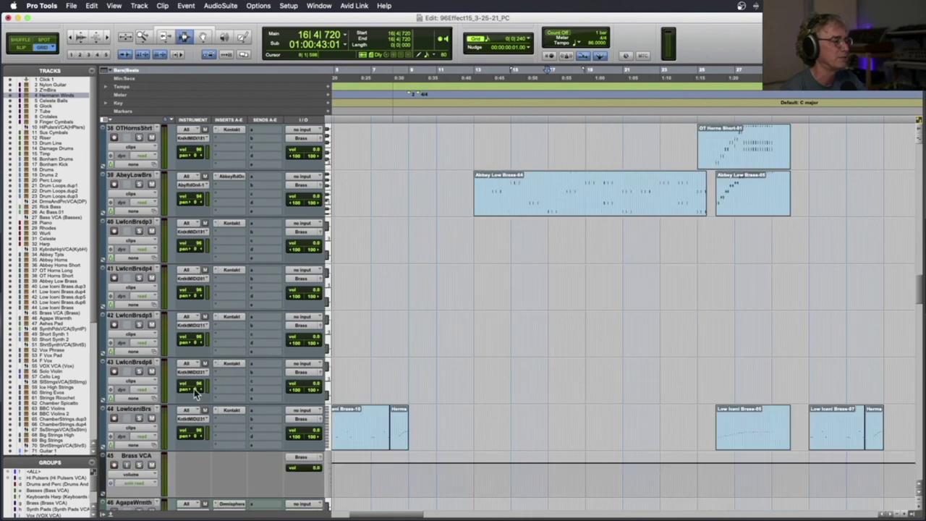
left_click(138, 226)
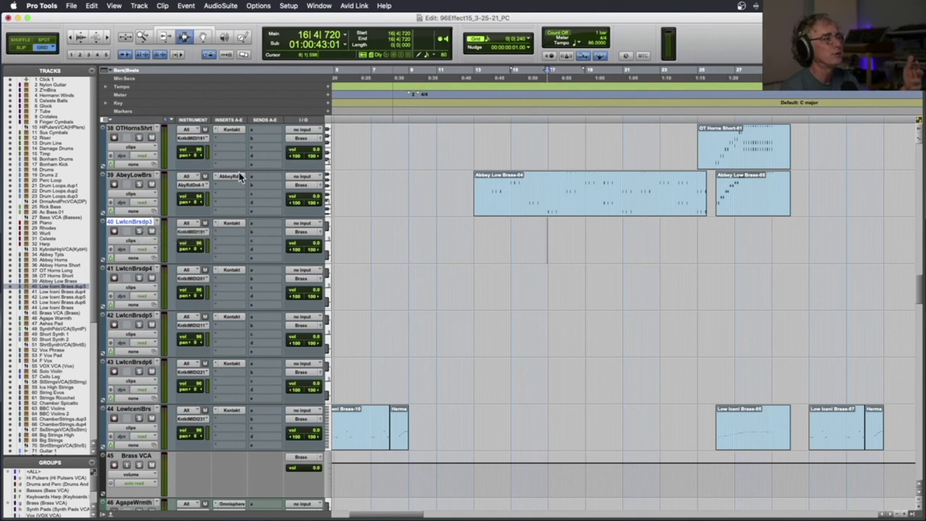
scroll(235, 181, "up", 5)
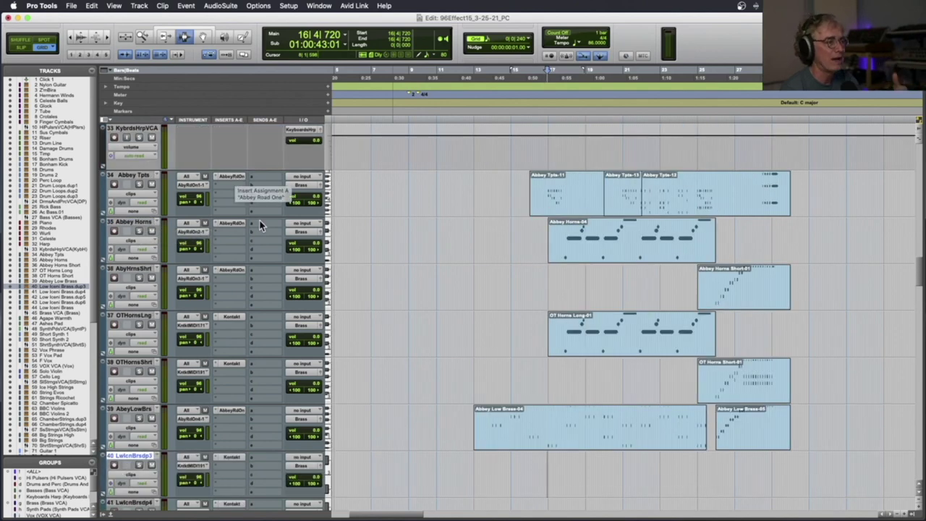
scroll(285, 254, "down", 4)
scroll(187, 406, "down", 2)
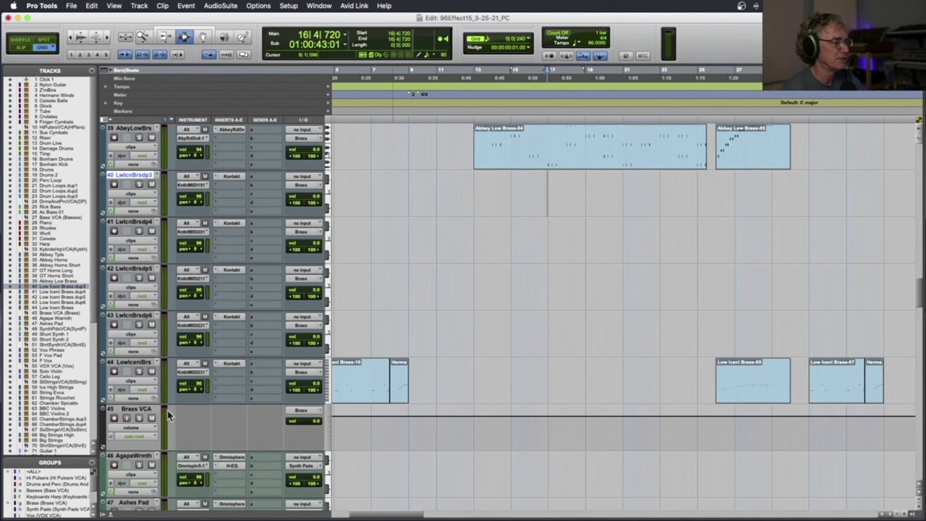
Solo Abbey Tpts and Abbey Low Brass, play them from 13|4|000, and stop
scroll(504, 327, "up", 5)
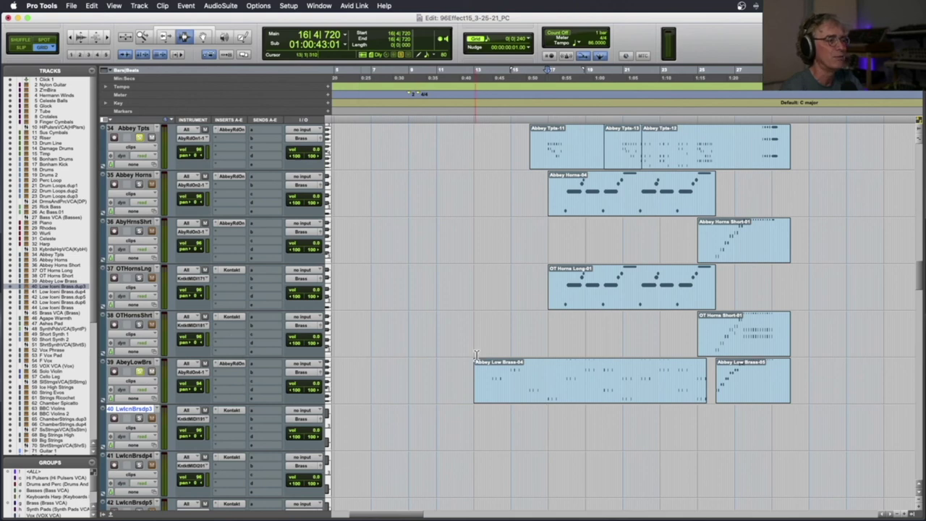
left_click(494, 375)
key("space")
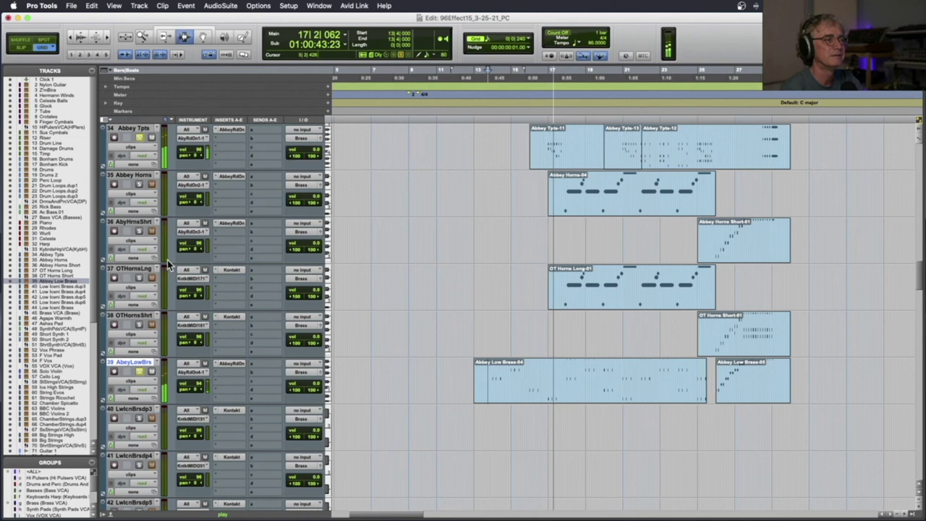
key("space")
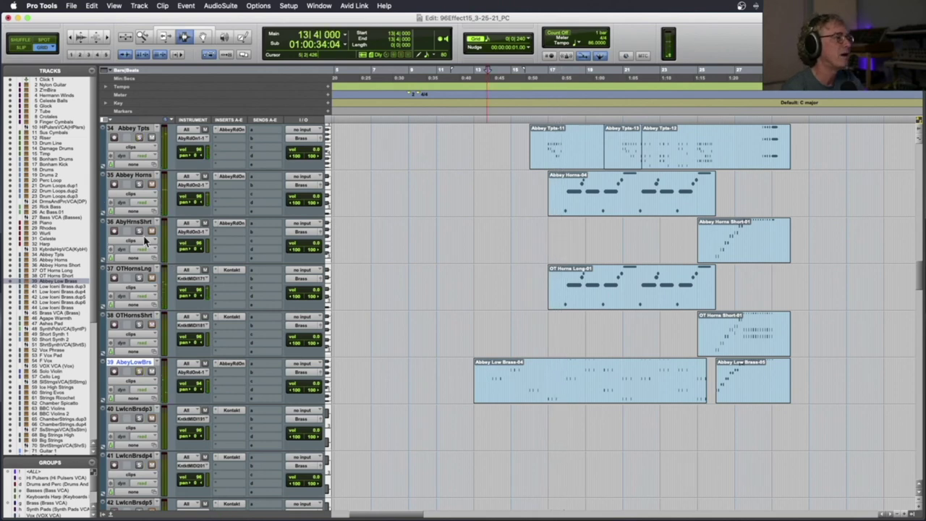
Inspect the Kontakt instrument on OT Horns Long, and play the soloed track from 17|3|240
left_click(232, 269)
key("super+w")
key("space")
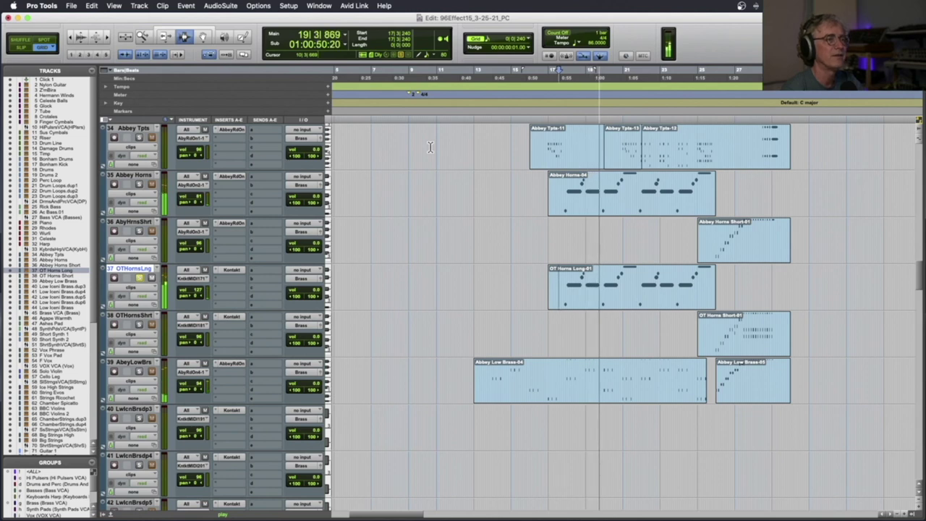
Play Abbey Horns and OT Horns Long soloed from 17|4|000, and review the brass tracks' MIDI notes playing from 13|3|720
key("space")
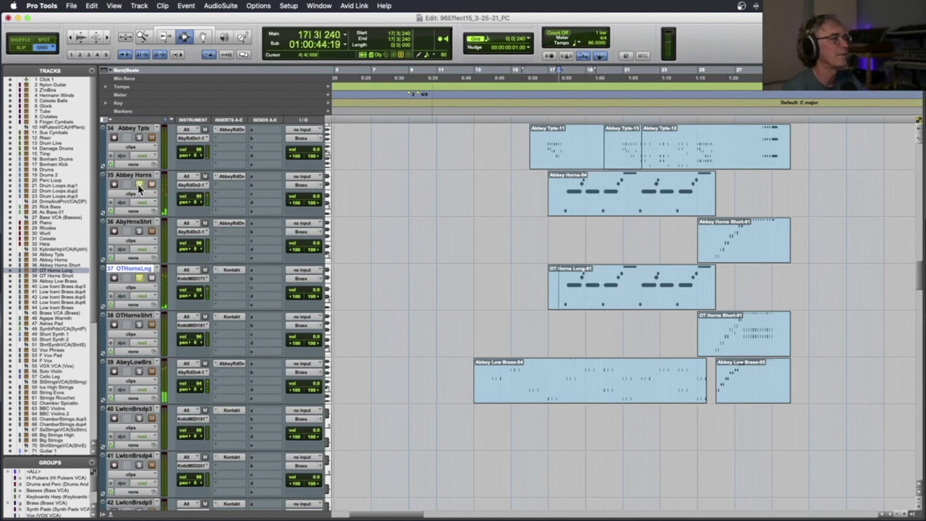
left_click(557, 199)
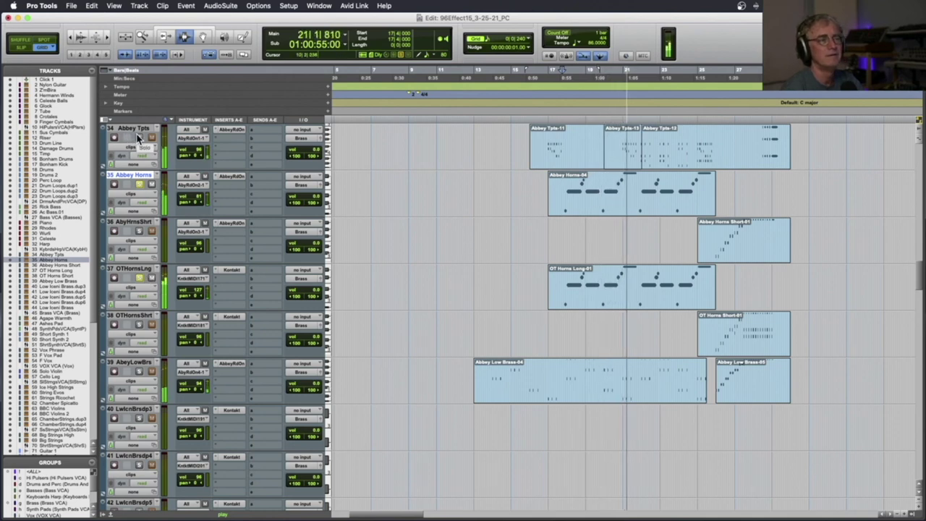
key("space")
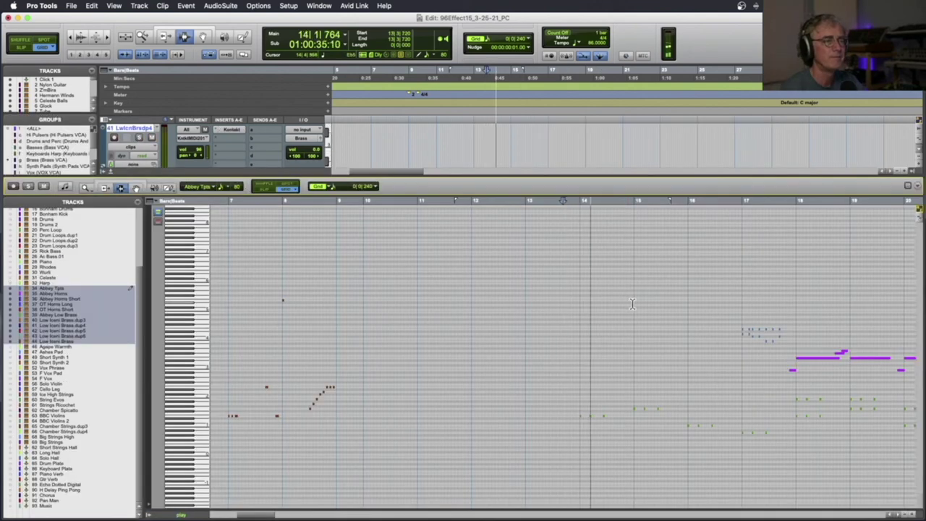
Zoom in on the brass MIDI notes around bars 13 to 19, follow them during playback, and stop
key("super+bracketright")
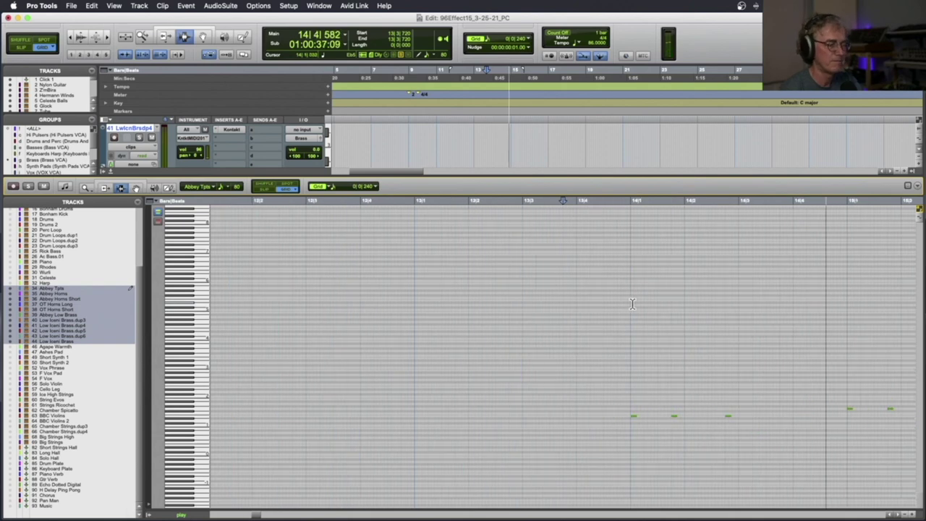
left_click(919, 217)
scroll(811, 278, "down", 4)
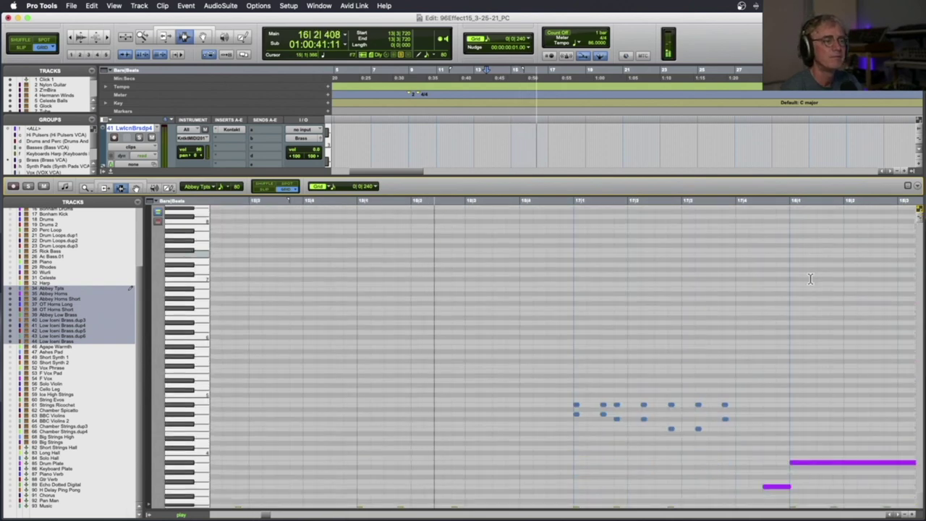
scroll(811, 279, "down", 5)
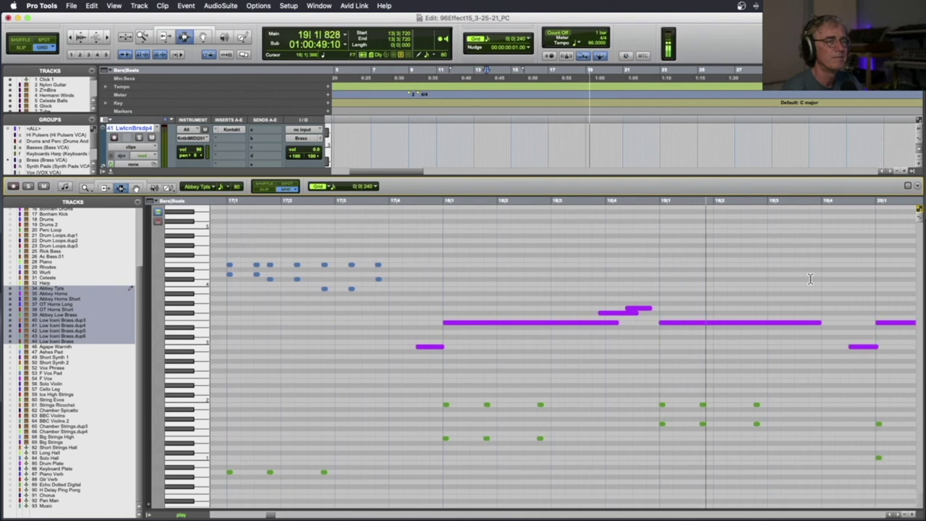
key("space")
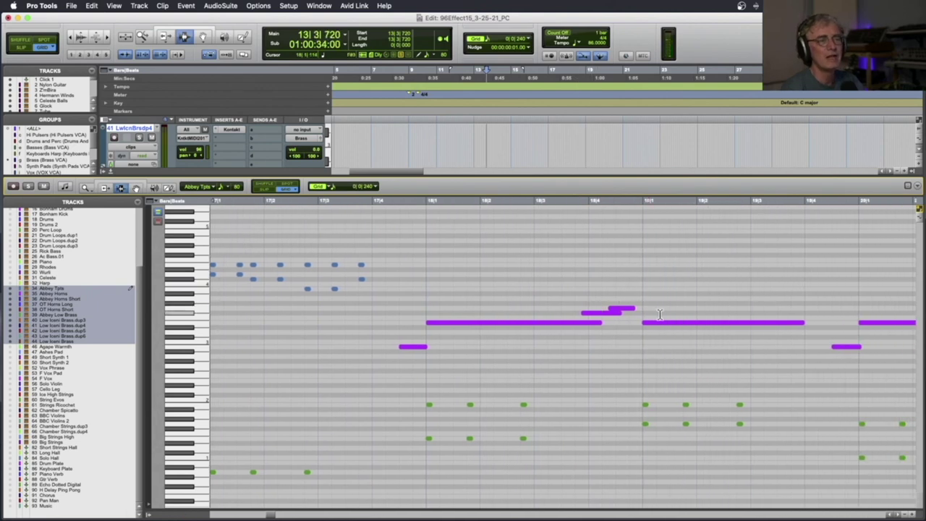
Play the brass MIDI notes from 17|4|240, follow them into bar 24, and stop
scroll(395, 270, "down", 1)
key("space")
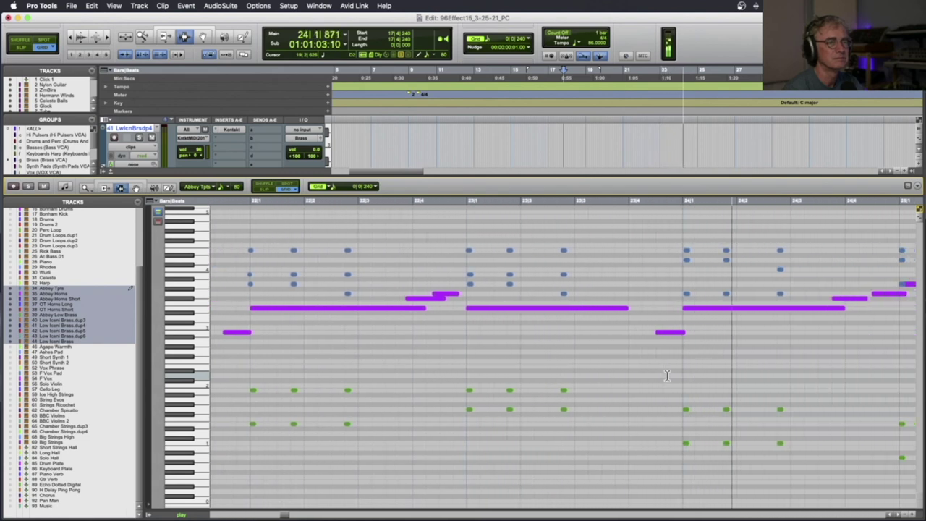
key("space")
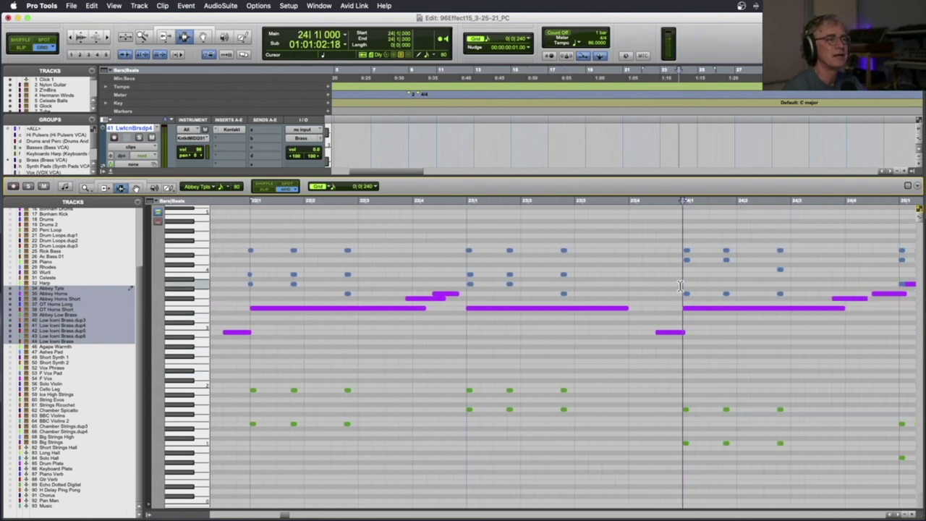
Return to the brass notes around bars 18 to 22, play them from 21|4|720, and stop
key("r")
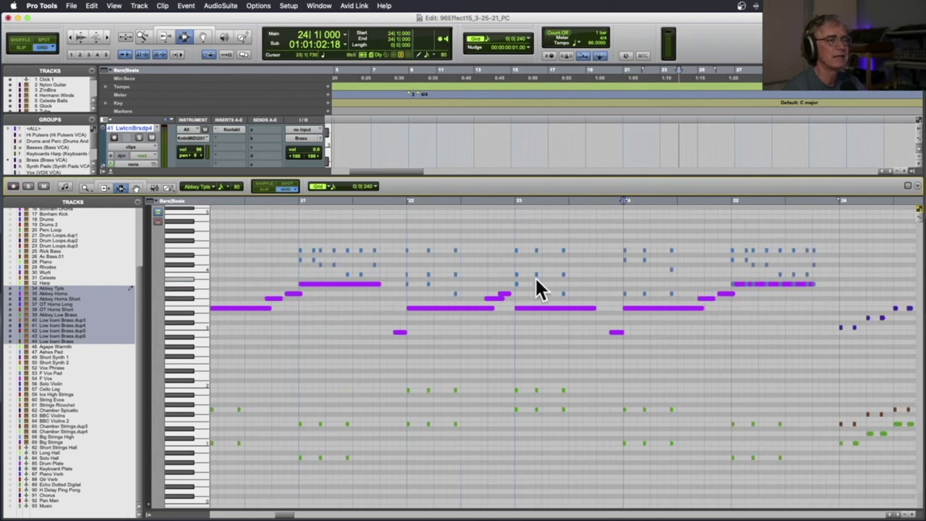
scroll(327, 278, "left", 5)
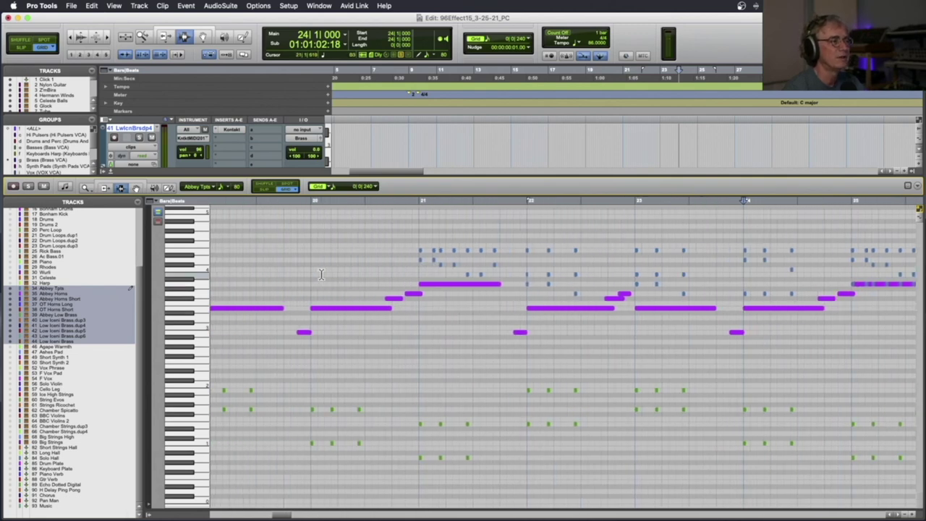
scroll(322, 274, "left", 2)
left_click(232, 283)
key("space")
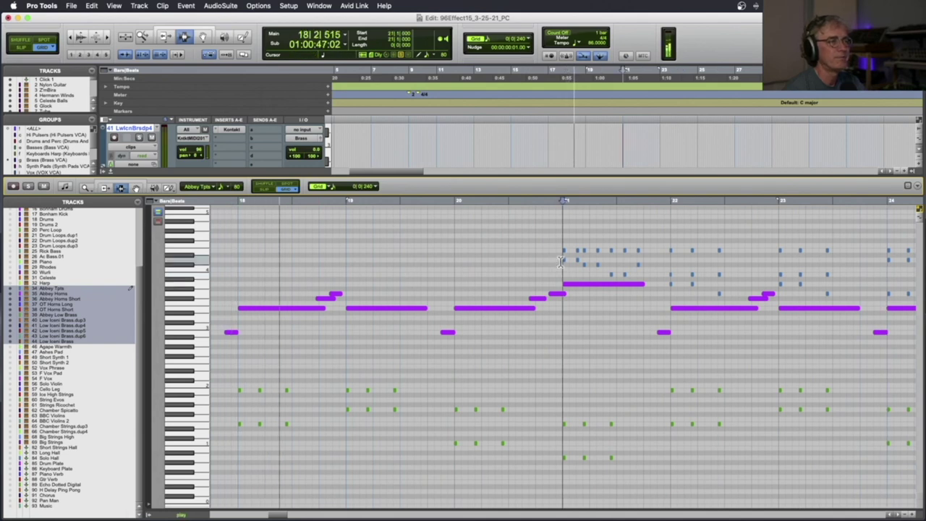
left_click(664, 266)
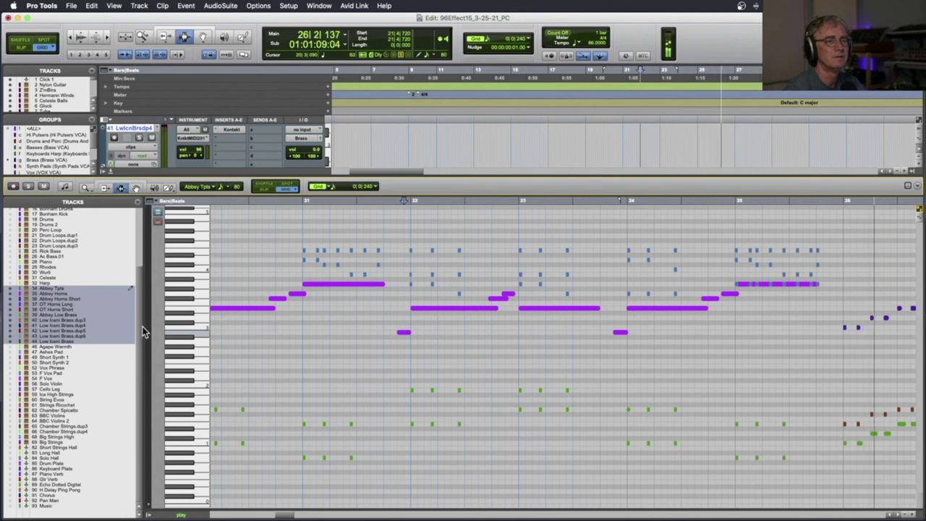
key("space")
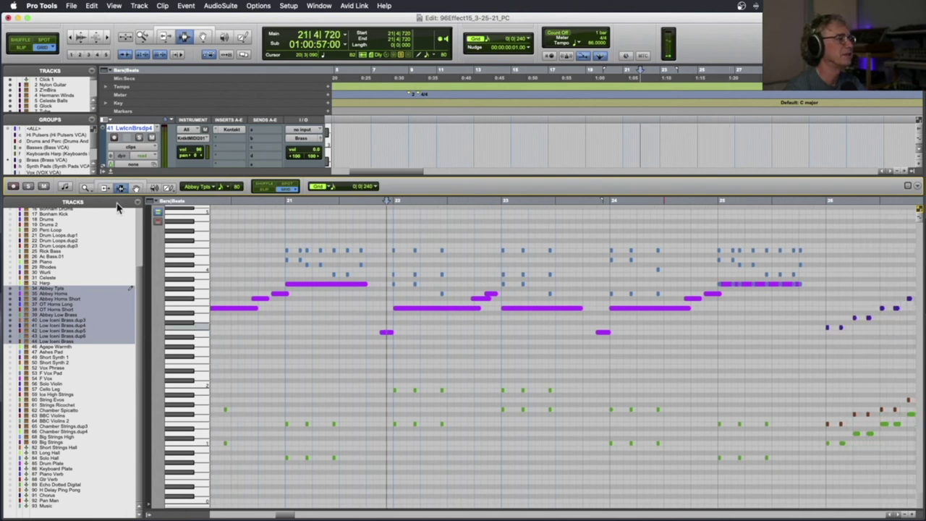
Solo the brass, sustained strings and short strings VCAs, and play the arrangement from 36|4|000
scroll(390, 320, "right", 10)
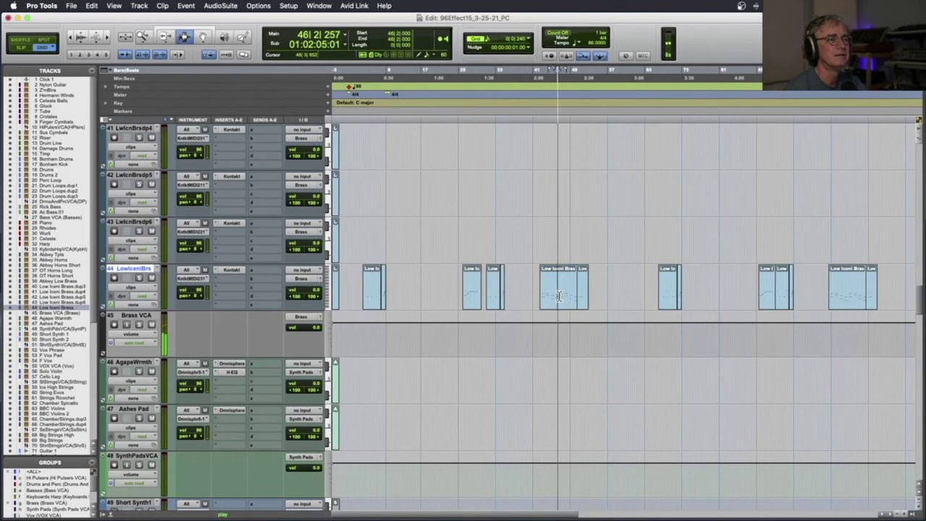
scroll(516, 291, "up", 2)
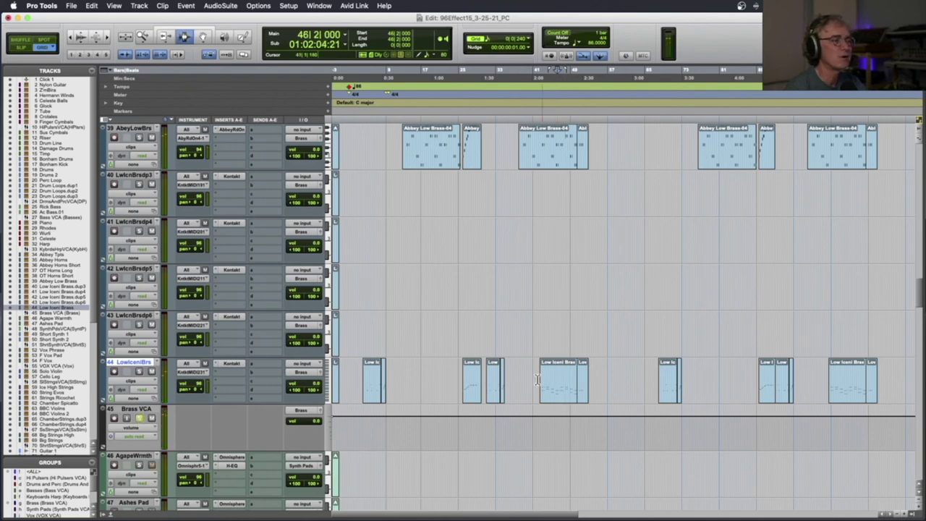
scroll(512, 380, "down", 10)
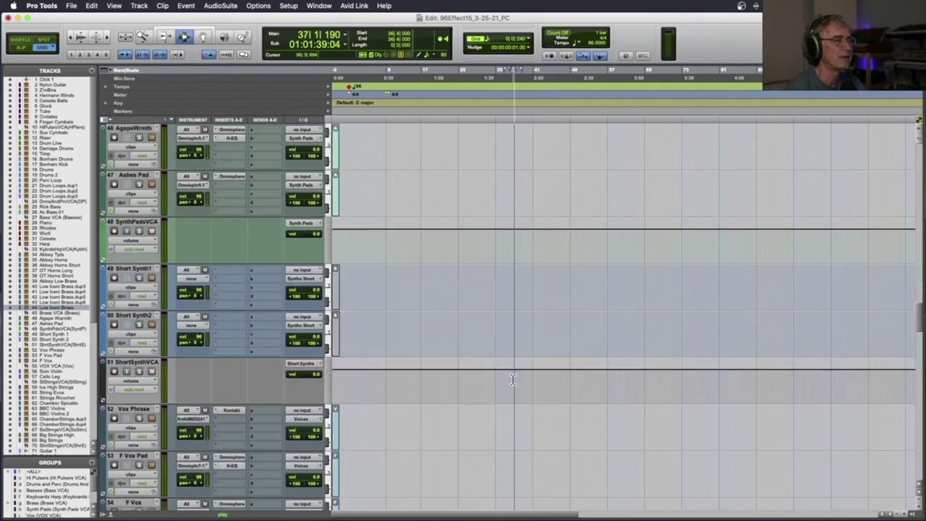
scroll(254, 443, "down", 2)
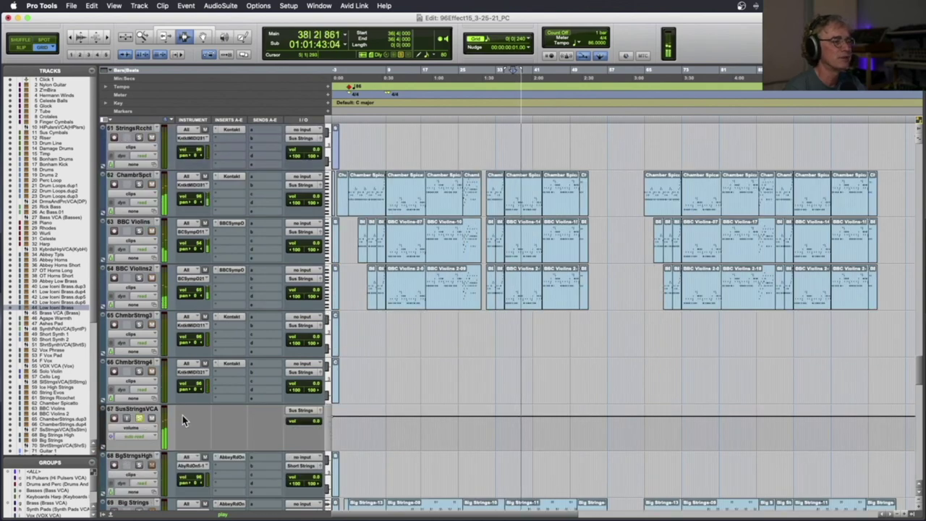
scroll(183, 420, "down", 3)
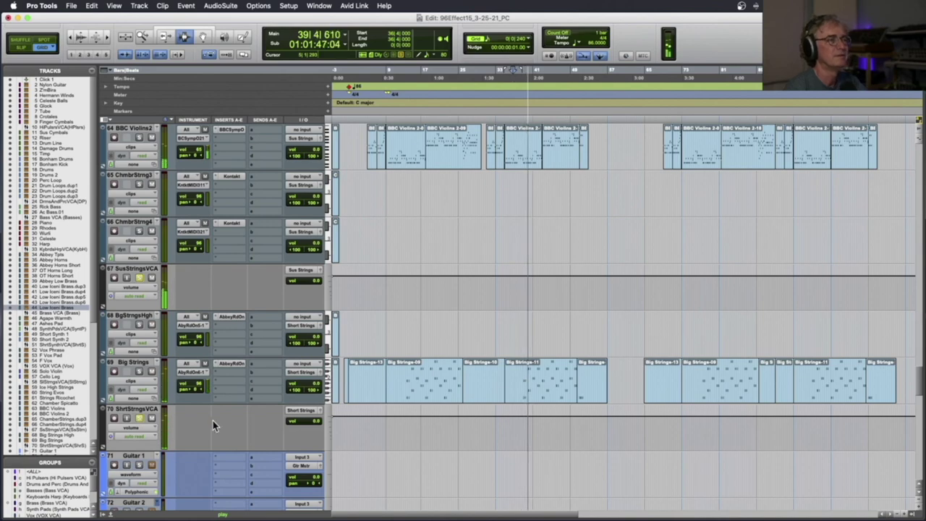
Examine the Chamber Spiccato and BBC Violins clips around bars 31 to 43 during playback, and stop
scroll(447, 296, "up", 7)
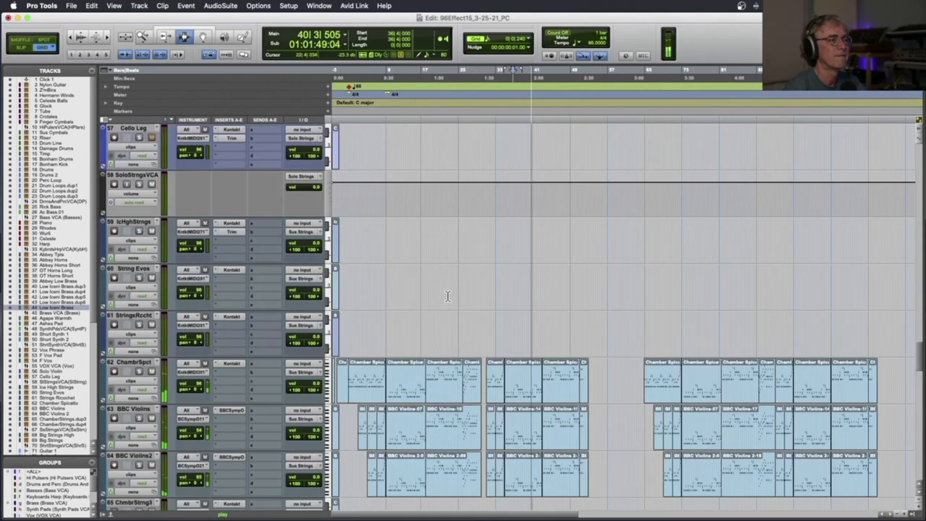
scroll(447, 296, "down", 3)
key("super+bracketright")
key("super+bracketright")
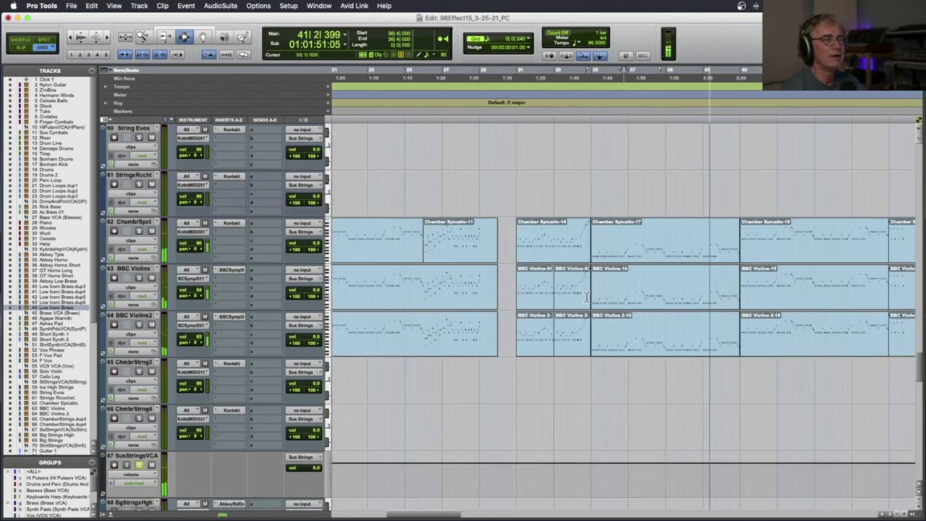
key("ctrl+Left")
key("ctrl+Right")
key("space")
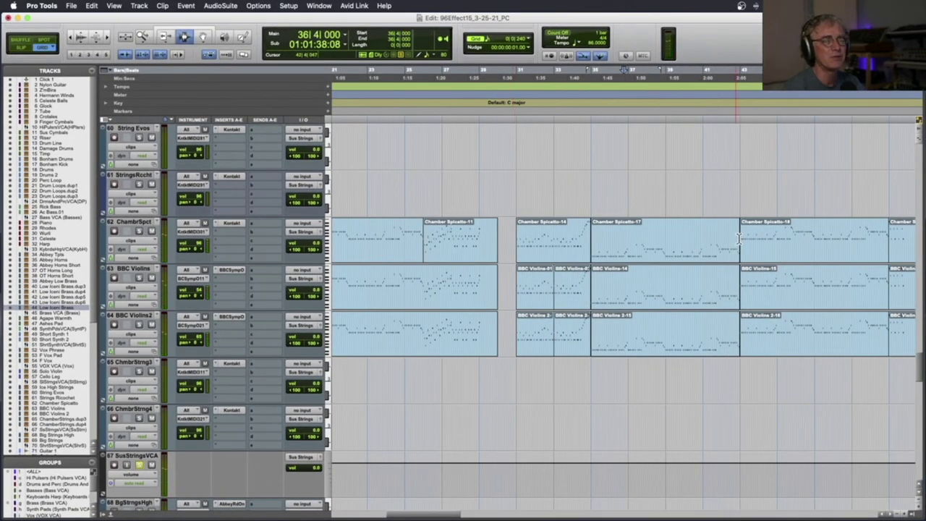
Place the playback position at 42|3|000 in the Chamber Spiccato clips, play the soloed sections, and stop
double_click(790, 242)
left_click(730, 244)
key("space")
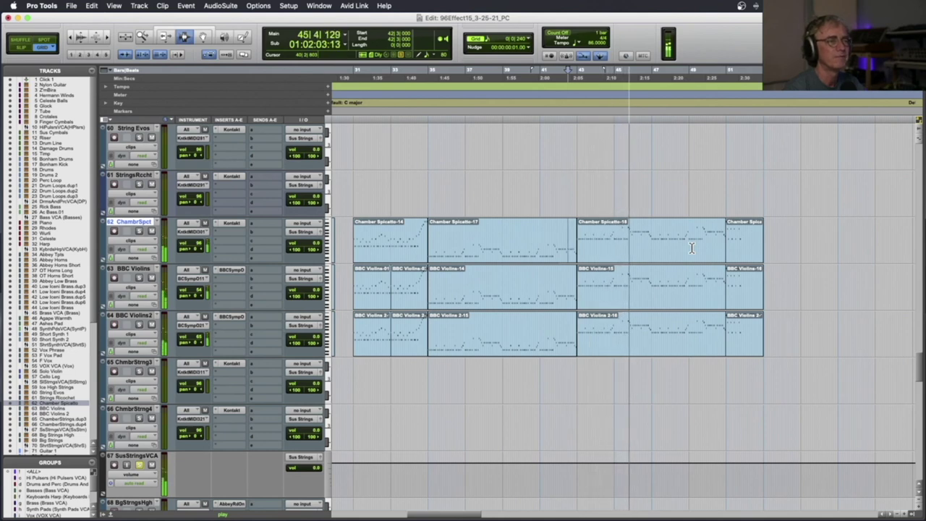
scroll(692, 248, "right", 3)
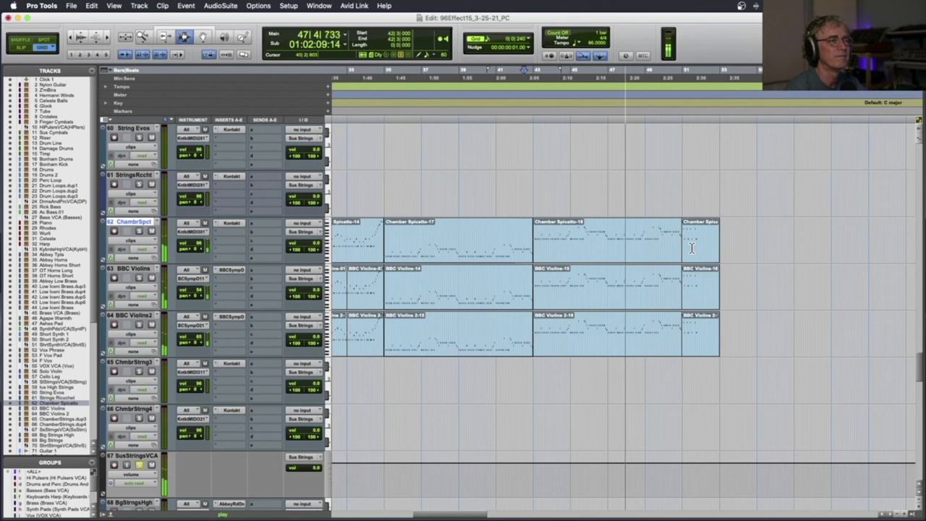
key("space")
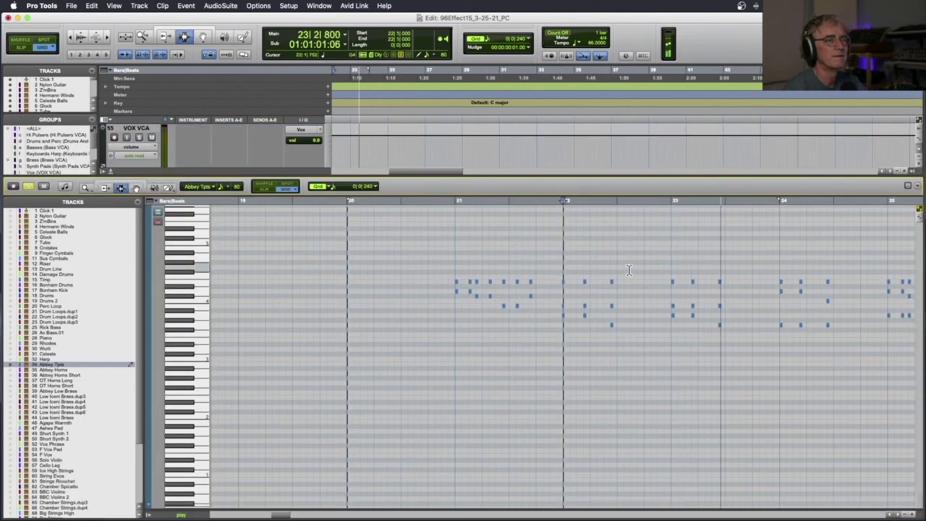
Play the soloed Abbey Tpts part from 21|4|720, view it as music notation during playback, and stop
key("space")
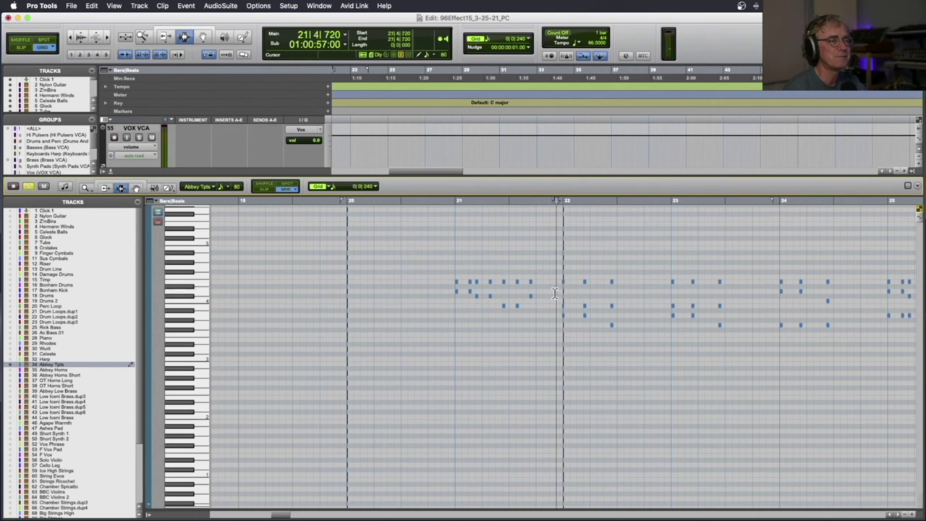
key("space")
key("space")
left_click(63, 187)
key("space")
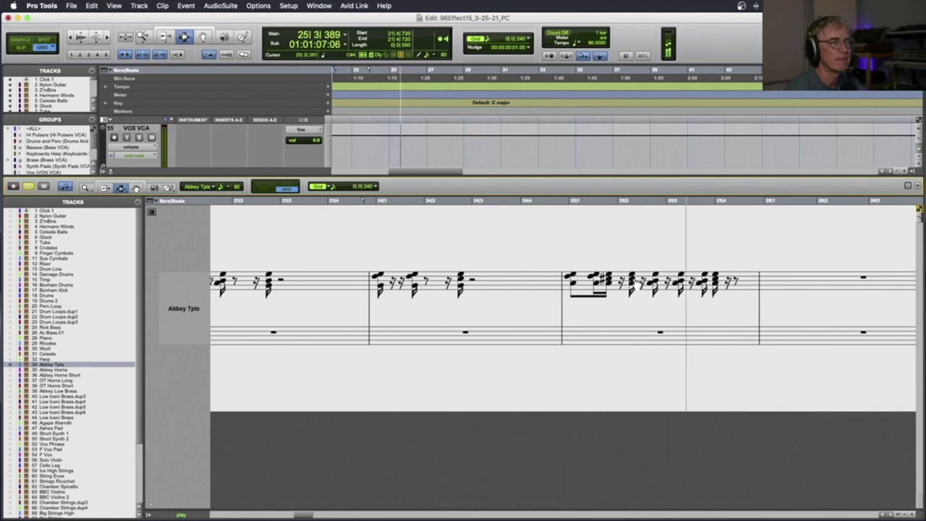
key("space")
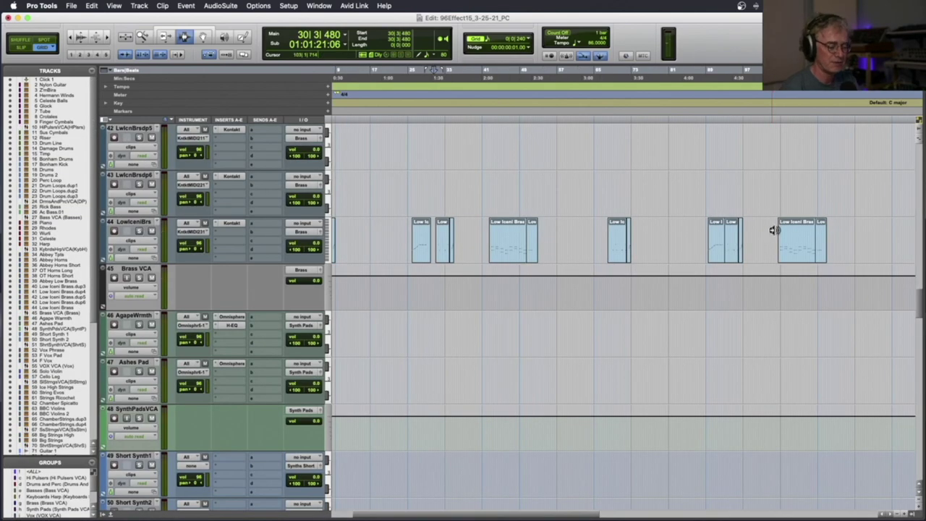
Reduce all track heights for an overview, play the arrangement from 50|3|240, and stop
key("ctrl+alt+Down")
key("ctrl+alt+Down")
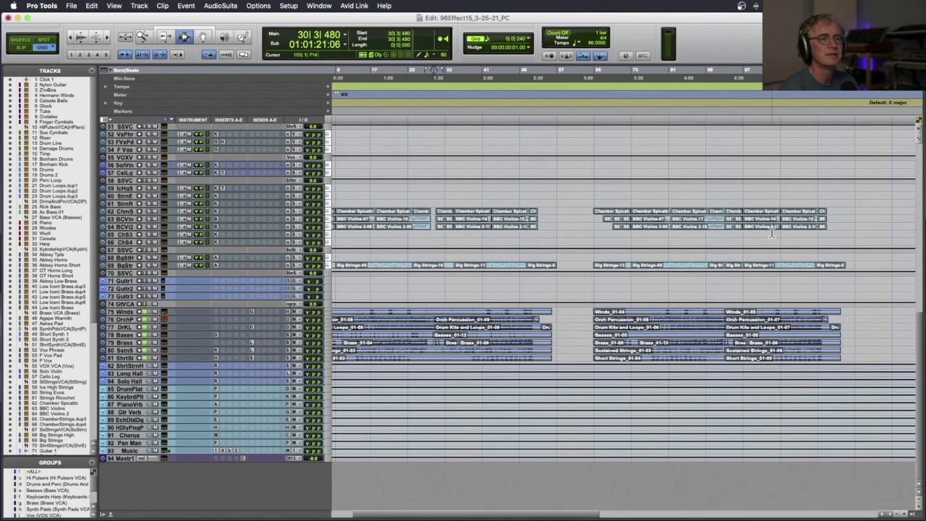
left_click(698, 214)
key("ctrl+bracketright")
key("space")
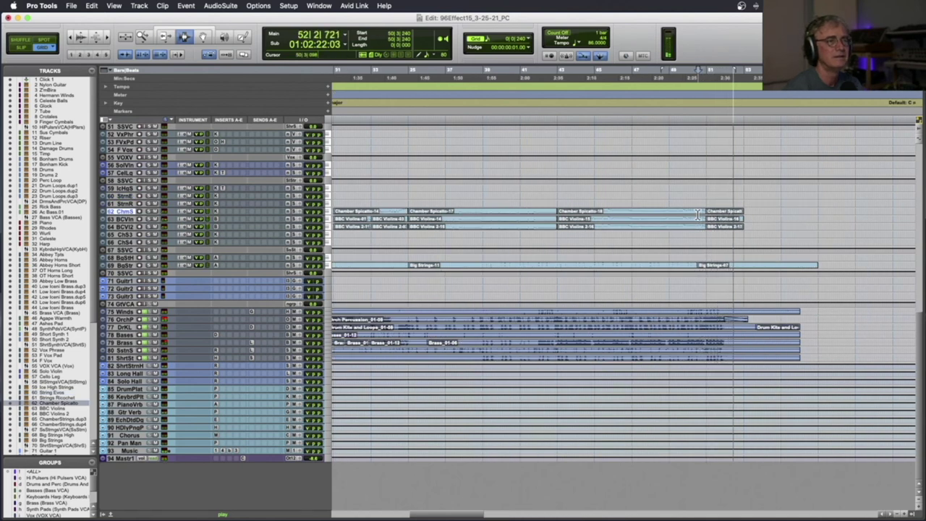
key("space")
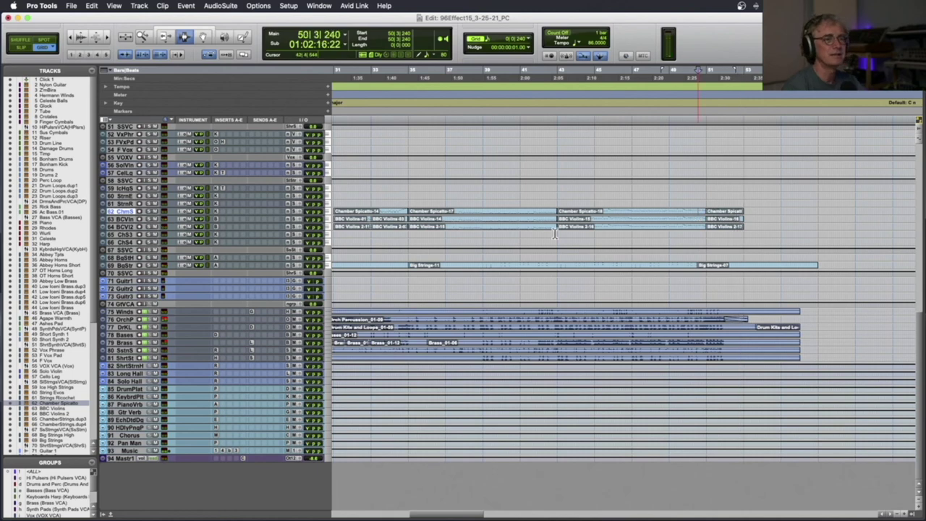